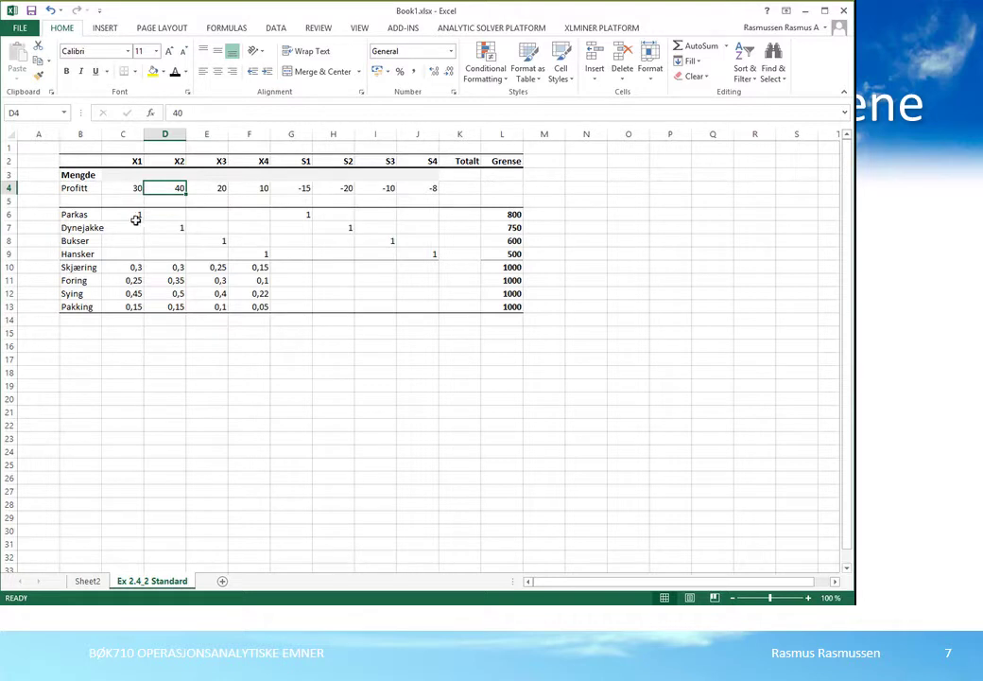
# - Examine the model's constraint coefficients, variable columns, Totalt and Grense columns, and the Profitt and Mengde rows
pyautogui.moveTo(130, 219); pyautogui.dragTo(510, 307)
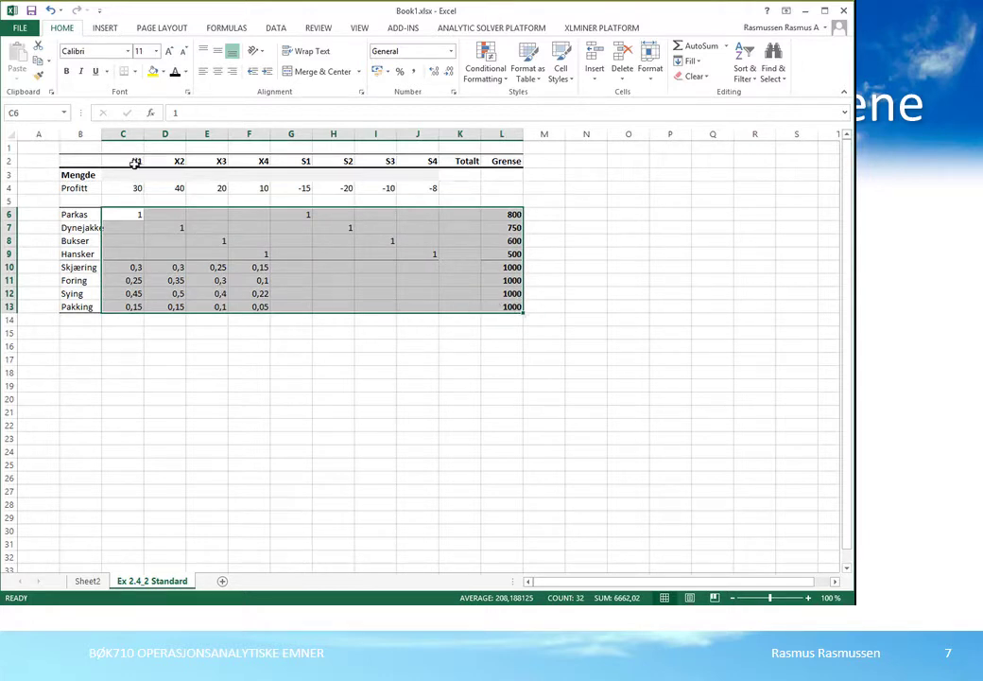
pyautogui.moveTo(135, 140); pyautogui.dragTo(427, 148)
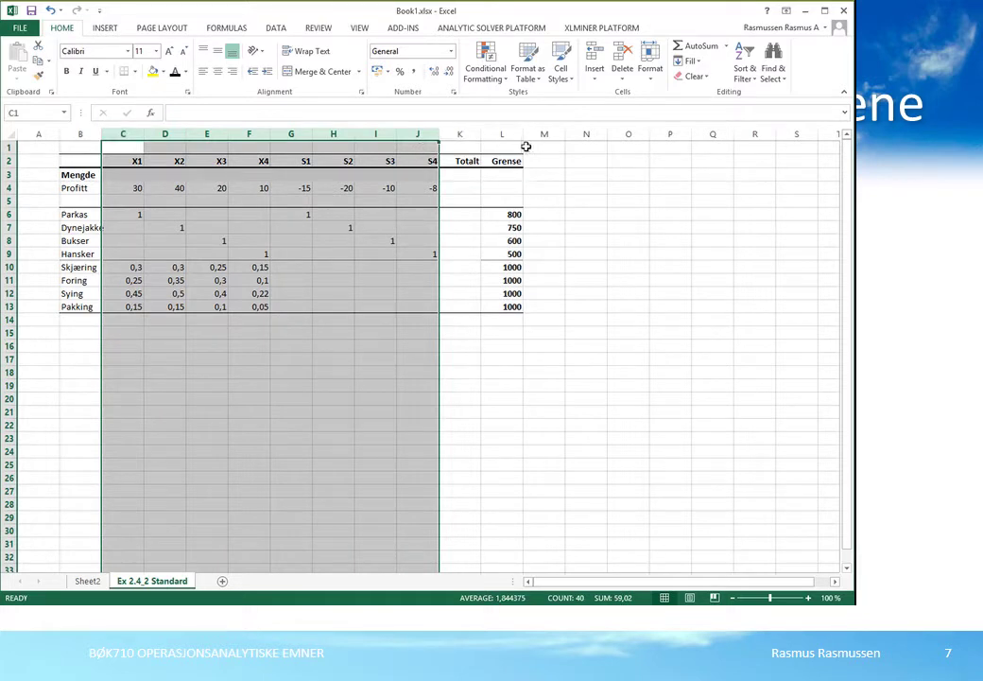
pyautogui.click(509, 141)
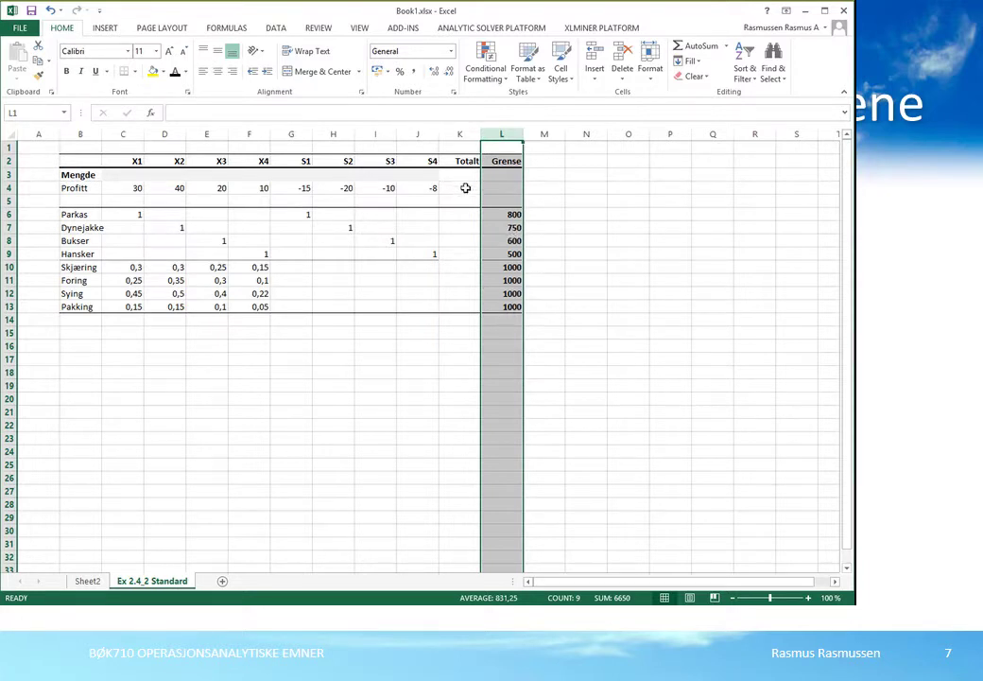
pyautogui.click(470, 148)
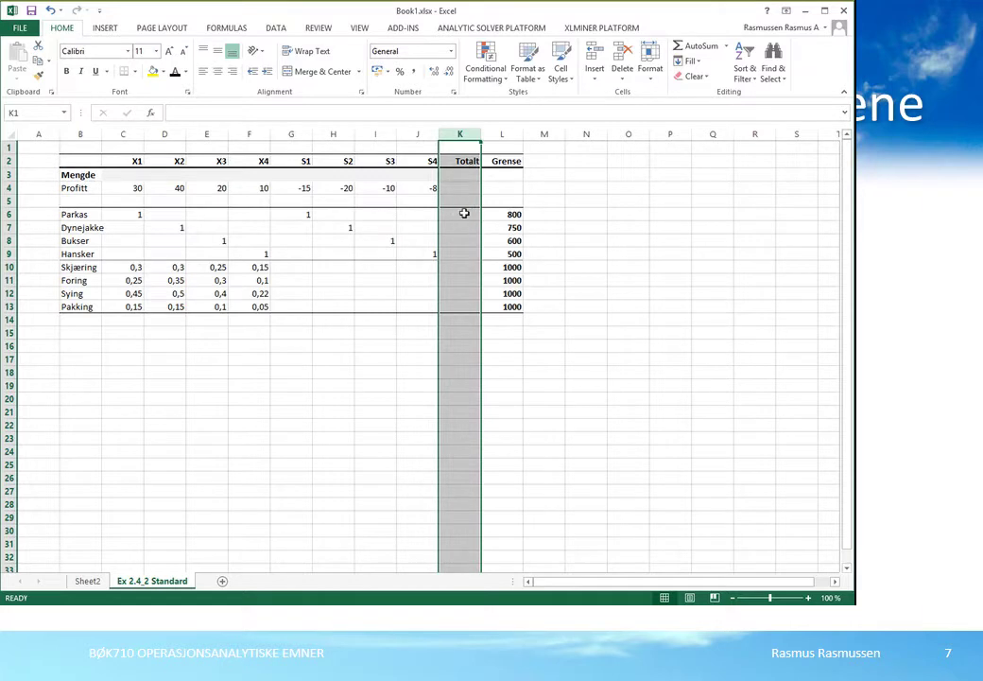
pyautogui.click(461, 190)
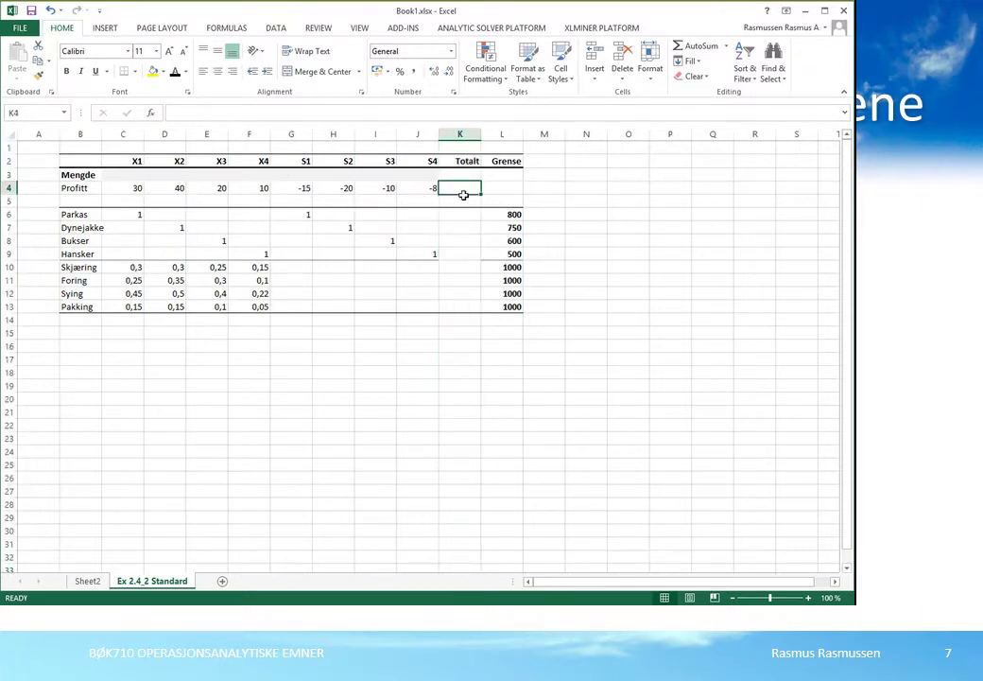
pyautogui.click(126, 193)
pyautogui.moveTo(126, 193); pyautogui.dragTo(437, 193)
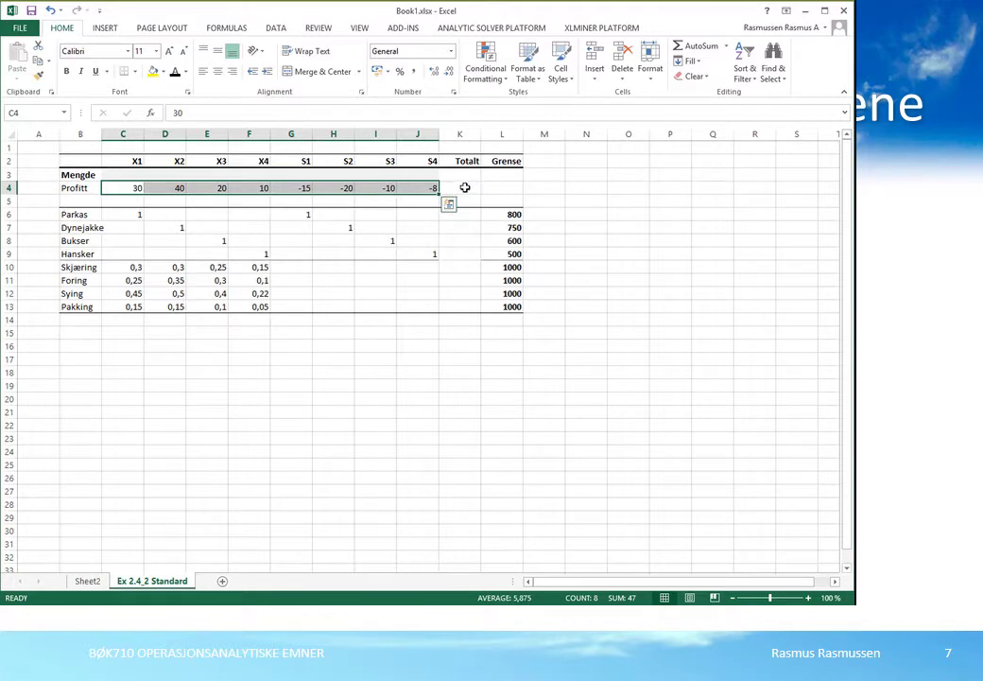
pyautogui.click(128, 177)
pyautogui.moveTo(128, 177); pyautogui.dragTo(414, 180)
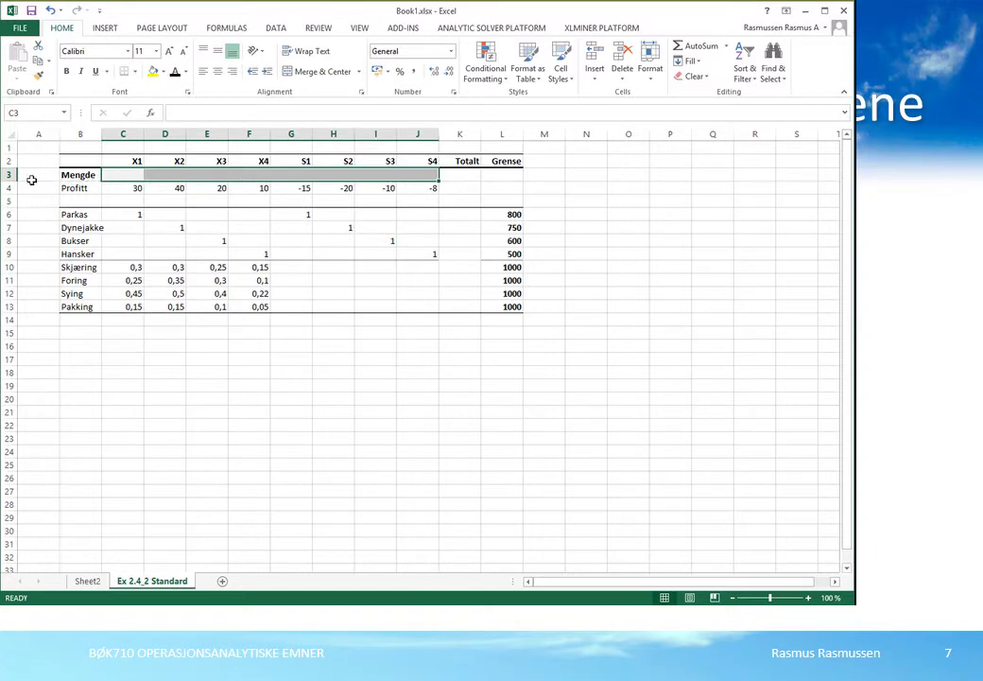
pyautogui.click(120, 181)
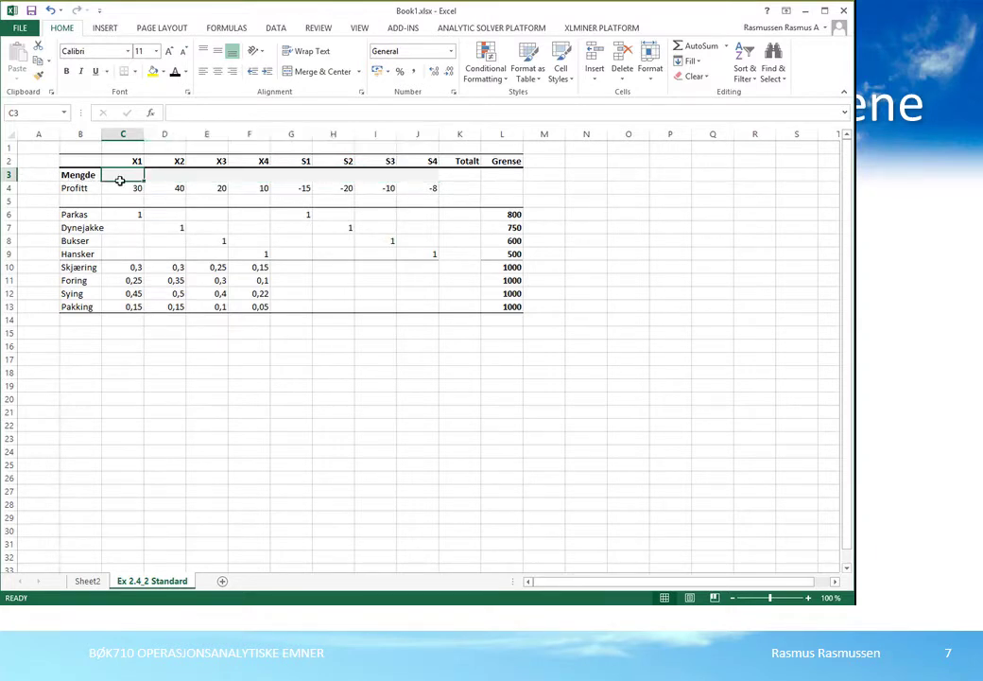
pyautogui.click(168, 178)
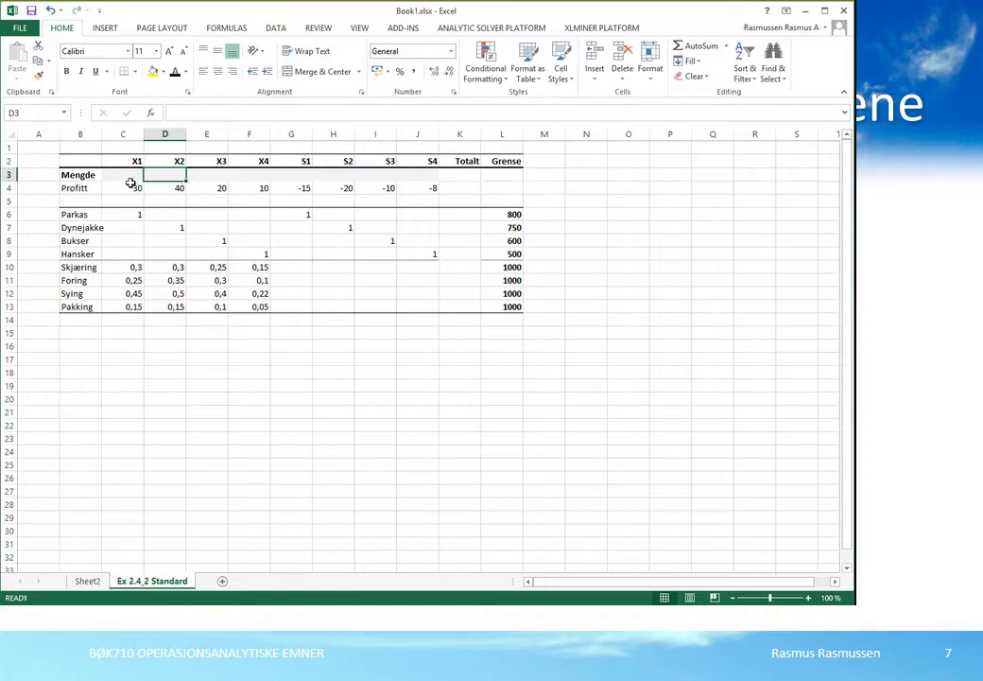
pyautogui.moveTo(130, 181); pyautogui.dragTo(413, 180)
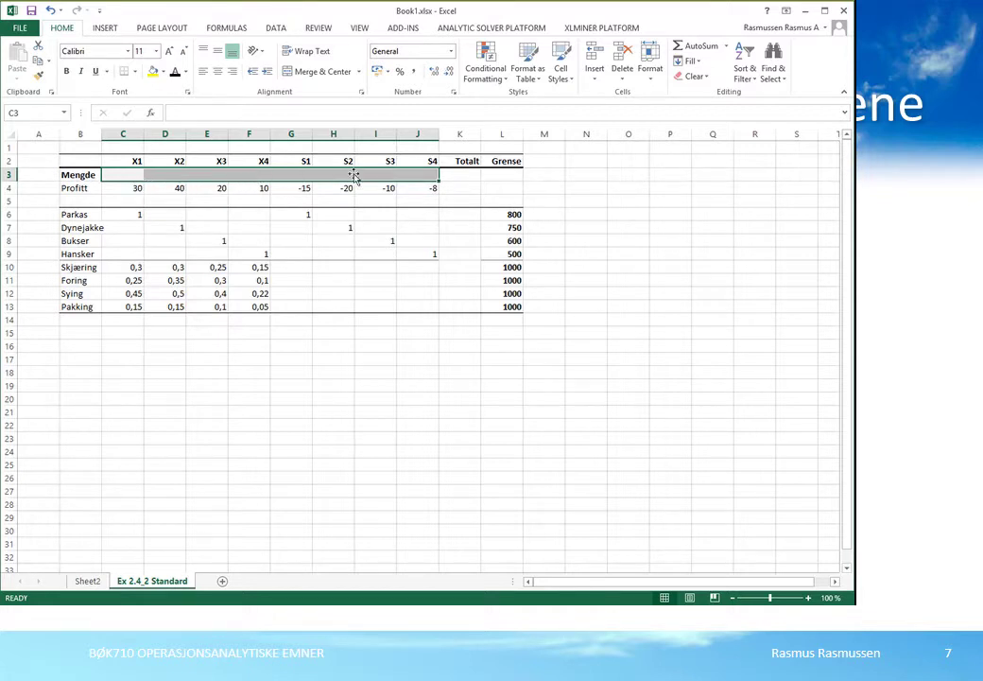
# - Start a SUMPRODUCT formula in the Profitt total cell K4 with the absolute Mengde range $C$3:$J$3 as first array
pyautogui.click(474, 193)
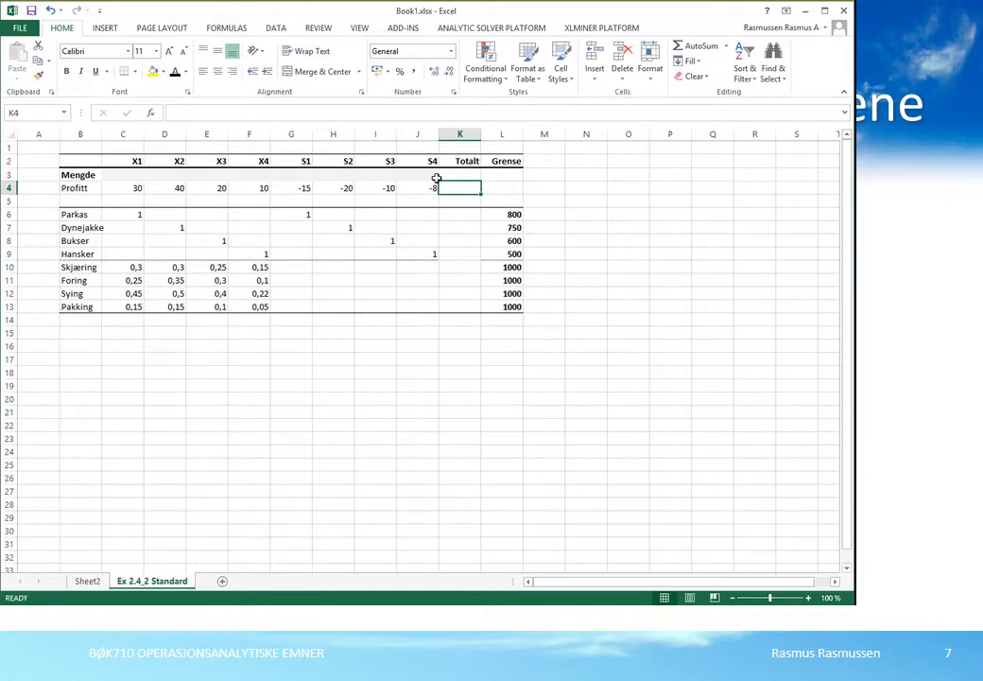
pyautogui.write('=')
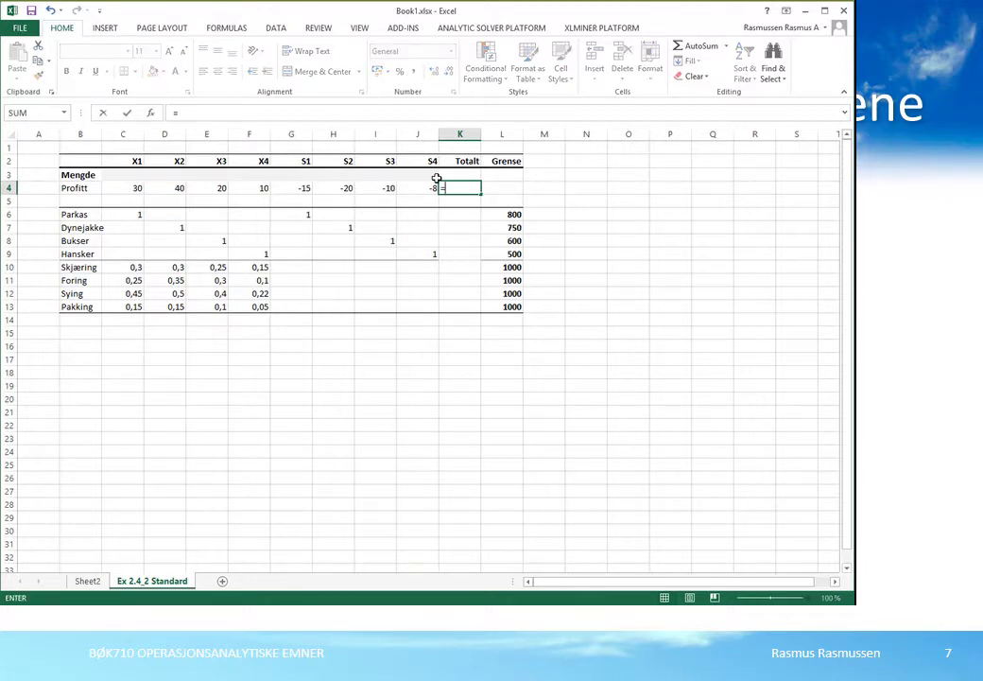
pyautogui.write('sump')
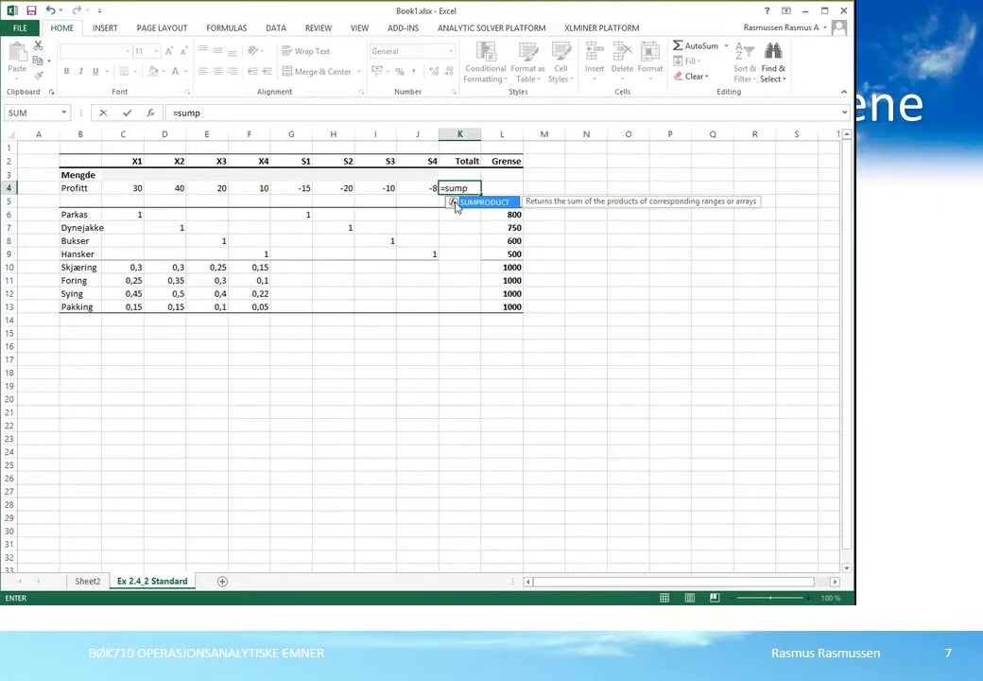
pyautogui.doubleClick(455, 204)
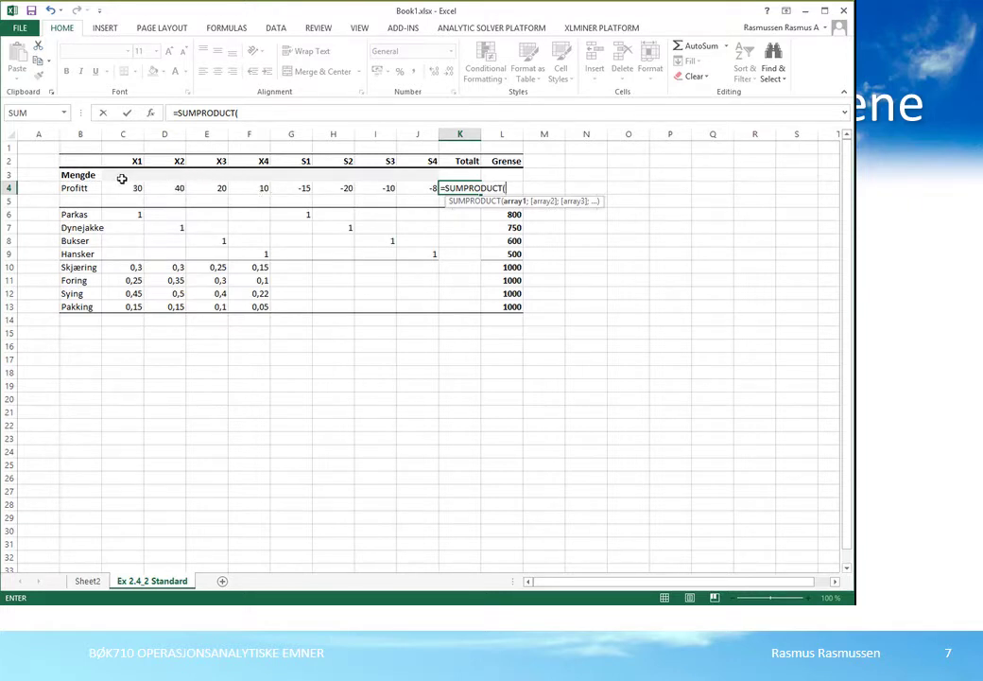
pyautogui.moveTo(122, 179); pyautogui.dragTo(418, 179)
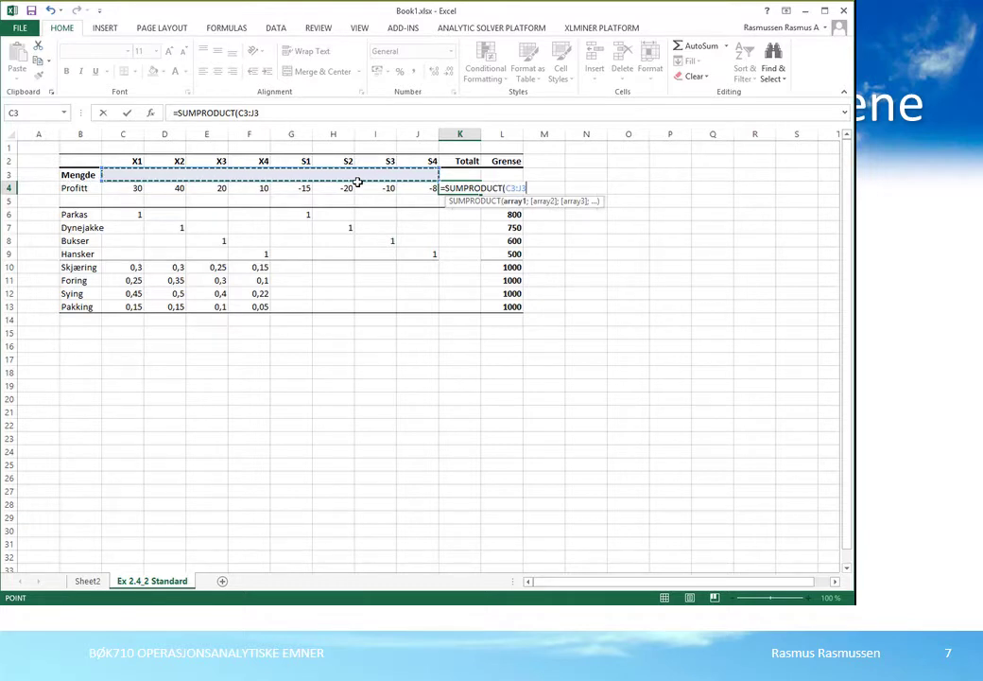
pyautogui.press('F4')
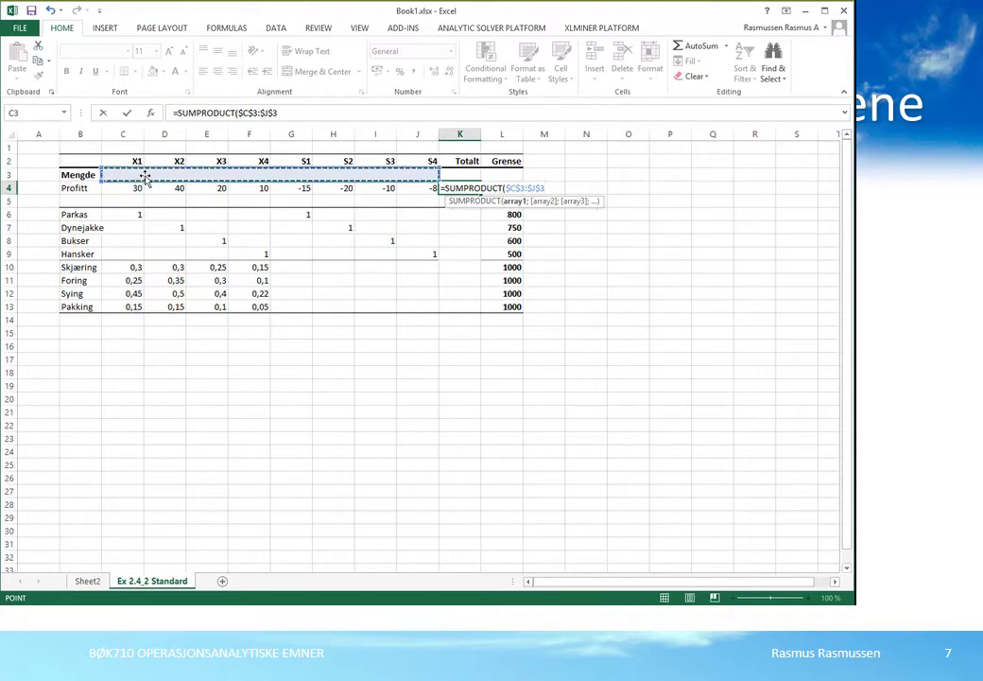
# - Cycle the Mengde range reference through its mixed and relative forms, ending back at the absolute $C$3:$J$3
pyautogui.press('F4')
pyautogui.press('F4')
pyautogui.press('F4')
pyautogui.press('F4')
pyautogui.press('F4')
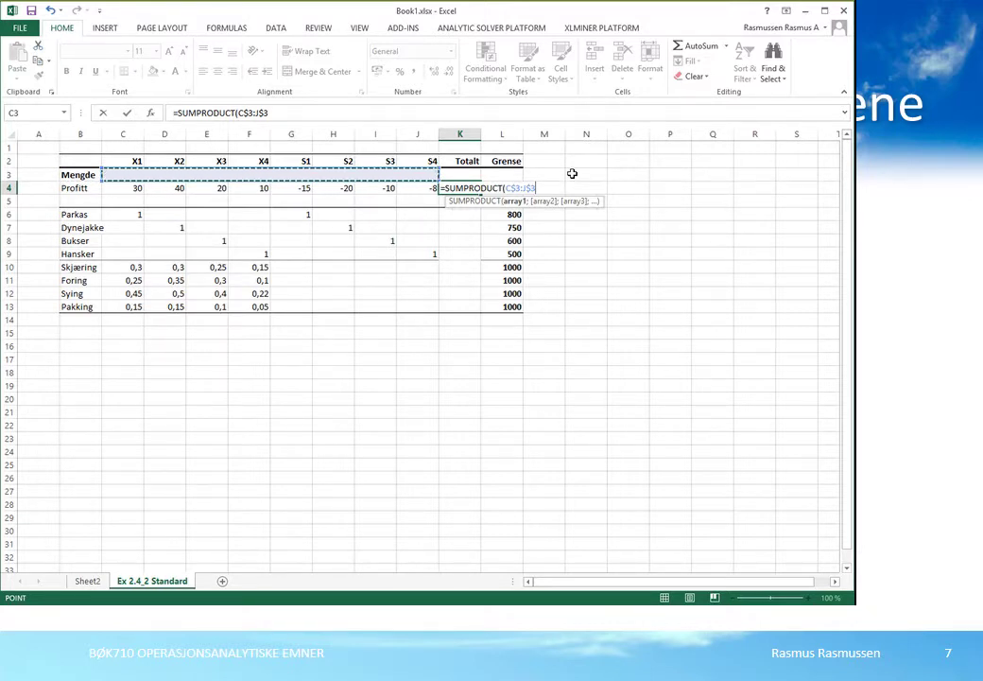
pyautogui.press('F4')
pyautogui.press('F4')
pyautogui.press('F4')
pyautogui.press('F4')
pyautogui.press('F4')
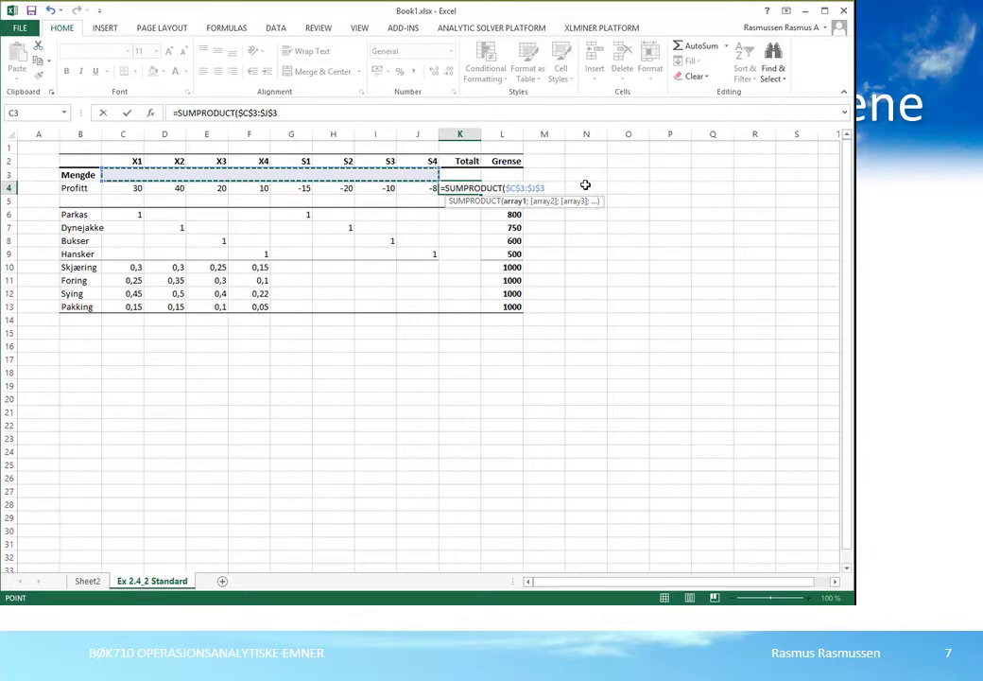
# - Add the Profitt range C4:J4 as second array to complete =SUMPRODUCT($C$3:$J$3;C4:J4) in K4
pyautogui.write(';')
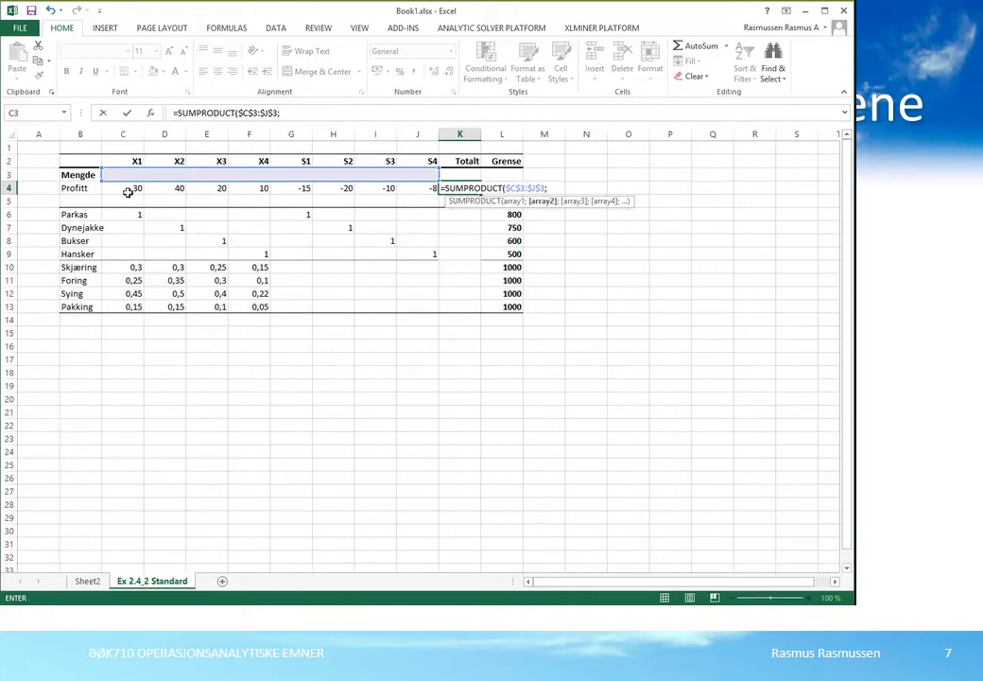
pyautogui.moveTo(128, 192); pyautogui.dragTo(376, 189)
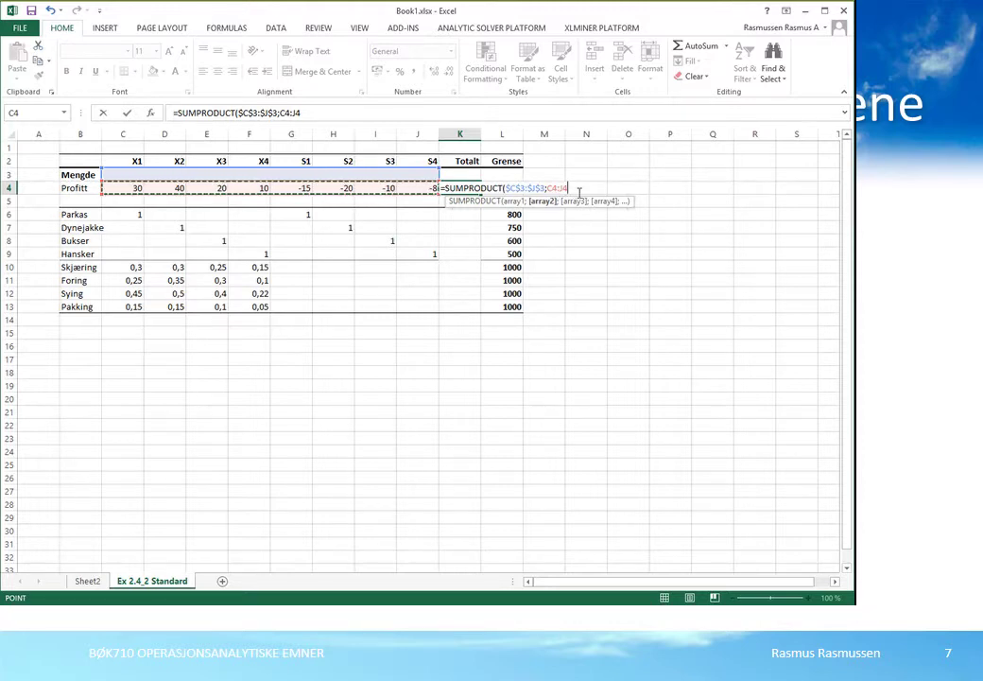
pyautogui.write(')')
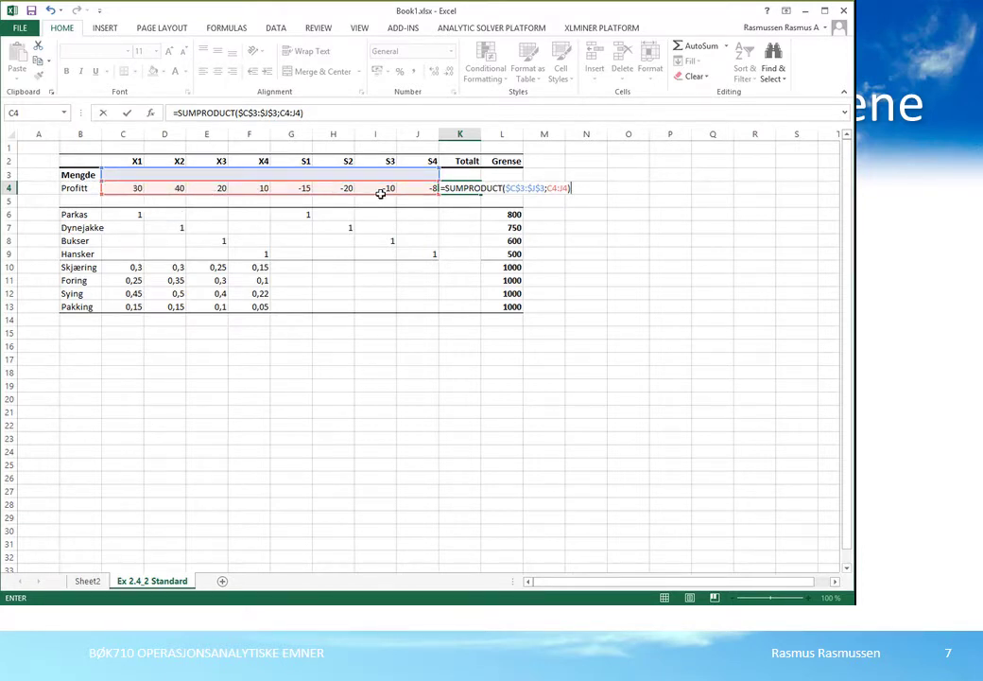
pyautogui.press('Return')
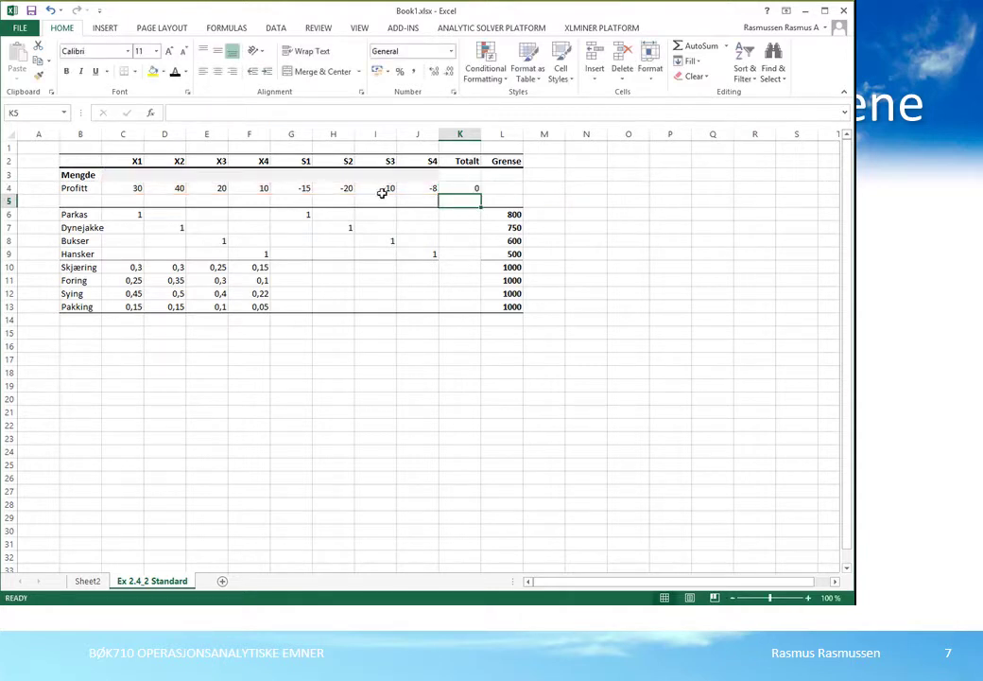
pyautogui.click(473, 190)
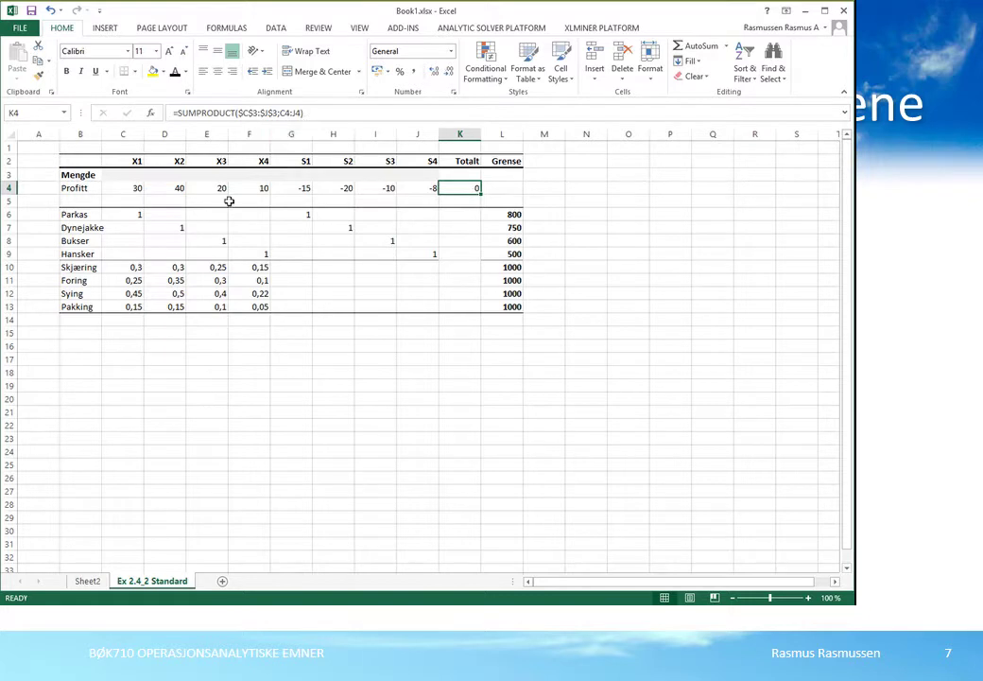
# - Enter a quantity of 10 for X1 in the Mengde row, cell C3
pyautogui.click(136, 180)
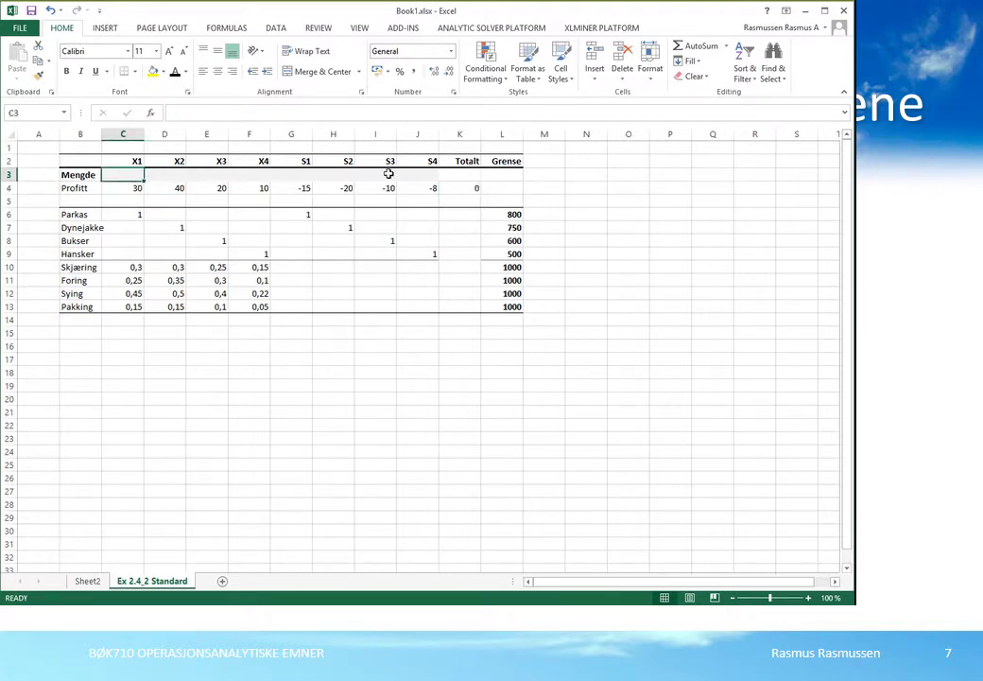
pyautogui.write('1')
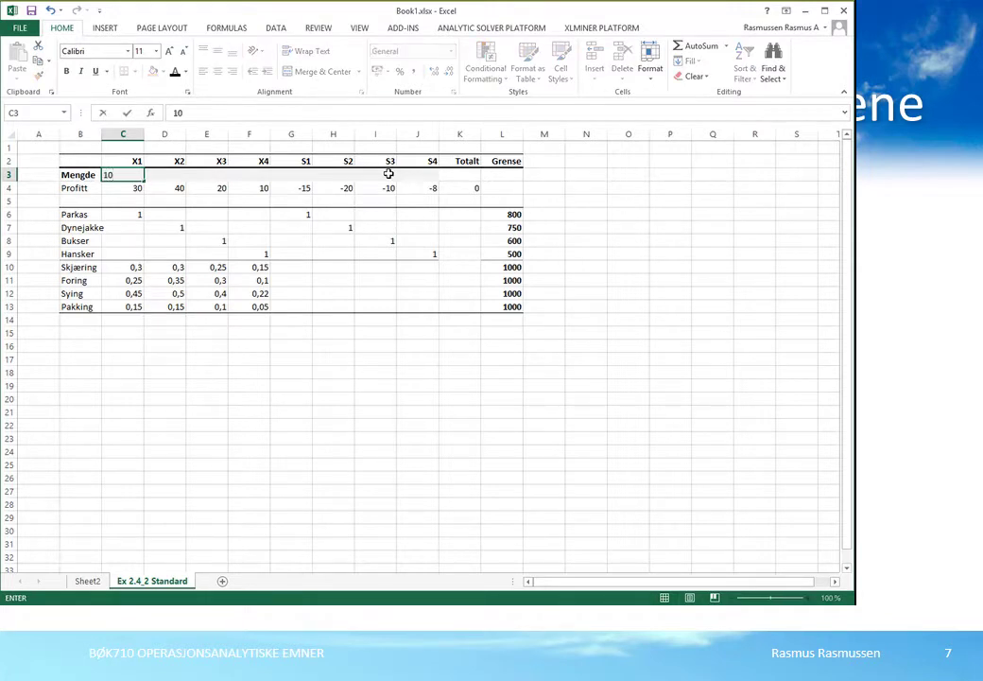
pyautogui.write('0')
pyautogui.press('Tab')
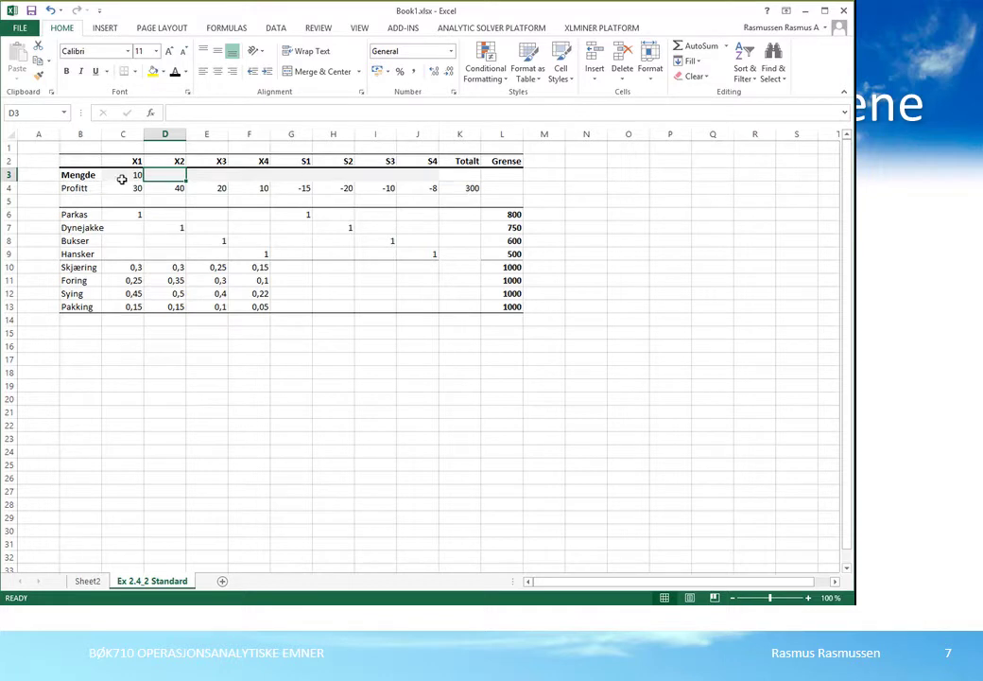
# - Inspect the ranges referenced by the Profitt total formula in K4, leaving the formula as it is
pyautogui.click(461, 192)
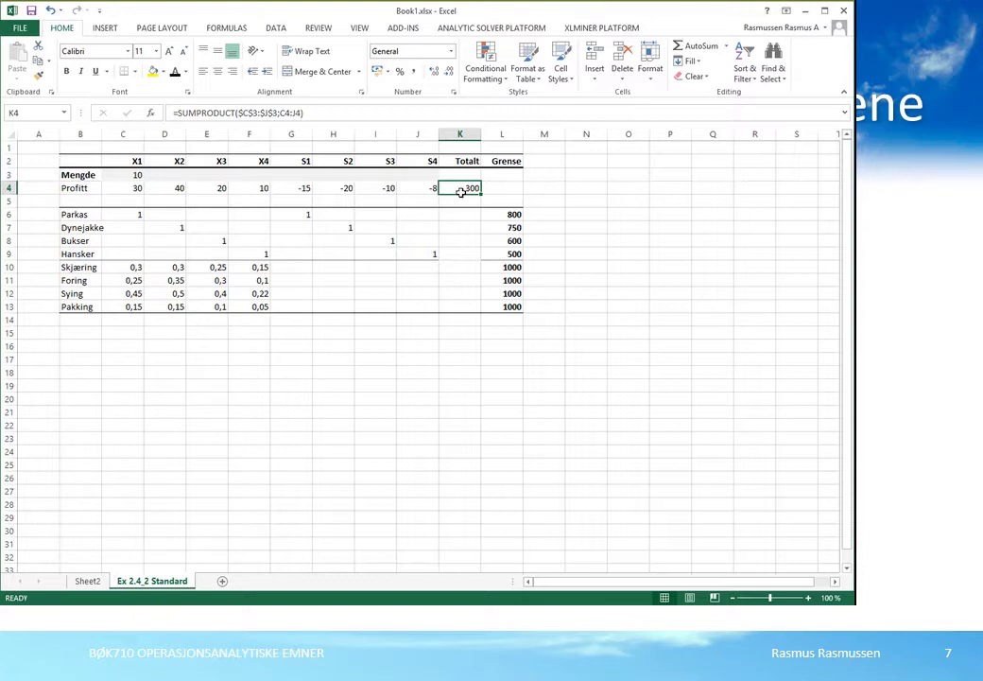
pyautogui.doubleClick(460, 190)
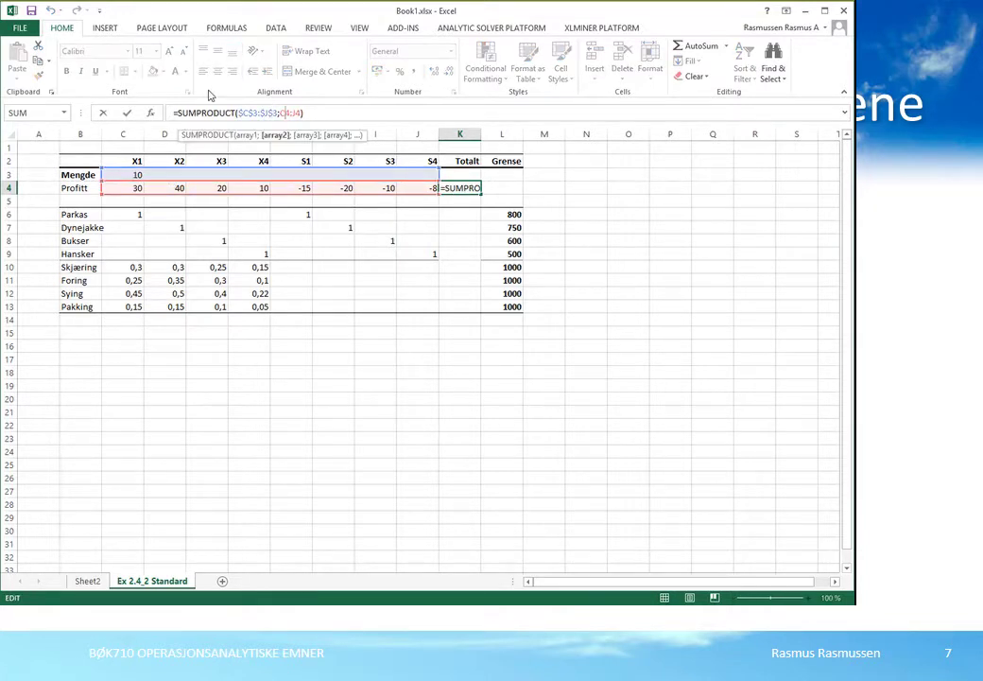
pyautogui.click(103, 114)
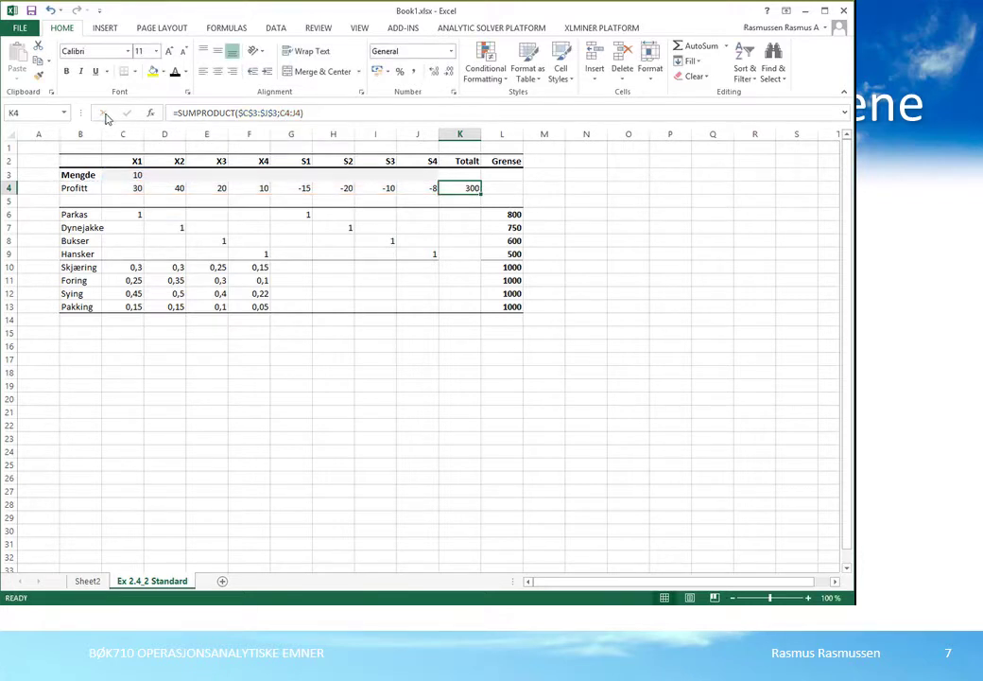
# - Copy the SUMPRODUCT formula from K4 into the constraint totals K6:K13, from Parkas to Pakking
pyautogui.rightClick(471, 192)
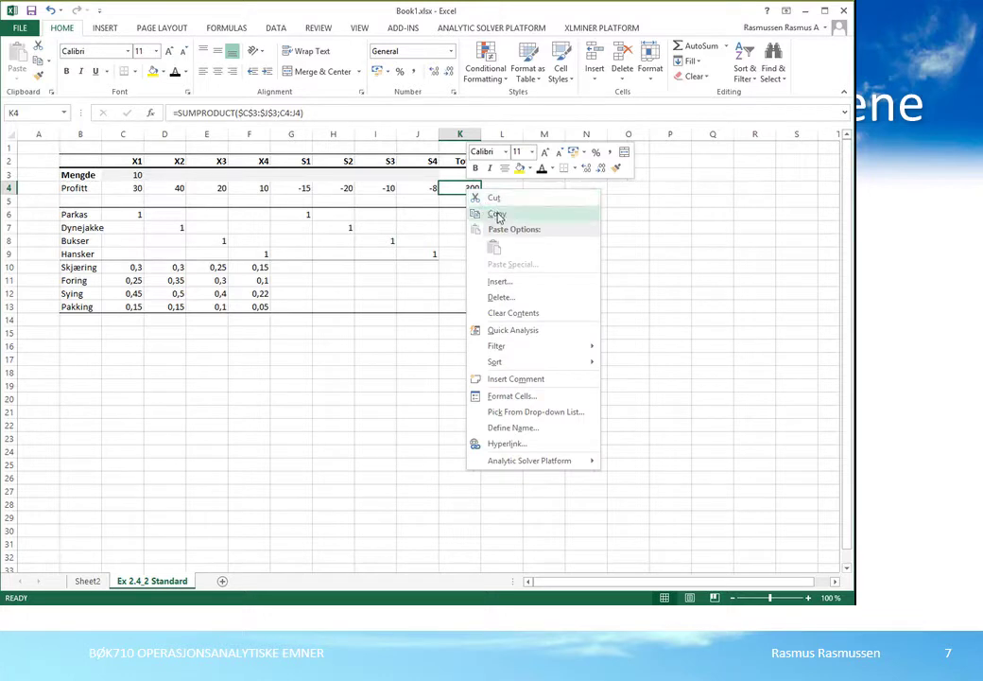
pyautogui.click(497, 216)
pyautogui.moveTo(465, 219); pyautogui.dragTo(466, 312)
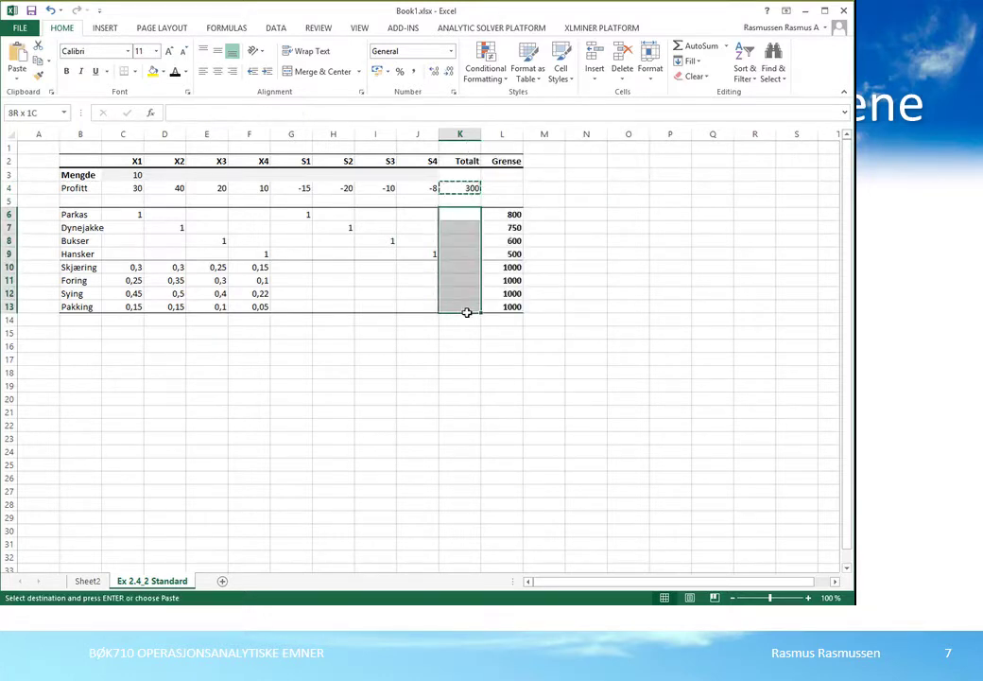
pyautogui.rightClick(465, 231)
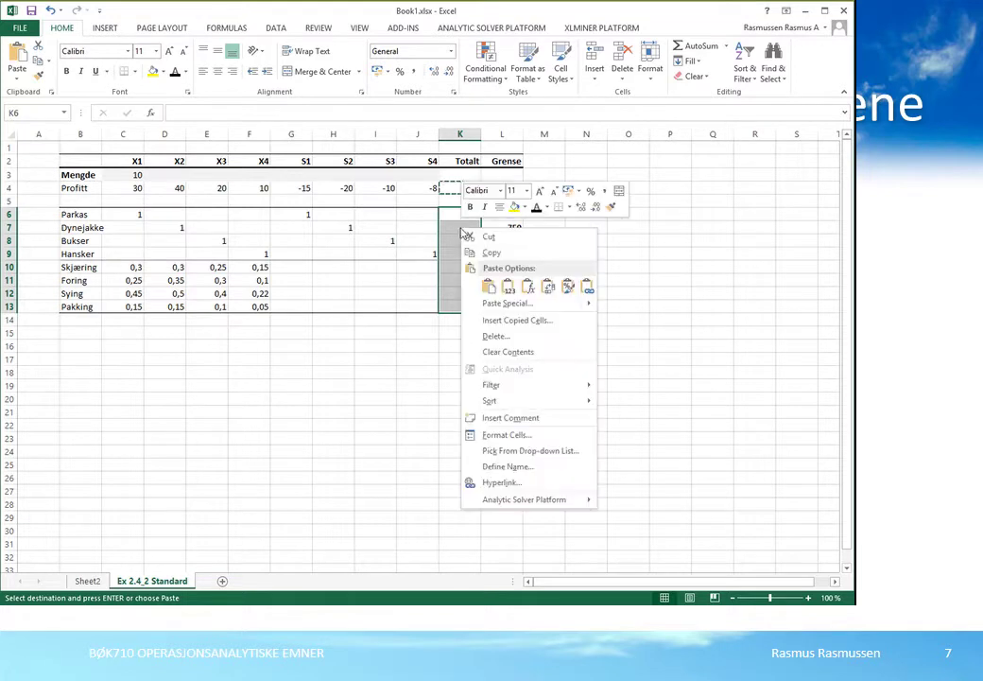
pyautogui.click(488, 285)
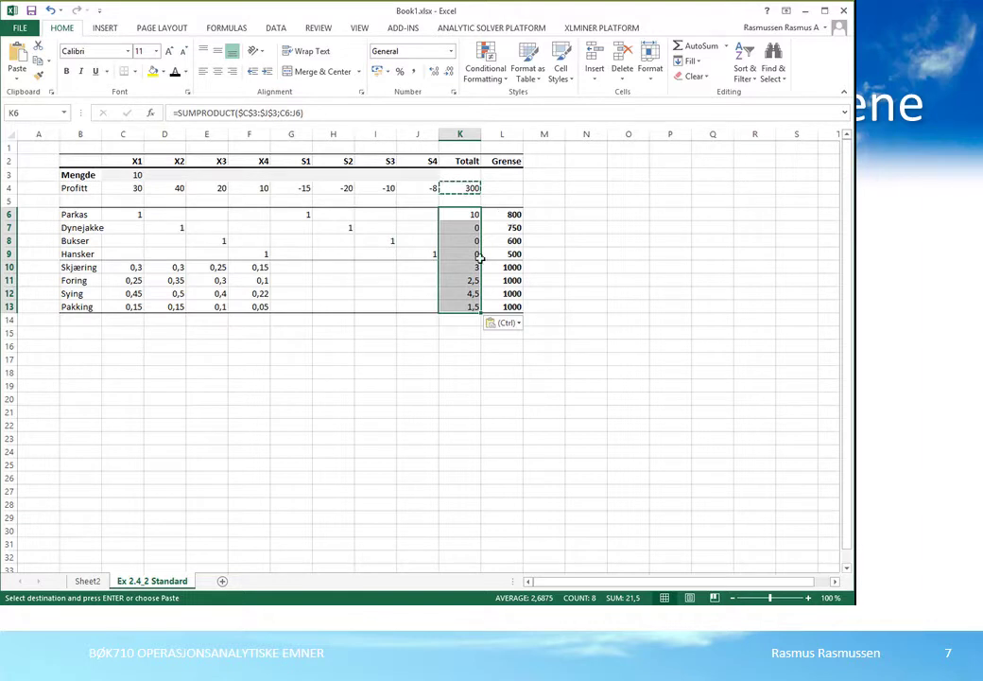
# - Inspect the ranges referenced by the Sying total formula in K12 and check the Pakking total formula in K13
pyautogui.click(472, 296)
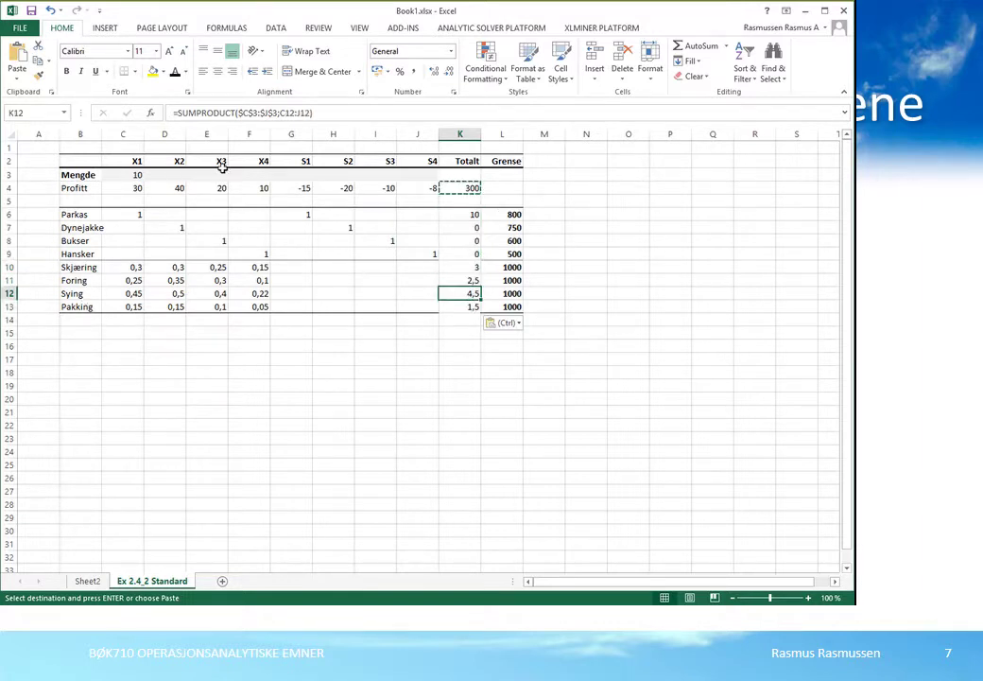
pyautogui.click(184, 111)
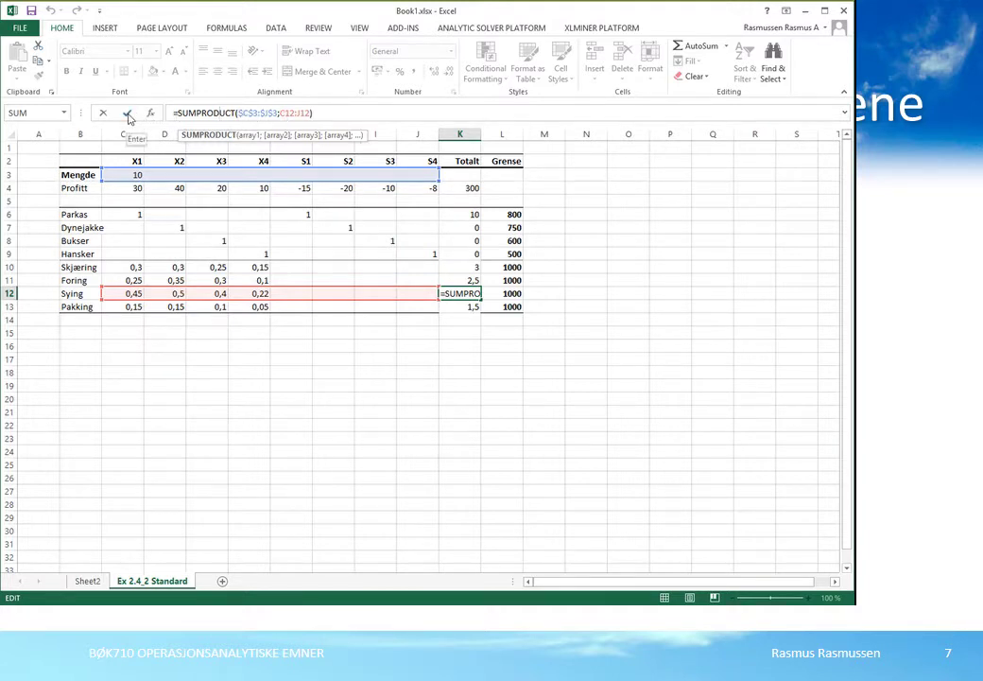
pyautogui.click(128, 117)
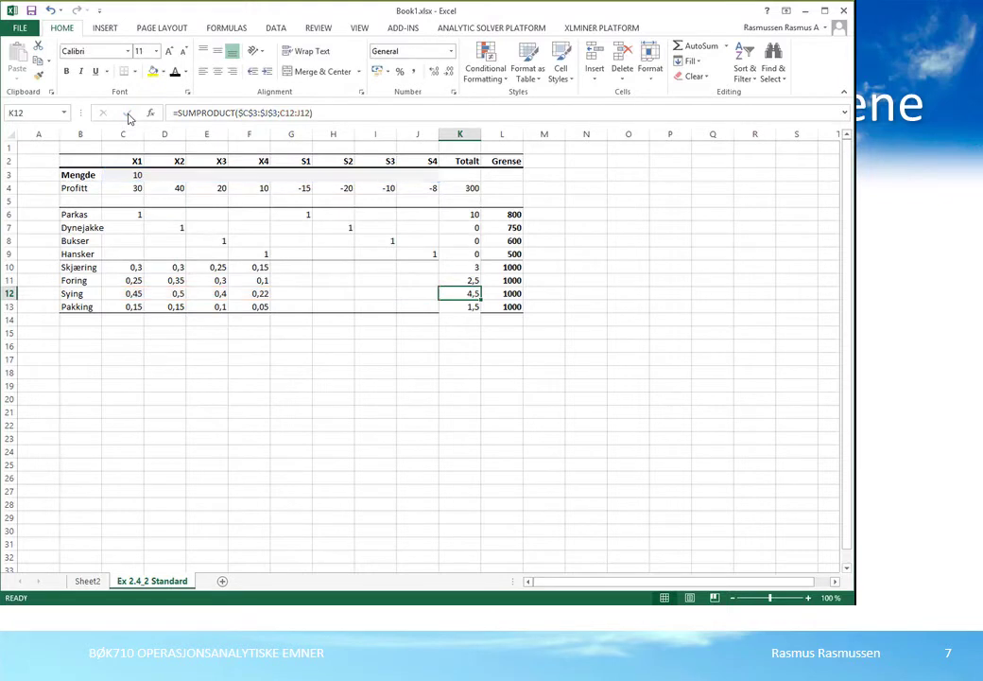
pyautogui.click(458, 309)
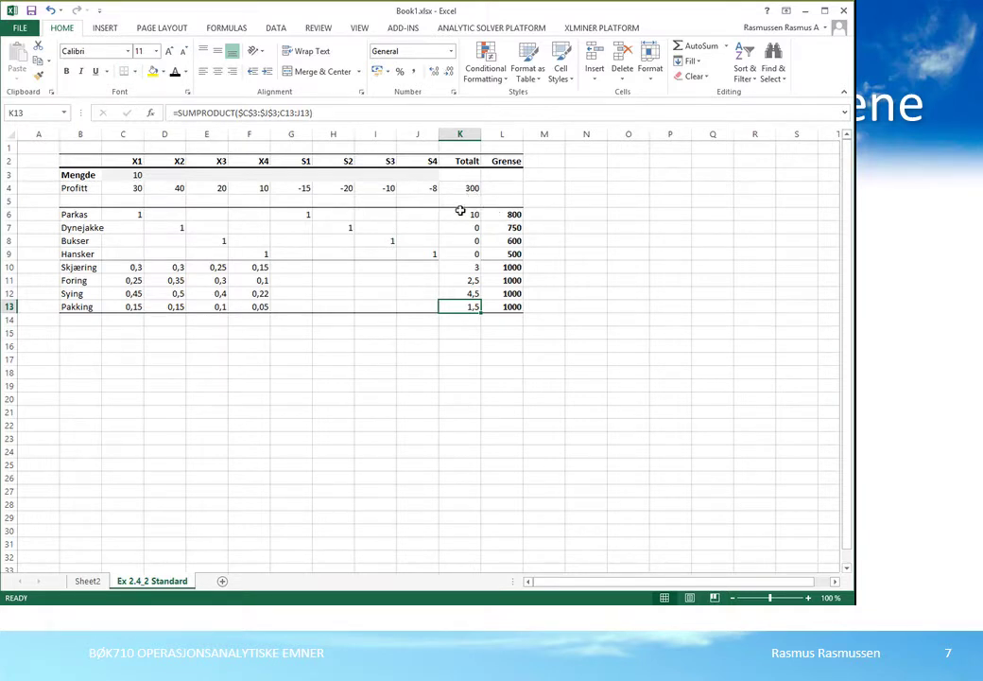
# - Format the Mengde decision cells C3:J3 with a blue, bold font
pyautogui.click(138, 177)
pyautogui.moveTo(137, 177); pyautogui.dragTo(407, 177)
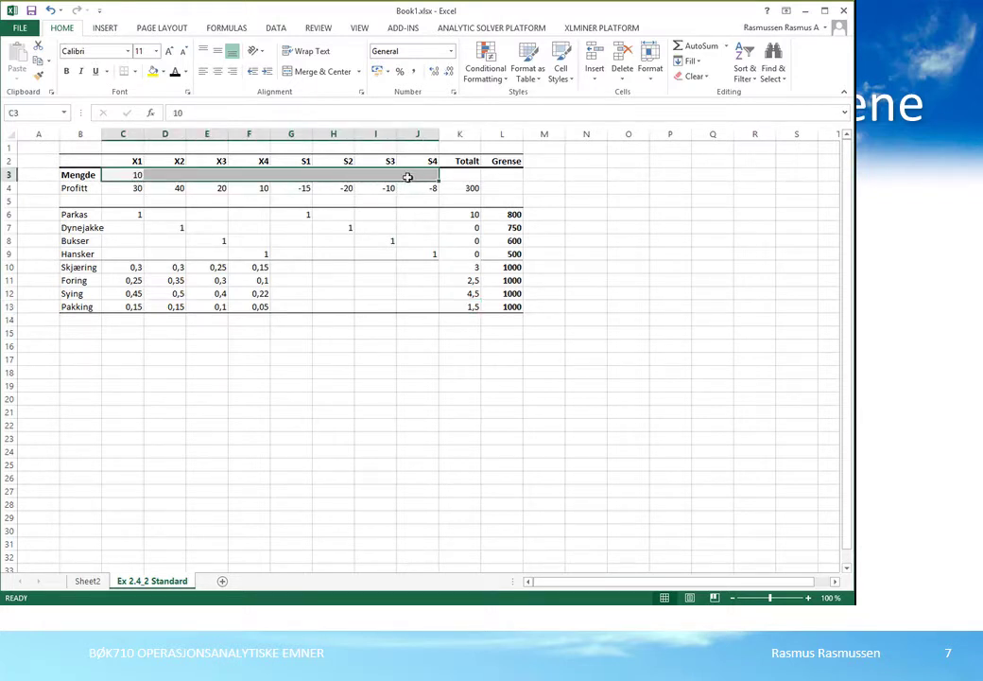
pyautogui.click(186, 72)
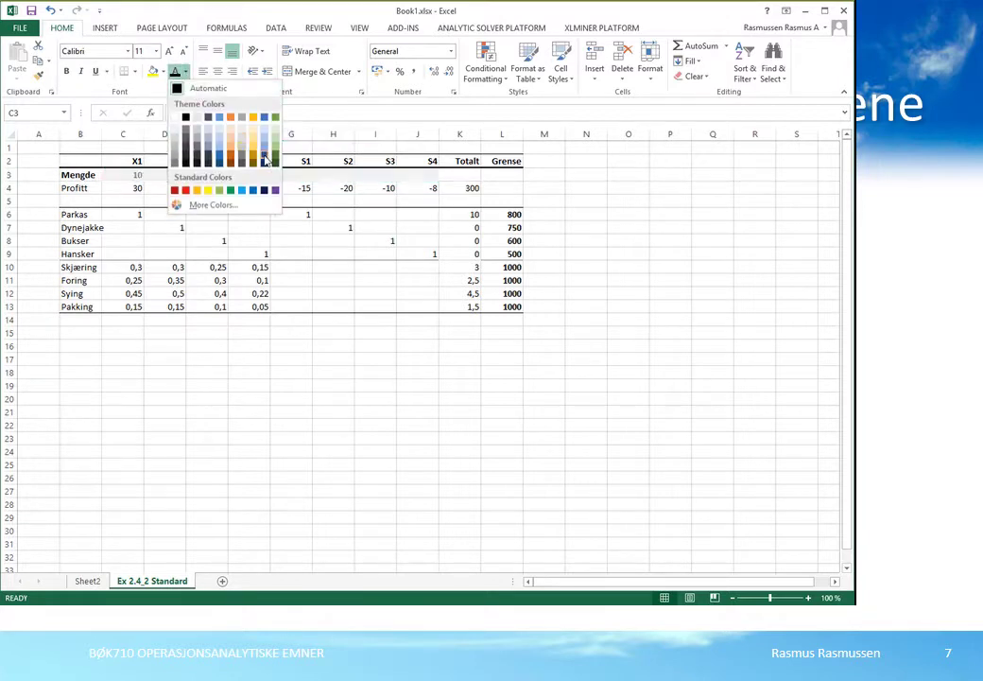
pyautogui.click(252, 191)
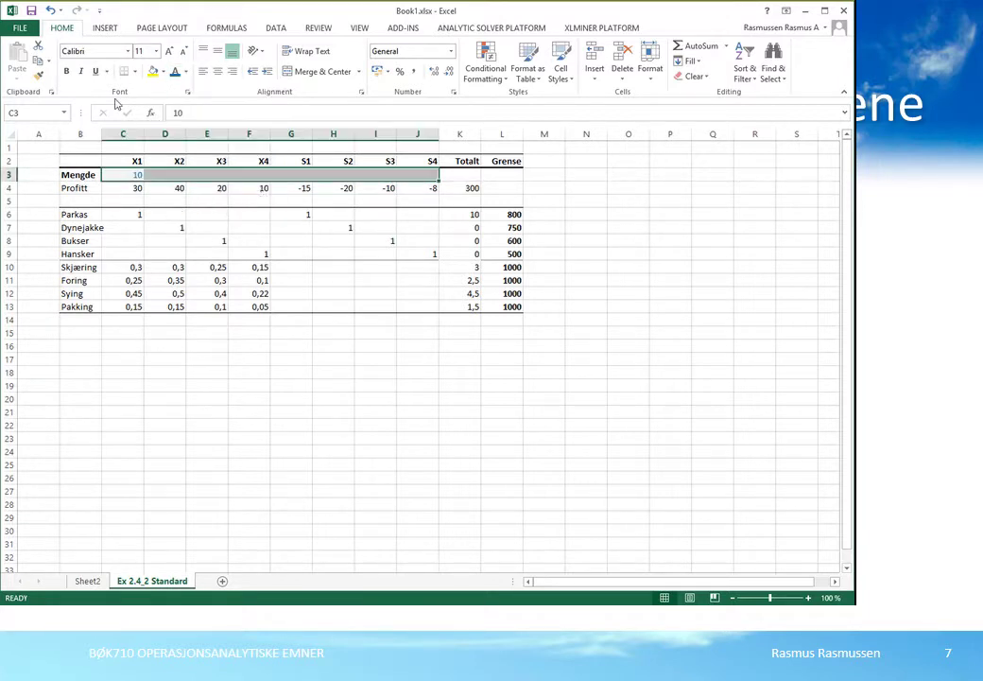
pyautogui.click(66, 71)
# - Format the Profitt total in K4 with a red, bold font
pyautogui.click(462, 193)
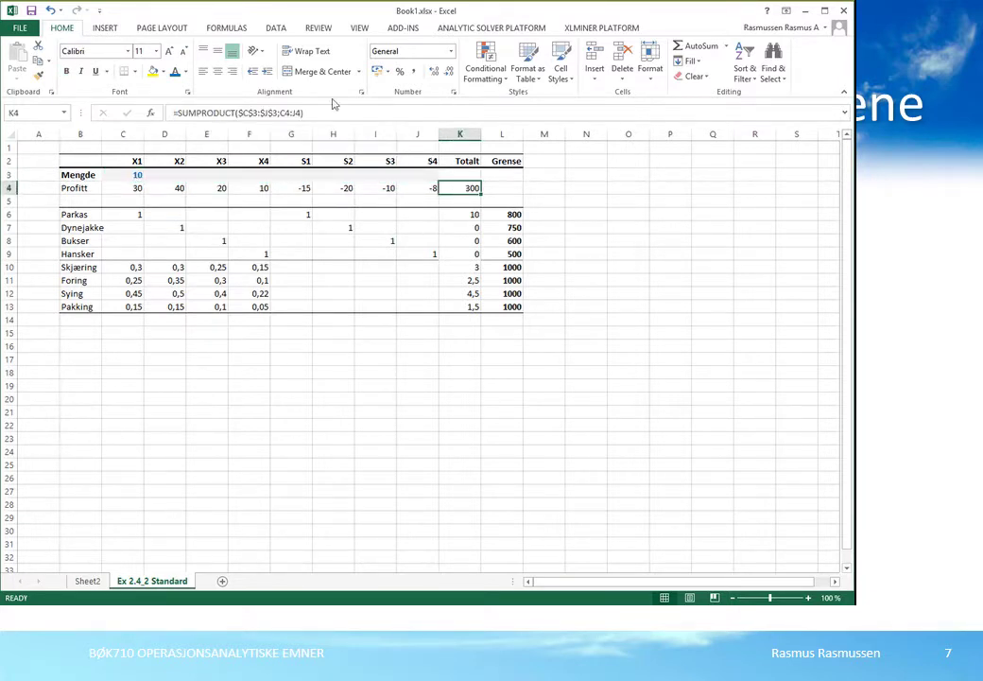
pyautogui.click(186, 72)
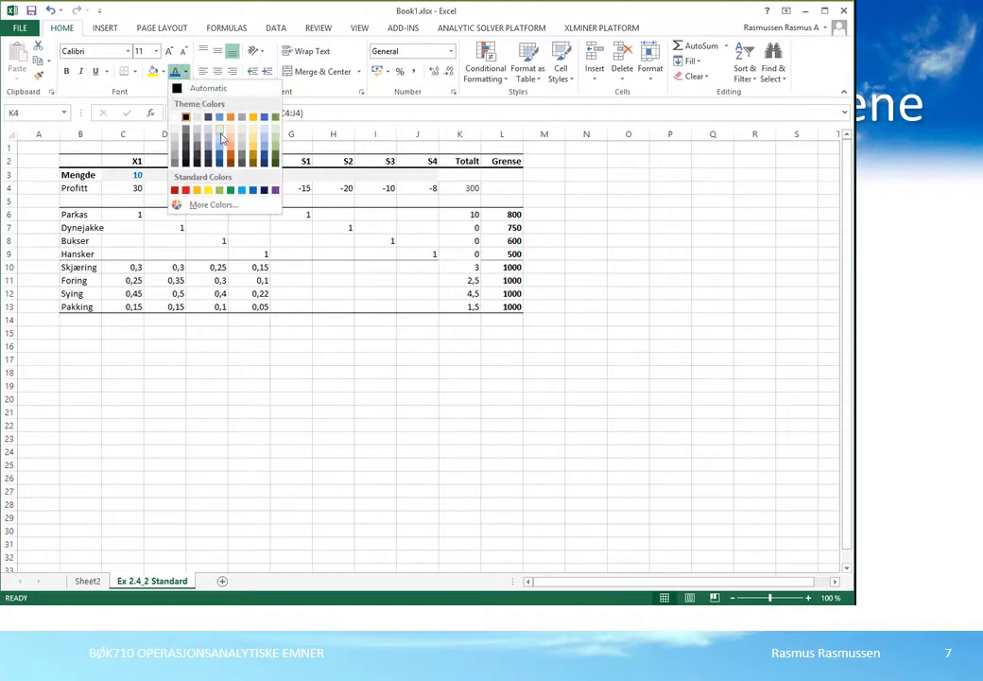
pyautogui.click(185, 190)
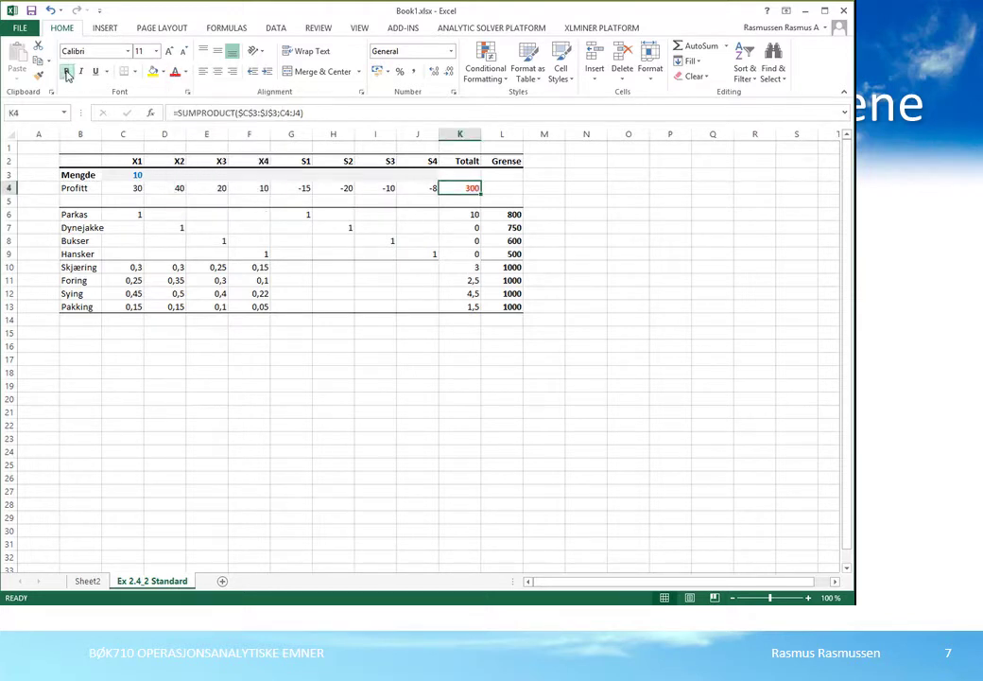
pyautogui.click(68, 73)
# - Format the constraint totals K6:K13 with a green, bold font
pyautogui.moveTo(468, 217); pyautogui.dragTo(470, 306)
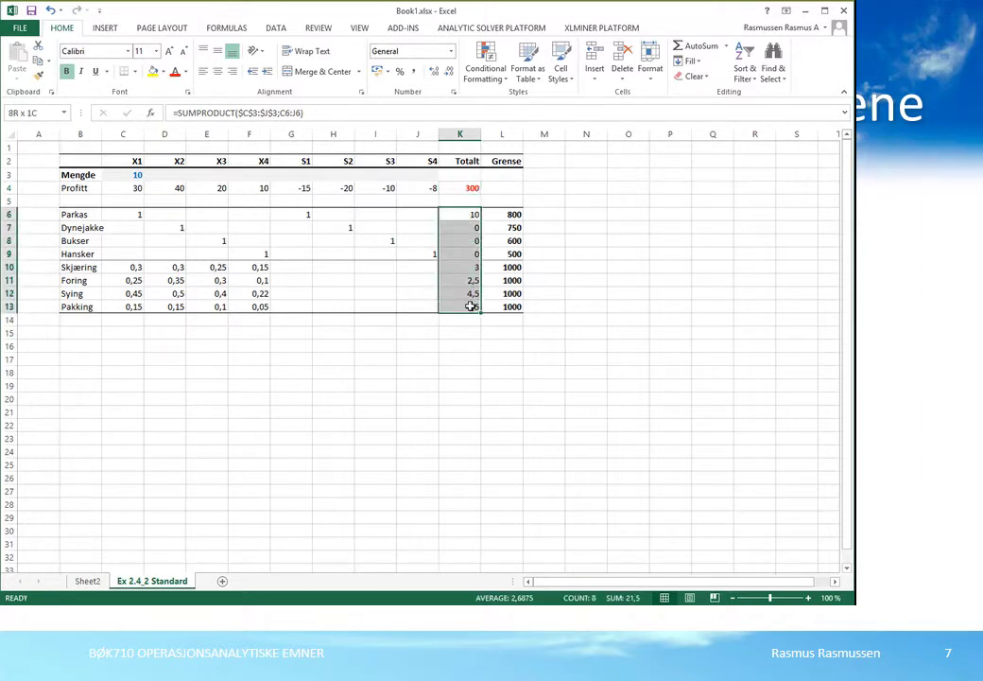
pyautogui.click(187, 72)
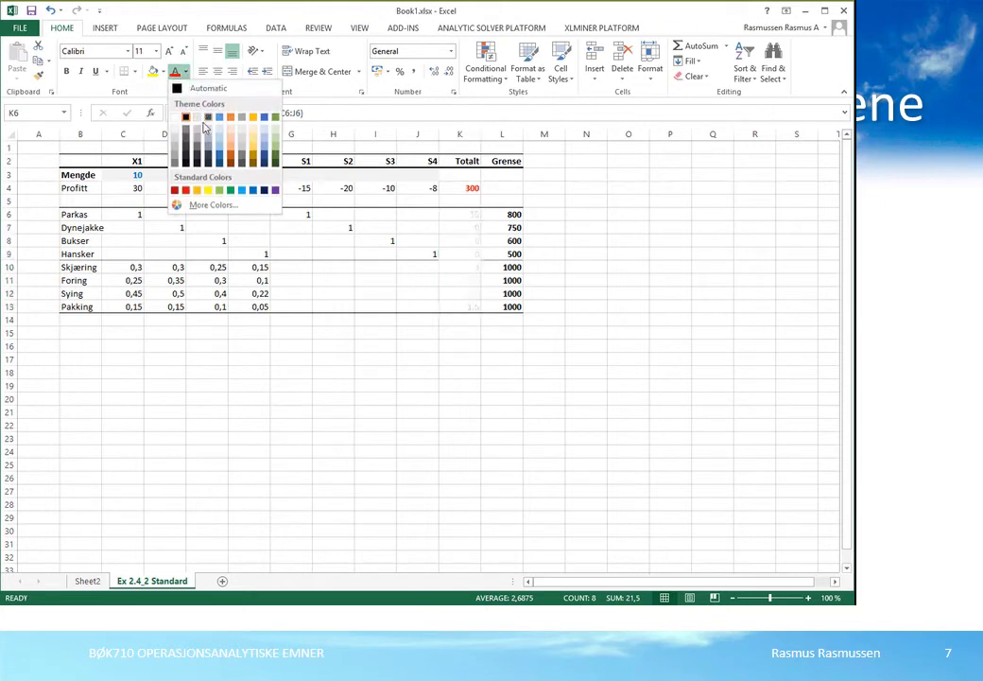
pyautogui.click(230, 191)
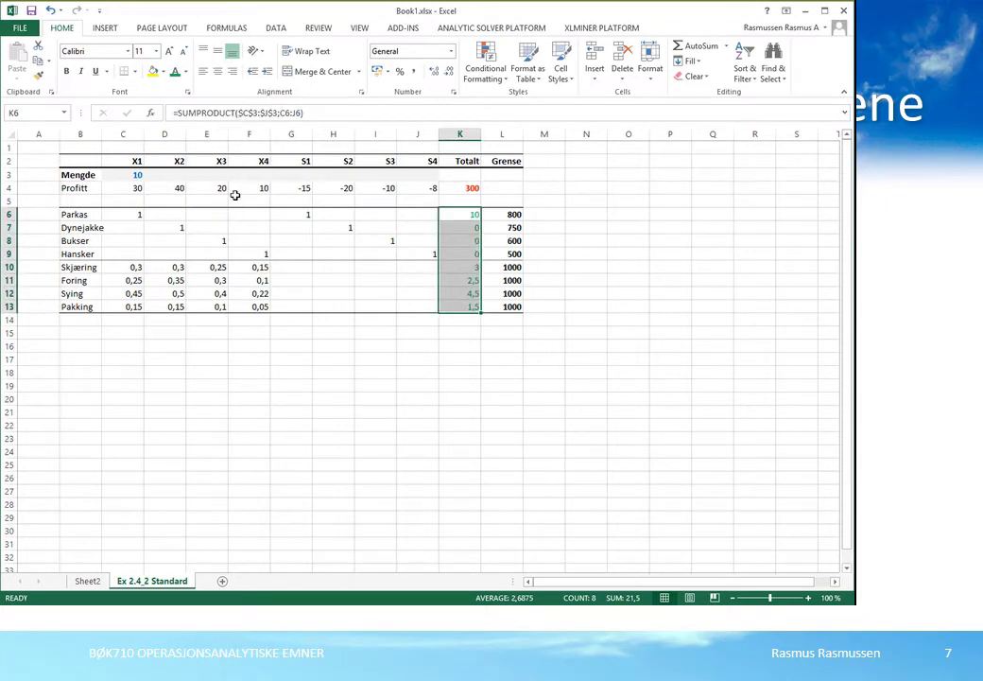
pyautogui.click(68, 74)
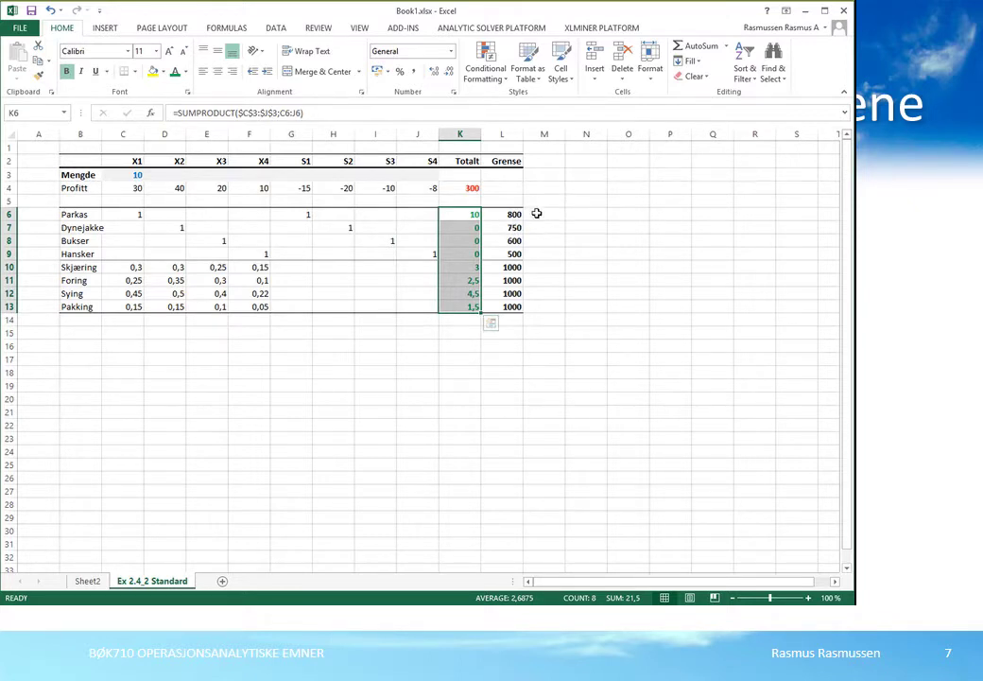
# - Show the Analytic Solver Platform model and add the Profitt total K4 as its optimization objective
pyautogui.click(479, 29)
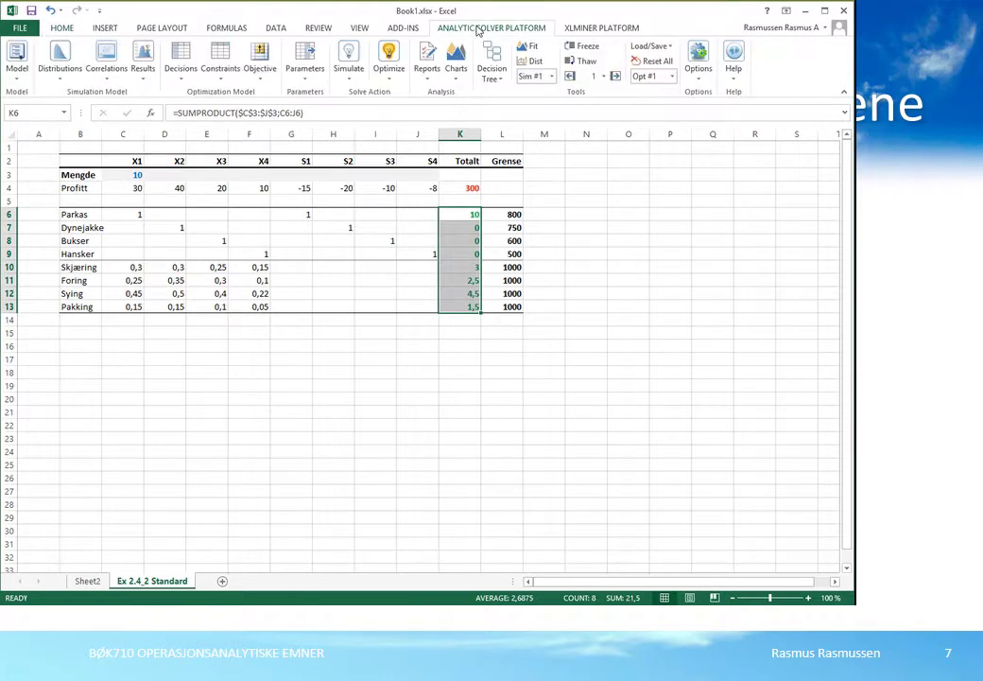
pyautogui.click(18, 57)
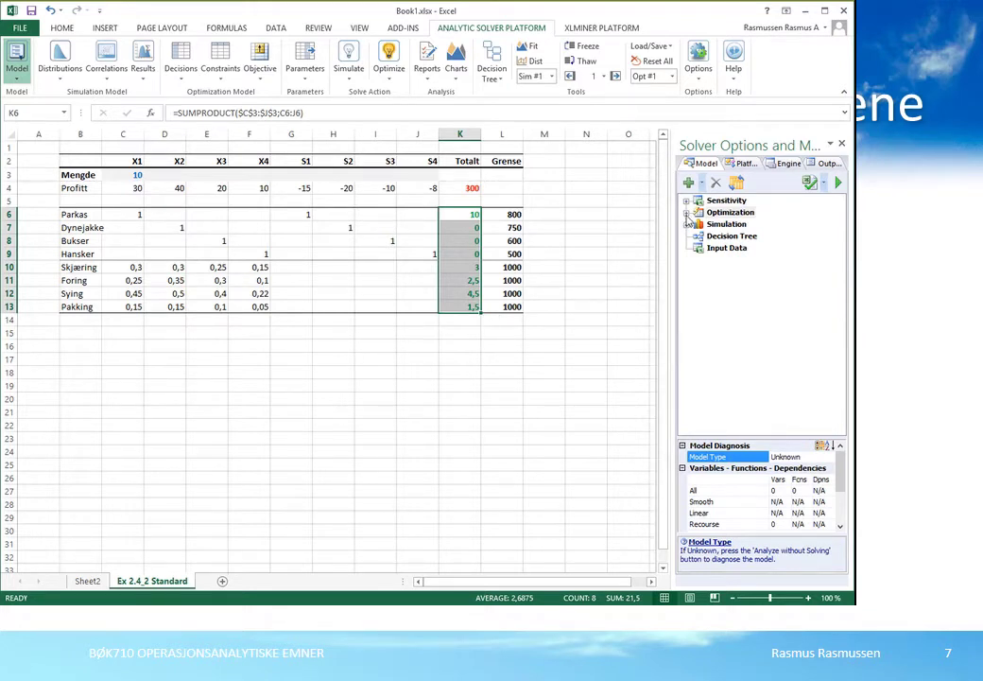
pyautogui.click(686, 214)
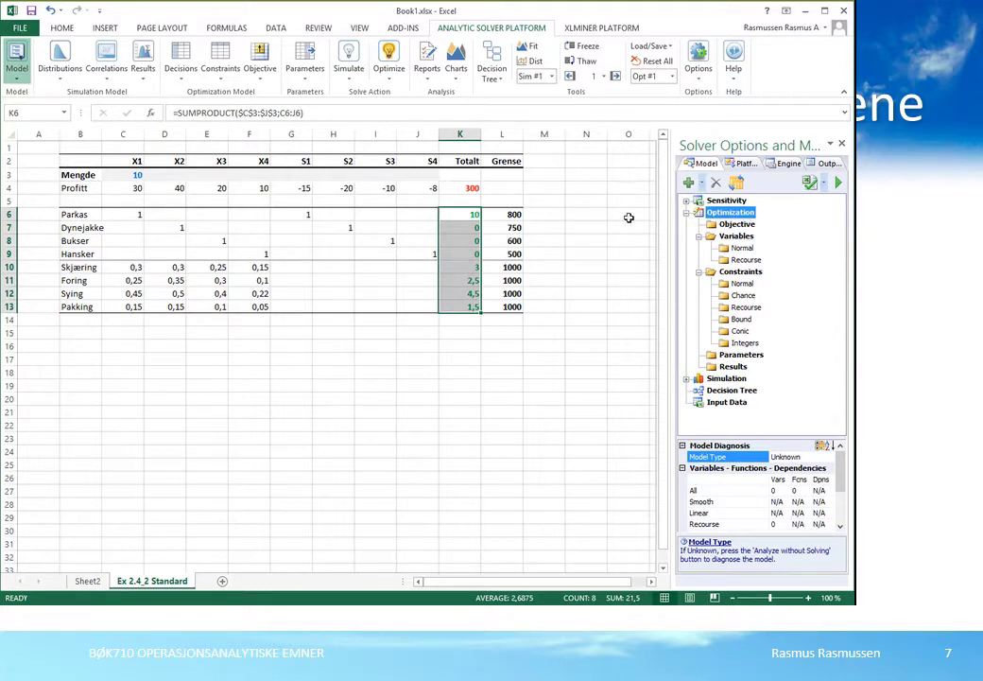
pyautogui.click(720, 227)
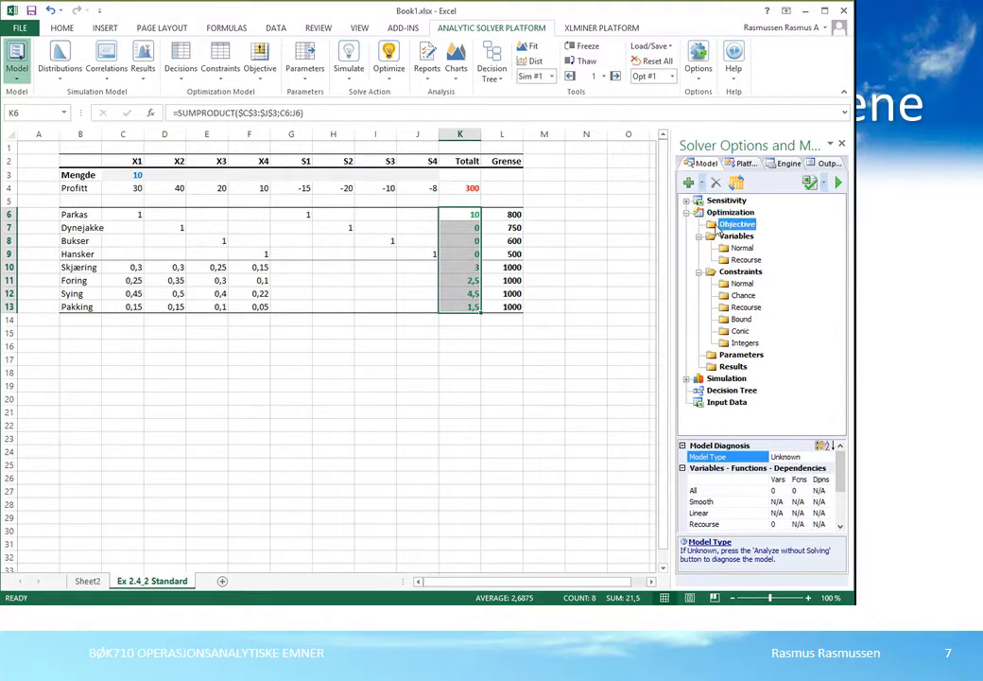
pyautogui.click(470, 190)
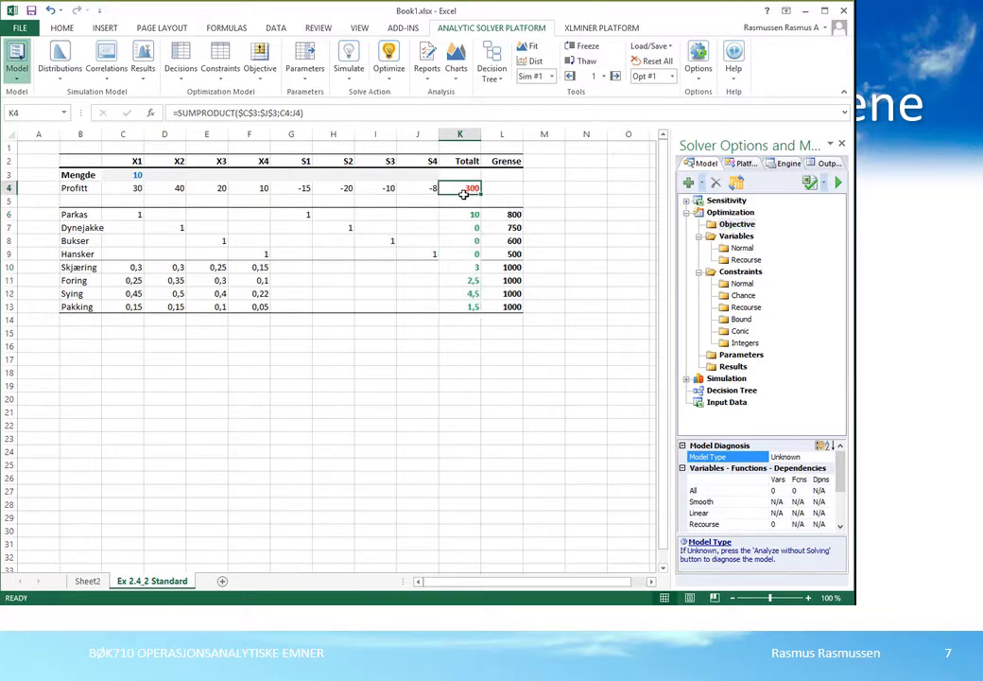
pyautogui.click(717, 227)
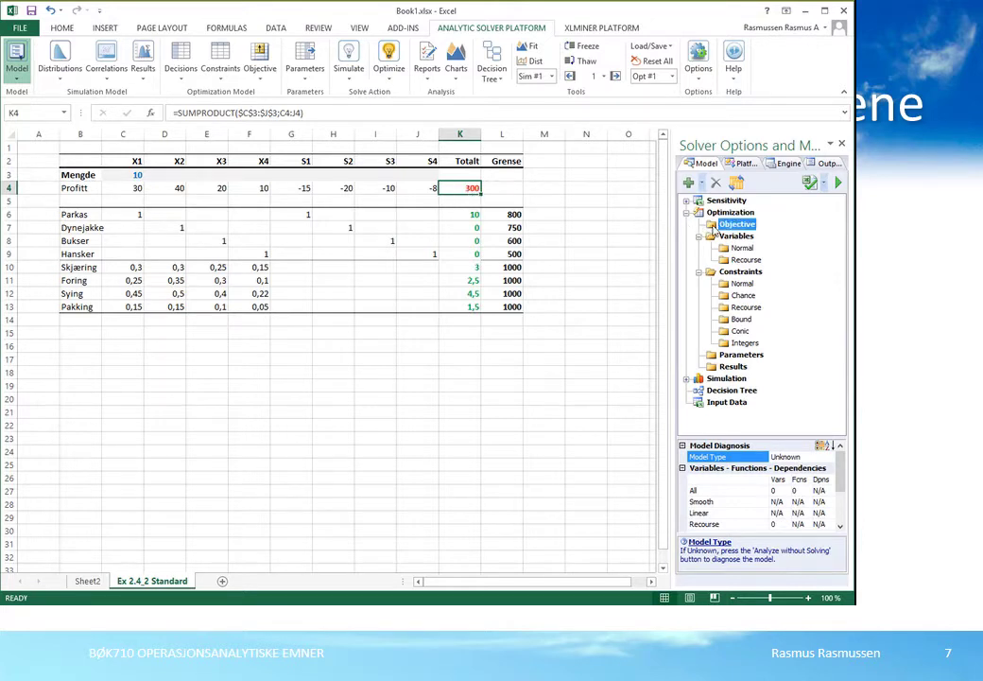
pyautogui.click(689, 183)
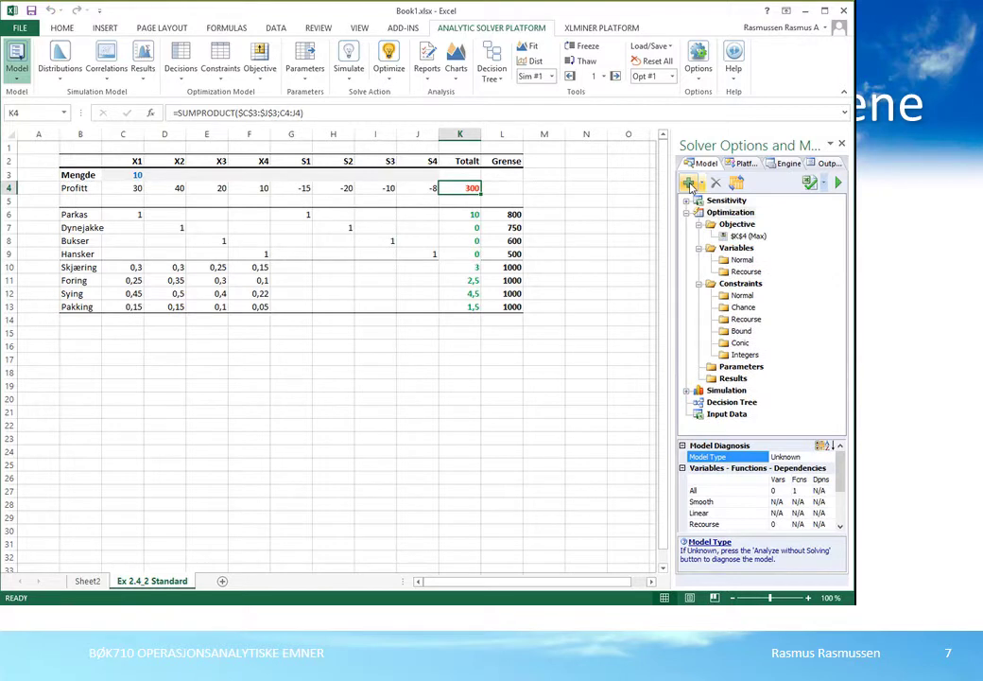
# - Try the Minimize sense for the K4 objective and set it back to Maximize
pyautogui.click(745, 237)
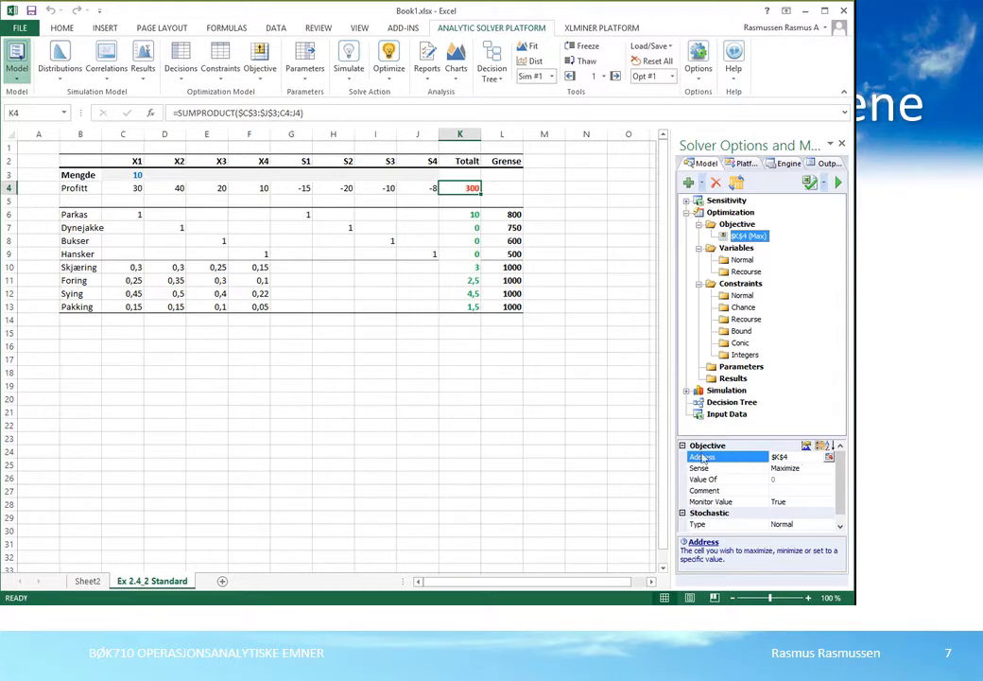
pyautogui.click(787, 468)
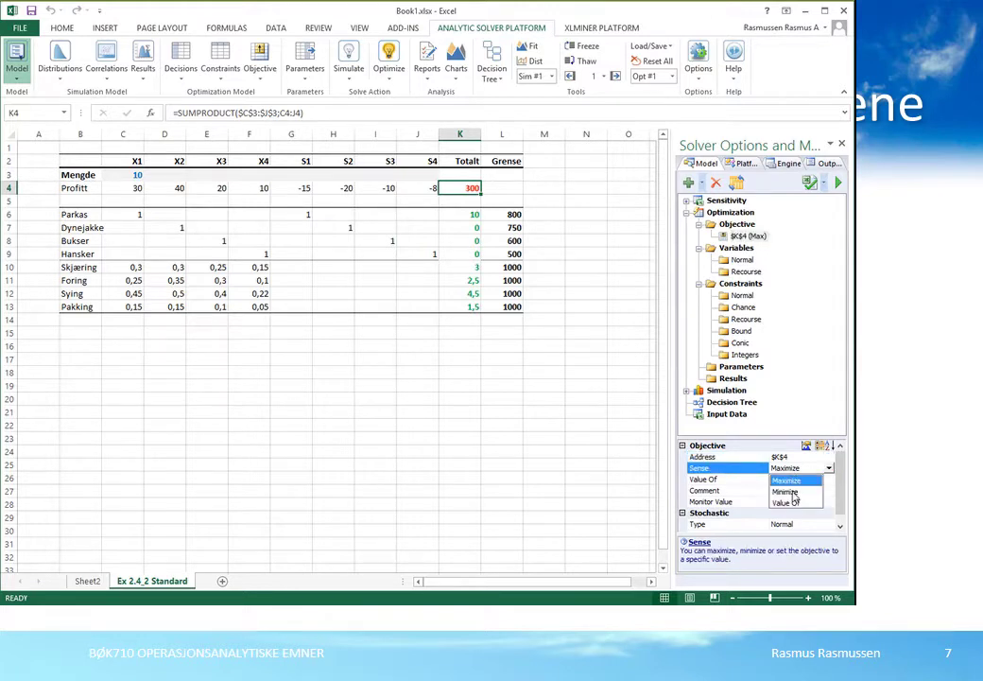
pyautogui.click(786, 492)
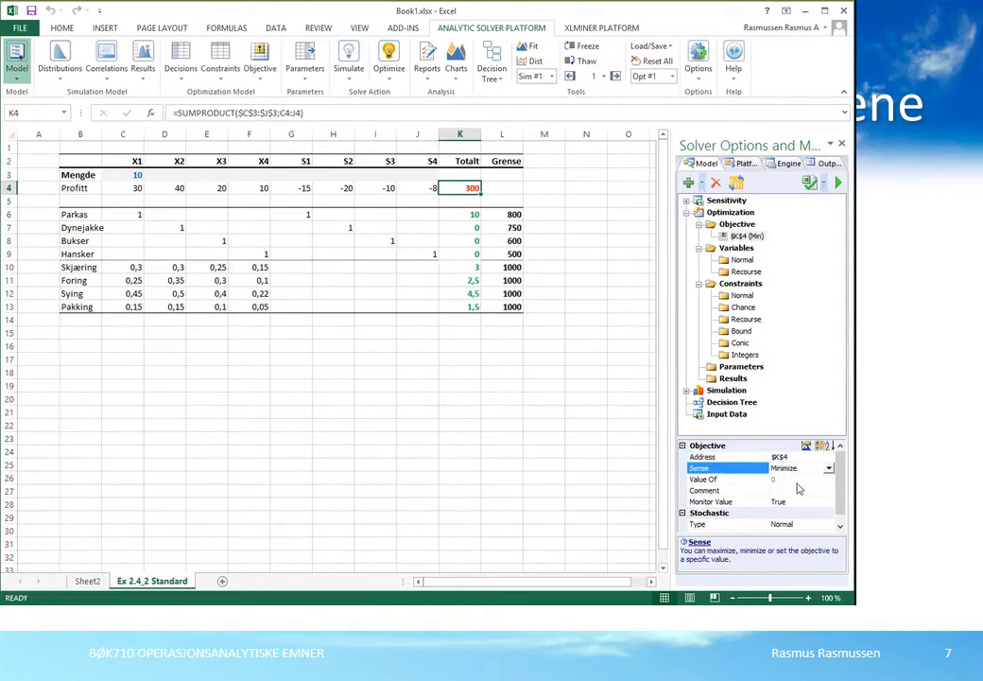
pyautogui.click(828, 468)
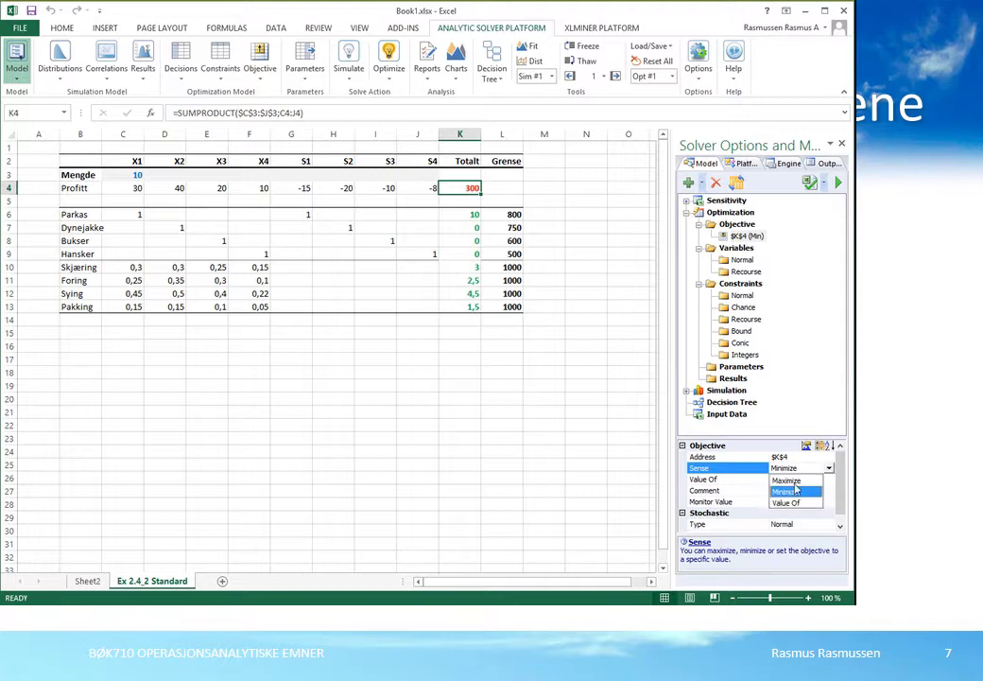
pyautogui.click(801, 480)
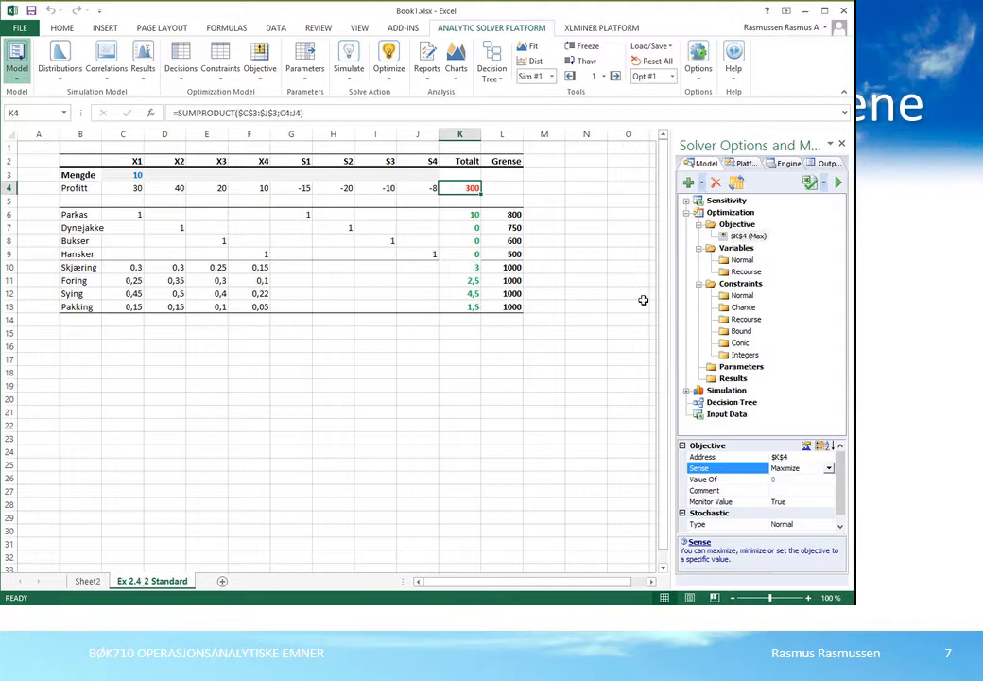
# - Add the Mengde cells C3:J3 as normal decision variables in the optimization model
pyautogui.click(734, 247)
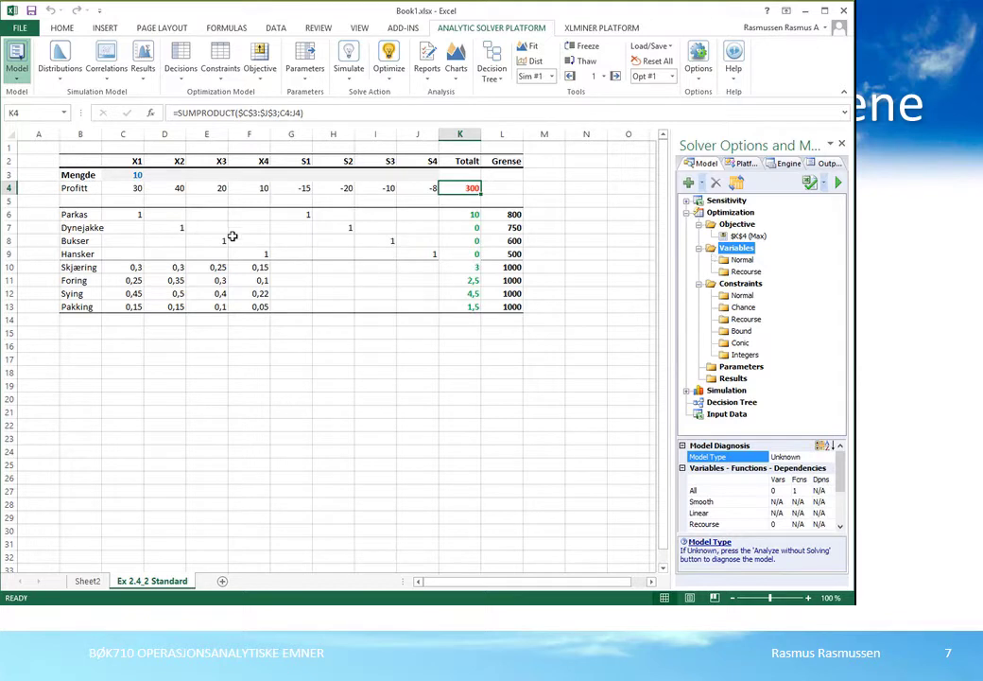
pyautogui.moveTo(130, 179); pyautogui.dragTo(410, 180)
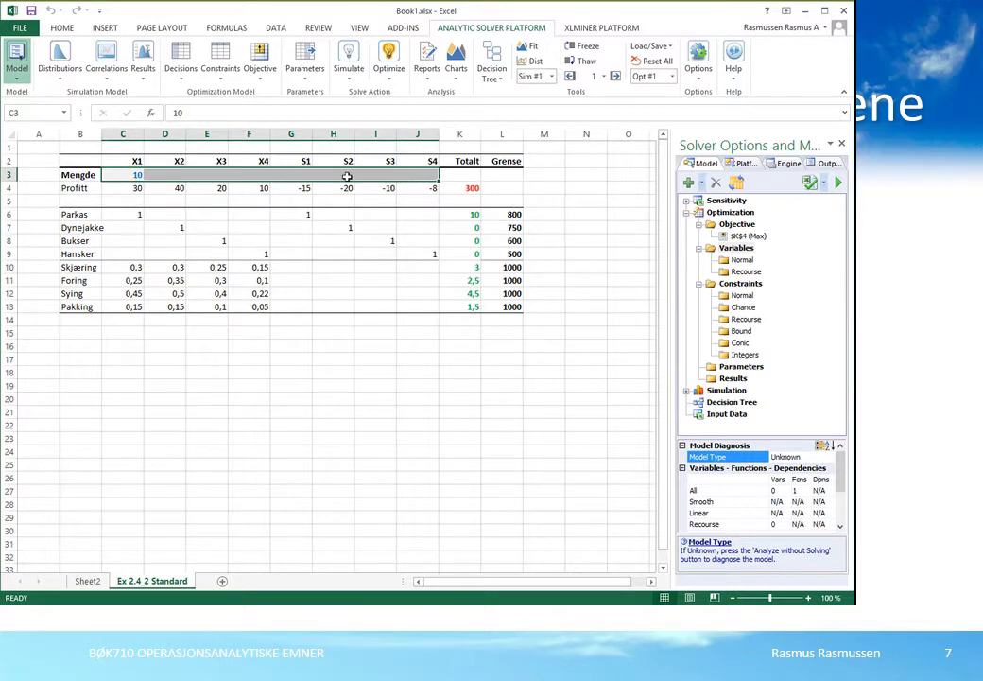
pyautogui.click(716, 251)
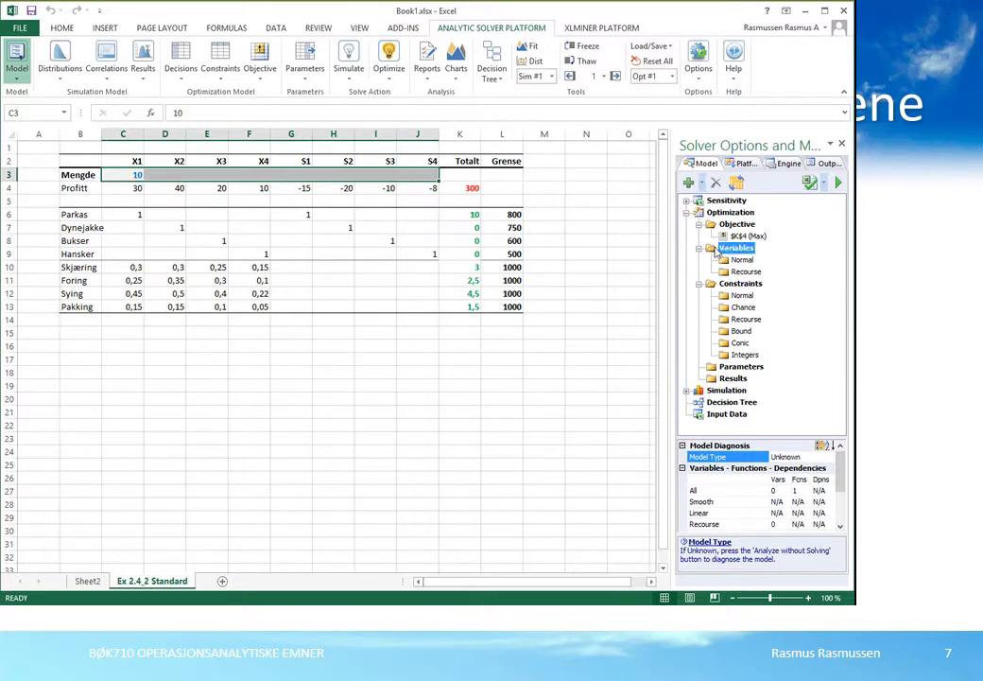
pyautogui.click(689, 182)
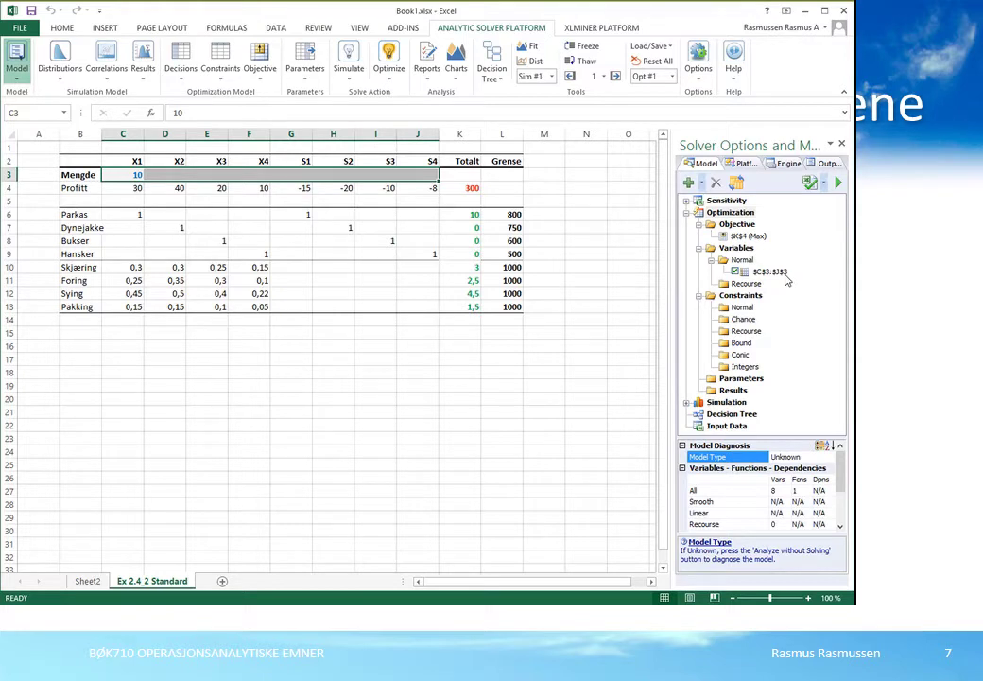
# - Check the constraint relations and limits of the LP model pictured on Sheet2, ending back on Ex 2.4_2 Standard
pyautogui.click(716, 298)
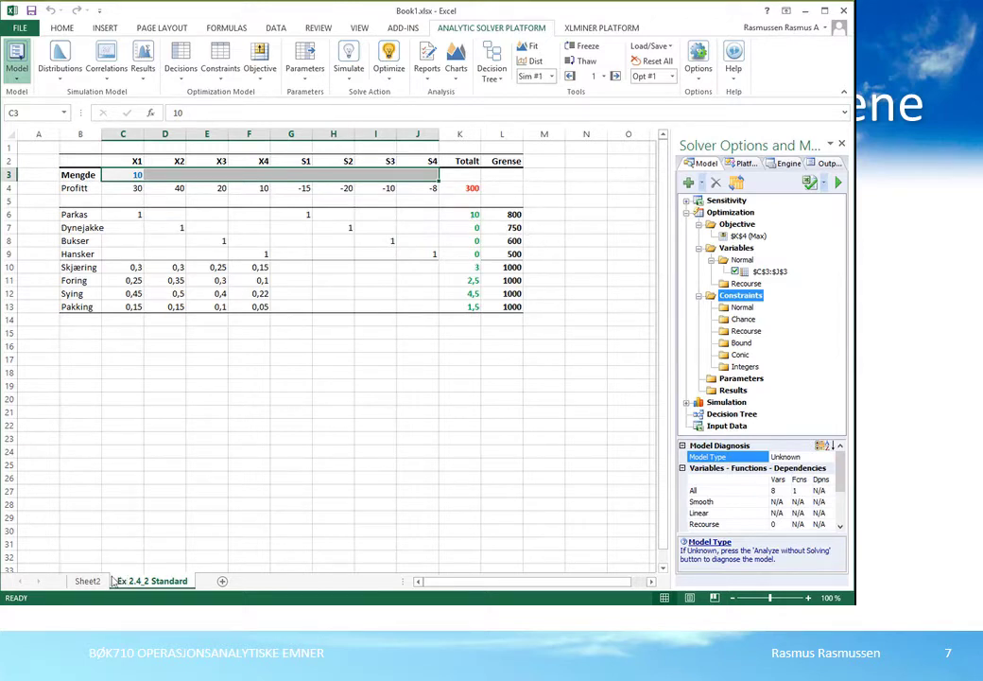
pyautogui.click(86, 582)
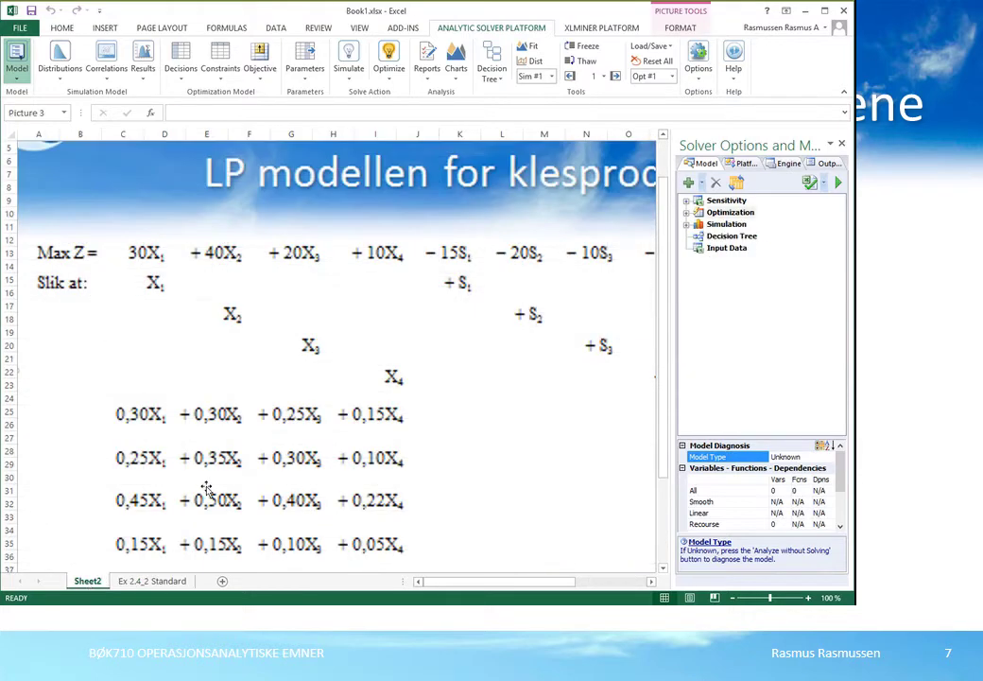
pyautogui.moveTo(509, 590); pyautogui.dragTo(552, 588)
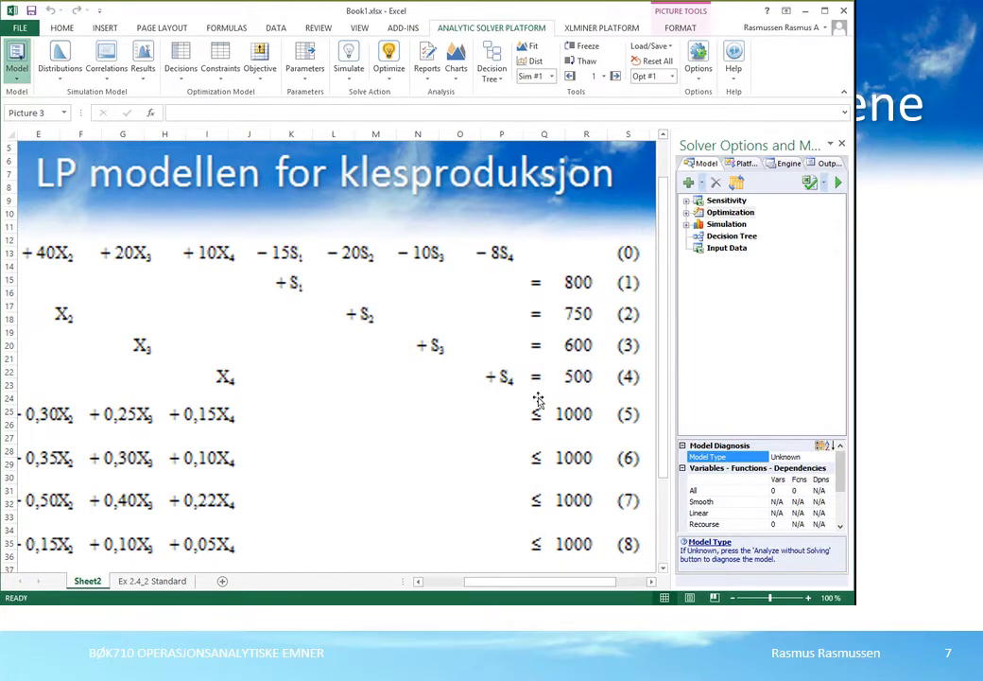
pyautogui.moveTo(511, 587); pyautogui.dragTo(471, 586)
pyautogui.click(163, 581)
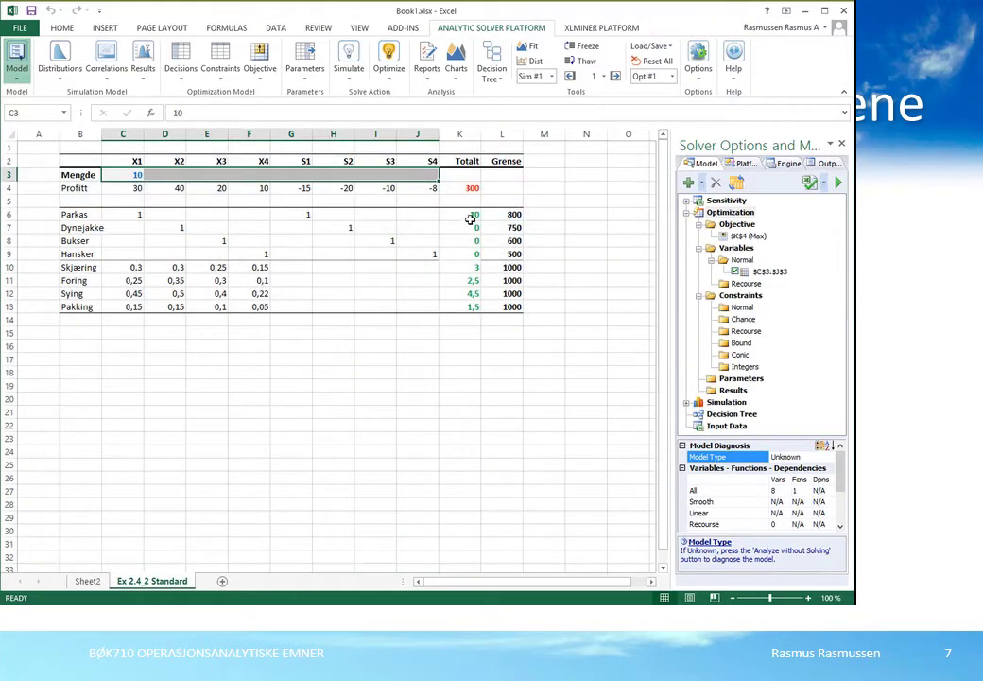
# - Add a constraint requiring the product totals K6:K9 to equal (=) the limits in L6:L9
pyautogui.moveTo(469, 218); pyautogui.dragTo(470, 255)
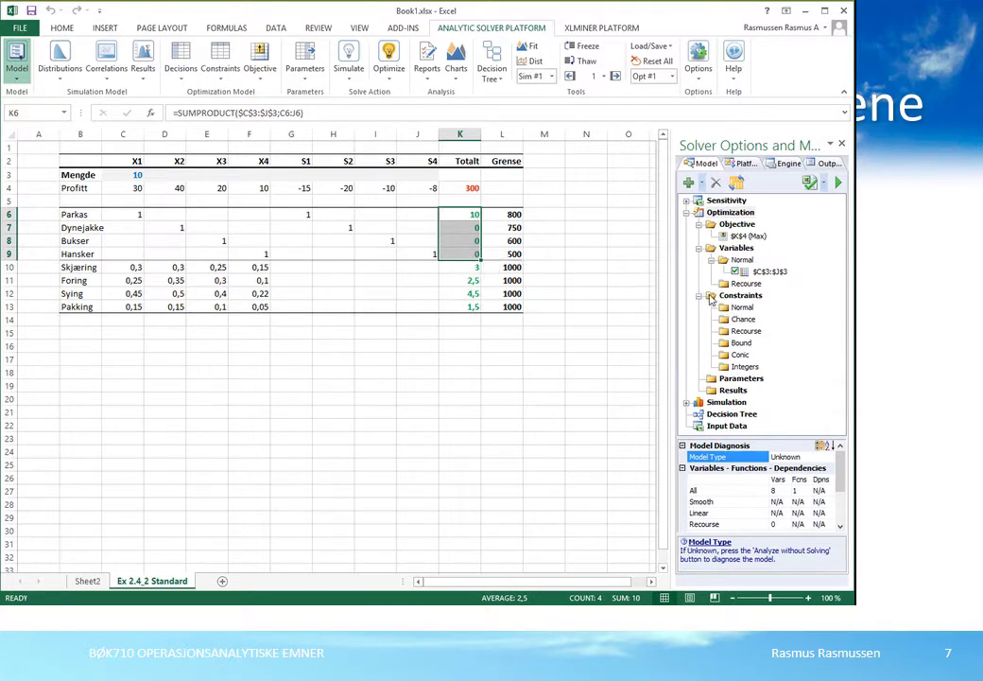
pyautogui.click(712, 300)
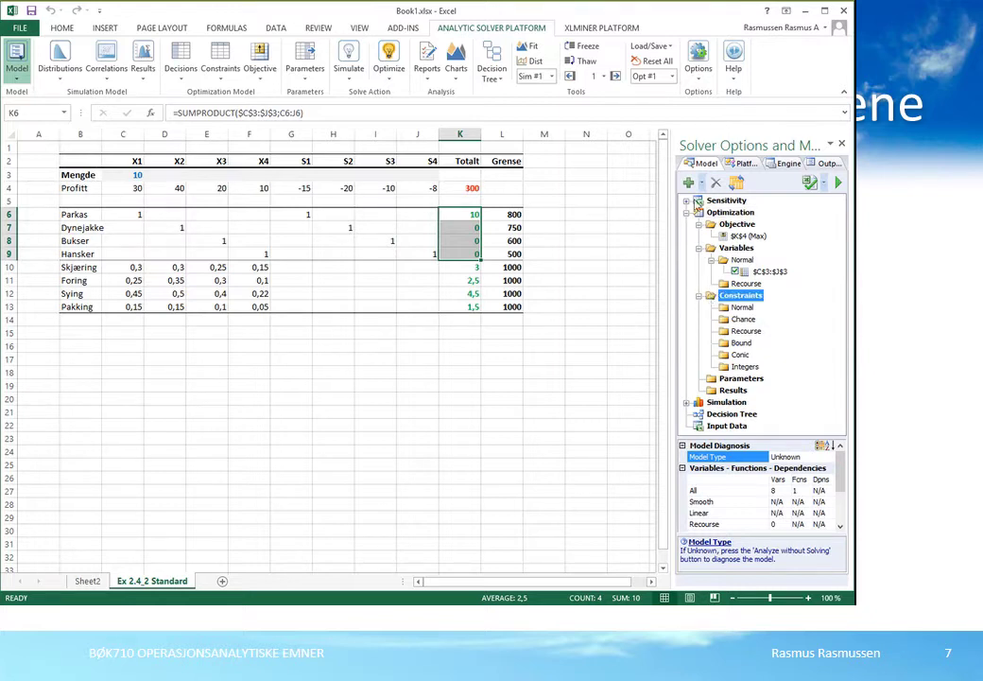
pyautogui.click(690, 184)
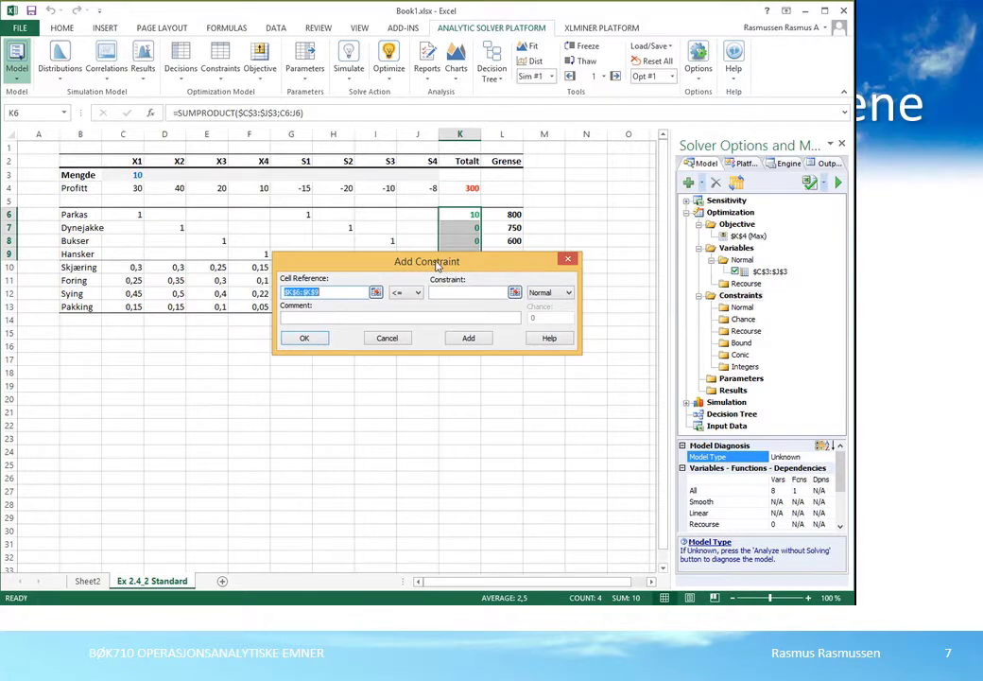
pyautogui.moveTo(437, 263); pyautogui.dragTo(327, 338)
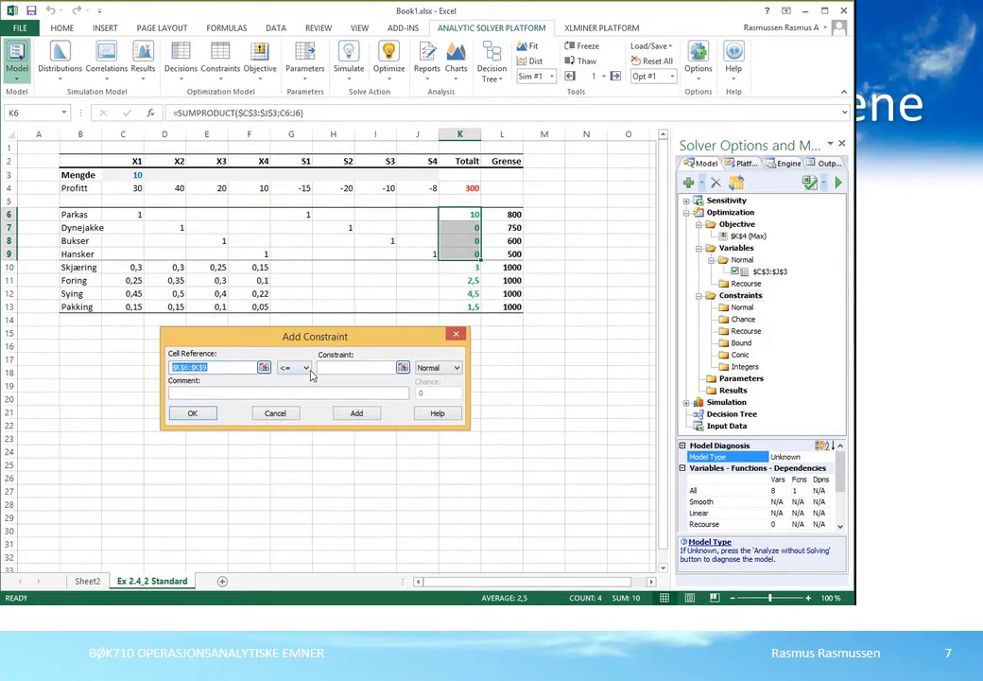
pyautogui.click(306, 369)
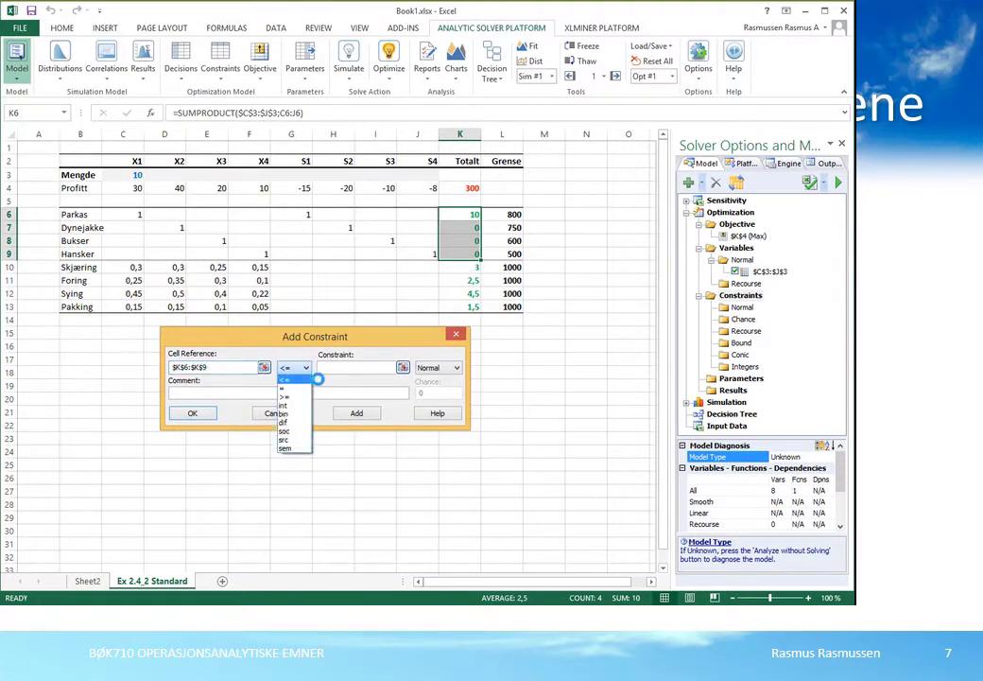
pyautogui.click(288, 388)
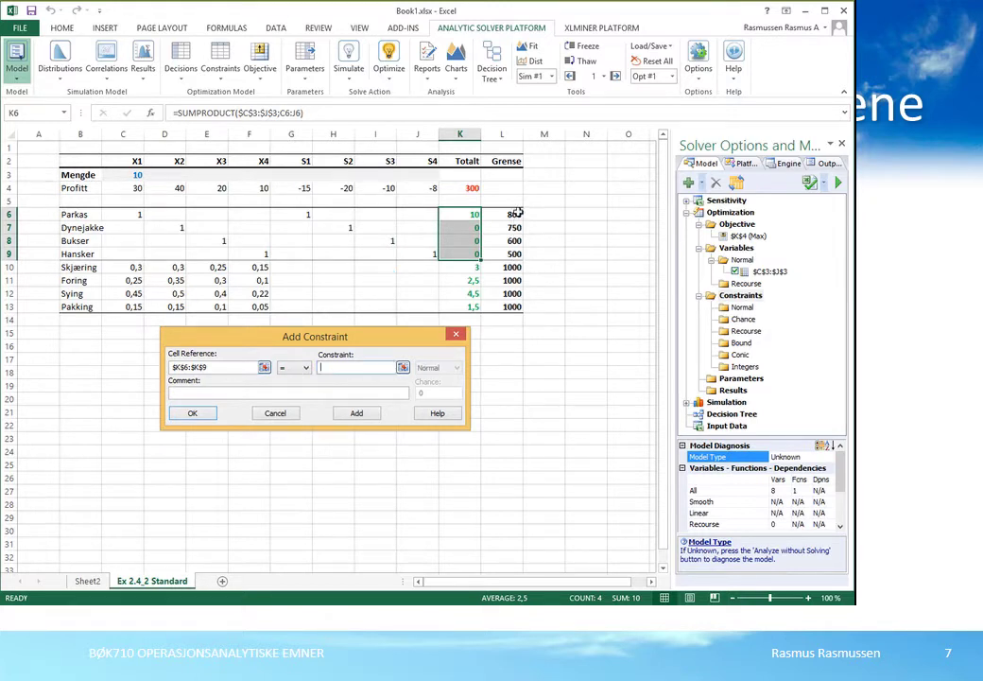
pyautogui.moveTo(516, 216); pyautogui.dragTo(520, 259)
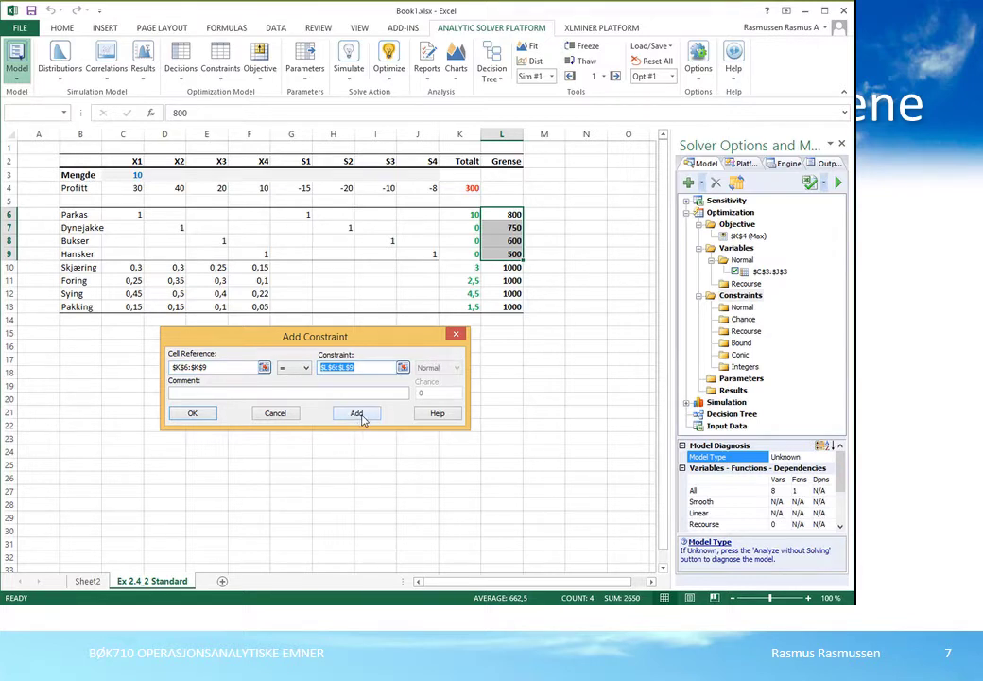
pyautogui.click(358, 416)
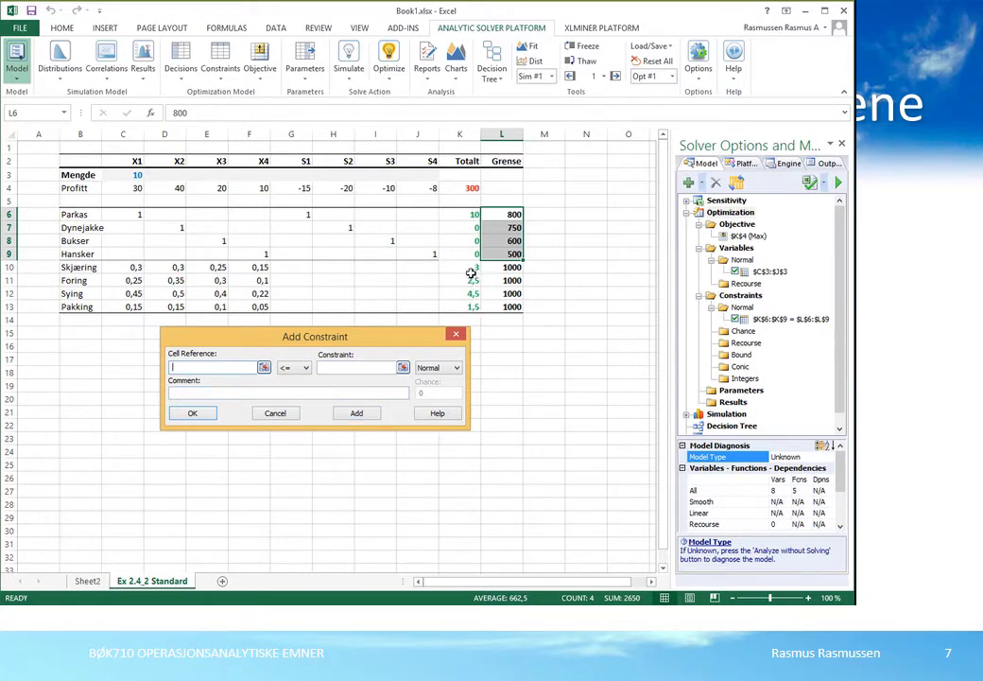
# - Add a normal constraint keeping the department totals K10:K13 <= the limits in L10:L13, and finish adding constraints
pyautogui.moveTo(471, 273); pyautogui.dragTo(450, 310)
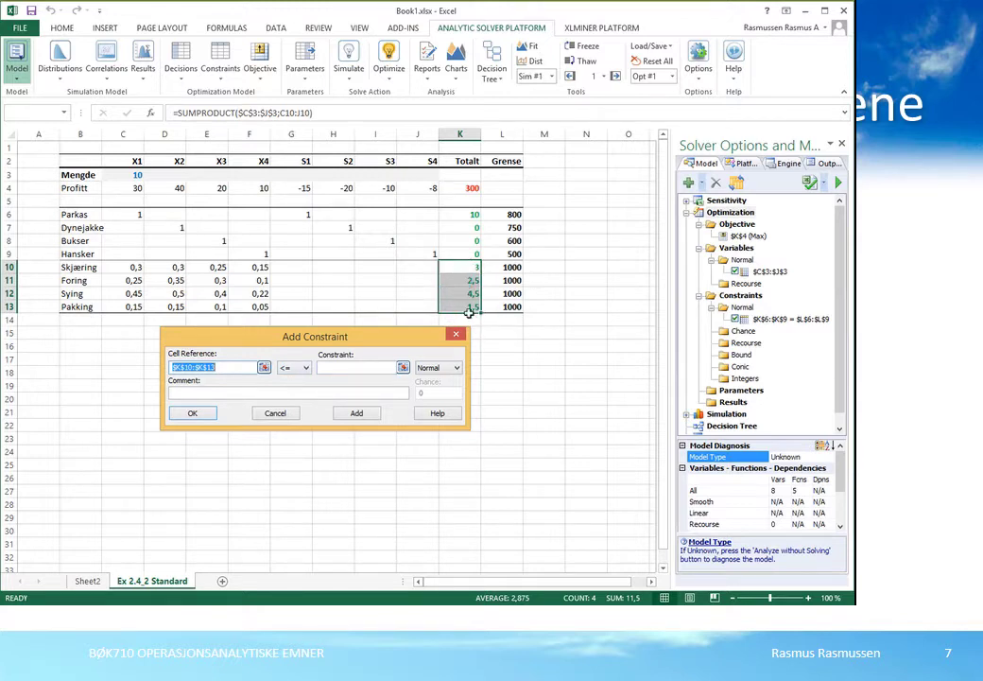
pyautogui.click(340, 375)
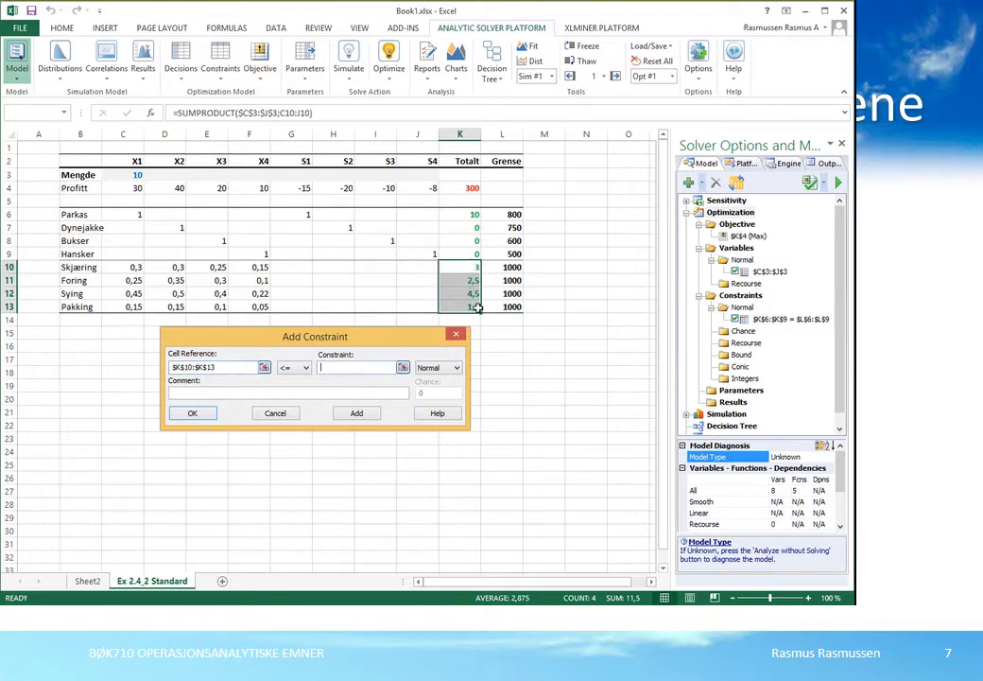
pyautogui.moveTo(511, 270); pyautogui.dragTo(512, 308)
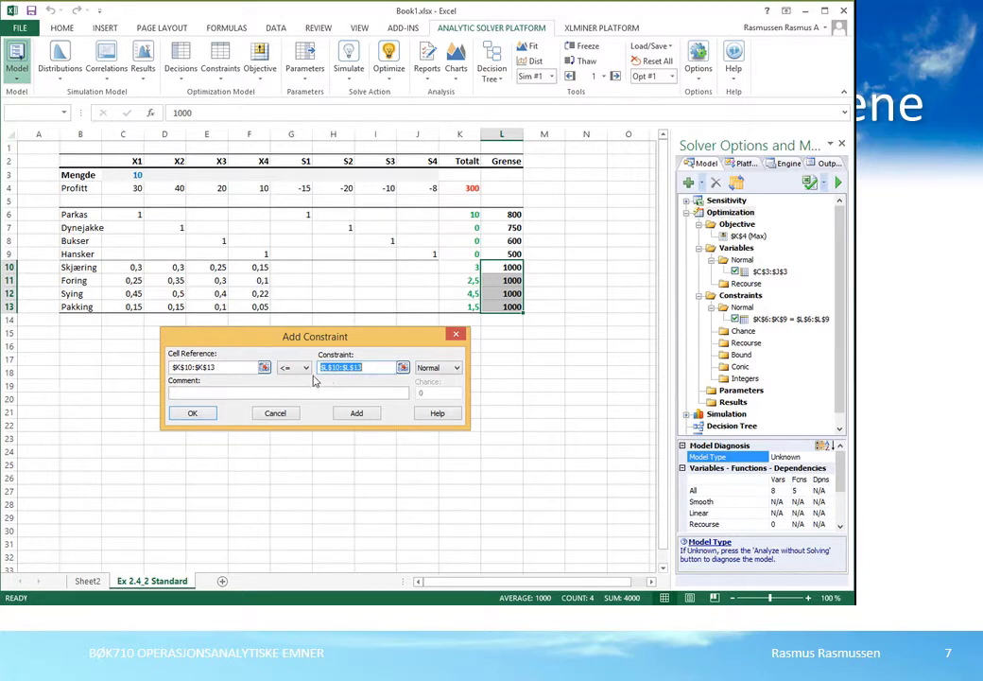
pyautogui.click(193, 413)
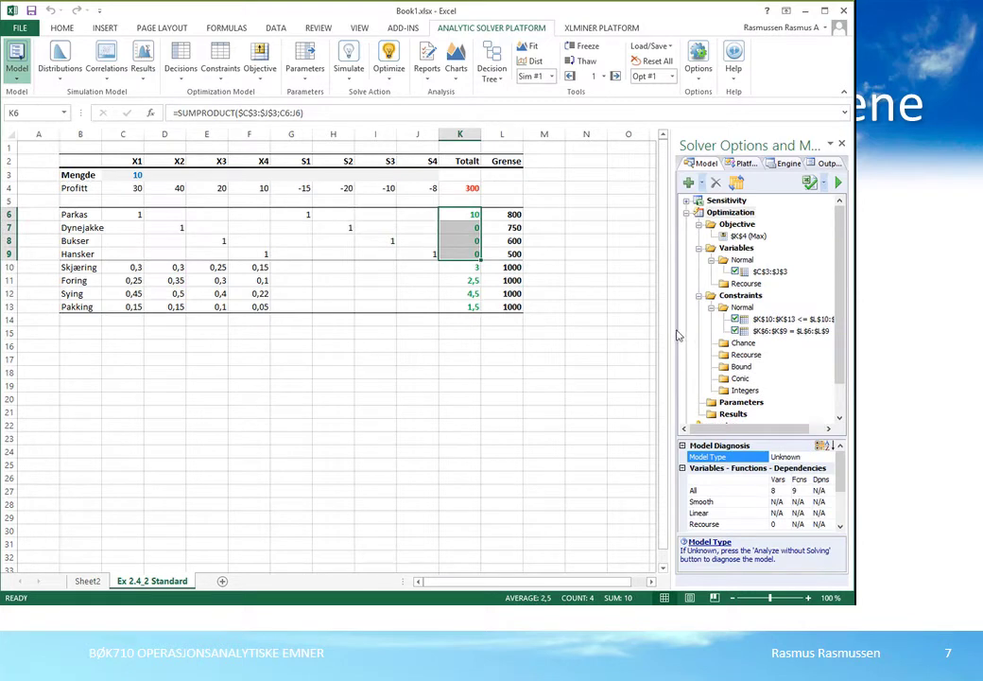
# - Widen the solver model pane and review both normal constraints against their worksheet cells
pyautogui.moveTo(681, 332); pyautogui.dragTo(644, 332)
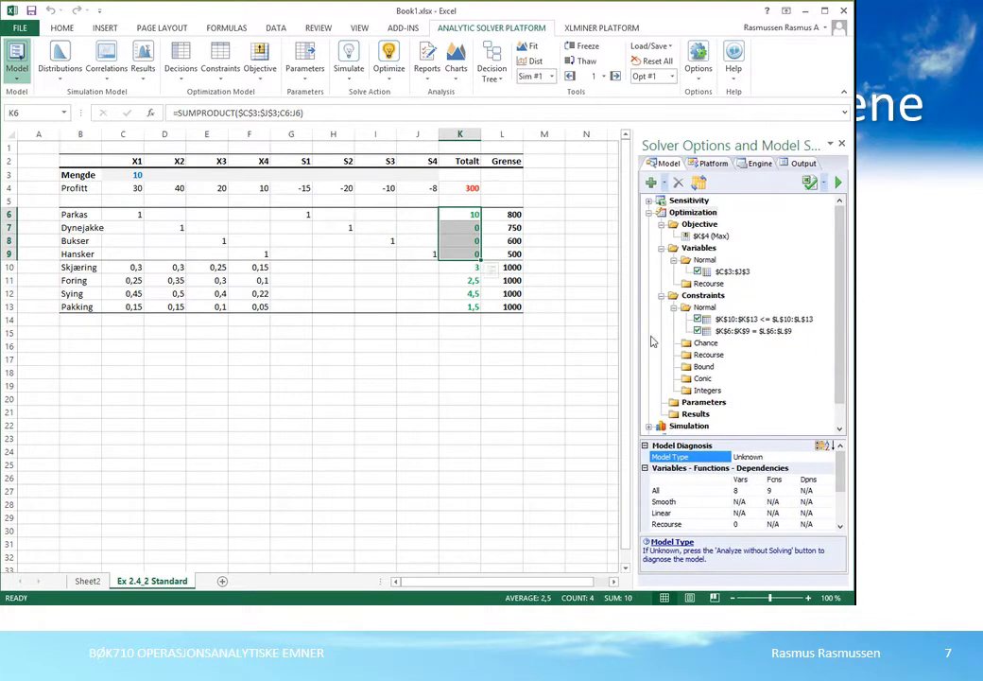
pyautogui.click(743, 320)
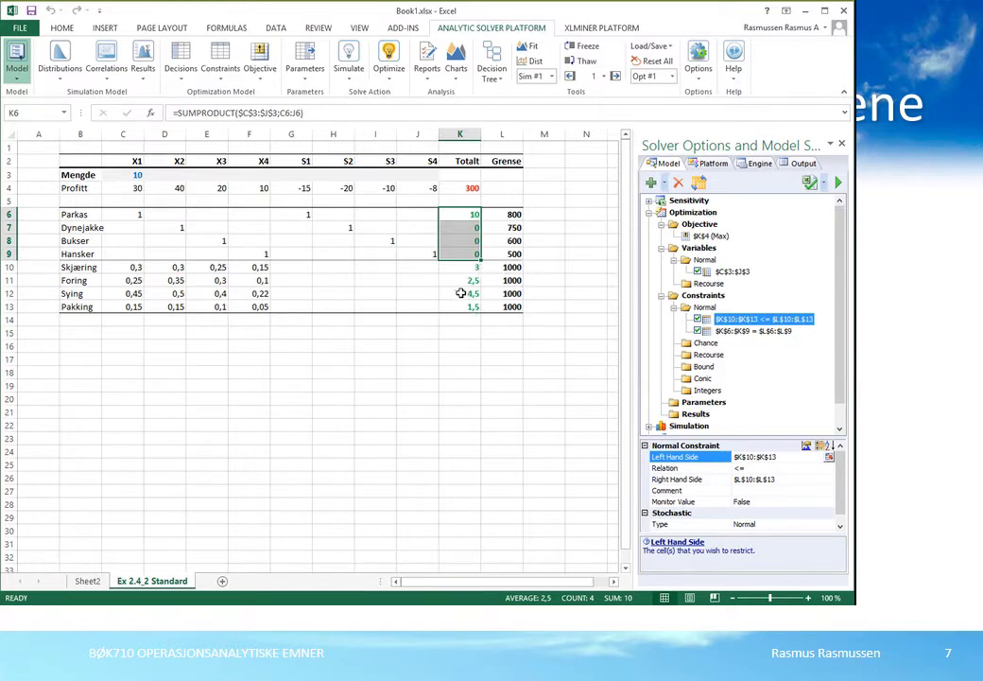
pyautogui.click(714, 333)
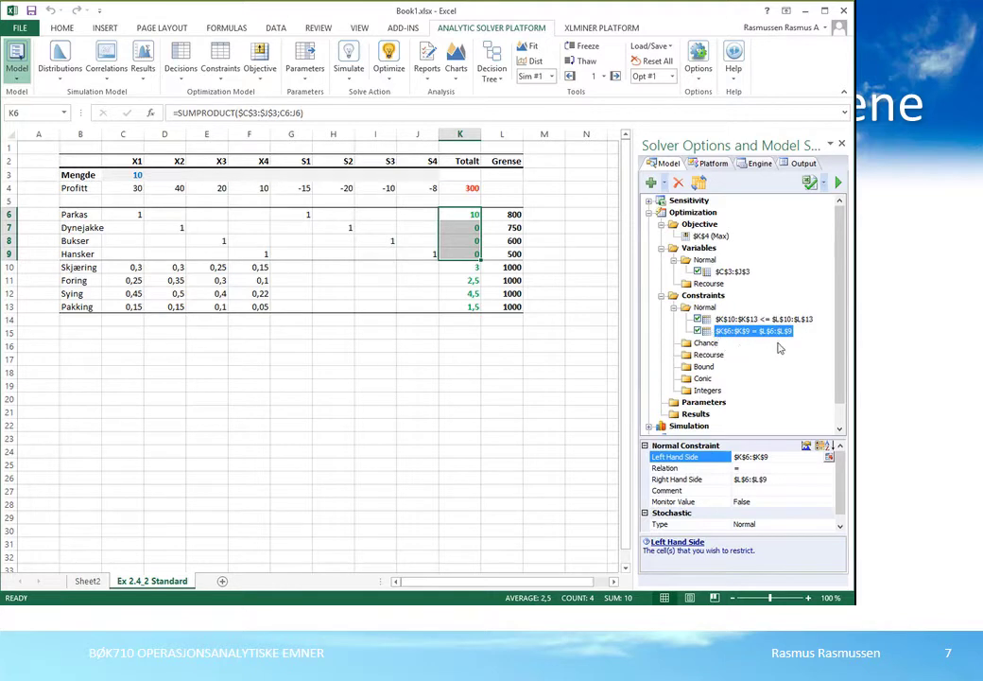
pyautogui.moveTo(475, 216); pyautogui.dragTo(506, 255)
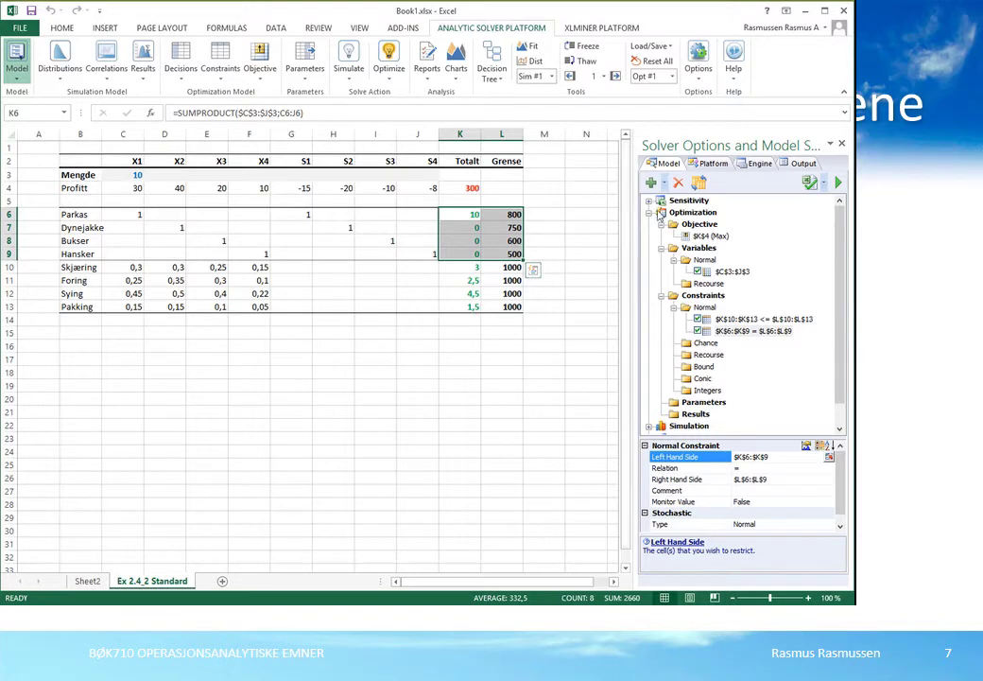
# - Choose the Standard LP/Quadratic Engine with automatic engine selection enabled, and set Assume Non-Negative to True
pyautogui.click(757, 165)
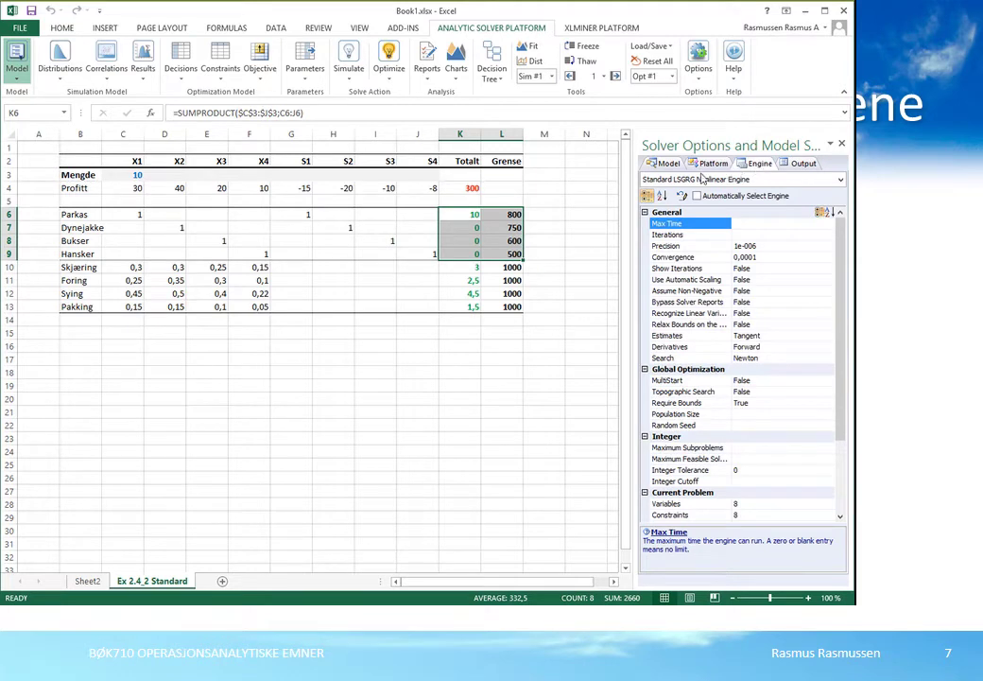
pyautogui.click(841, 179)
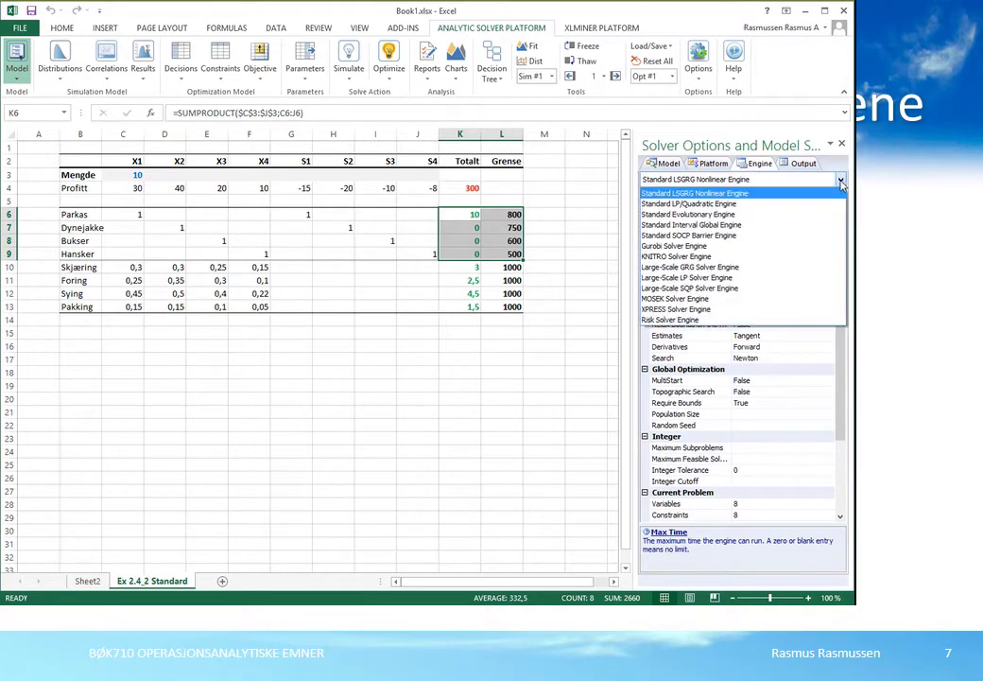
pyautogui.click(740, 204)
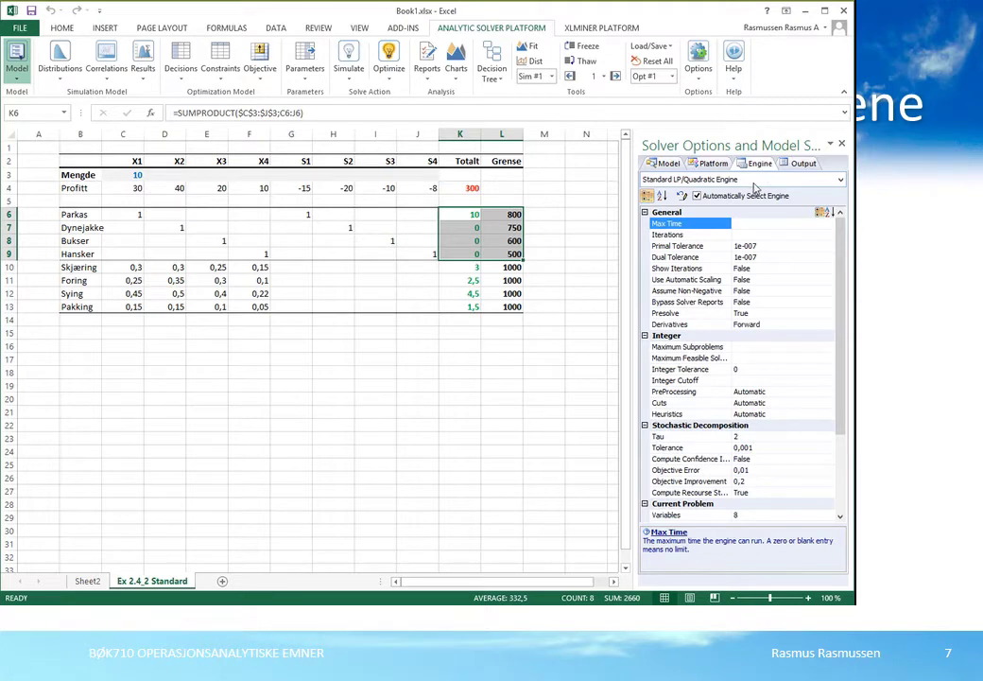
pyautogui.click(666, 291)
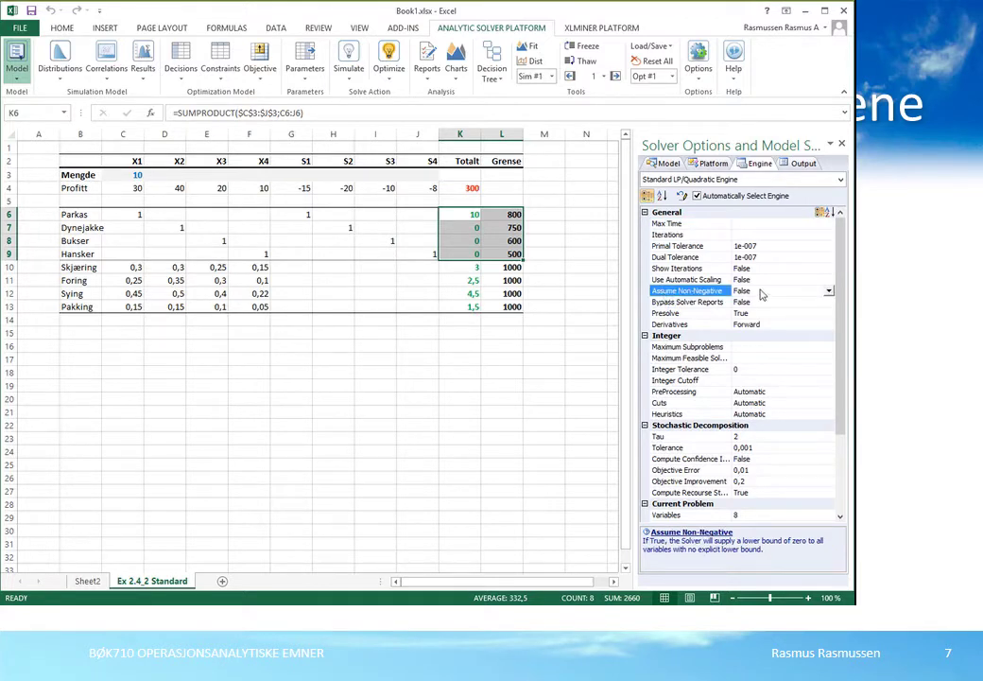
pyautogui.click(829, 291)
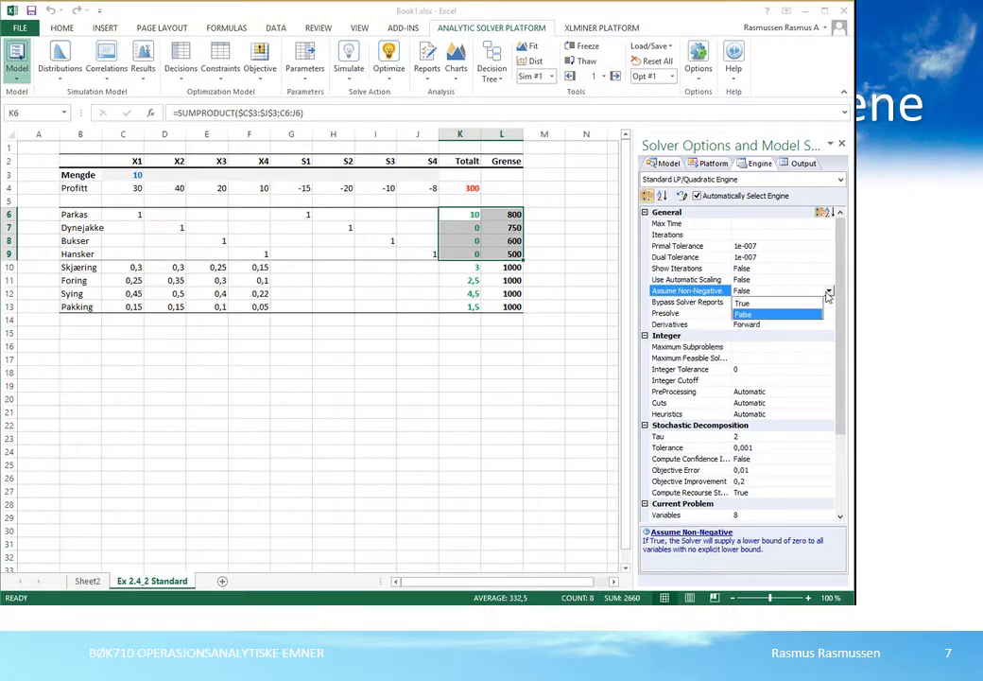
pyautogui.click(770, 304)
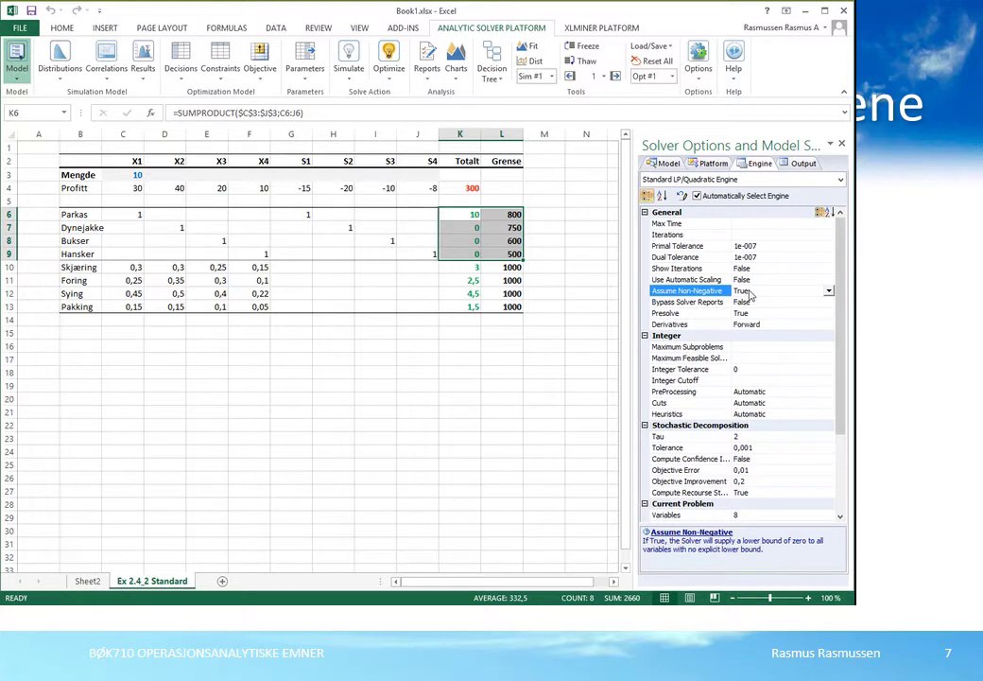
# - Solve the optimization model from its model overview and inspect the S1 quantity in G3
pyautogui.click(669, 164)
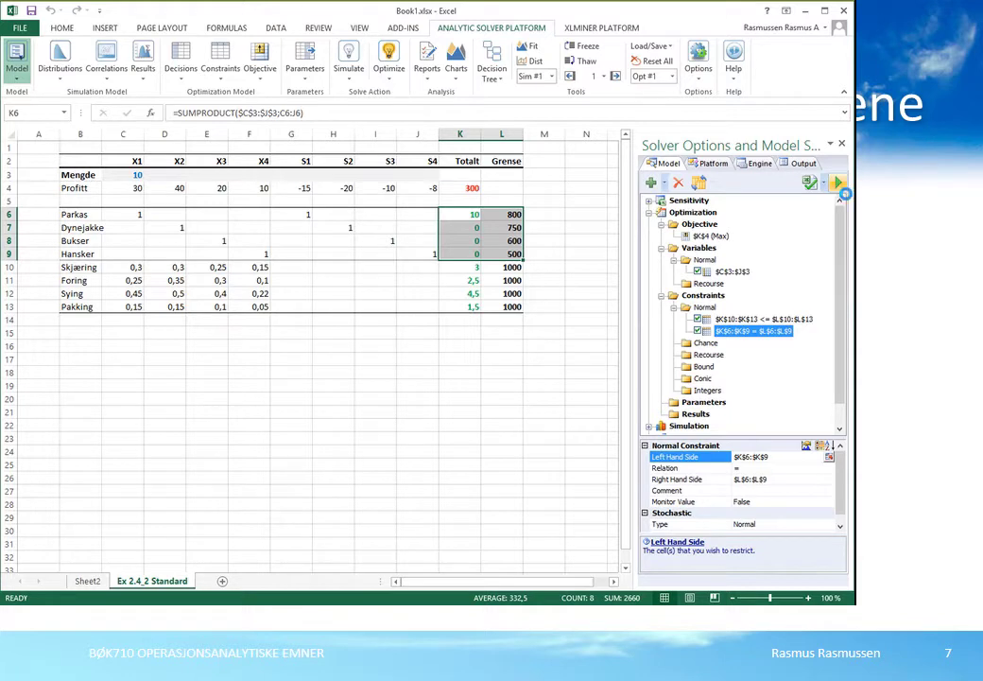
pyautogui.click(838, 185)
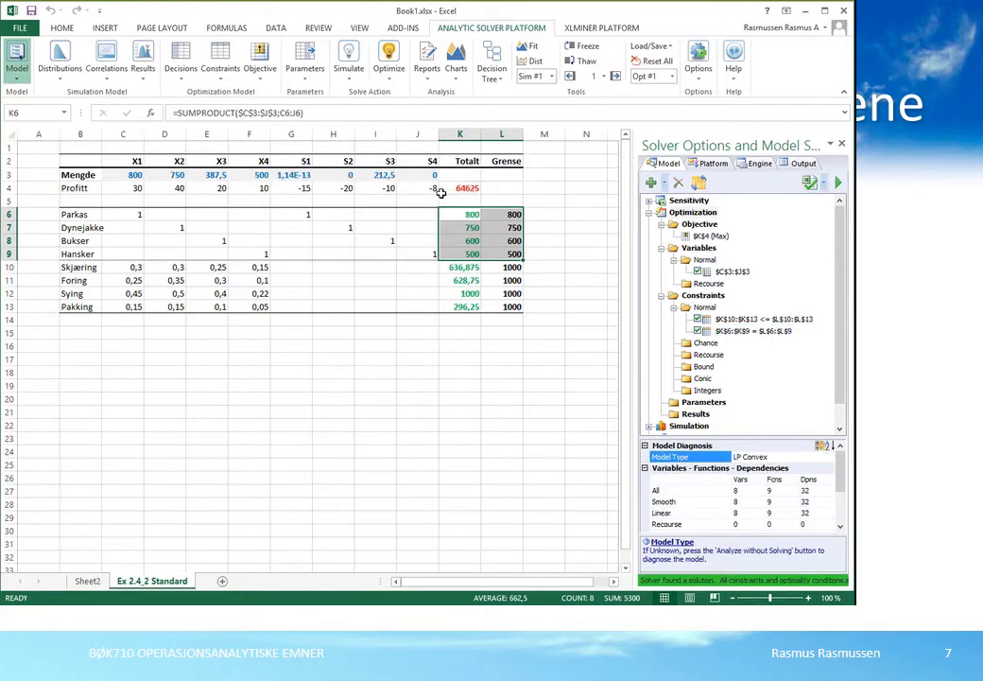
pyautogui.click(303, 178)
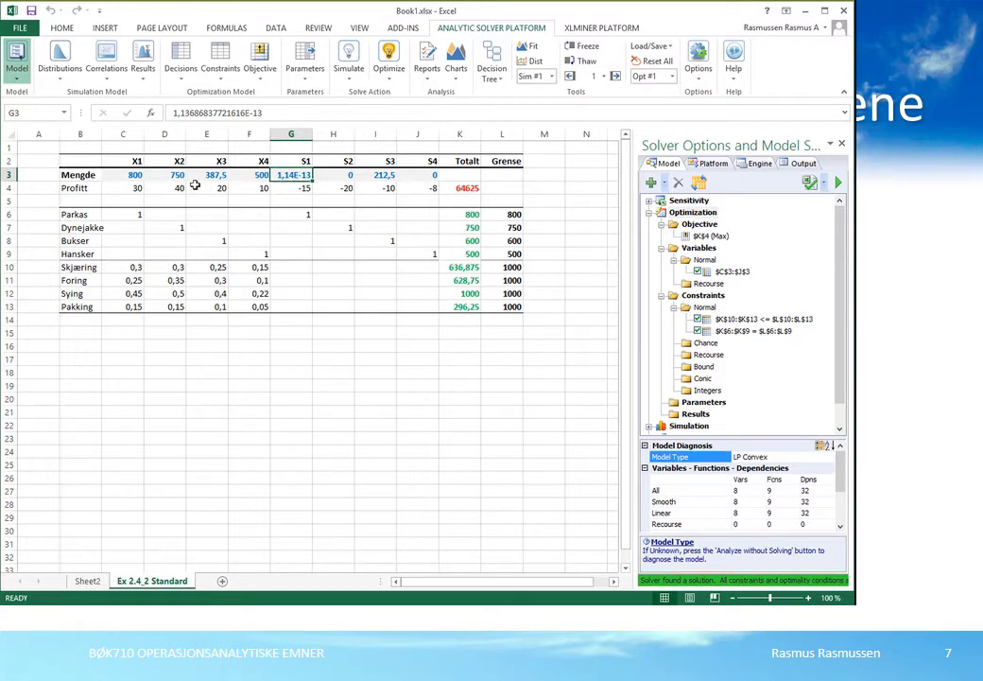
# - Format the Mengde cells C3:J3 with the Number format
pyautogui.moveTo(122, 180); pyautogui.dragTo(420, 179)
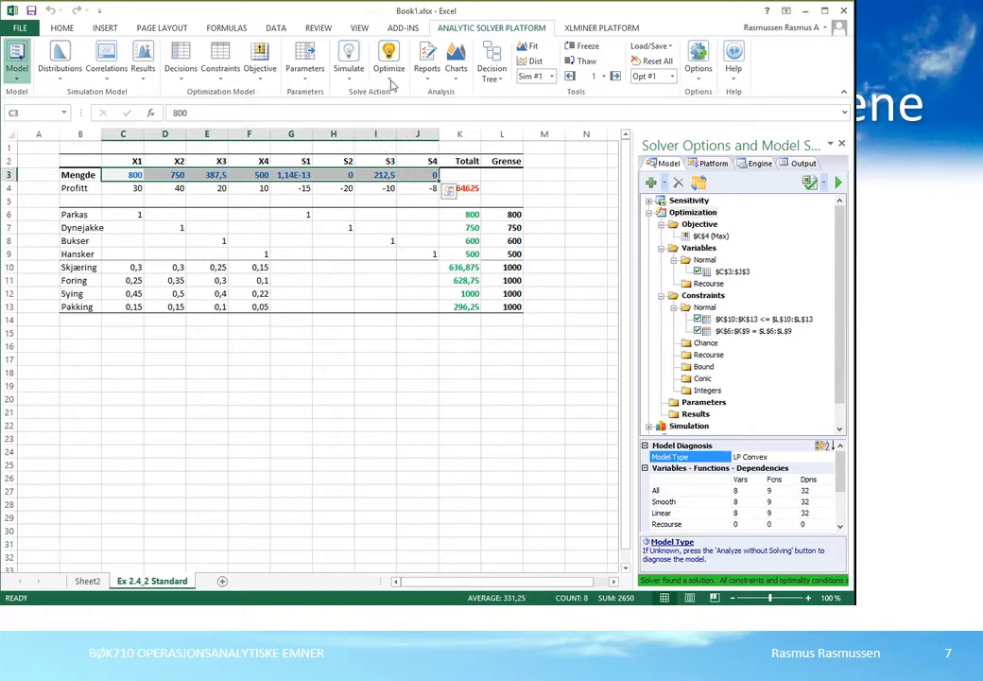
pyautogui.click(66, 30)
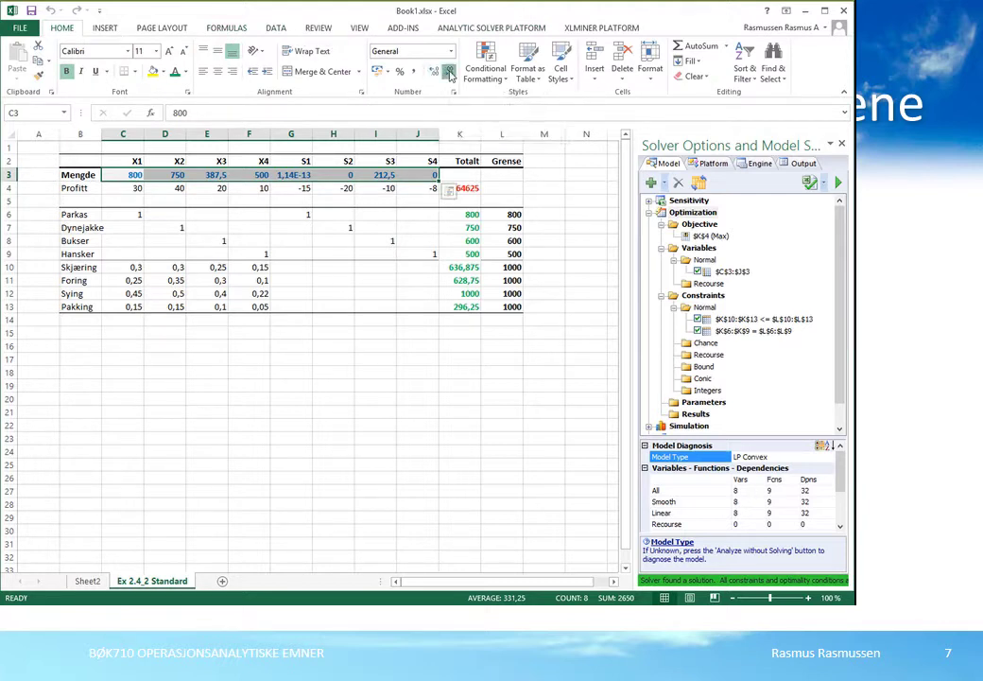
pyautogui.click(451, 51)
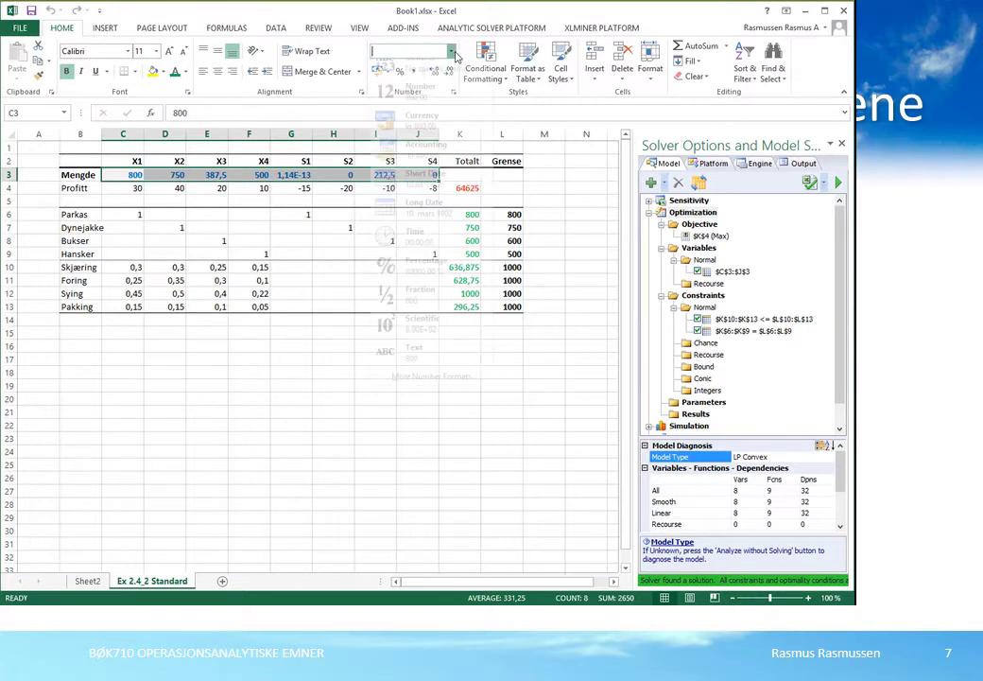
pyautogui.click(422, 102)
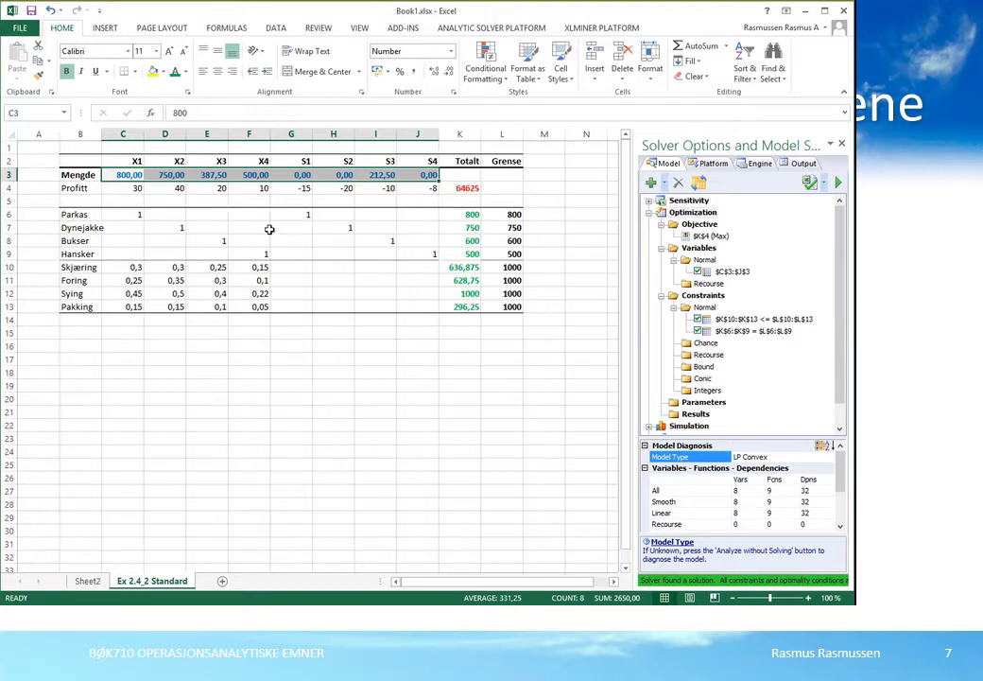
pyautogui.click(345, 267)
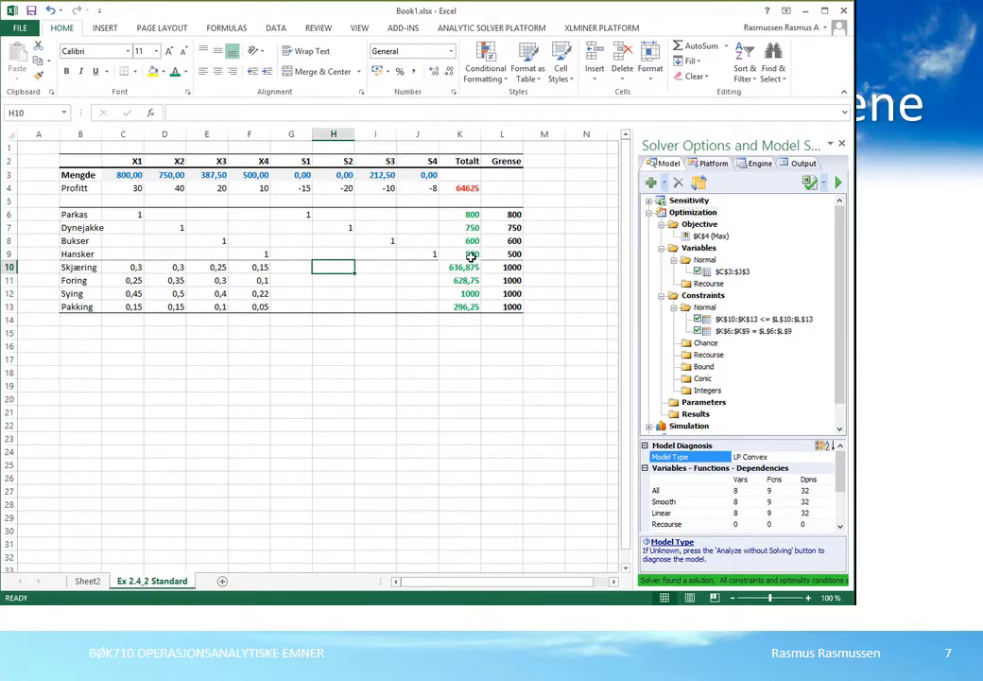
# - Examine the X3 and S3 quantities against the Bukser limit, and compare the Sying and other department totals with their limits
pyautogui.click(214, 176)
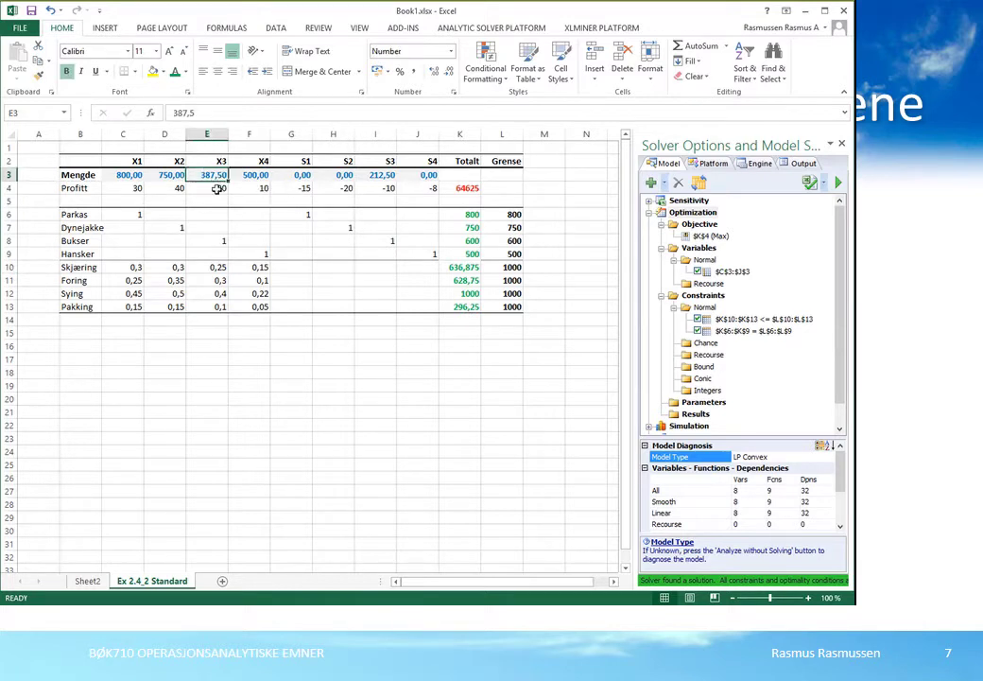
pyautogui.click(517, 242)
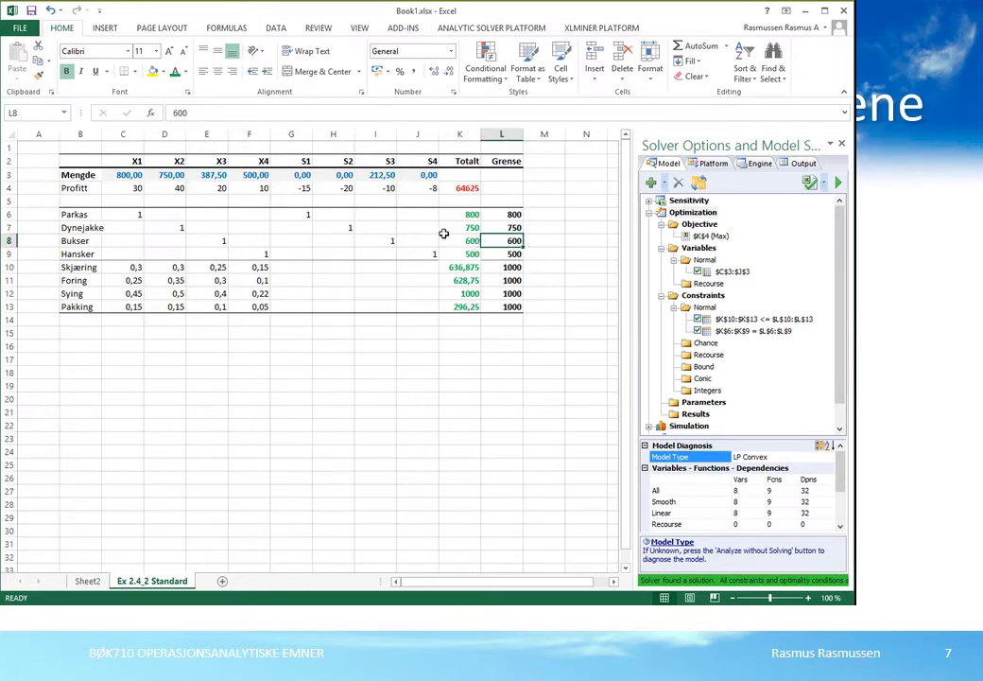
pyautogui.click(383, 177)
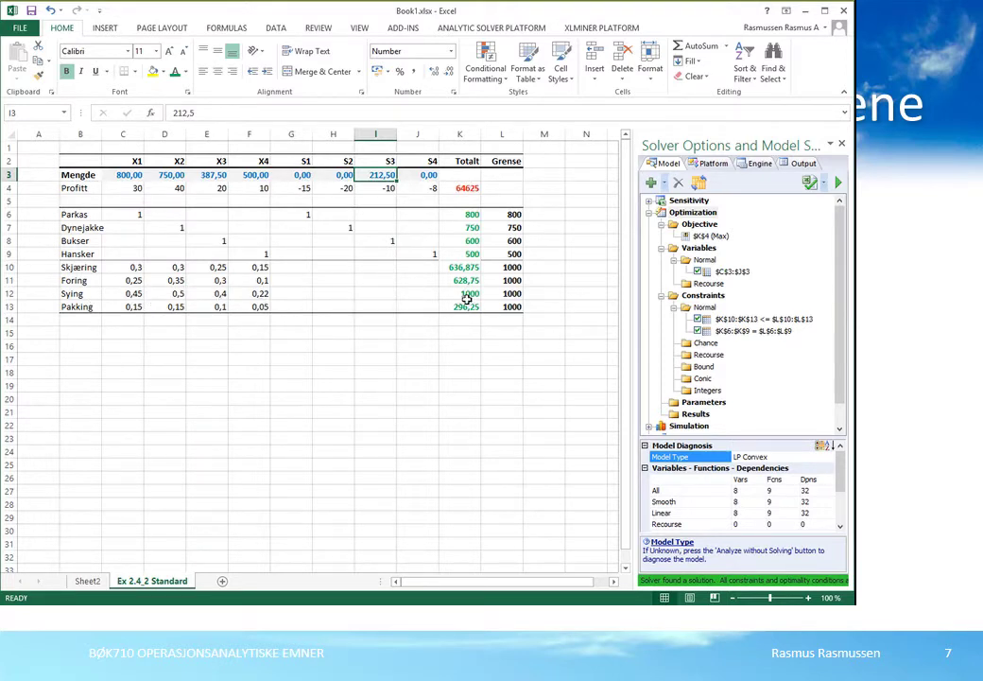
pyautogui.moveTo(466, 299); pyautogui.dragTo(502, 299)
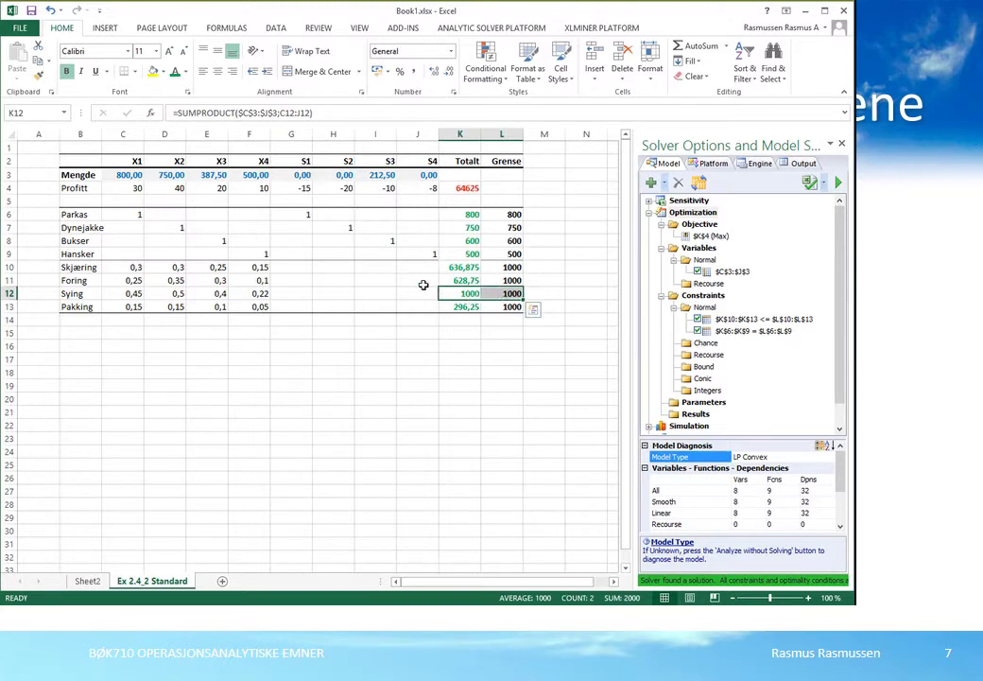
pyautogui.moveTo(463, 271); pyautogui.dragTo(468, 309)
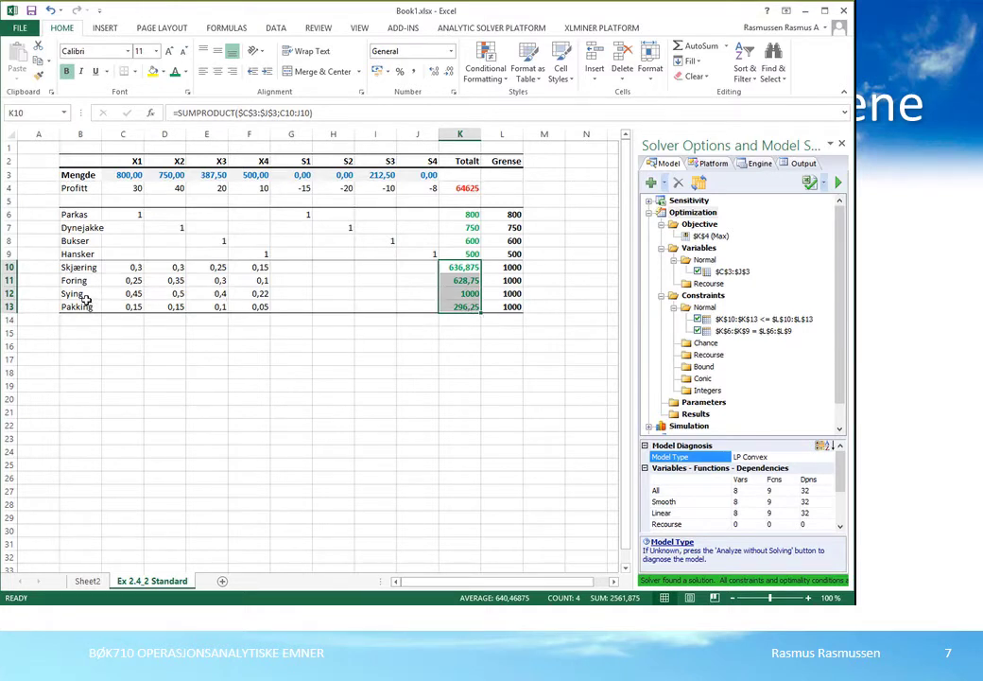
# - Examine the Sying row, the S3 quantity and the S1 to S4 shortage costs in G4:J4 against the total profit in K4
pyautogui.moveTo(81, 297); pyautogui.dragTo(501, 296)
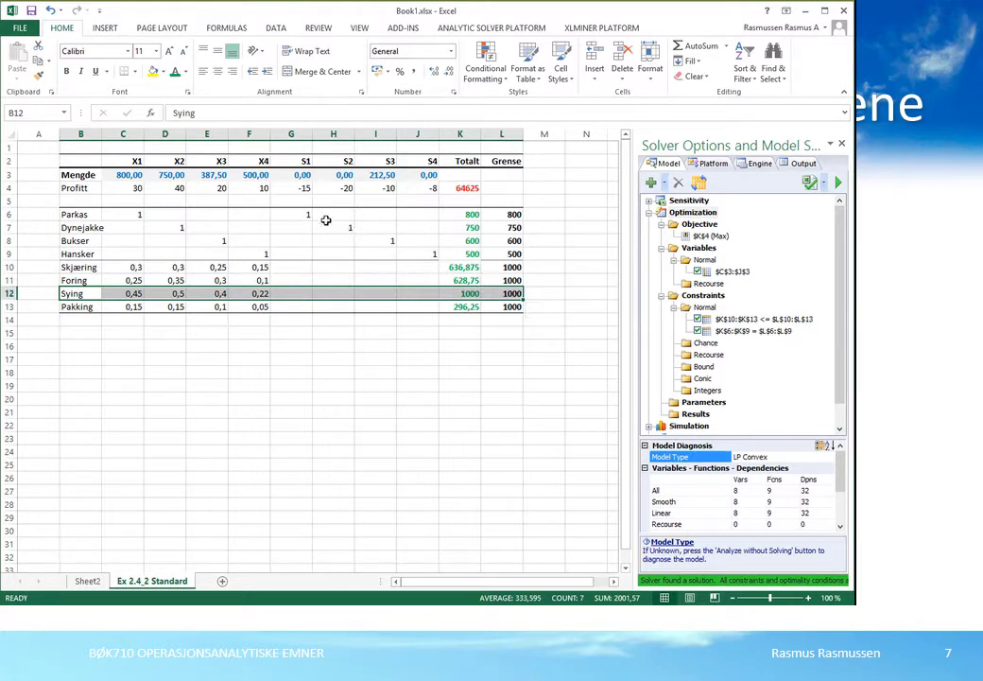
pyautogui.click(463, 188)
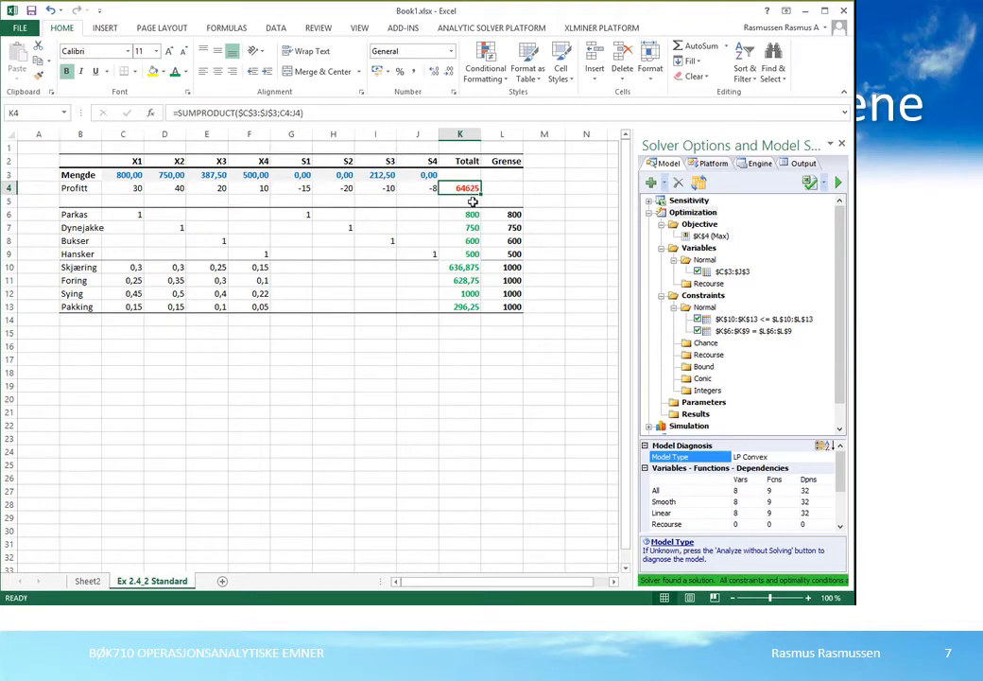
pyautogui.click(380, 176)
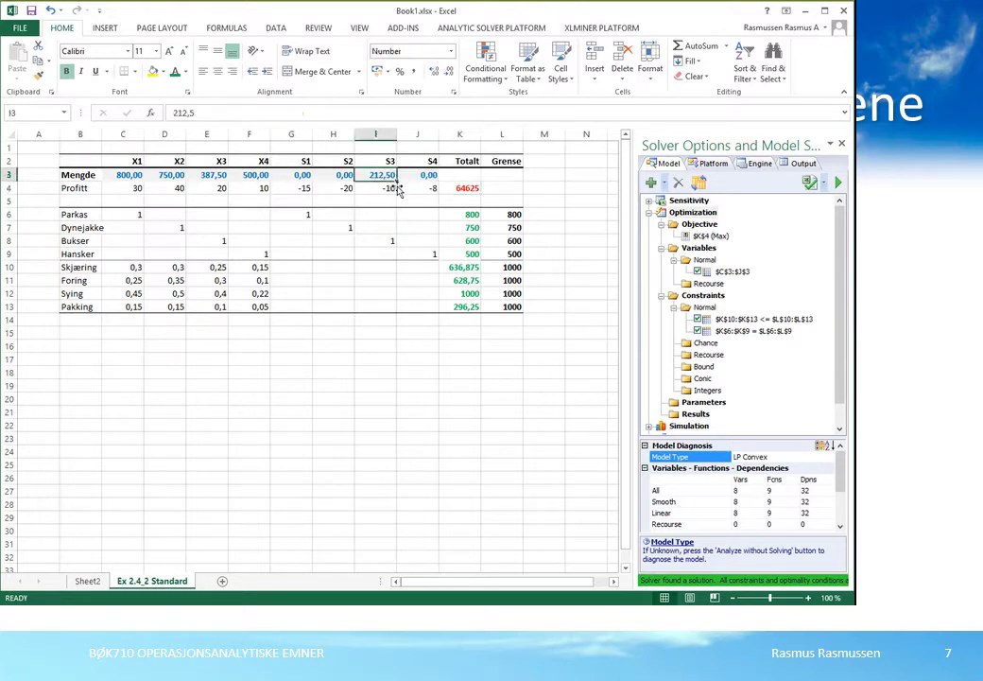
pyautogui.moveTo(301, 189); pyautogui.dragTo(419, 194)
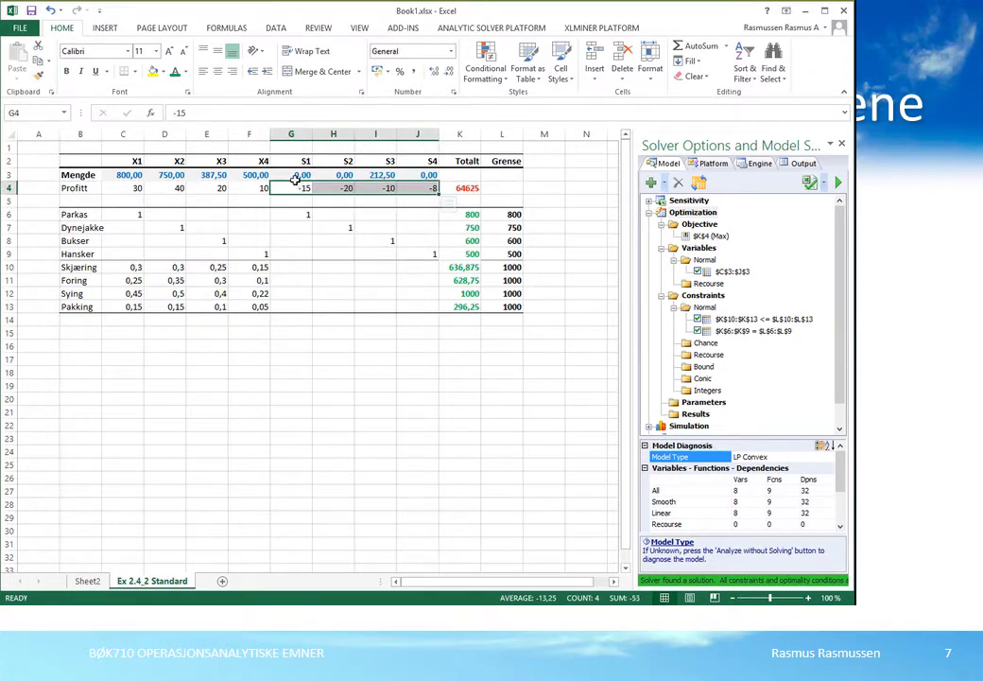
pyautogui.click(467, 190)
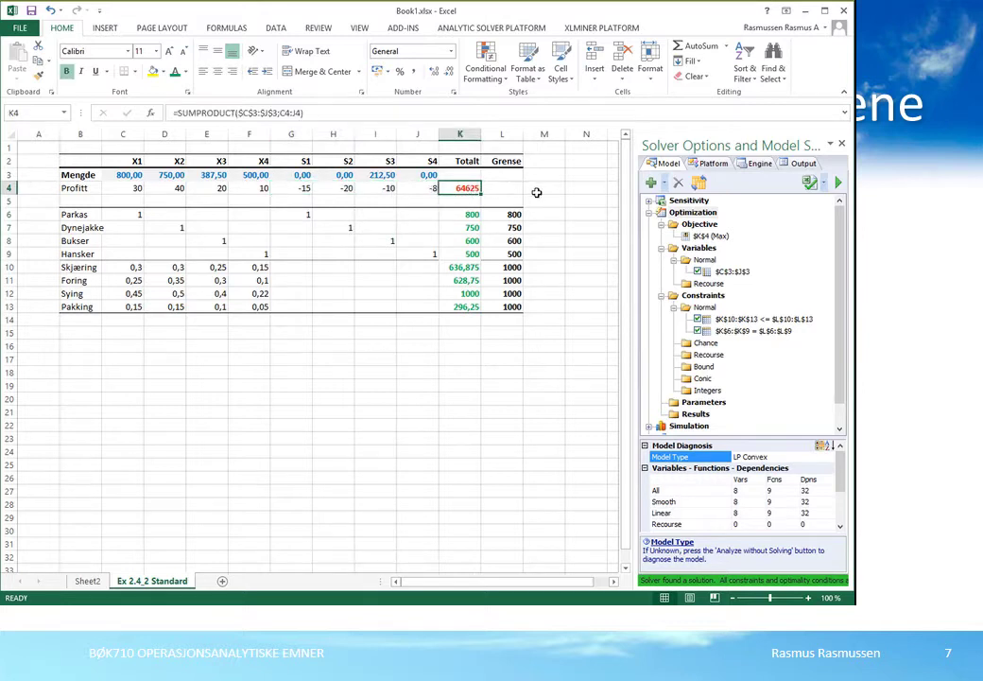
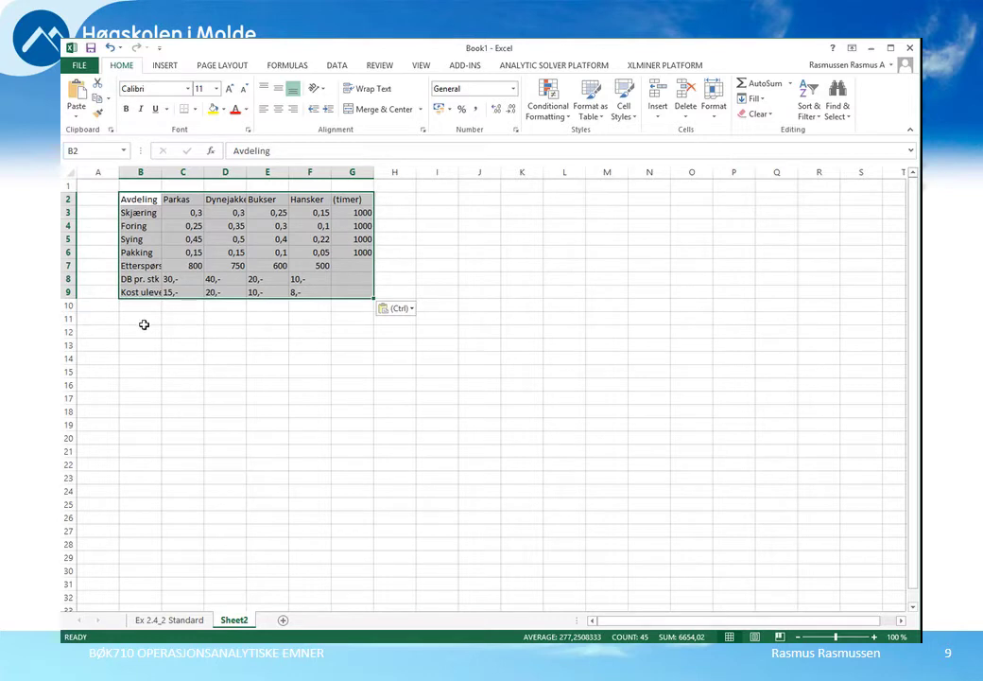
# - Compare the model on Ex 2.4_2 Standard with the source table on Sheet2, reviewing its department, demand, contribution and shortage cost rows
pyautogui.click(145, 325)
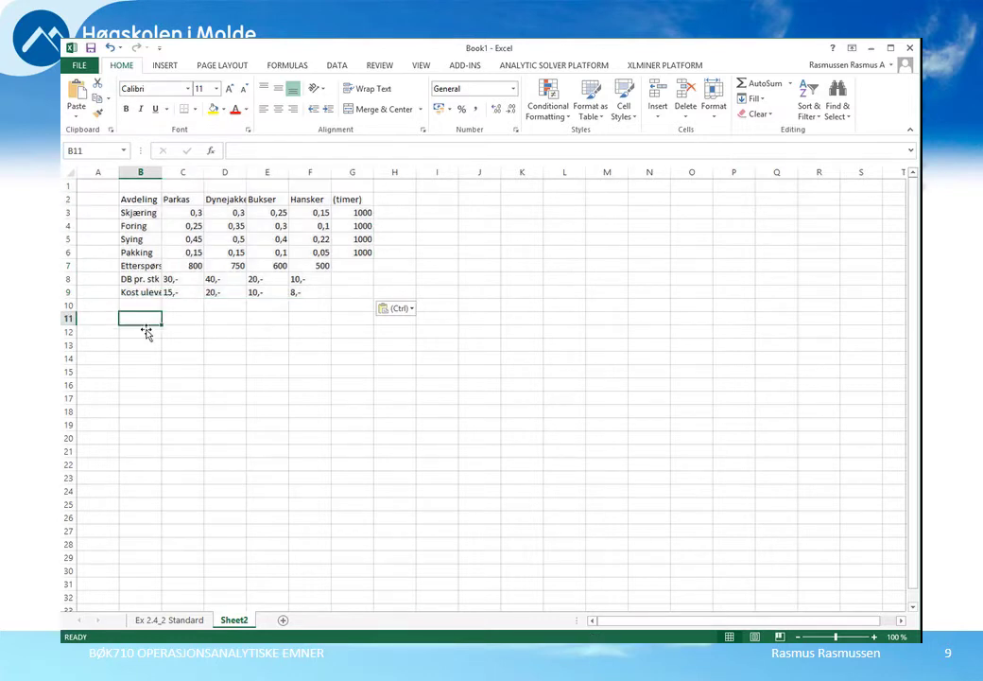
pyautogui.click(178, 621)
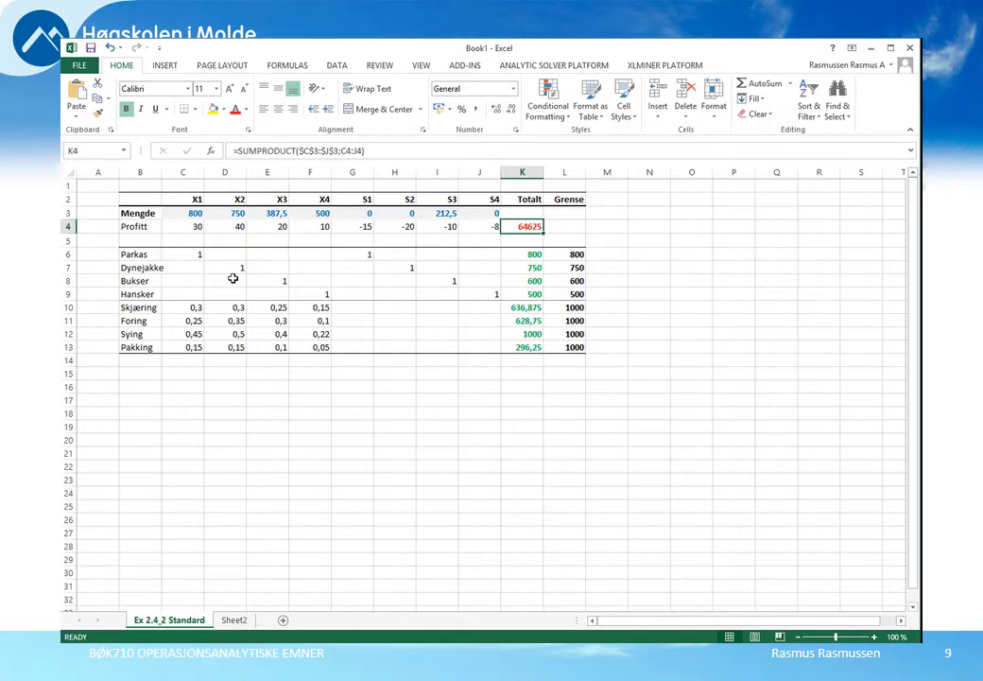
pyautogui.click(234, 620)
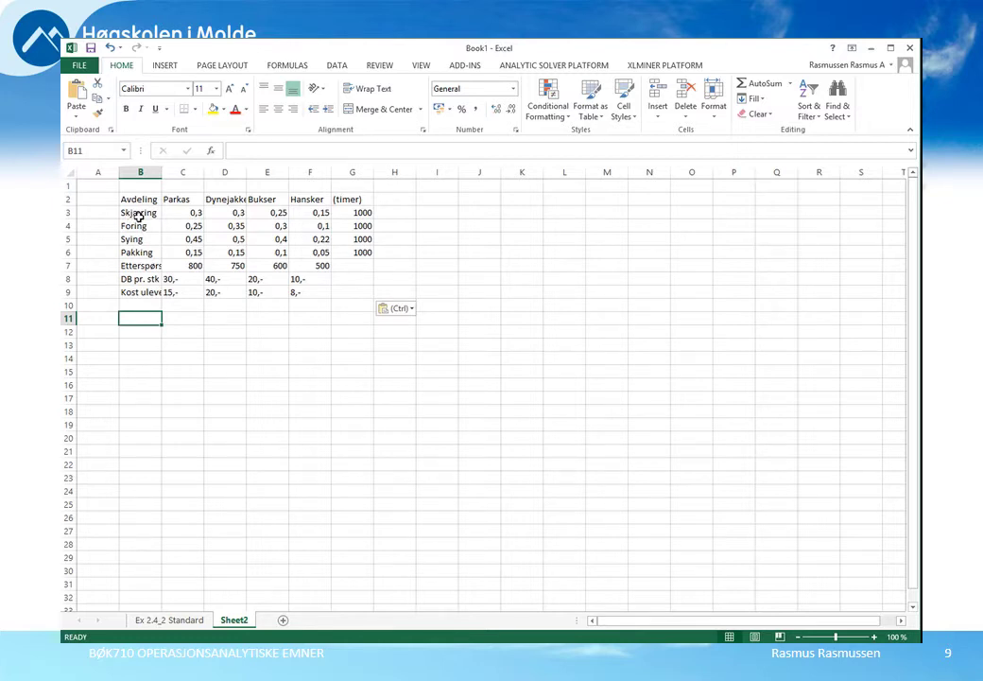
pyautogui.moveTo(138, 216); pyautogui.dragTo(356, 259)
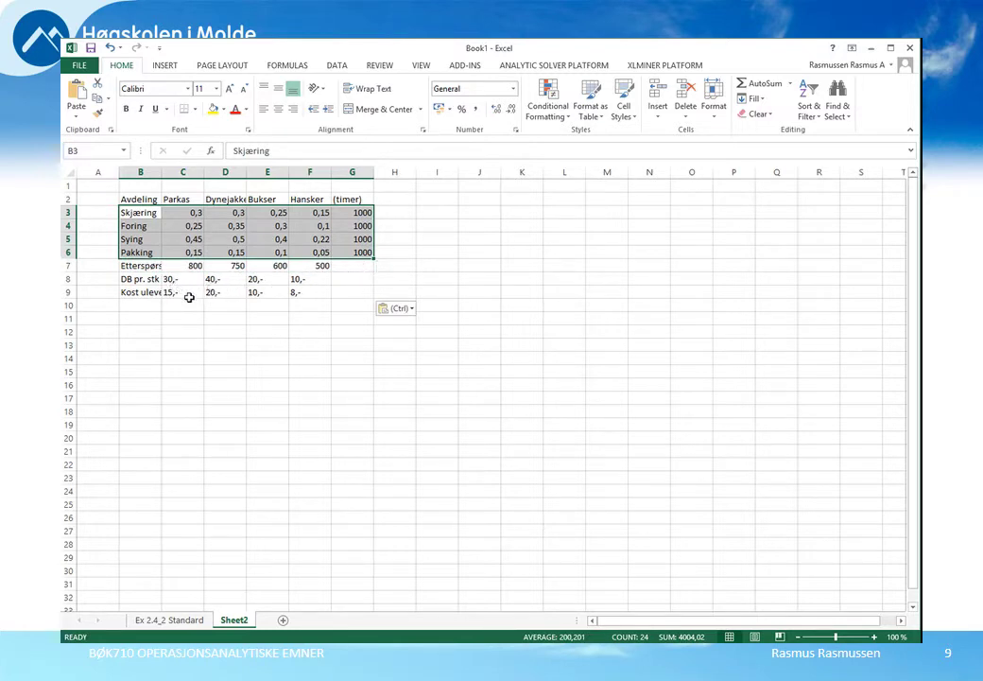
pyautogui.moveTo(176, 284); pyautogui.dragTo(300, 295)
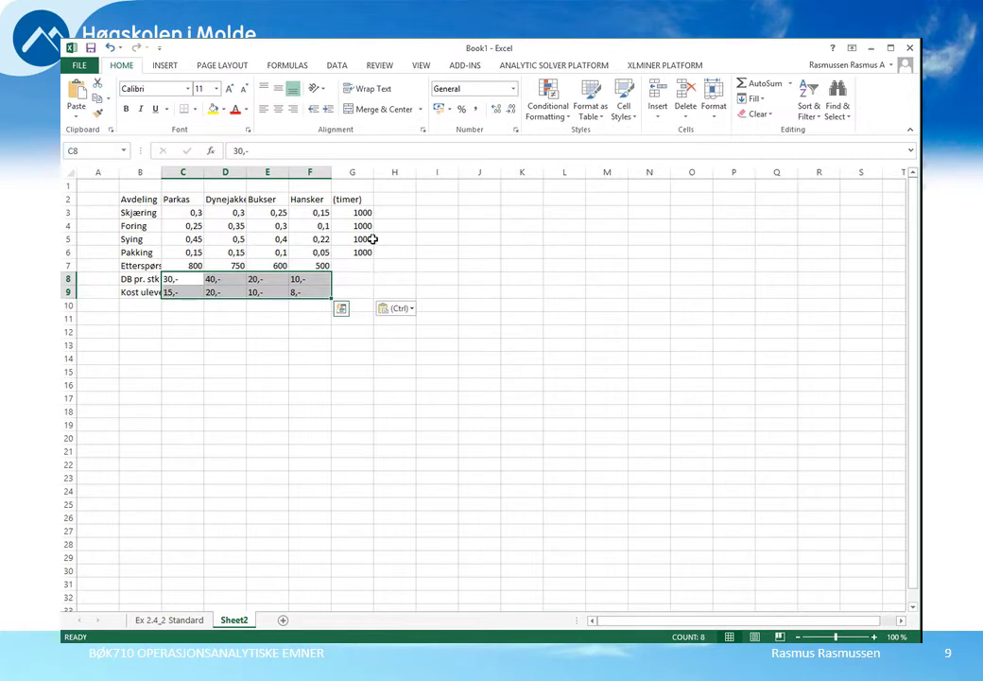
pyautogui.moveTo(194, 217); pyautogui.dragTo(362, 267)
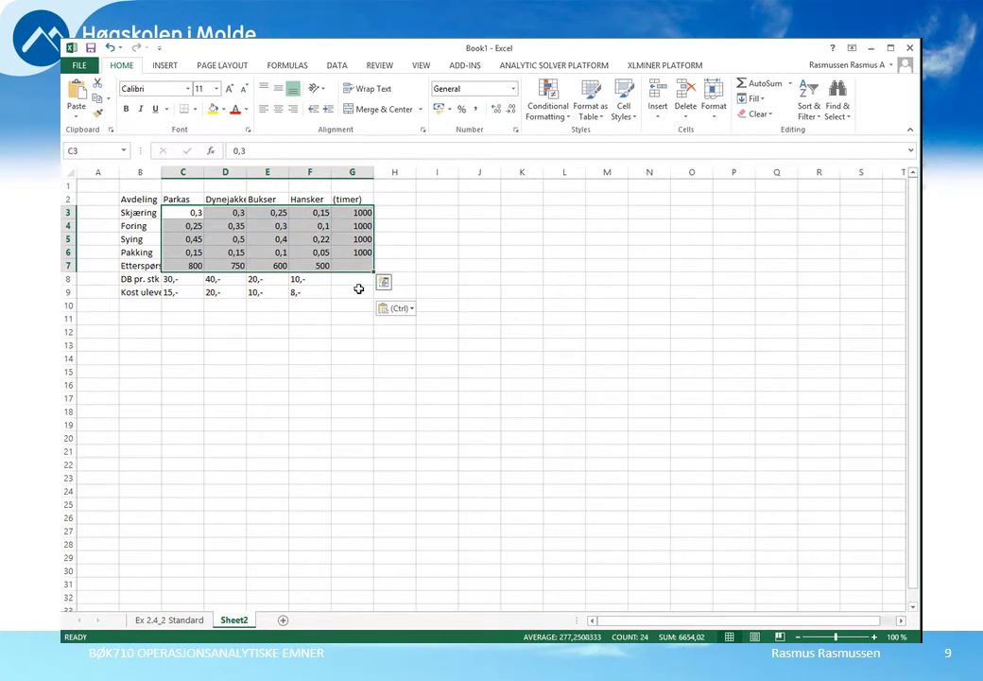
pyautogui.moveTo(193, 282); pyautogui.dragTo(309, 296)
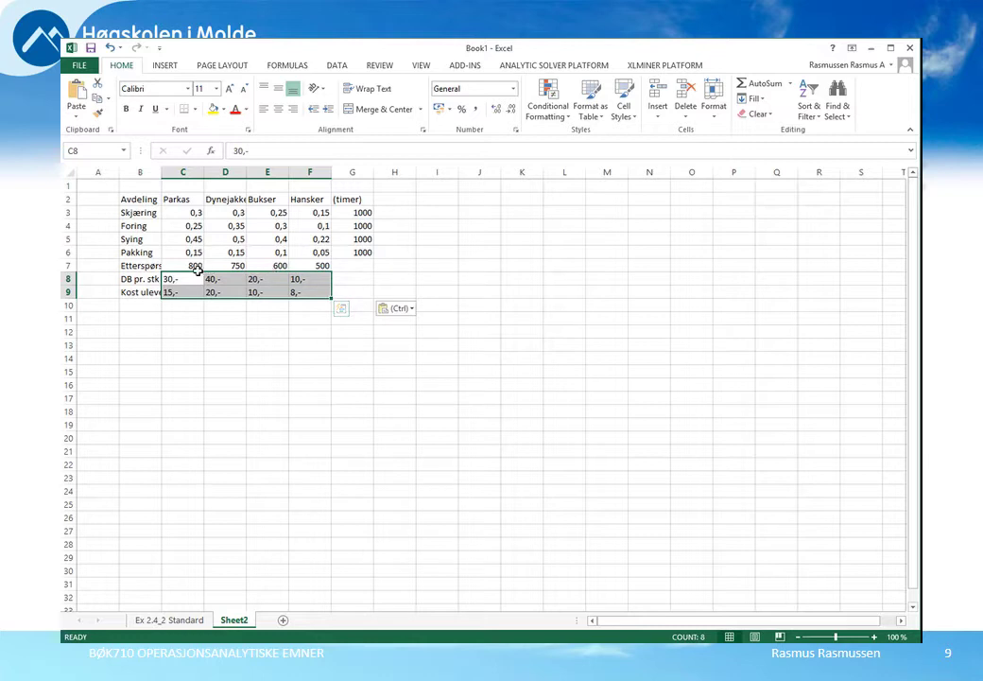
pyautogui.moveTo(180, 272); pyautogui.dragTo(315, 272)
pyautogui.hotkey('ctrl', 'c')
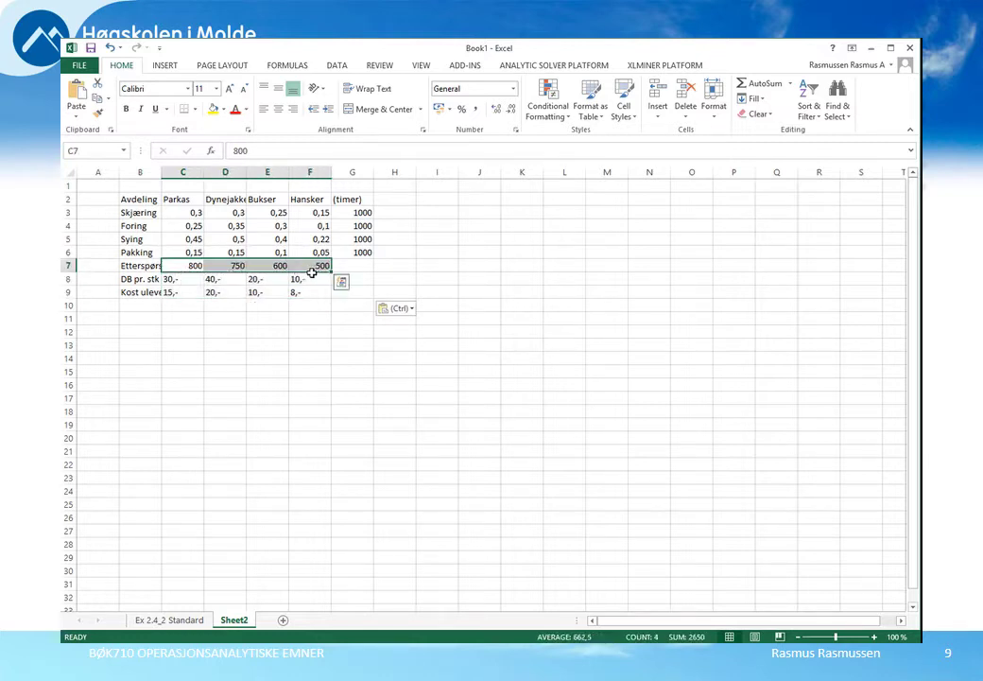
# - Try to replace every ",-" with "," in the contribution and cost cells C8:F9 of Sheet2
pyautogui.click(177, 280)
pyautogui.moveTo(178, 280); pyautogui.dragTo(305, 294)
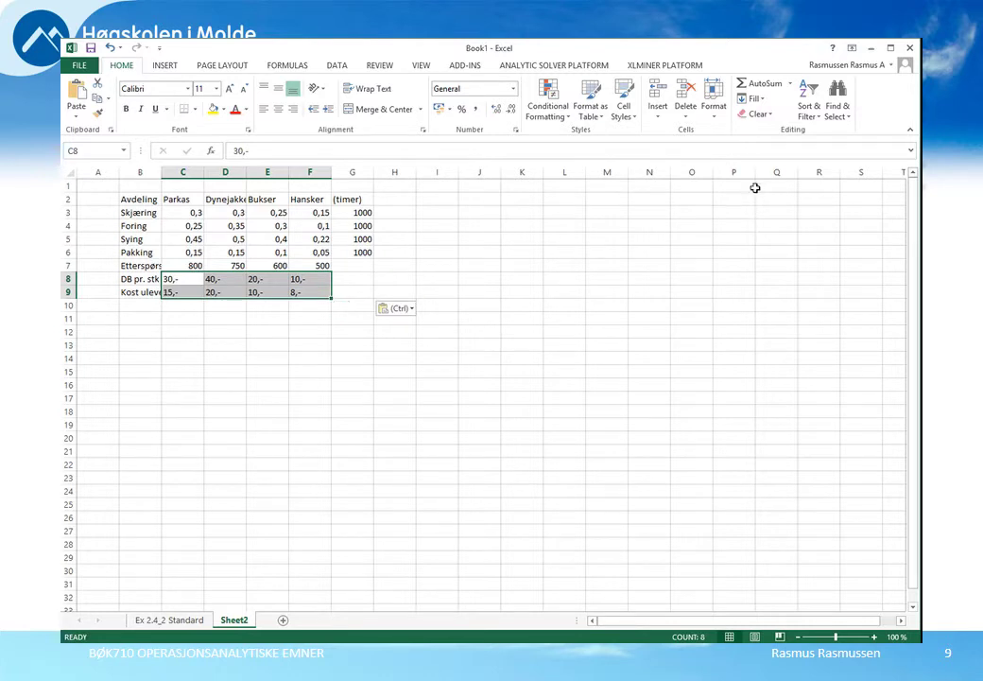
pyautogui.click(838, 109)
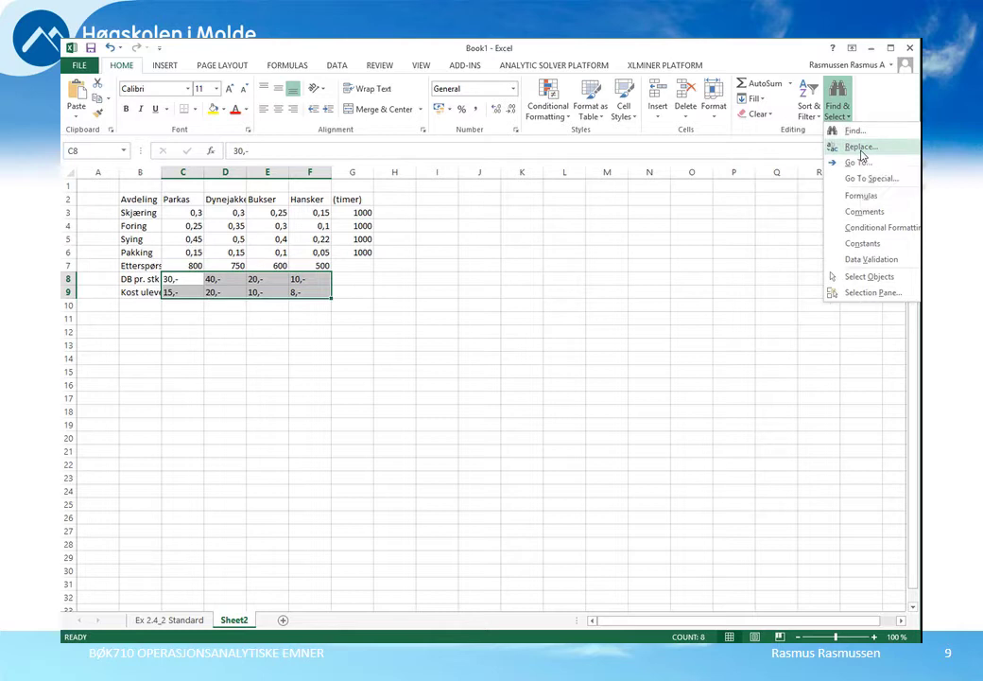
pyautogui.click(862, 152)
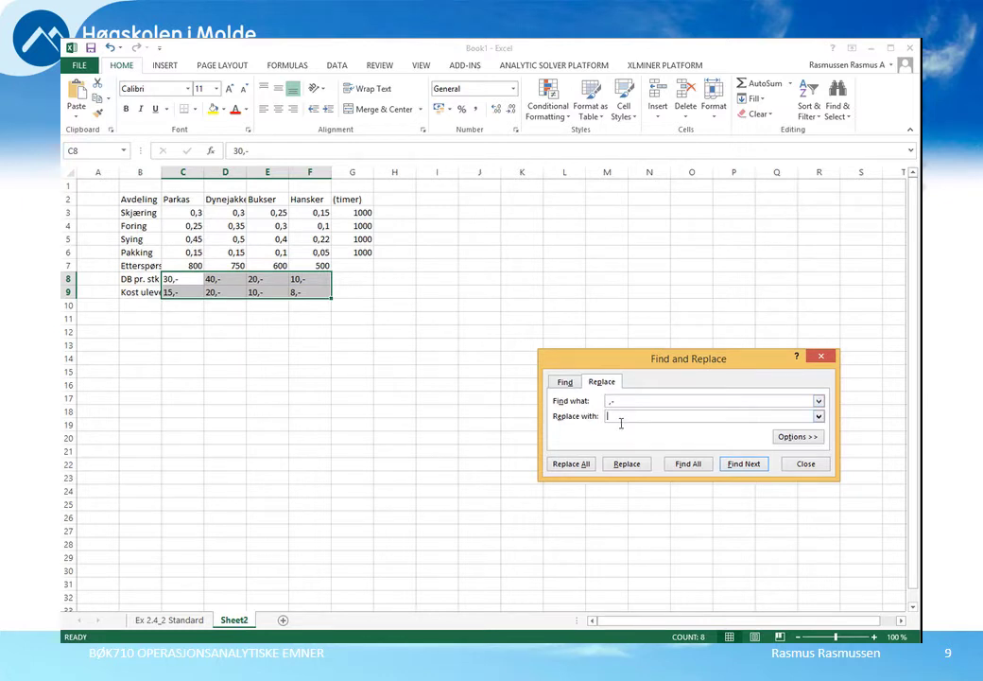
pyautogui.click(573, 463)
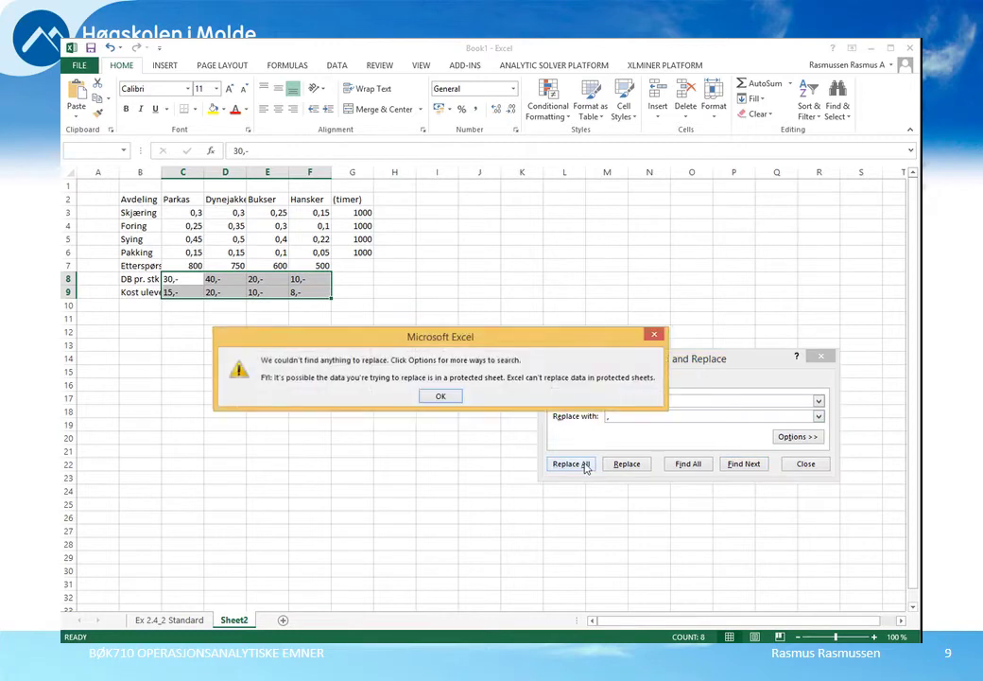
pyautogui.click(441, 396)
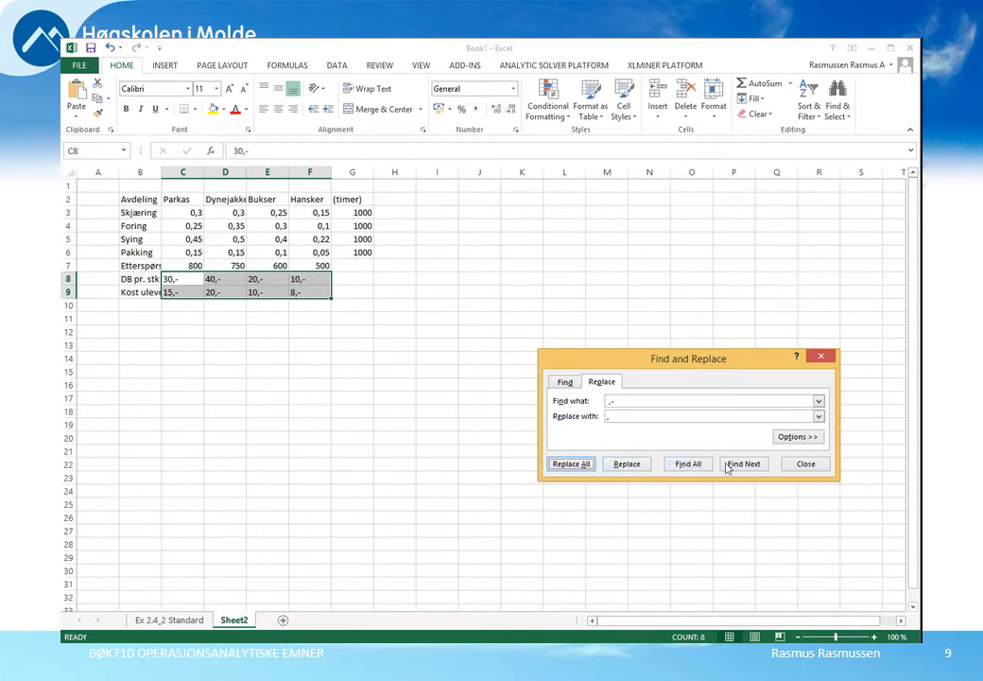
pyautogui.click(797, 467)
pyautogui.click(234, 320)
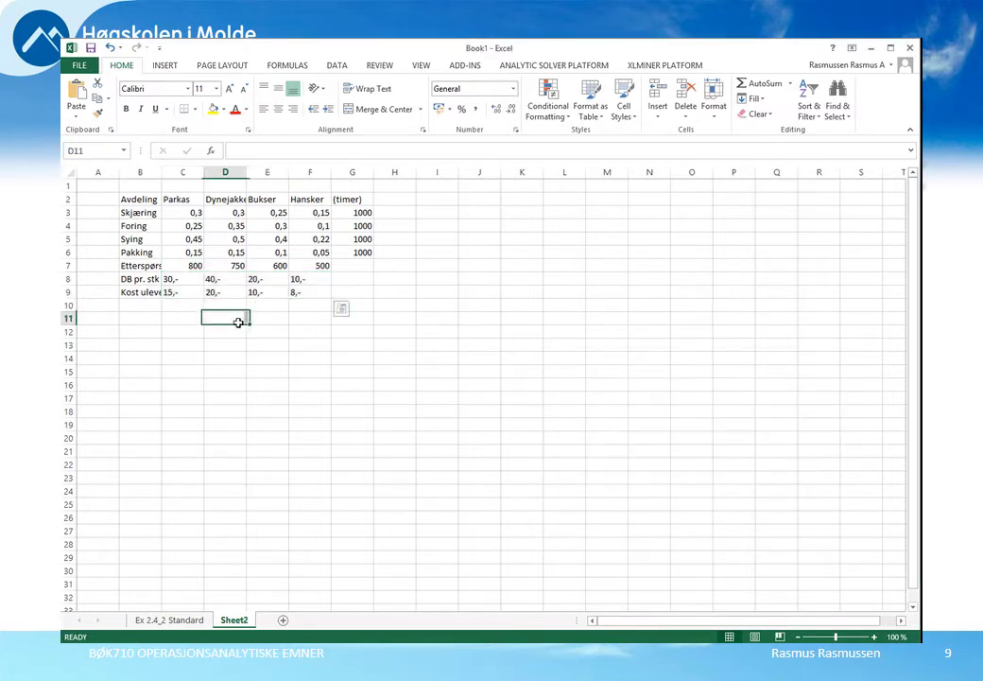
# - Replace all ",-" with "," in C8:F9 so the contribution and cost entries become numbers
pyautogui.click(177, 278)
pyautogui.moveTo(190, 291); pyautogui.dragTo(301, 294)
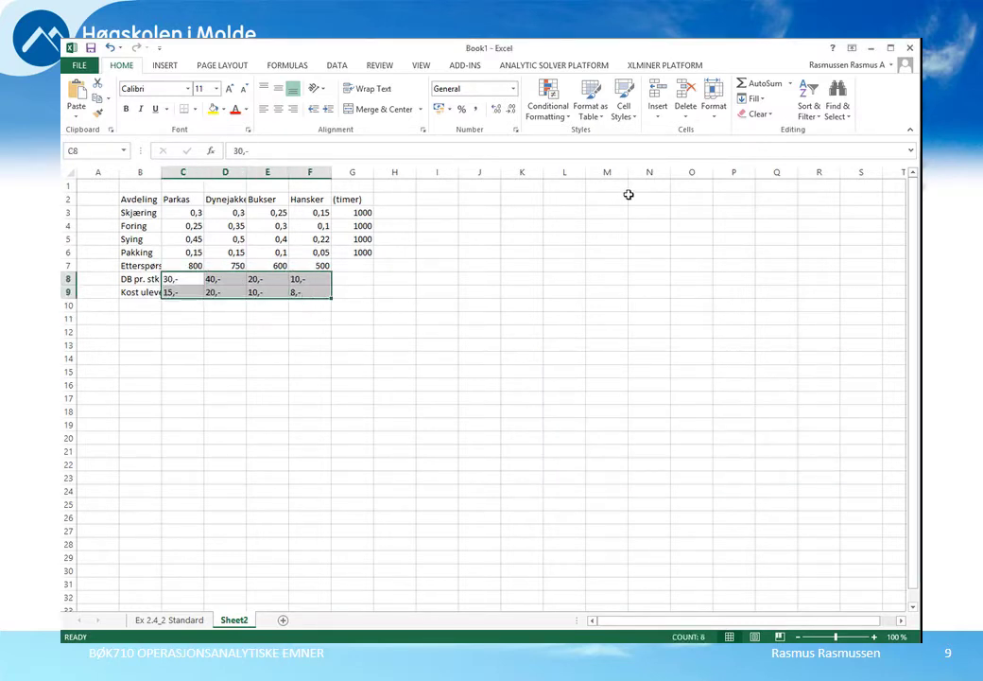
pyautogui.click(837, 110)
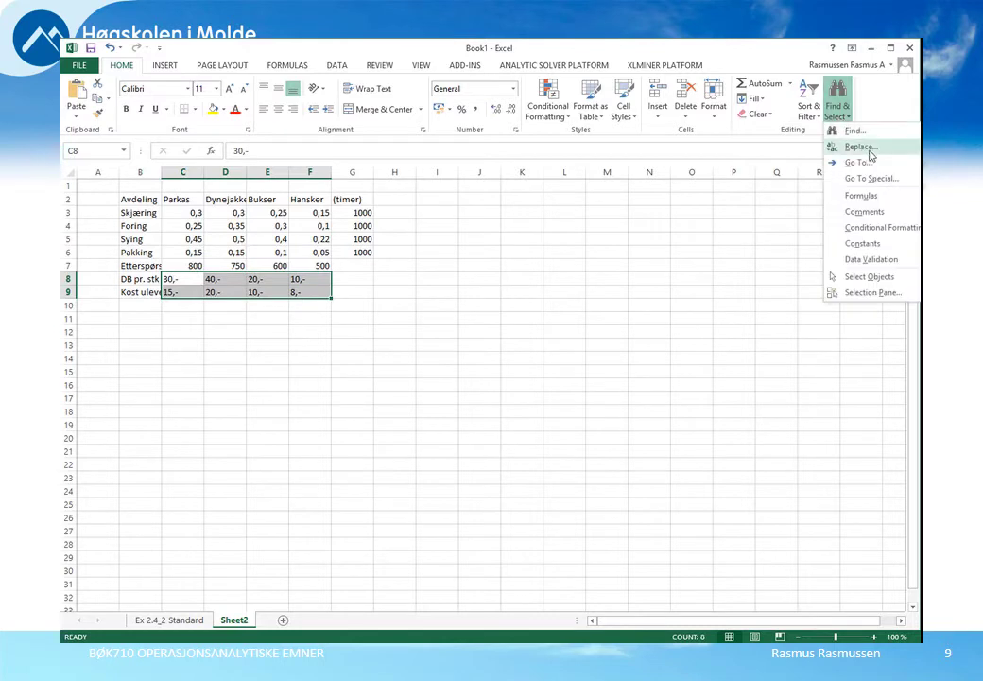
pyautogui.click(871, 154)
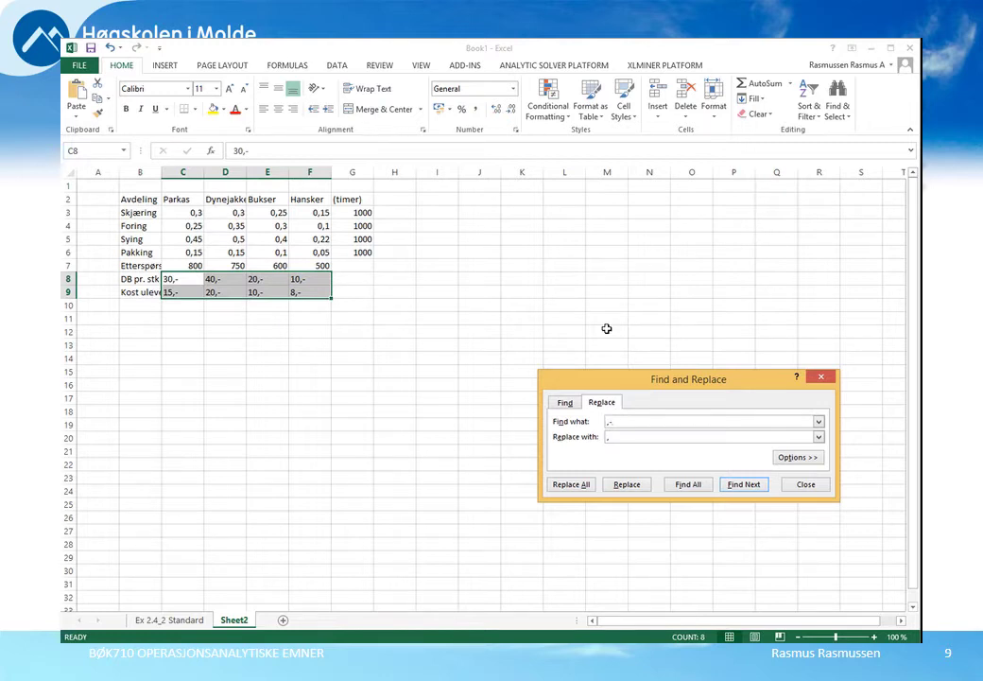
pyautogui.click(581, 485)
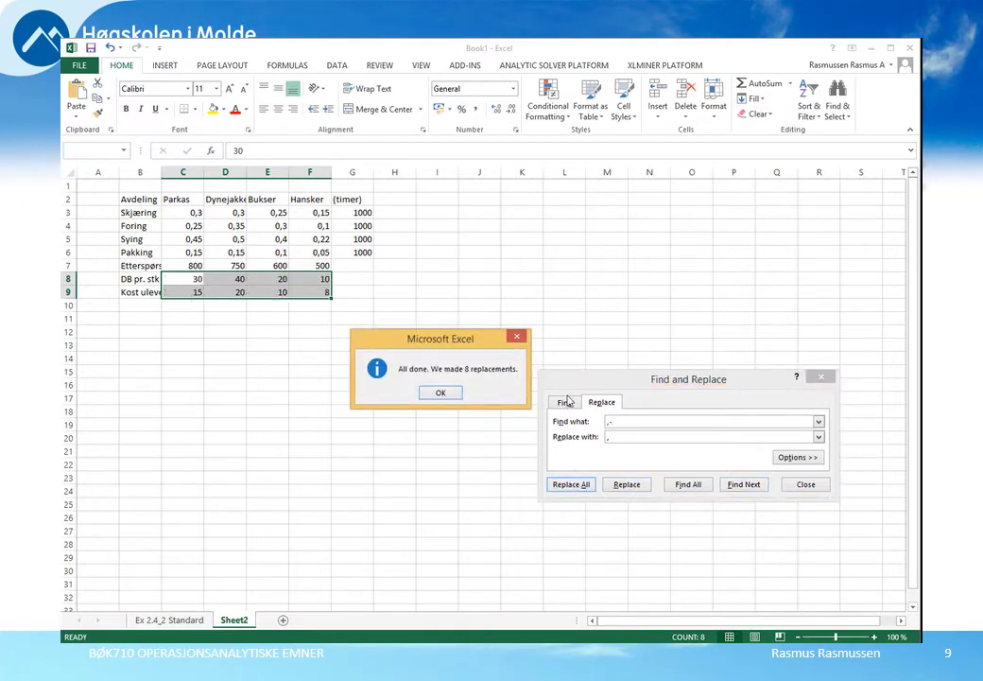
pyautogui.click(441, 393)
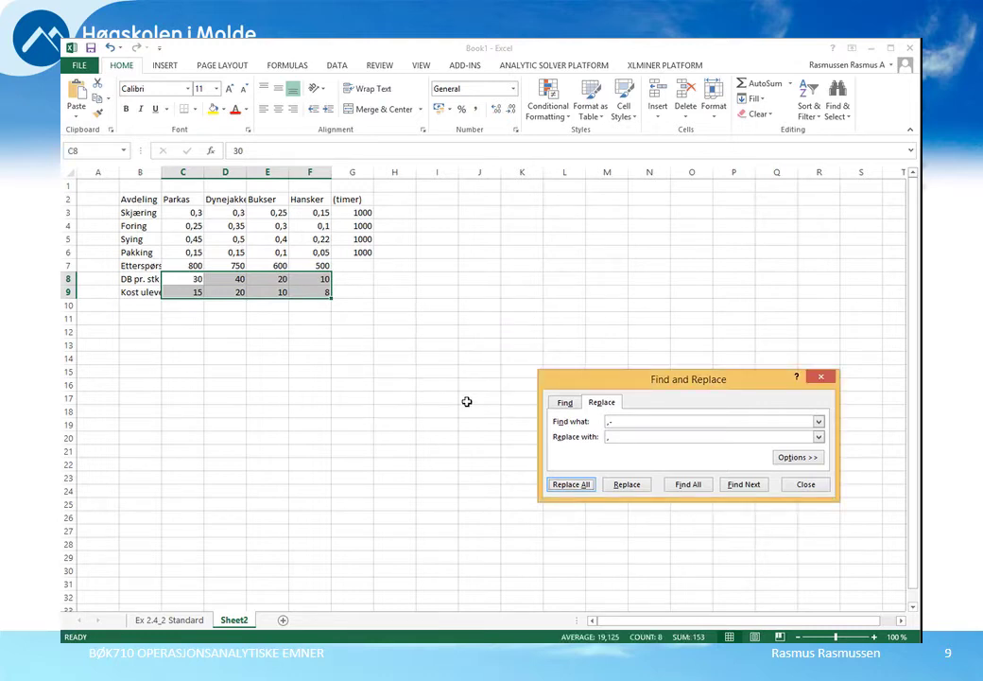
pyautogui.click(799, 486)
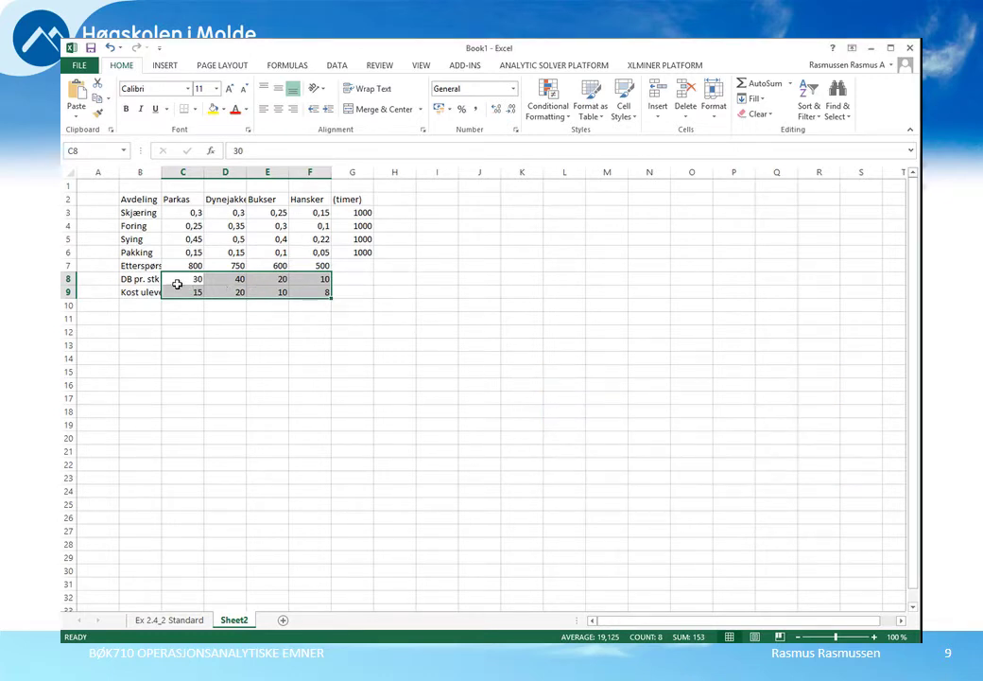
pyautogui.moveTo(176, 284); pyautogui.dragTo(324, 293)
# - Insert four empty rows at row 2, above the Avdeling table on Sheet2
pyautogui.click(129, 268)
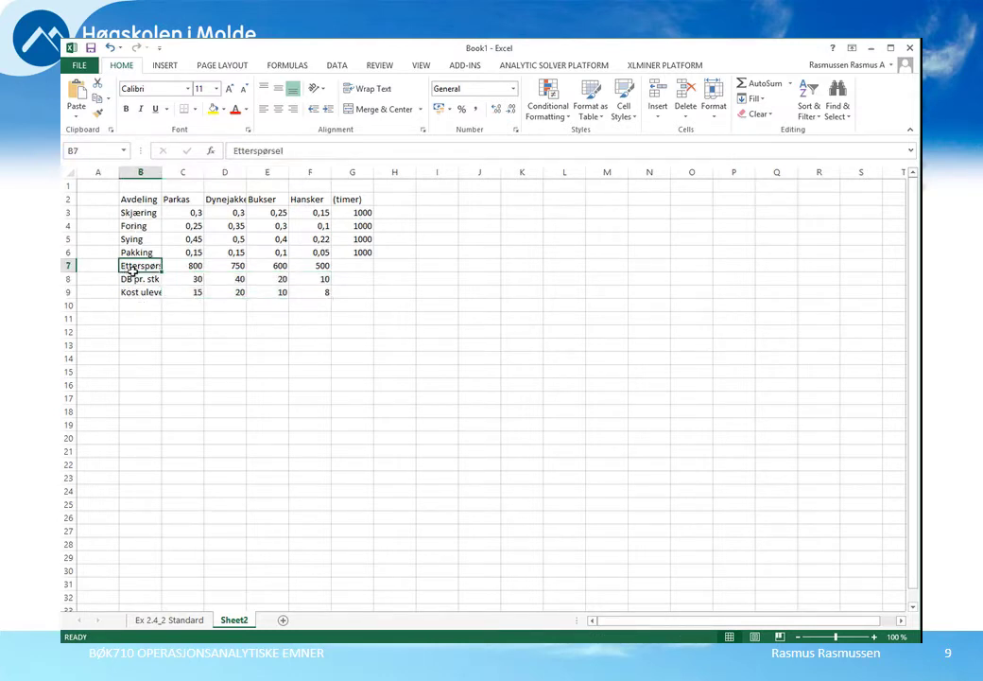
pyautogui.moveTo(131, 271); pyautogui.dragTo(312, 270)
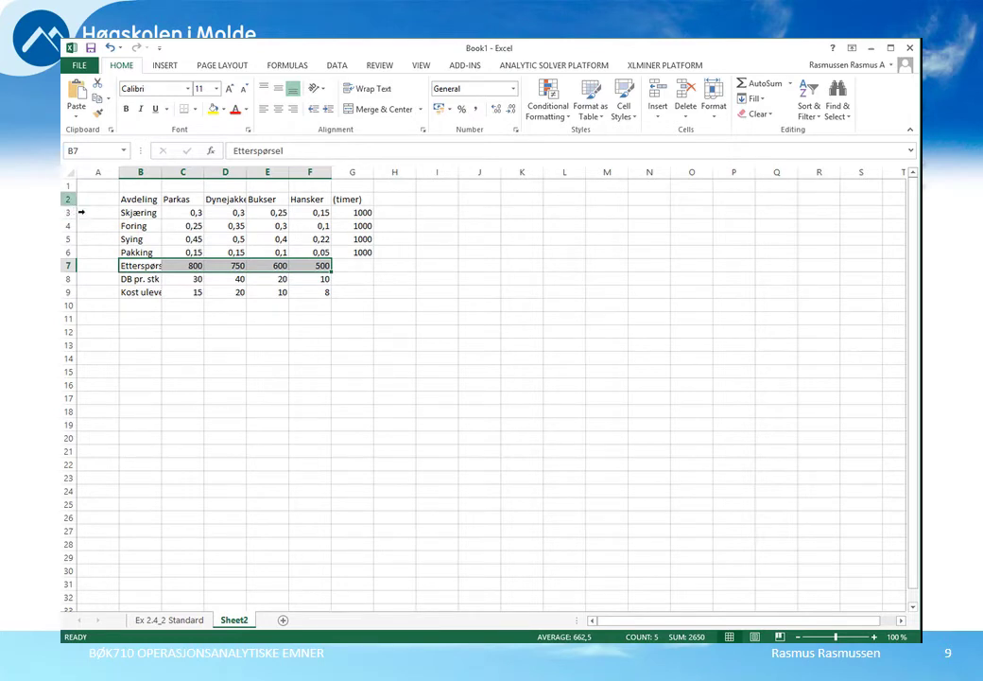
pyautogui.click(69, 199)
pyautogui.rightClick(70, 200)
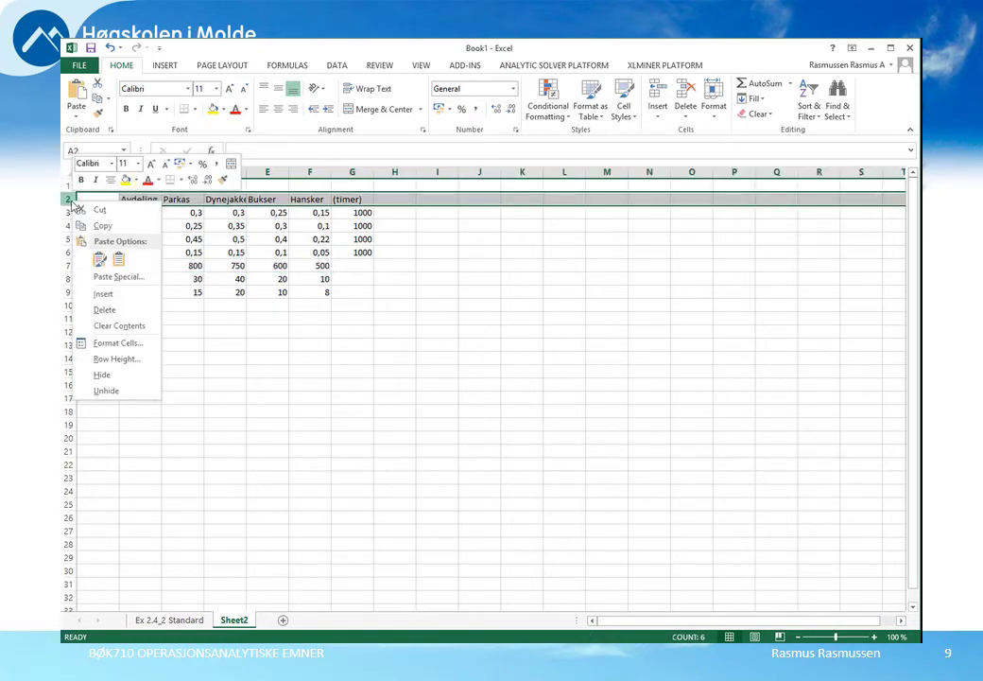
pyautogui.click(103, 294)
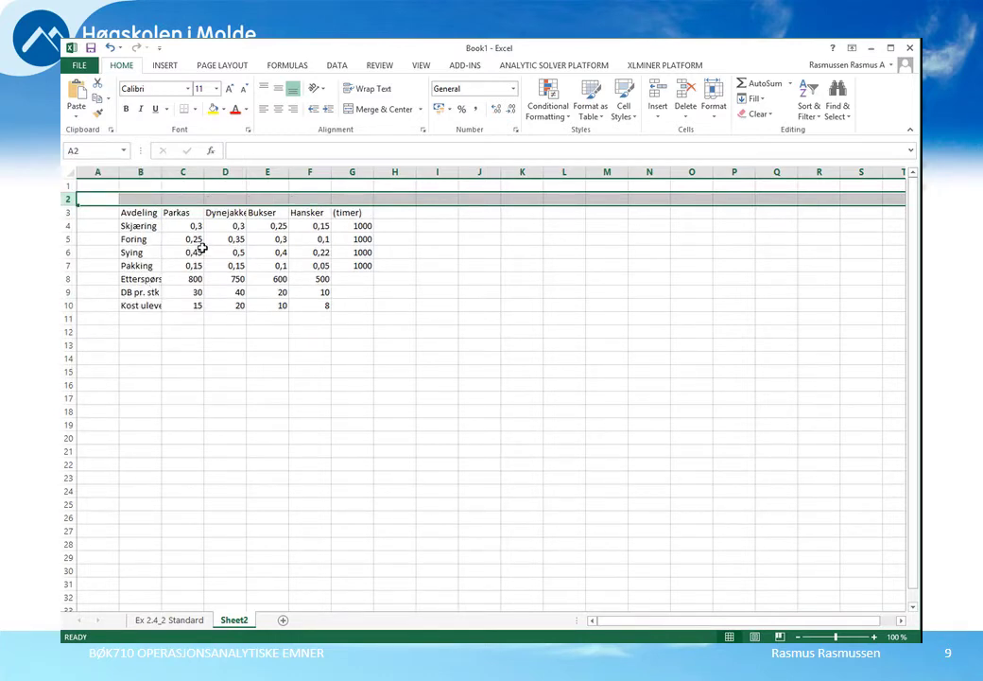
pyautogui.press('F4')
pyautogui.press('F4')
pyautogui.press('F4')
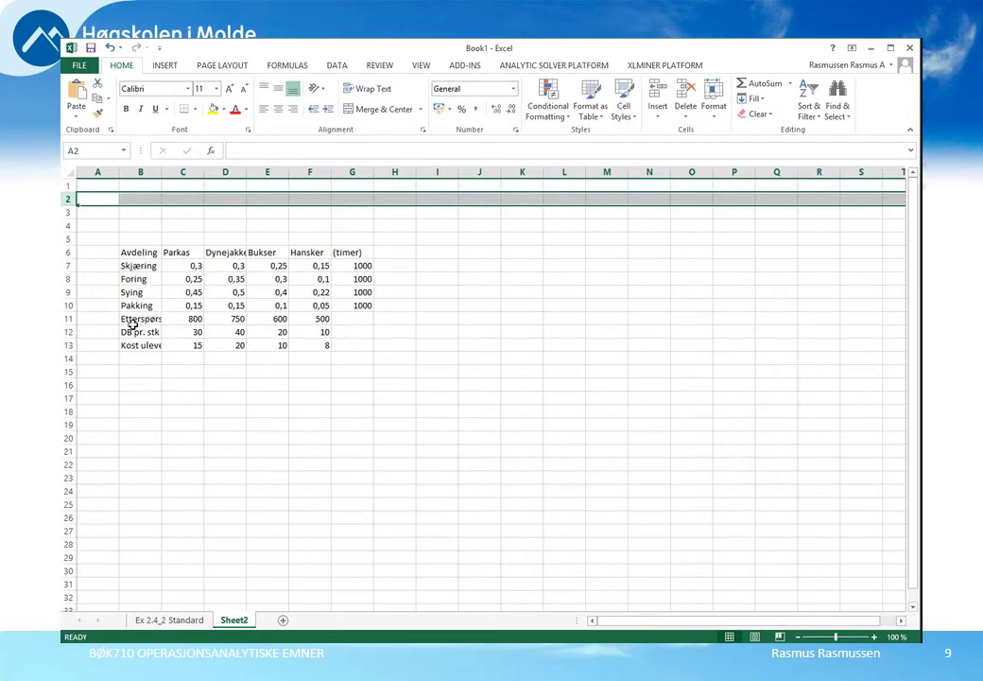
# - Move the Etterspørsel, DB pr. stk and shortage cost rows from B11:F13 to B2:F4
pyautogui.moveTo(132, 323); pyautogui.dragTo(302, 319)
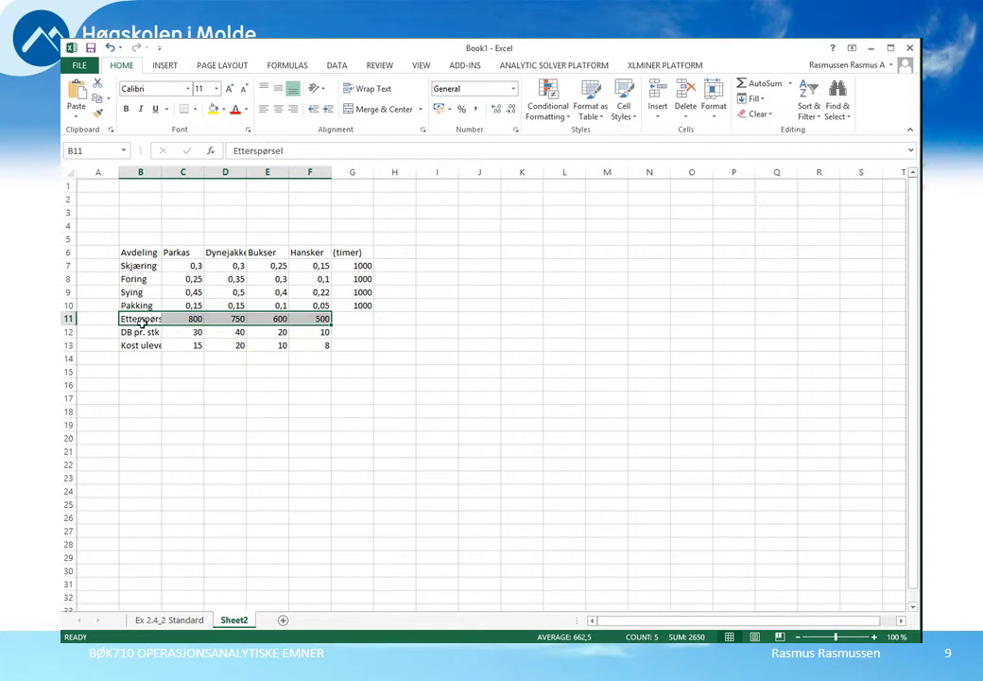
pyautogui.moveTo(146, 322); pyautogui.dragTo(300, 206)
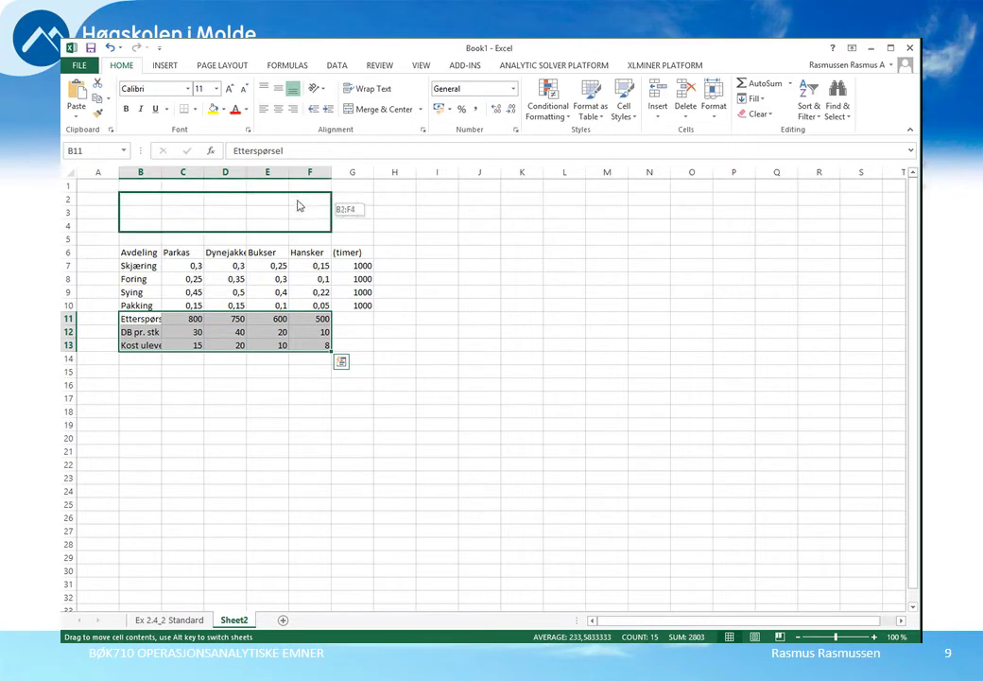
pyautogui.moveTo(301, 204); pyautogui.dragTo(304, 206)
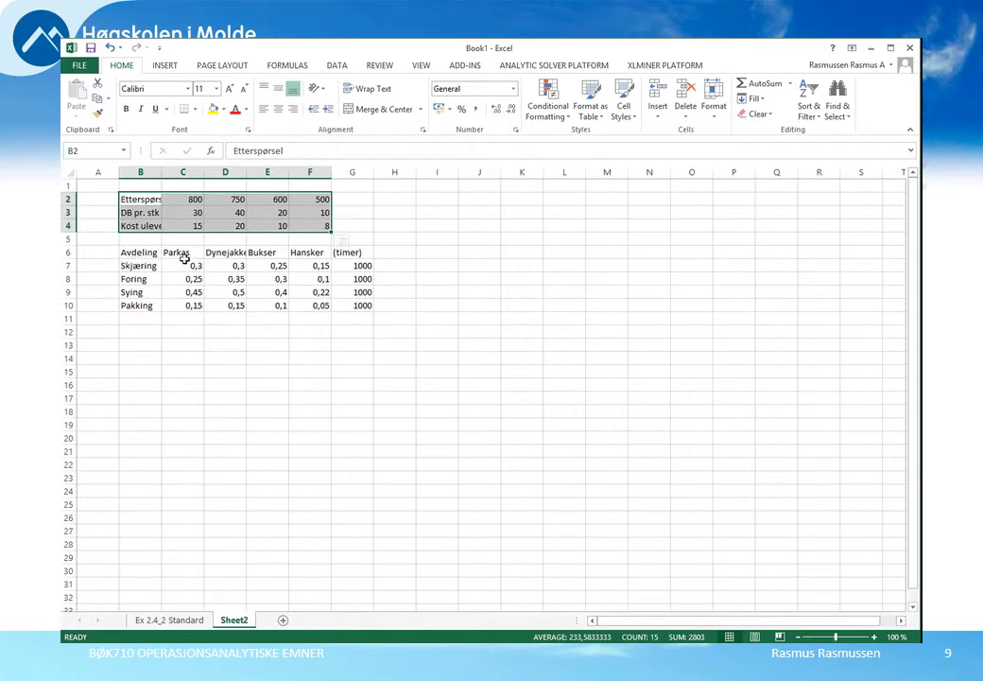
# - Insert an empty row at row 2 and copy the product headings Parkas through Hansker into C2:F2
pyautogui.moveTo(184, 258); pyautogui.dragTo(356, 253)
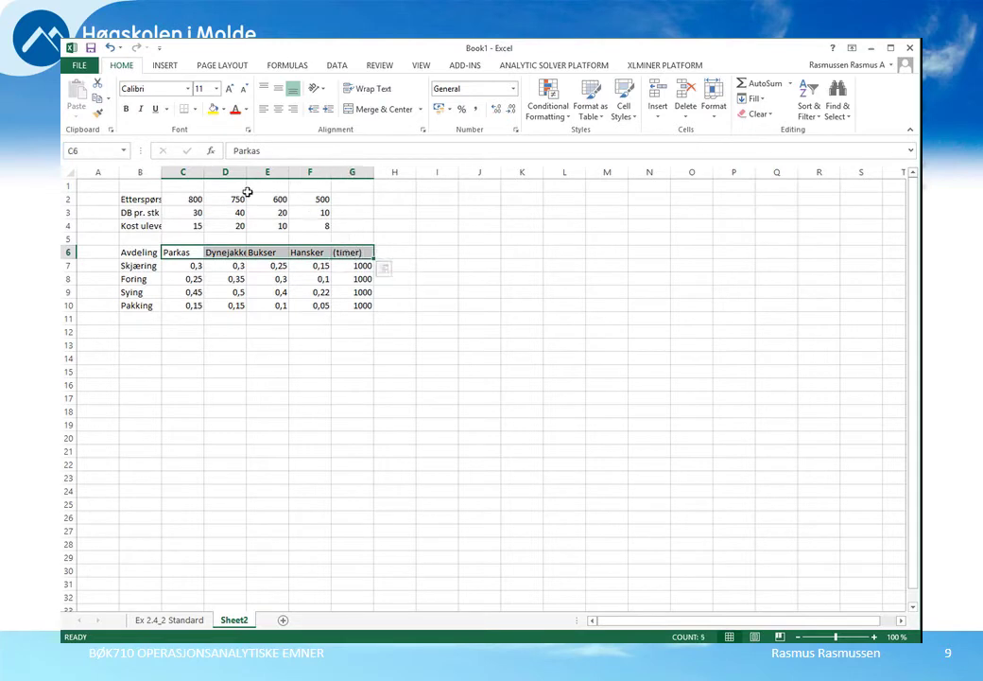
pyautogui.moveTo(71, 199); pyautogui.dragTo(75, 202)
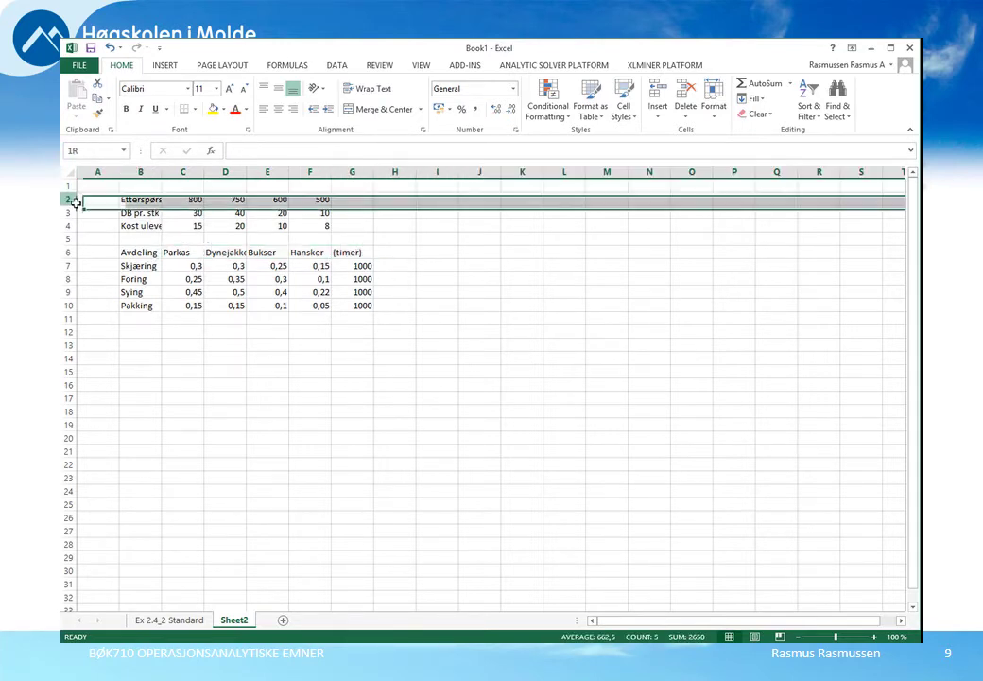
pyautogui.rightClick(74, 201)
pyautogui.click(121, 291)
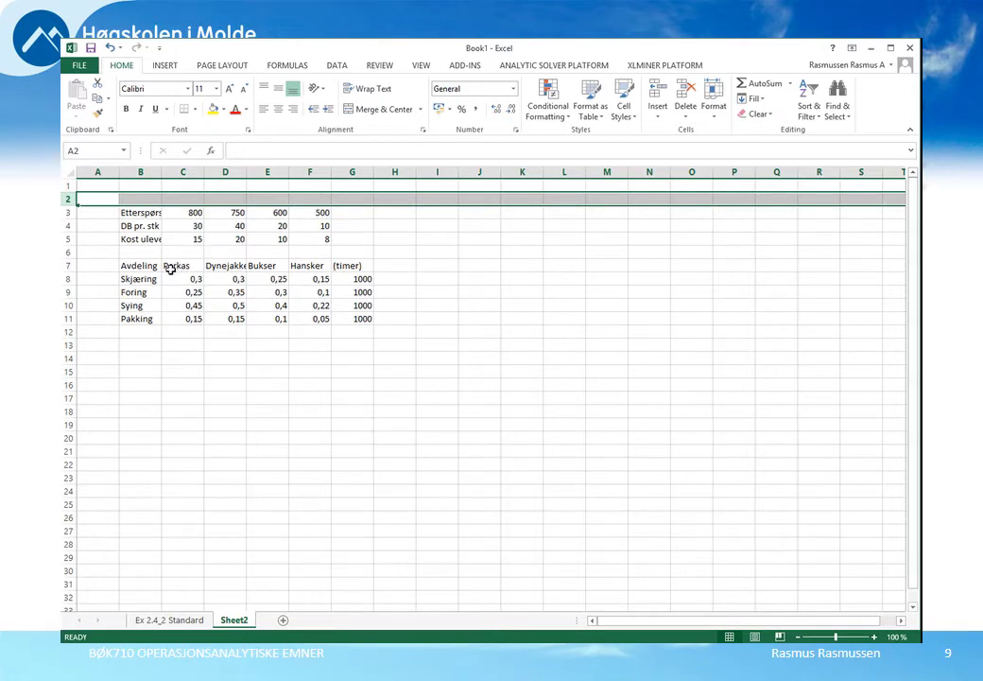
pyautogui.moveTo(170, 269); pyautogui.dragTo(309, 201)
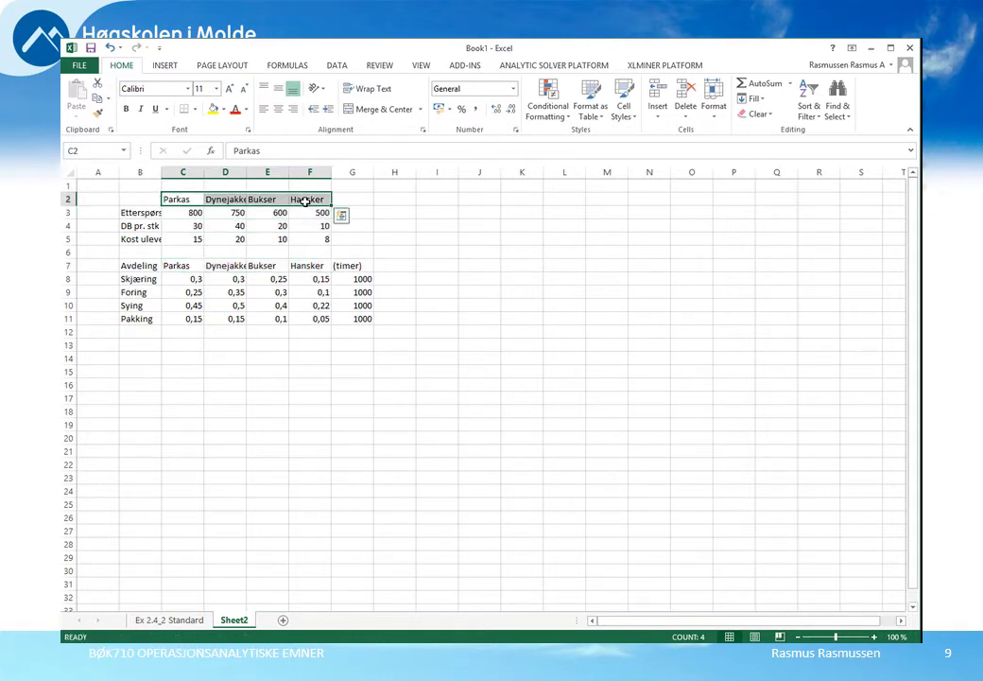
pyautogui.click(341, 215)
pyautogui.click(437, 215)
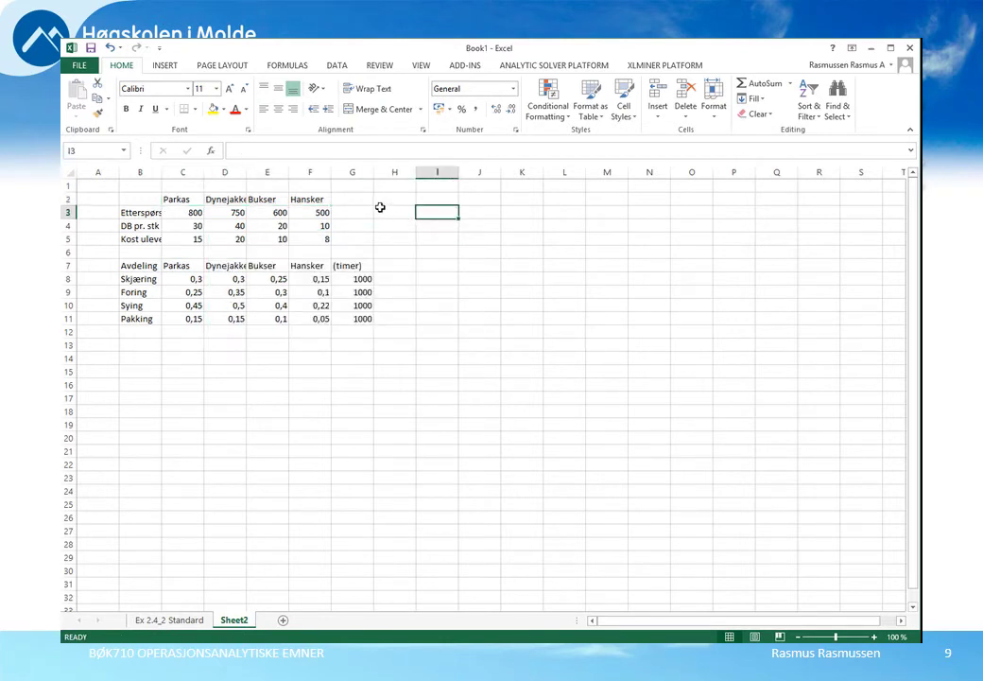
# - Right-align the labels in column B and fit the column width to its longest entry
pyautogui.click(140, 215)
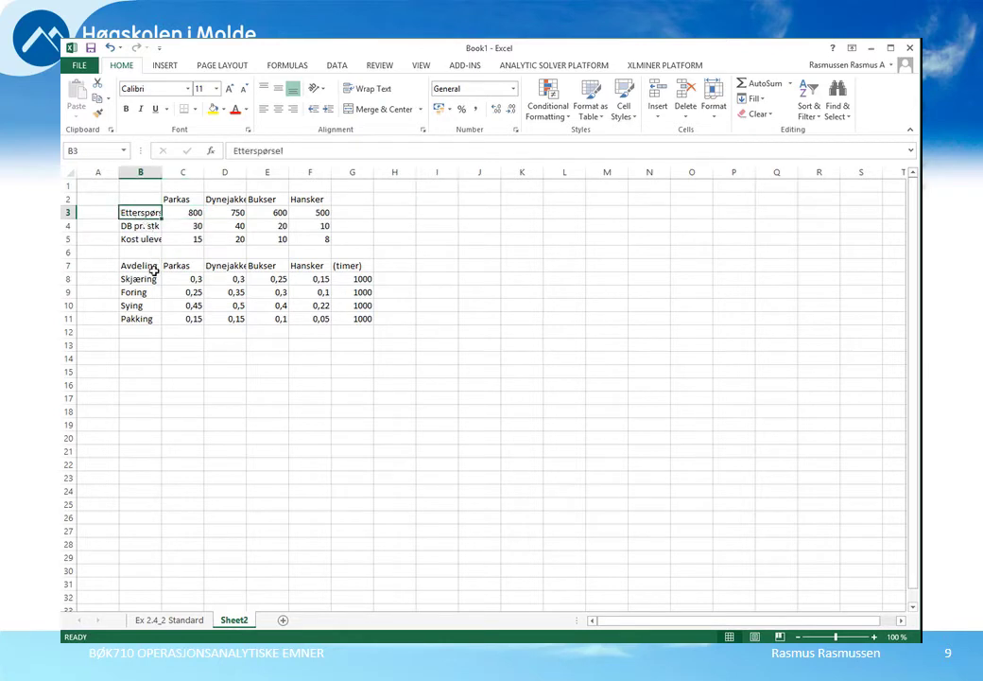
pyautogui.click(160, 180)
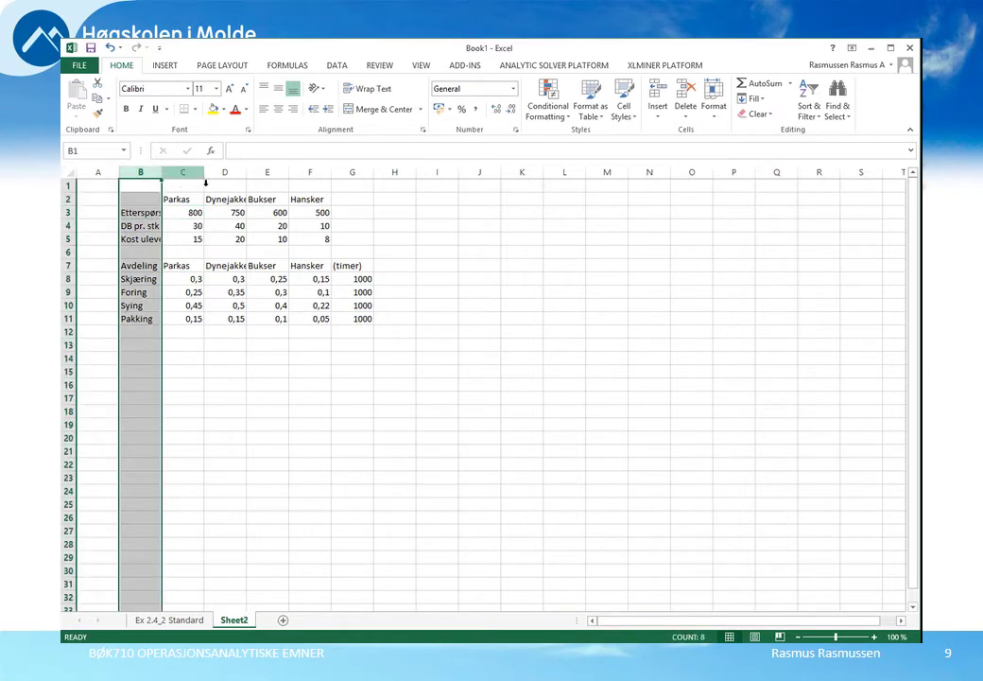
pyautogui.click(293, 109)
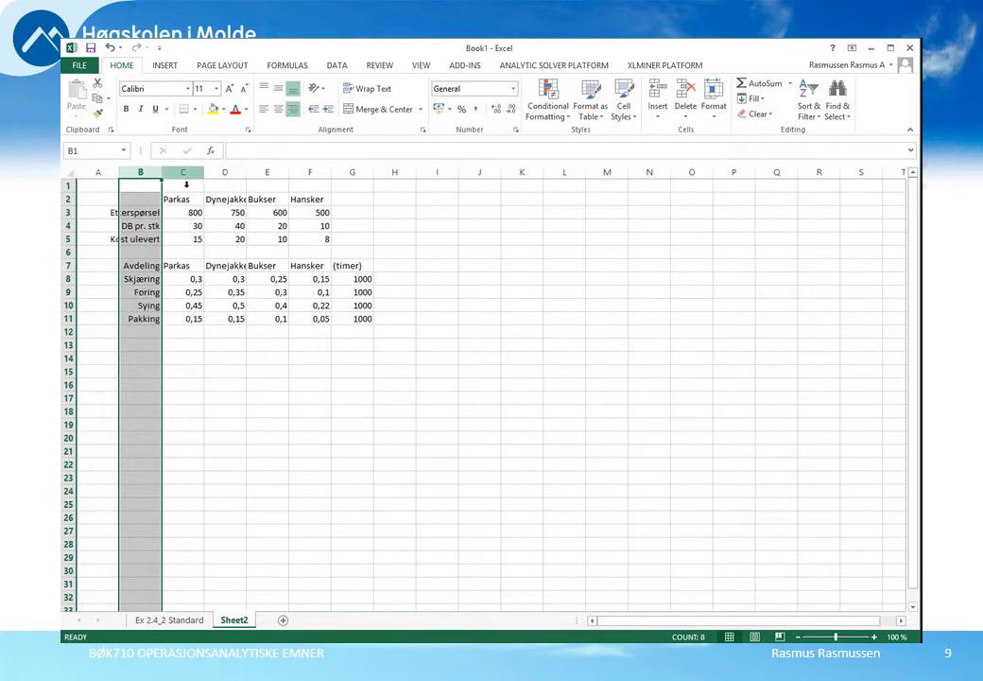
pyautogui.doubleClick(163, 180)
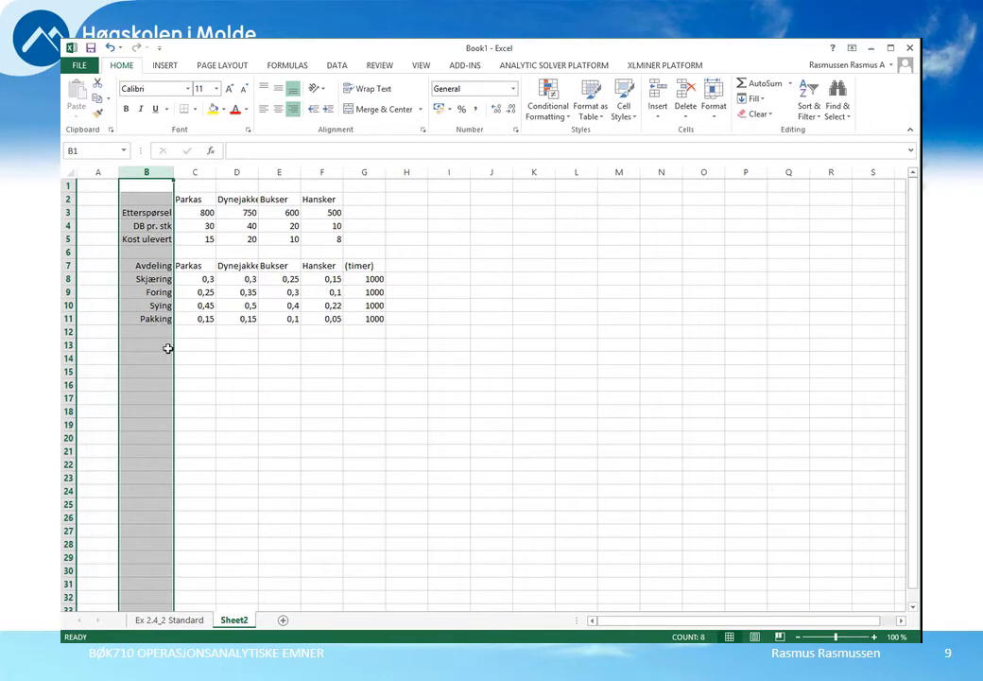
pyautogui.click(407, 220)
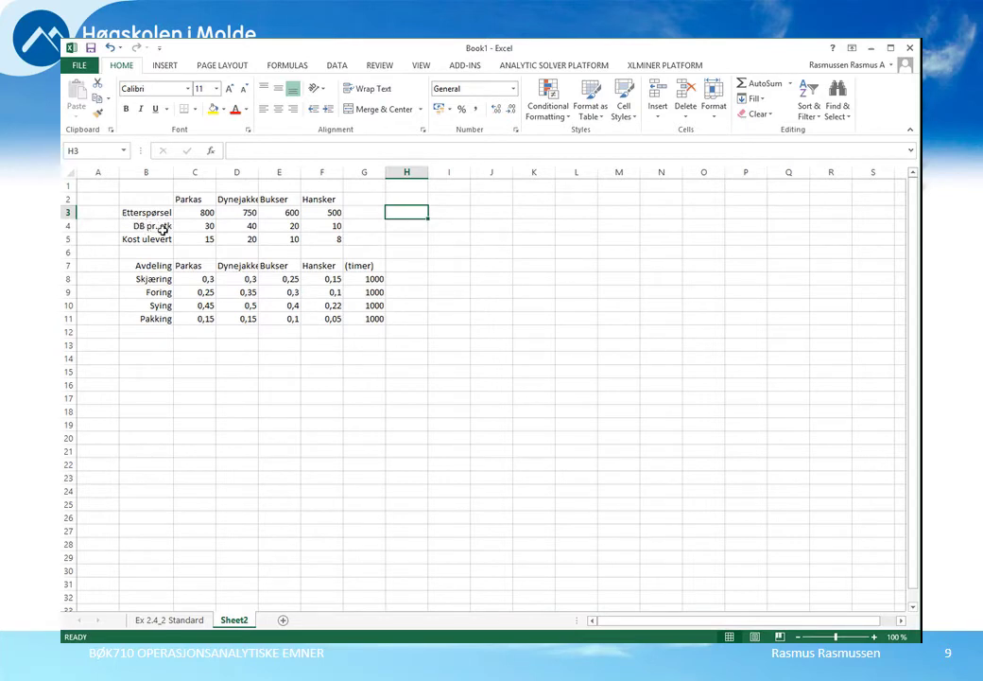
# - Insert three empty rows at row 4, between the Etterspørsel and DB pr. stk rows
pyautogui.moveTo(193, 212); pyautogui.dragTo(322, 217)
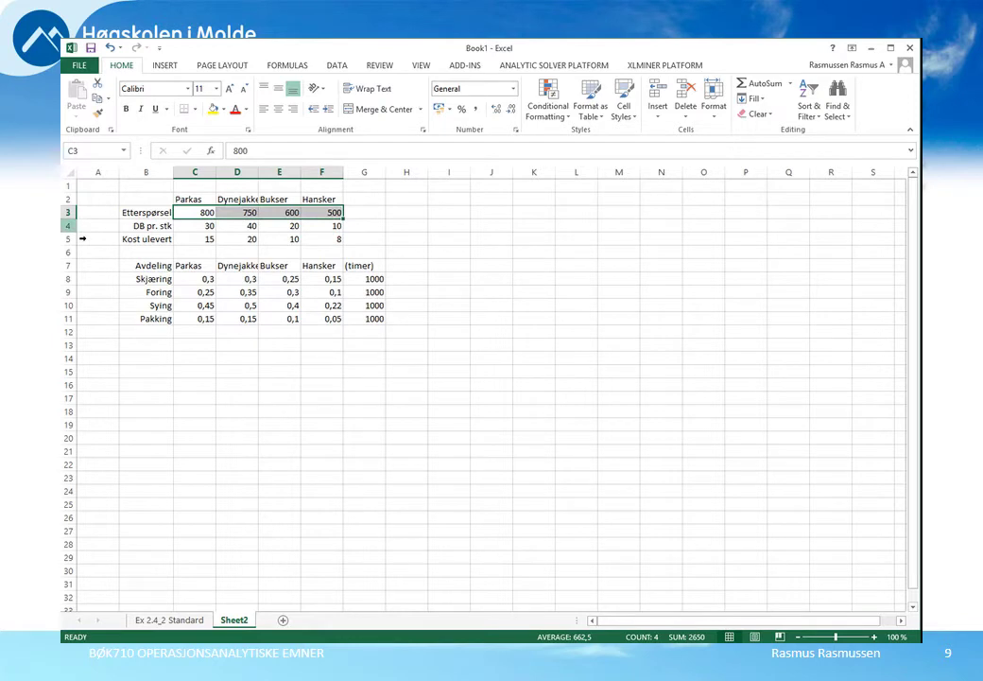
pyautogui.click(68, 225)
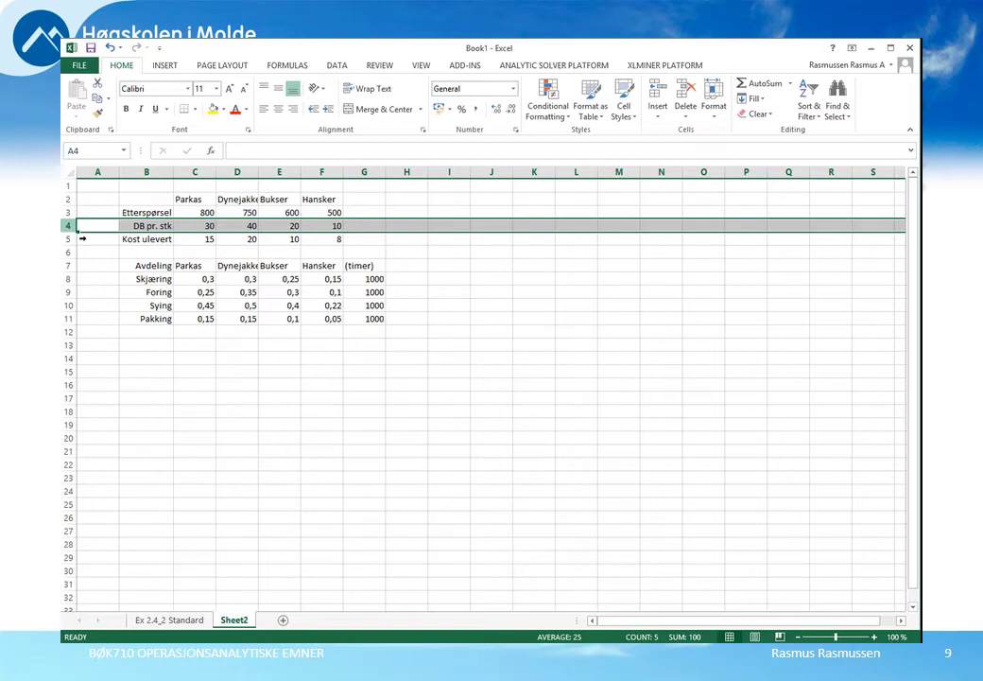
pyautogui.rightClick(81, 229)
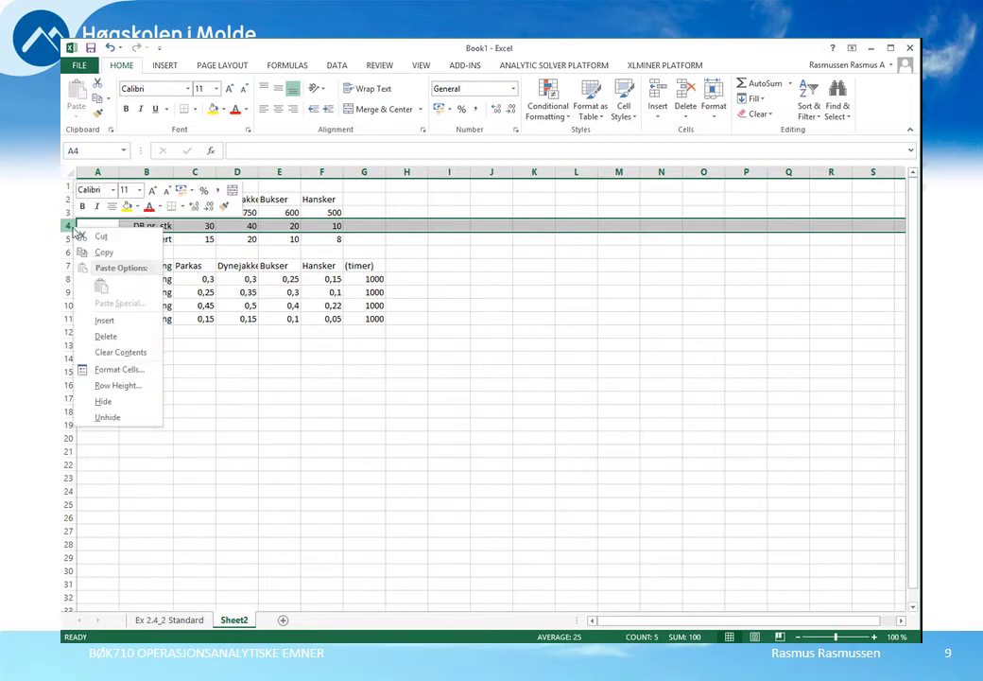
pyautogui.click(108, 319)
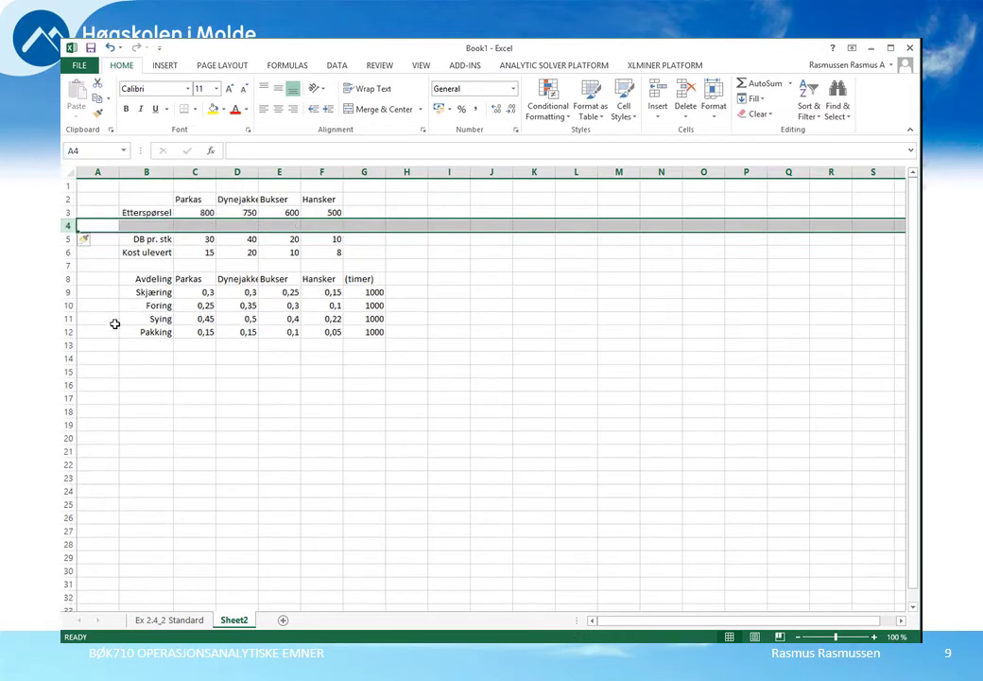
pyautogui.press('F4')
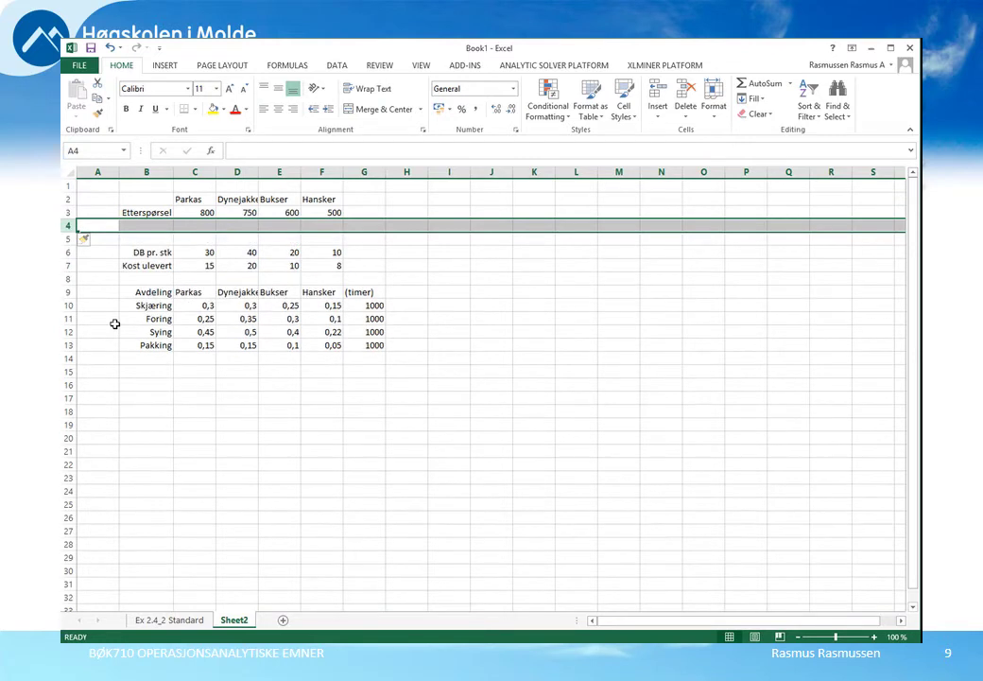
pyautogui.press('F4')
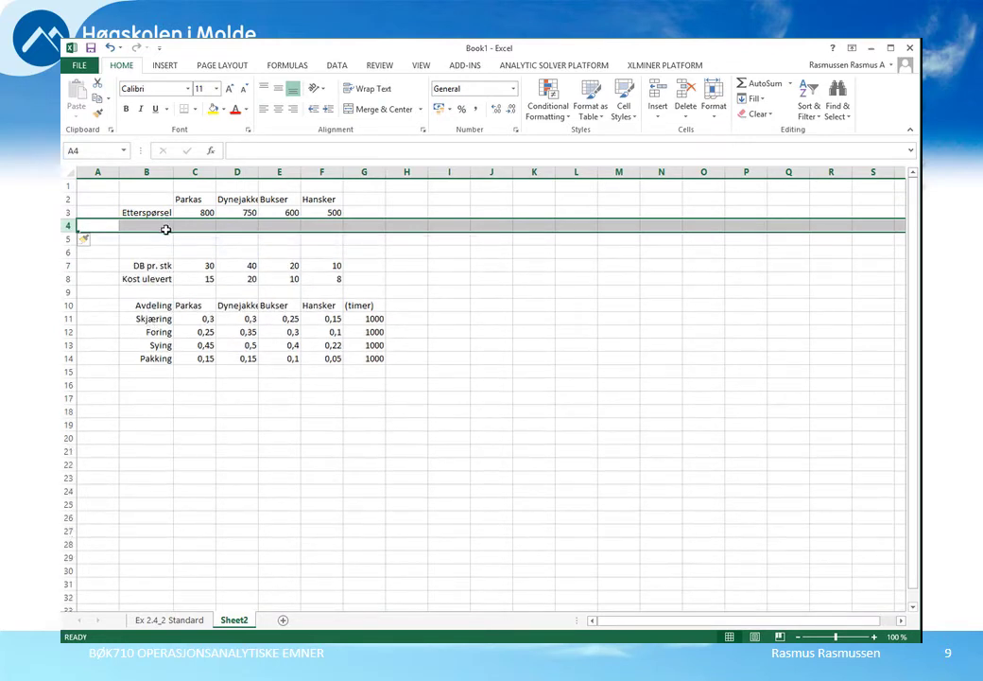
# - Label the new rows below Etterspørsel as Produsert in B4 and Ulevert in B5
pyautogui.click(165, 230)
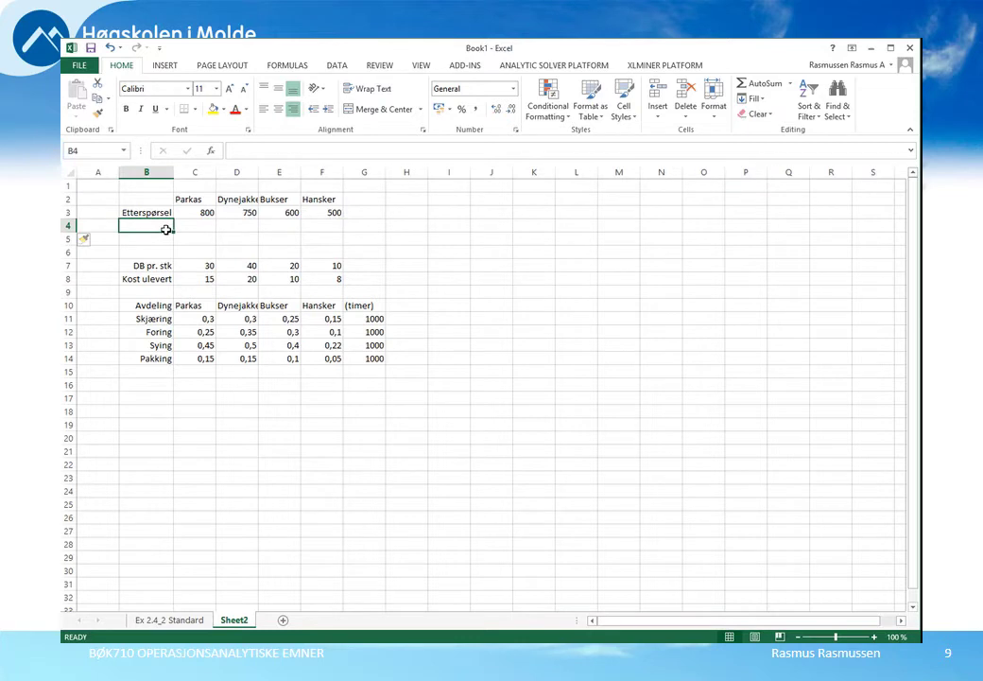
pyautogui.write('Produsert')
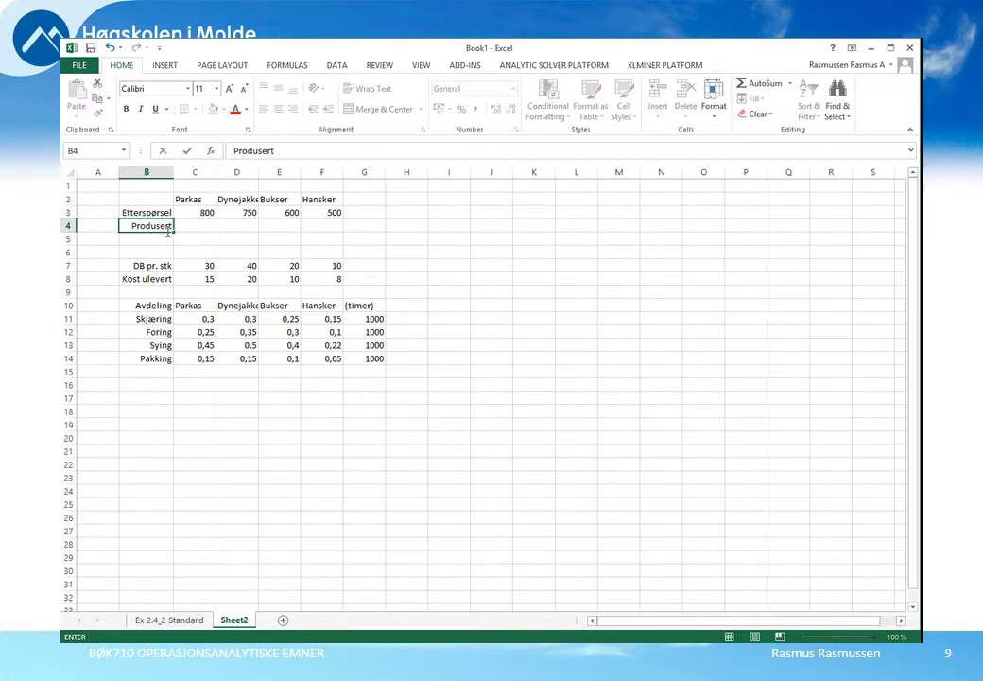
pyautogui.press('Return')
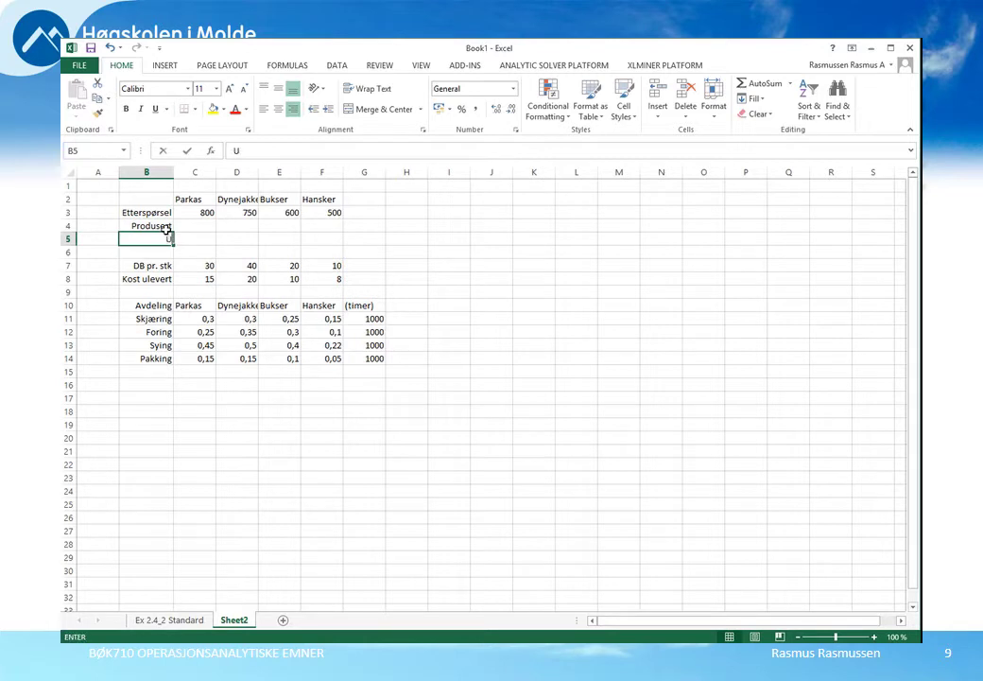
pyautogui.write('Ulevert')
pyautogui.press('Return')
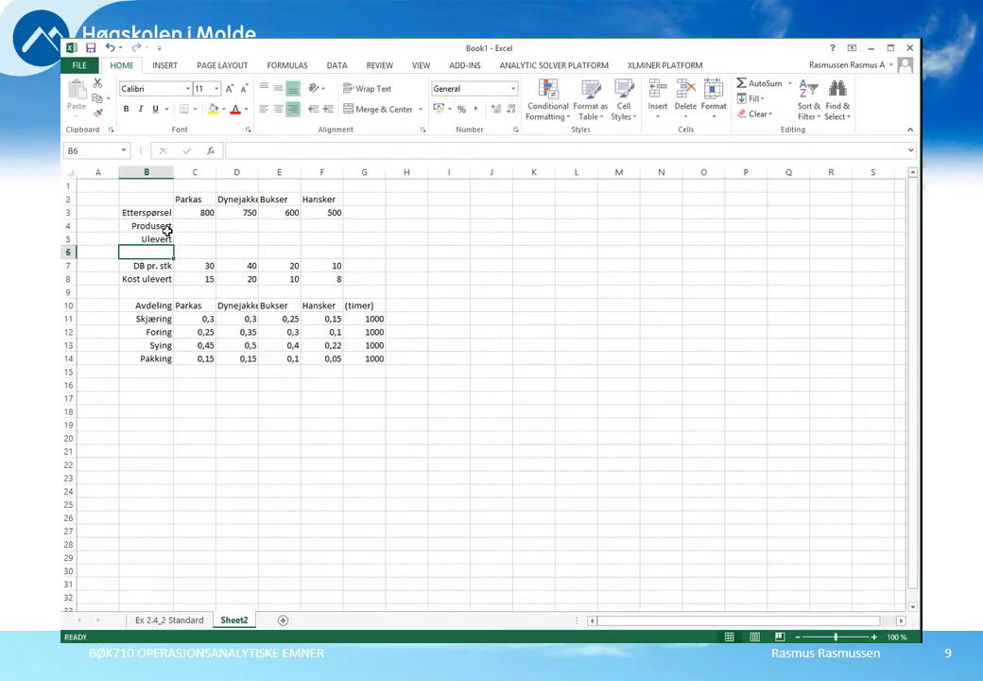
pyautogui.moveTo(194, 231); pyautogui.dragTo(327, 229)
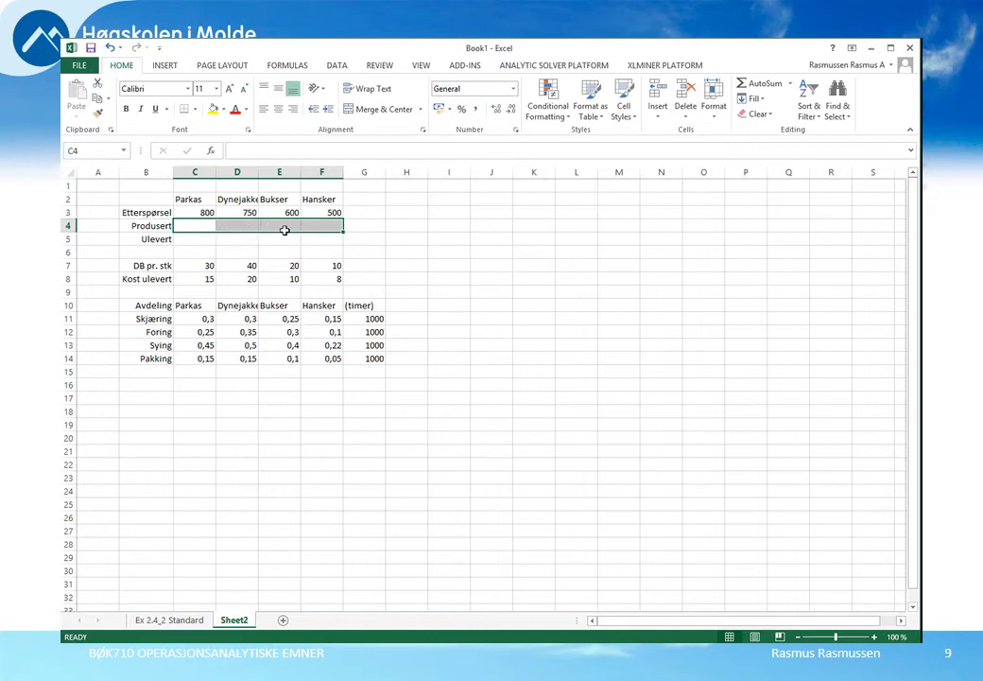
pyautogui.moveTo(198, 240); pyautogui.dragTo(319, 241)
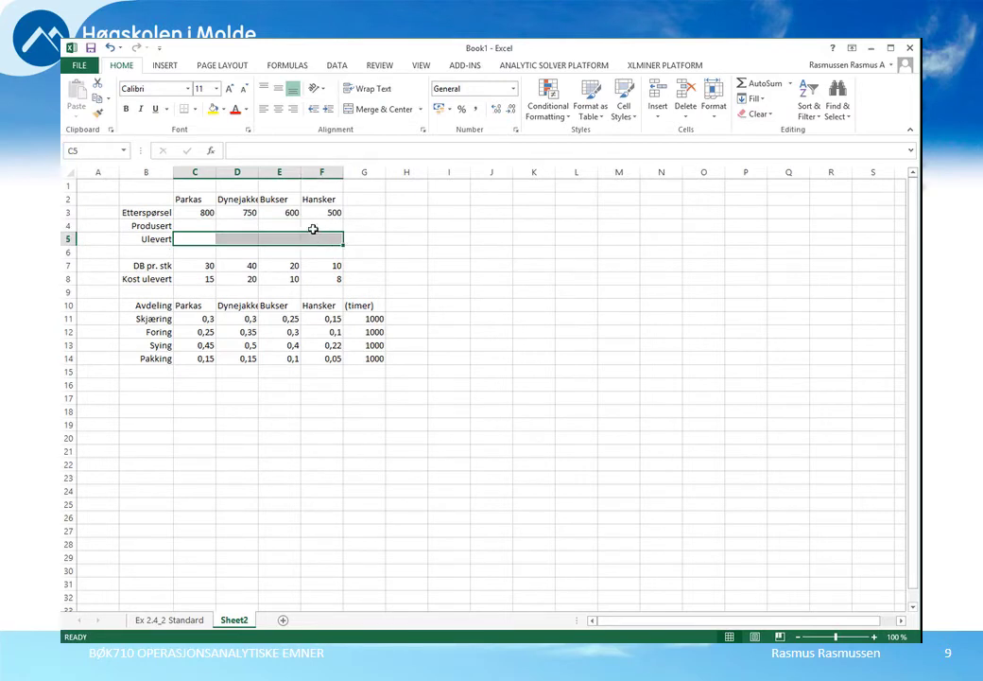
pyautogui.click(210, 268)
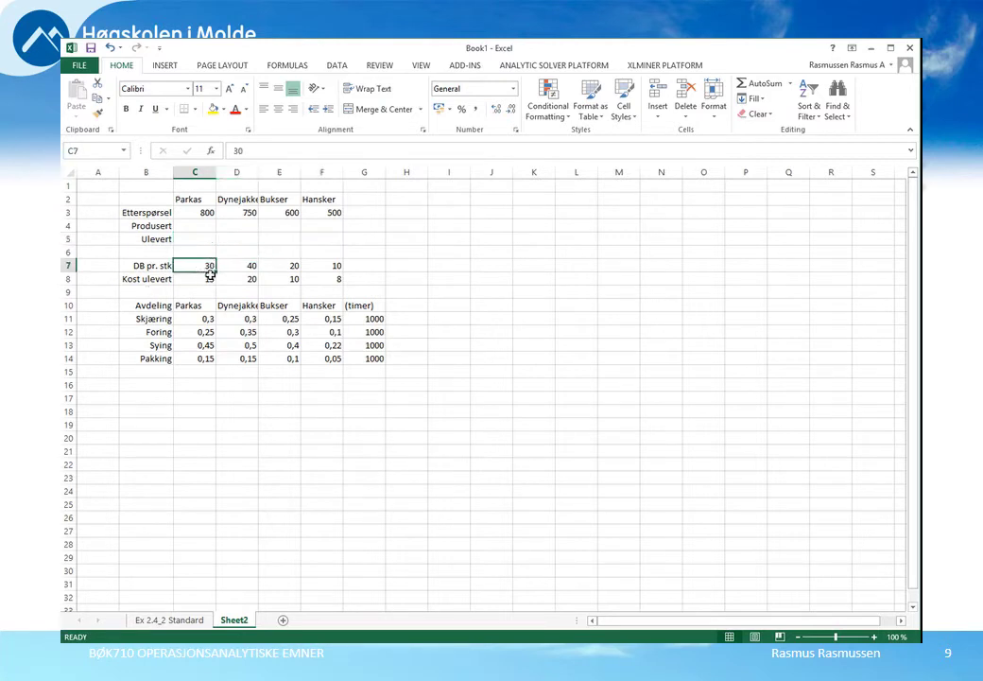
pyautogui.moveTo(210, 272); pyautogui.dragTo(323, 280)
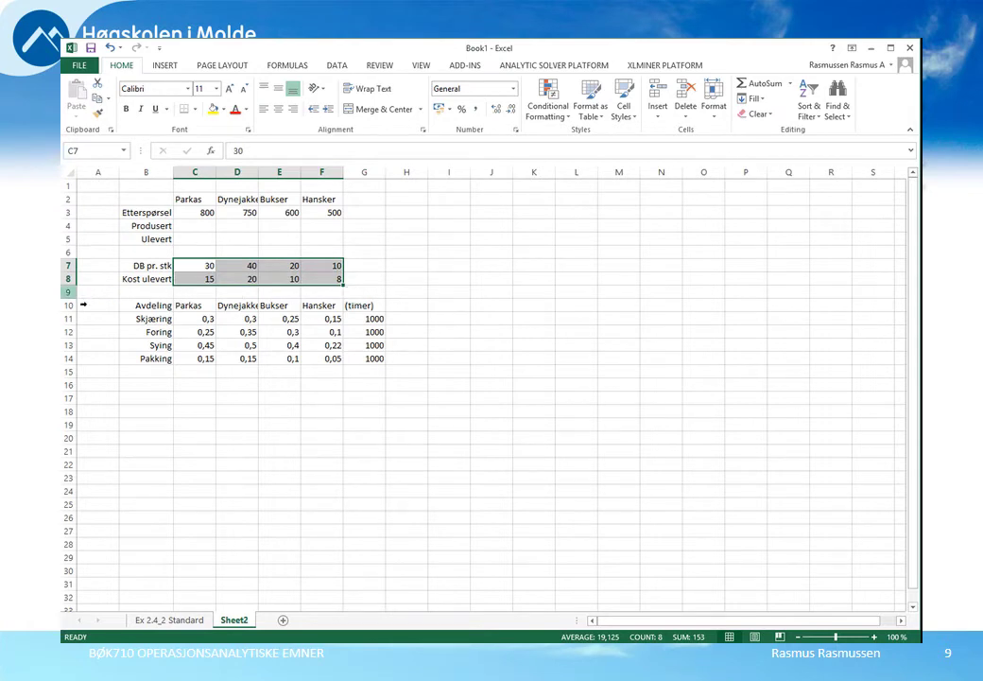
# - Insert an empty row at row 9 below Kost ulevert and label it Netto in B9
pyautogui.click(84, 304)
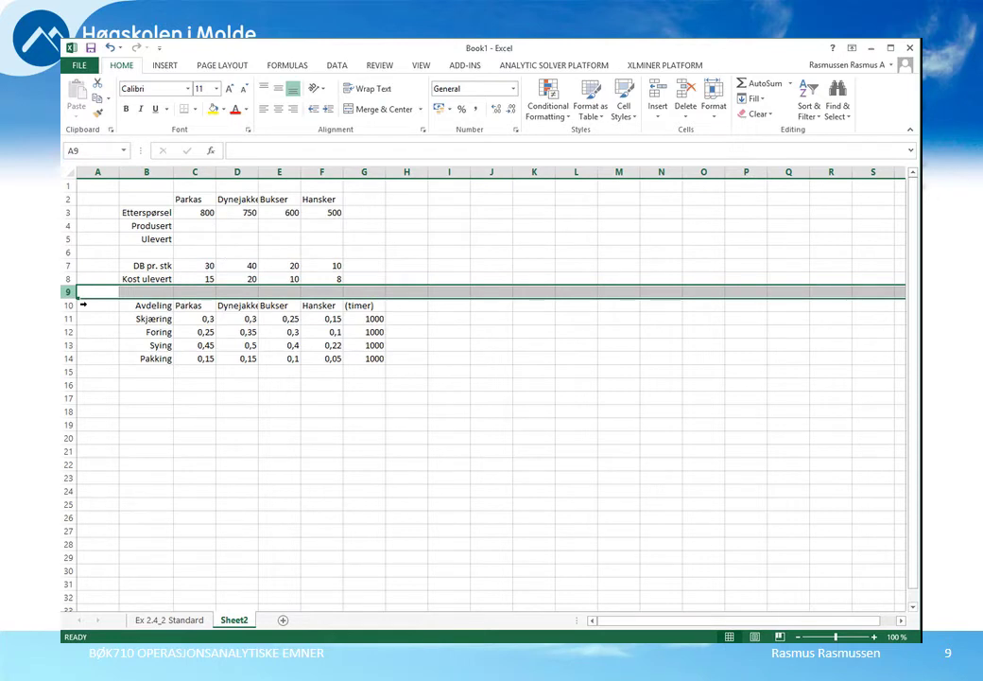
pyautogui.rightClick(87, 293)
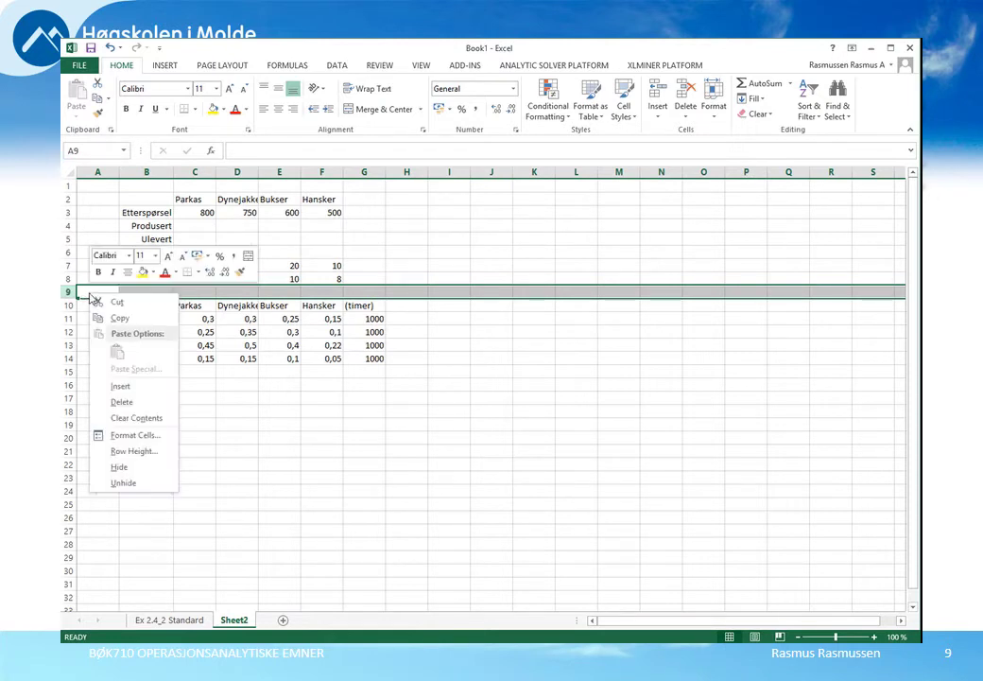
pyautogui.click(123, 387)
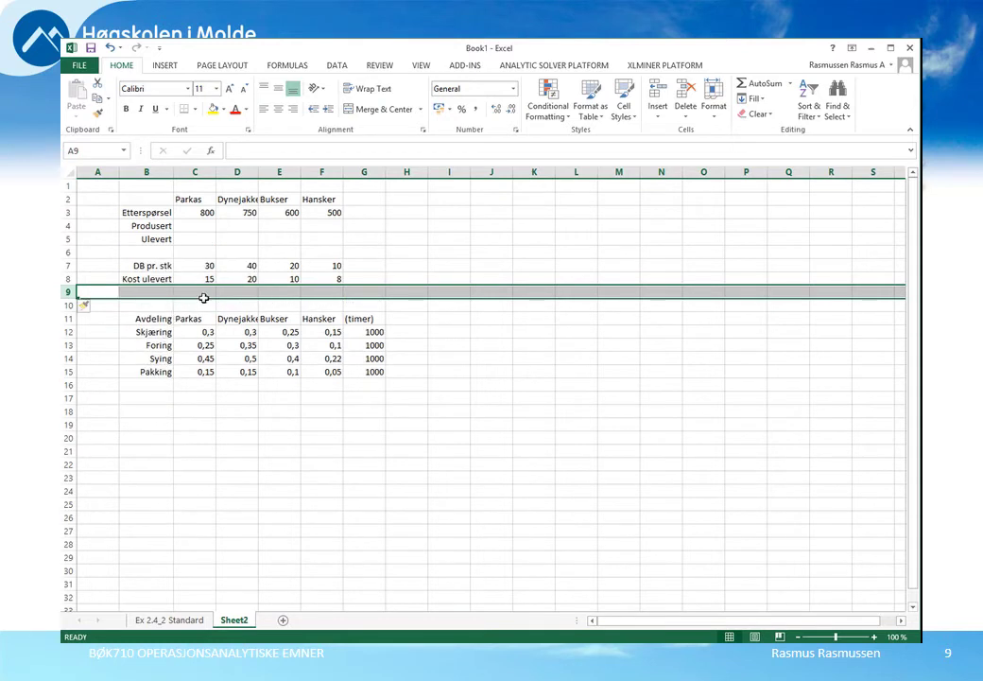
pyautogui.click(165, 297)
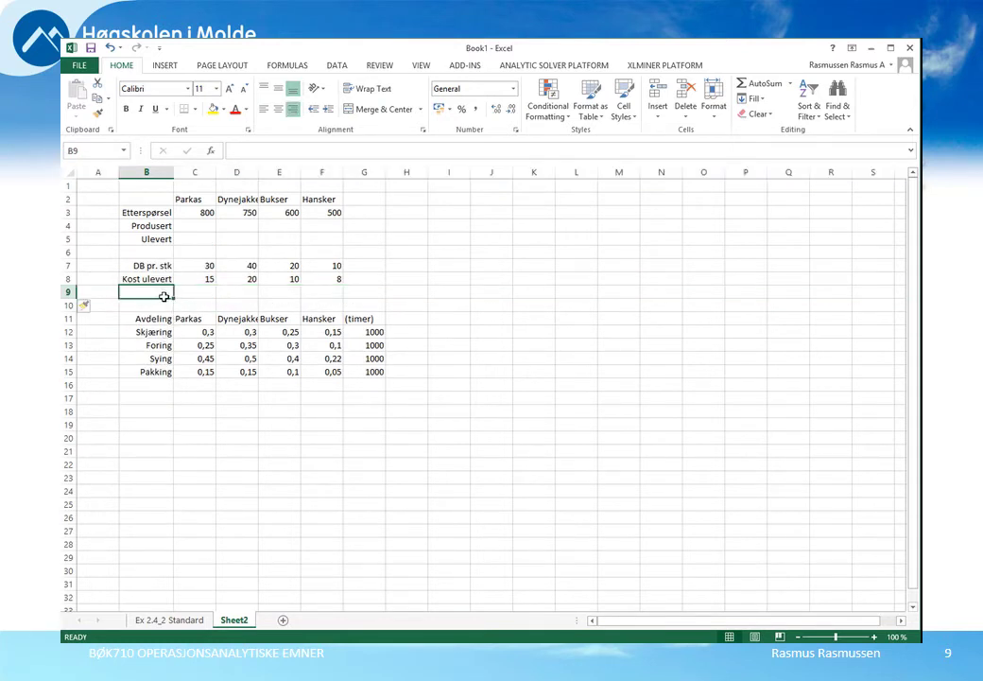
pyautogui.write('Netto')
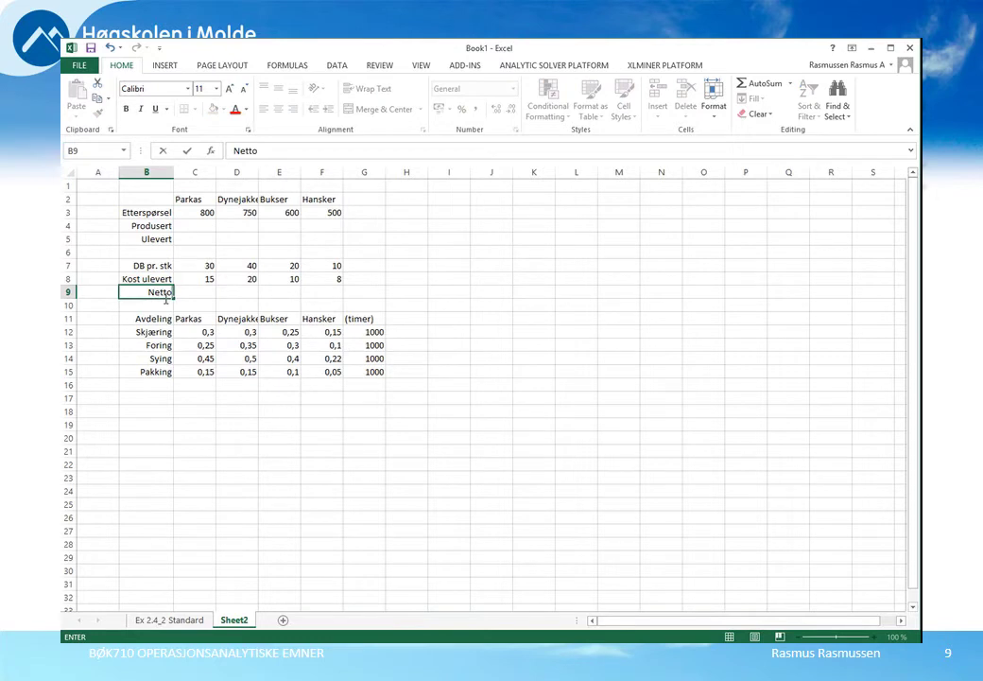
pyautogui.press('Return')
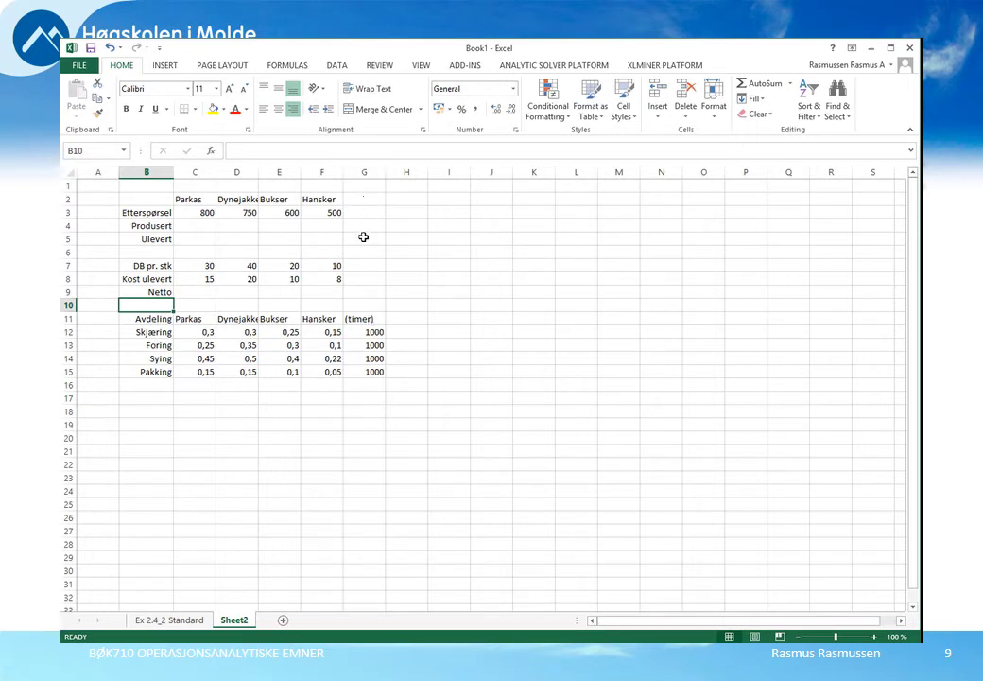
# - Insert an empty column G before the (timer) column and enter the heading Totalt in G2
pyautogui.click(375, 186)
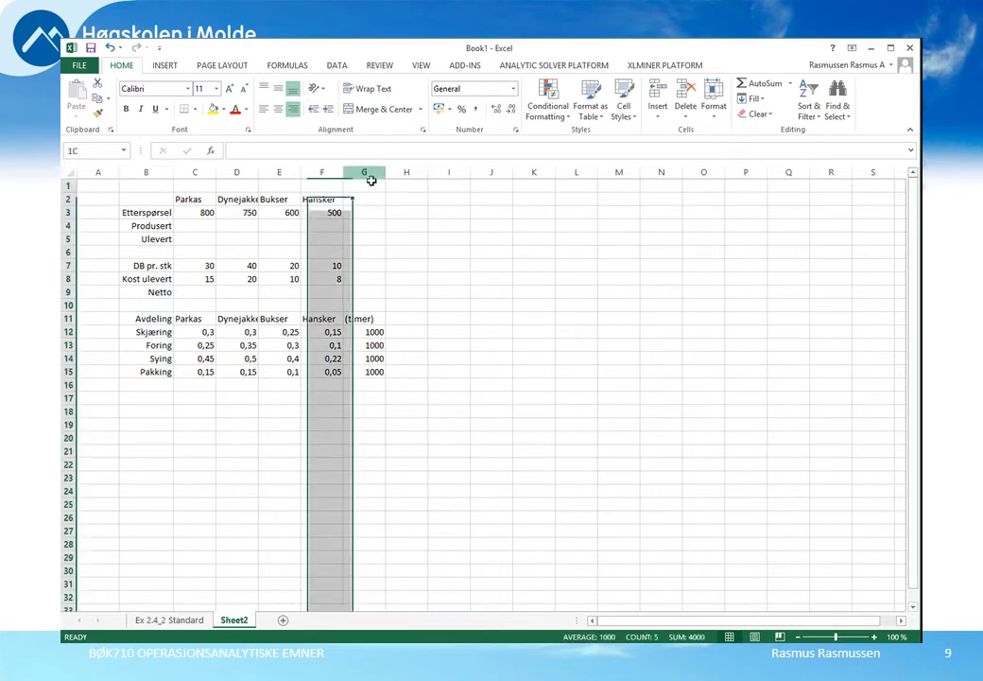
pyautogui.rightClick(381, 185)
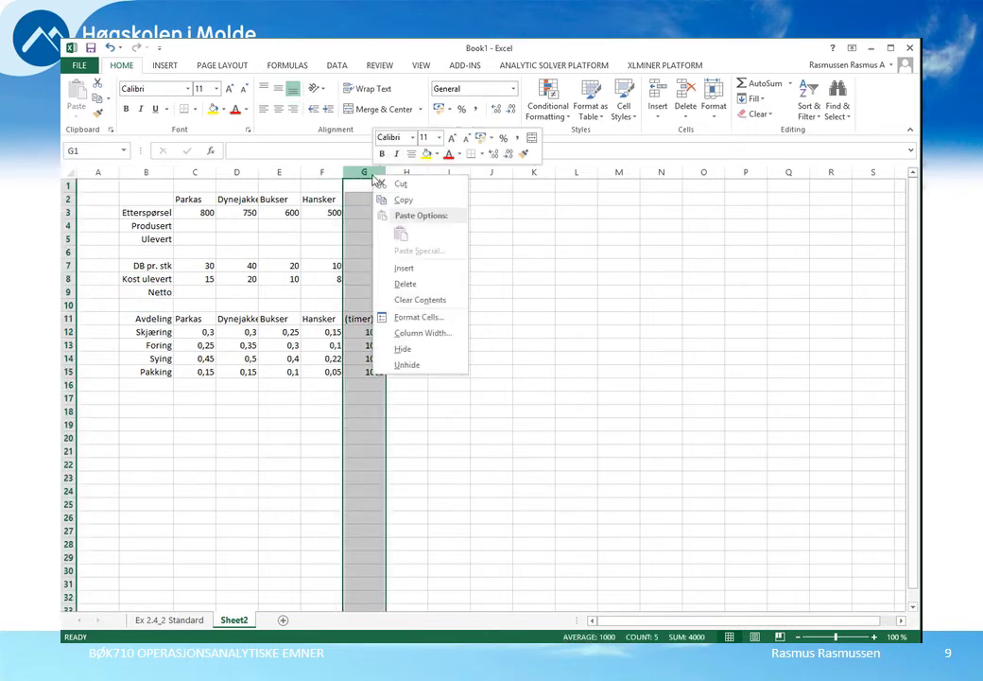
pyautogui.click(405, 268)
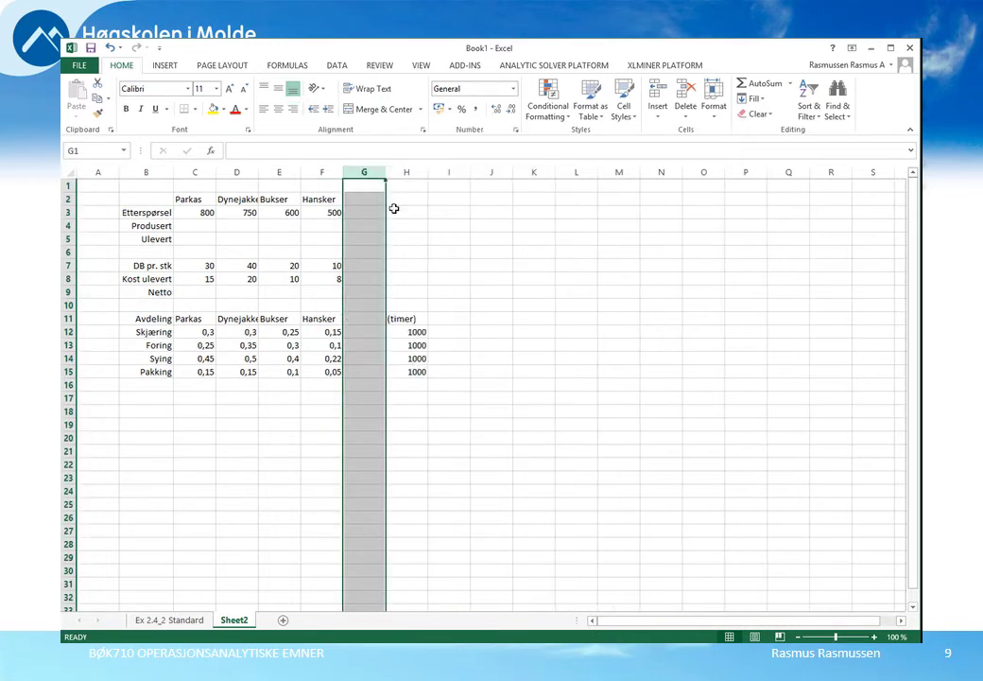
pyautogui.click(372, 204)
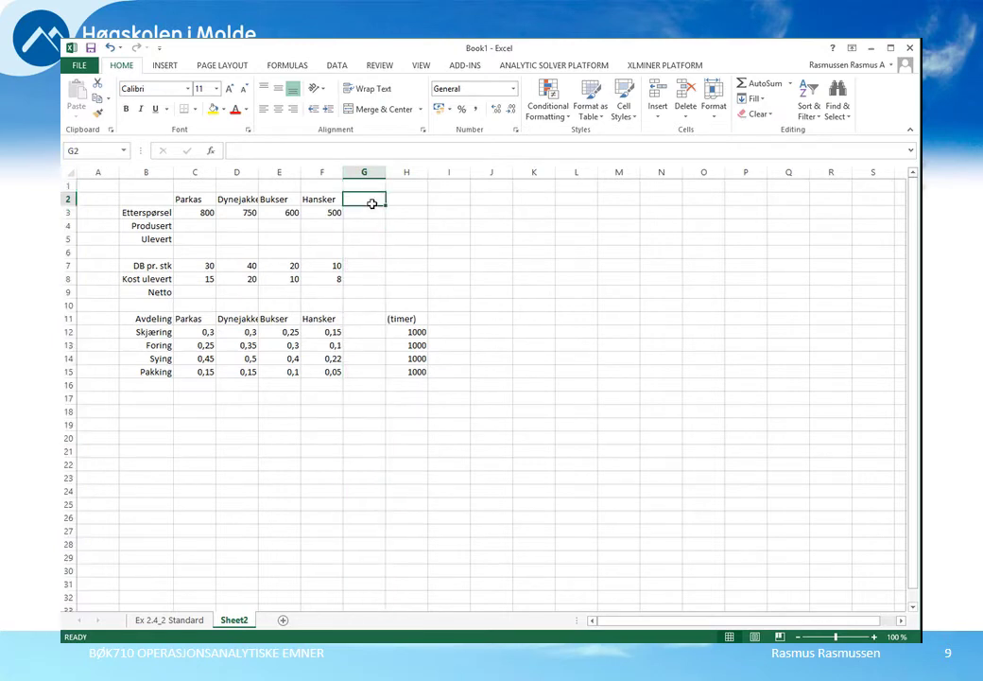
pyautogui.write('Totalt')
pyautogui.press('Return')
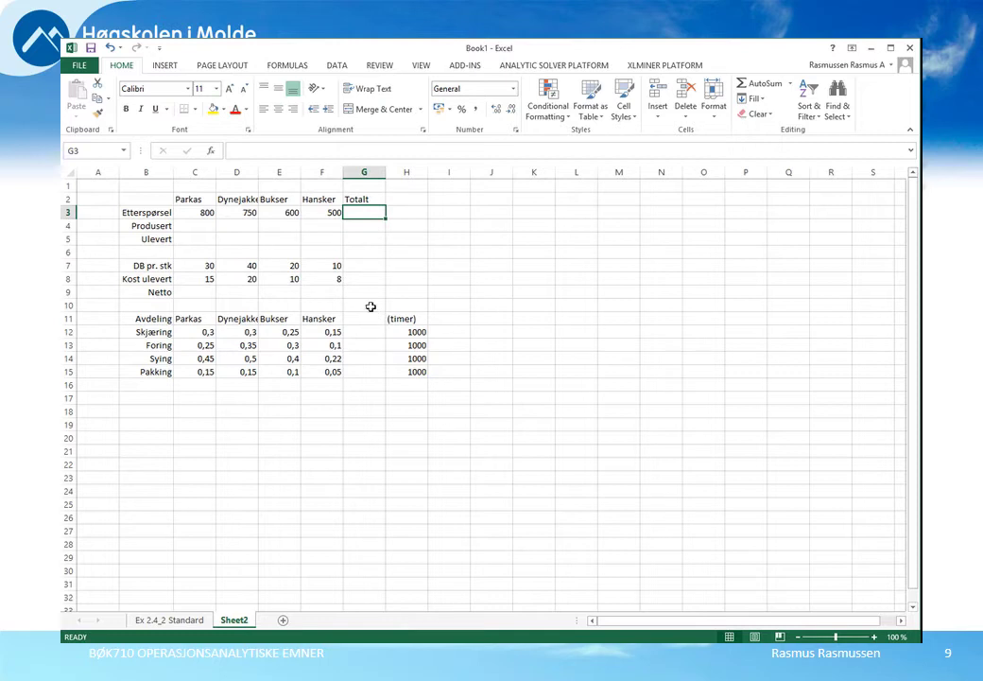
# - Copy the Totalt heading from G2 to G11 and replace the (timer) heading in H11 with Kapasitet
pyautogui.click(368, 203)
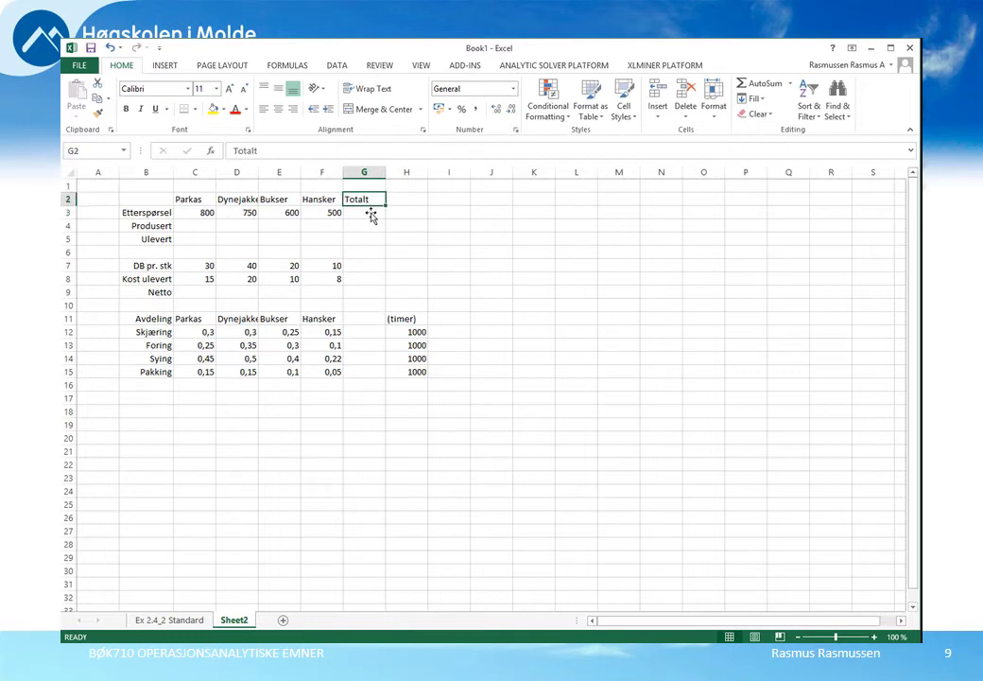
pyautogui.moveTo(370, 212); pyautogui.dragTo(367, 323)
pyautogui.press('ctrl')
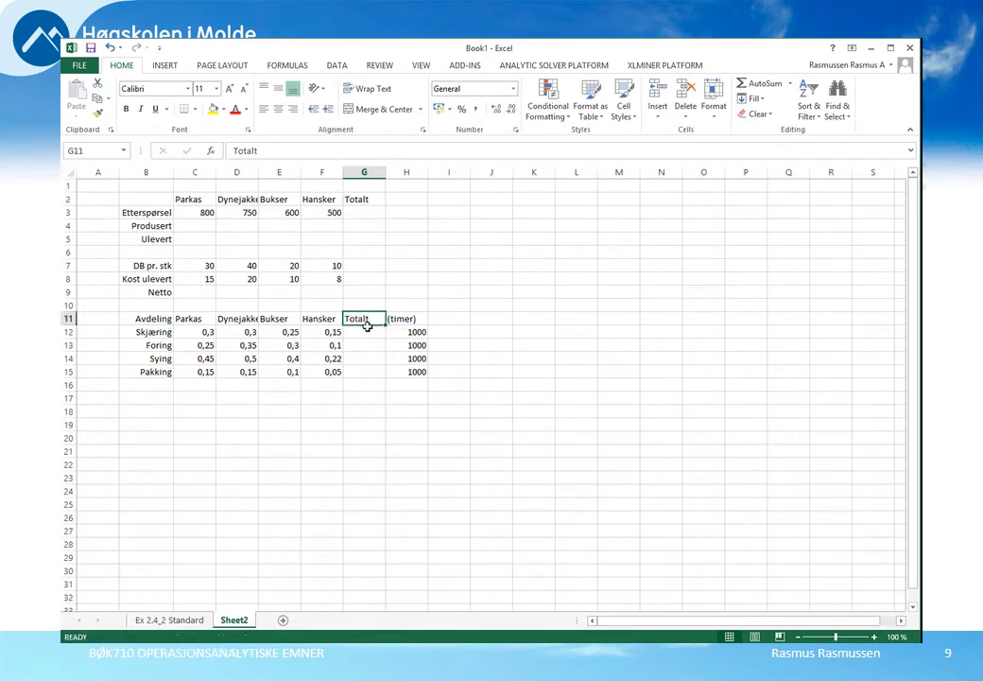
pyautogui.click(401, 322)
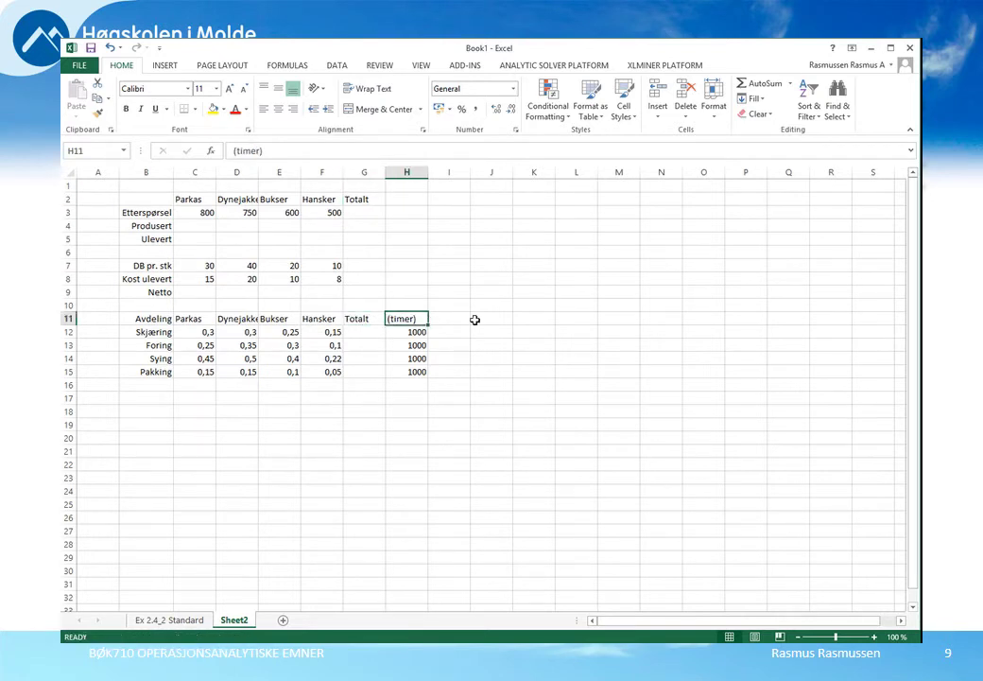
pyautogui.write('Kapasitet')
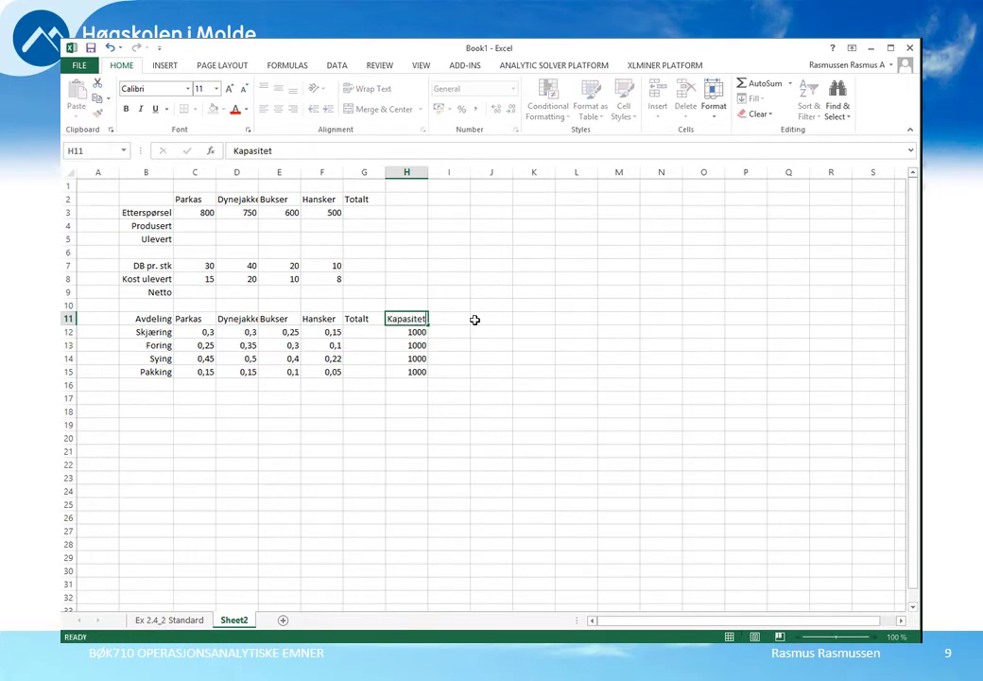
pyautogui.press('Return')
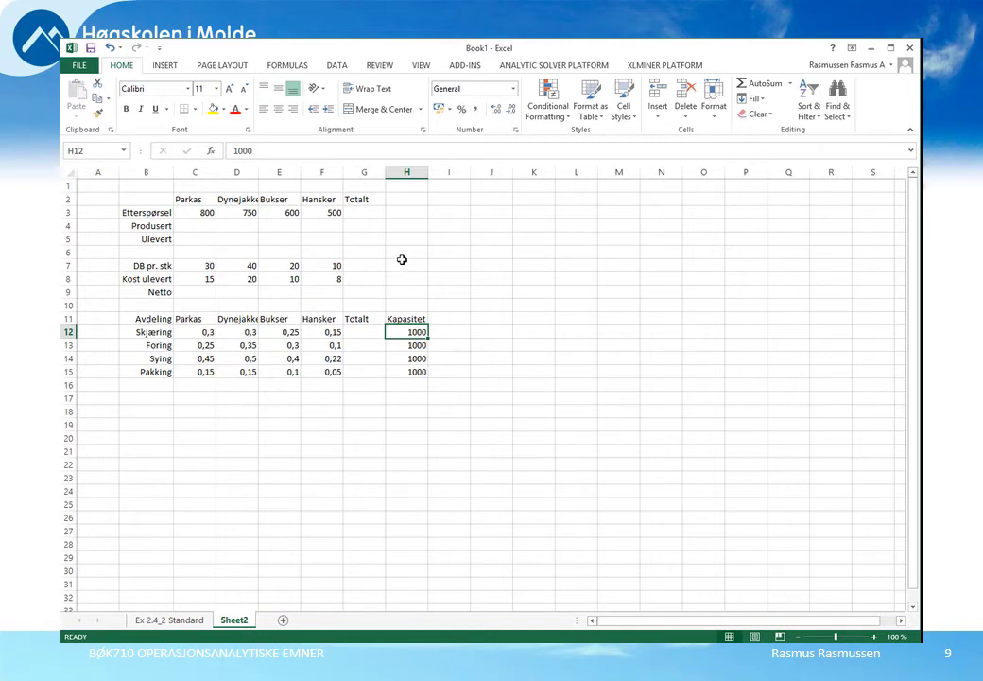
# - Autofit column D to its Dynejakke heading and check the resulting column width
pyautogui.click(237, 201)
pyautogui.moveTo(196, 205); pyautogui.dragTo(326, 210)
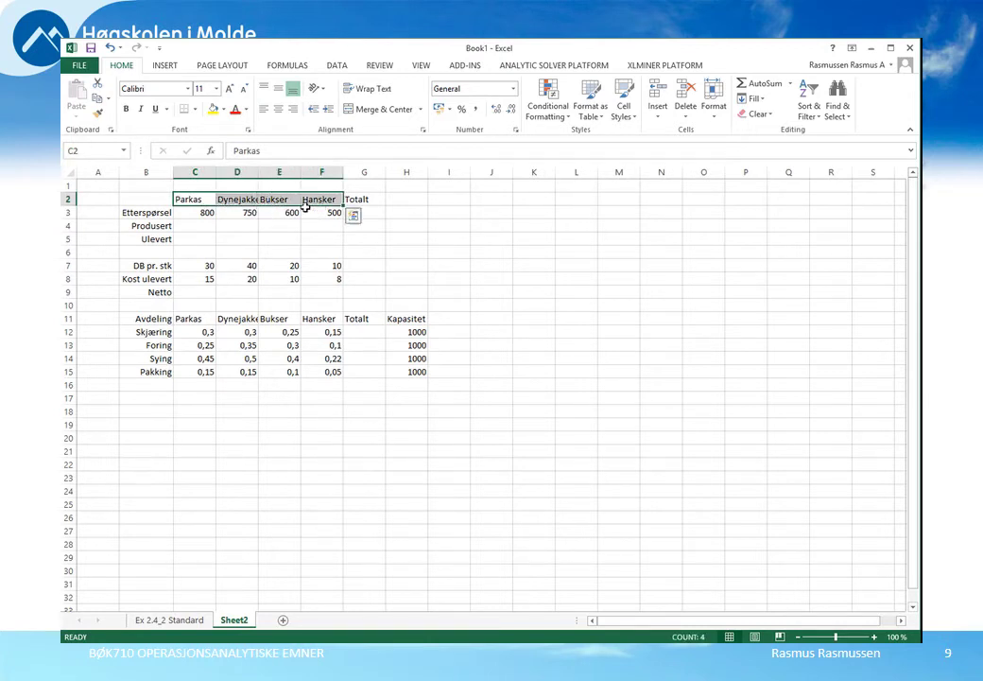
pyautogui.click(239, 202)
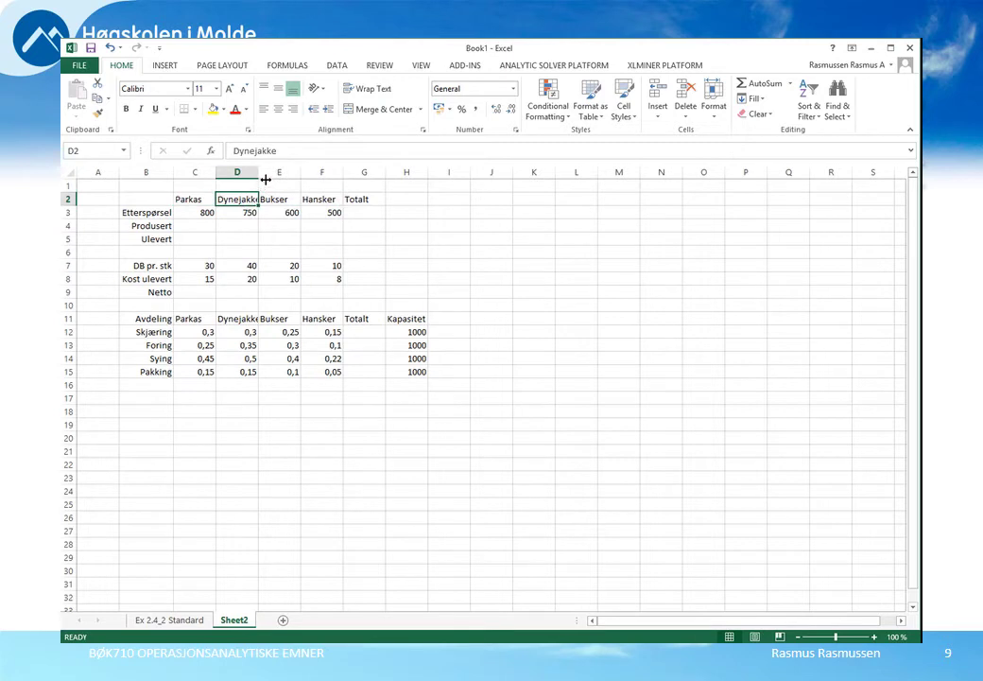
pyautogui.doubleClick(264, 178)
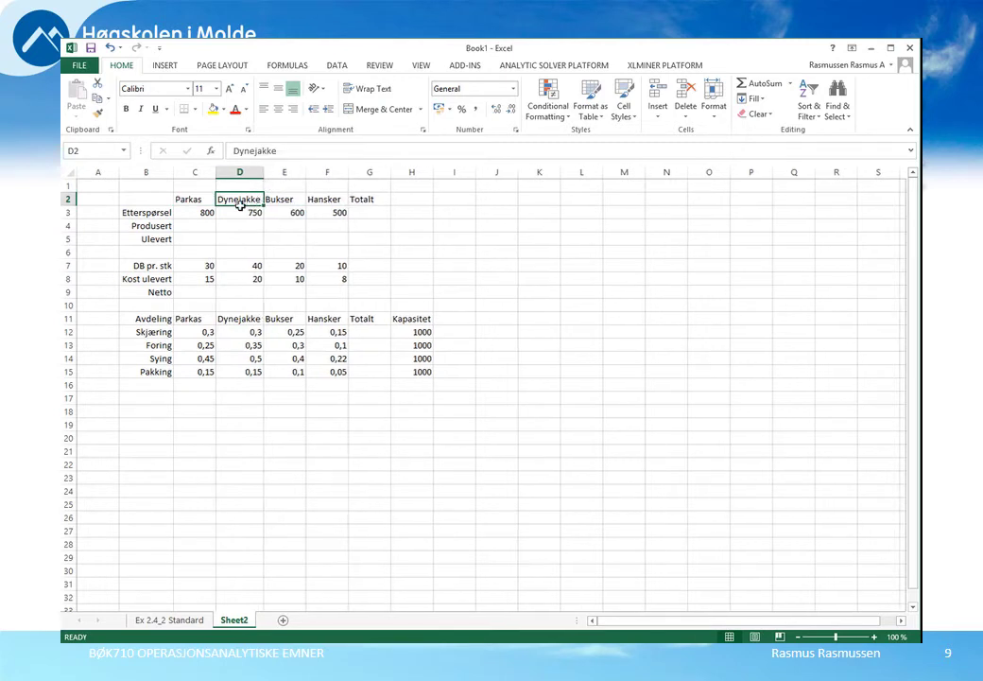
pyautogui.click(242, 173)
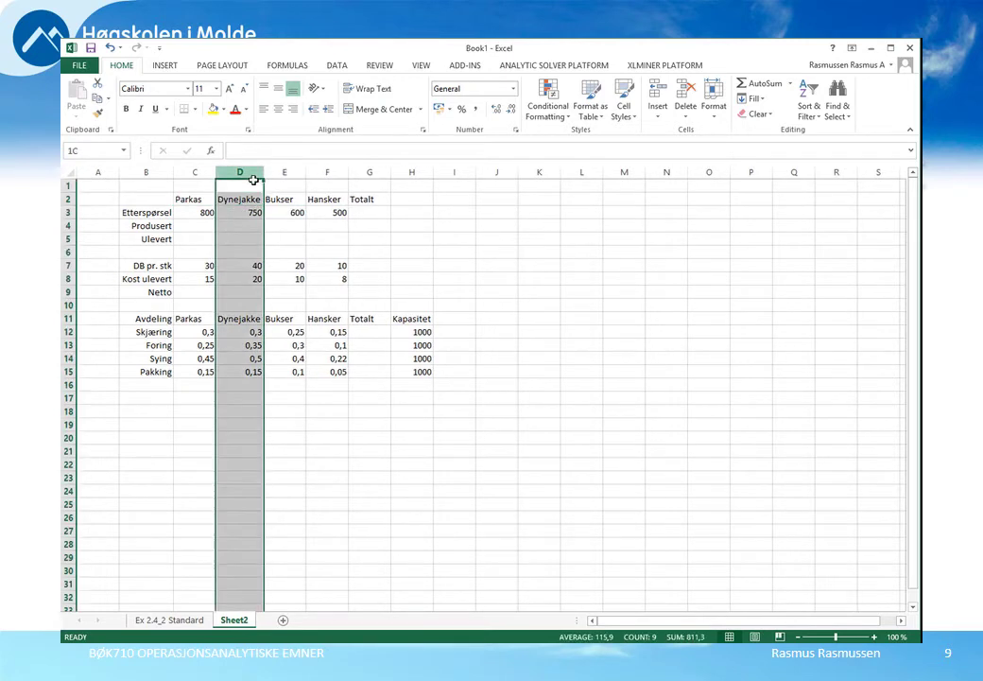
pyautogui.rightClick(244, 205)
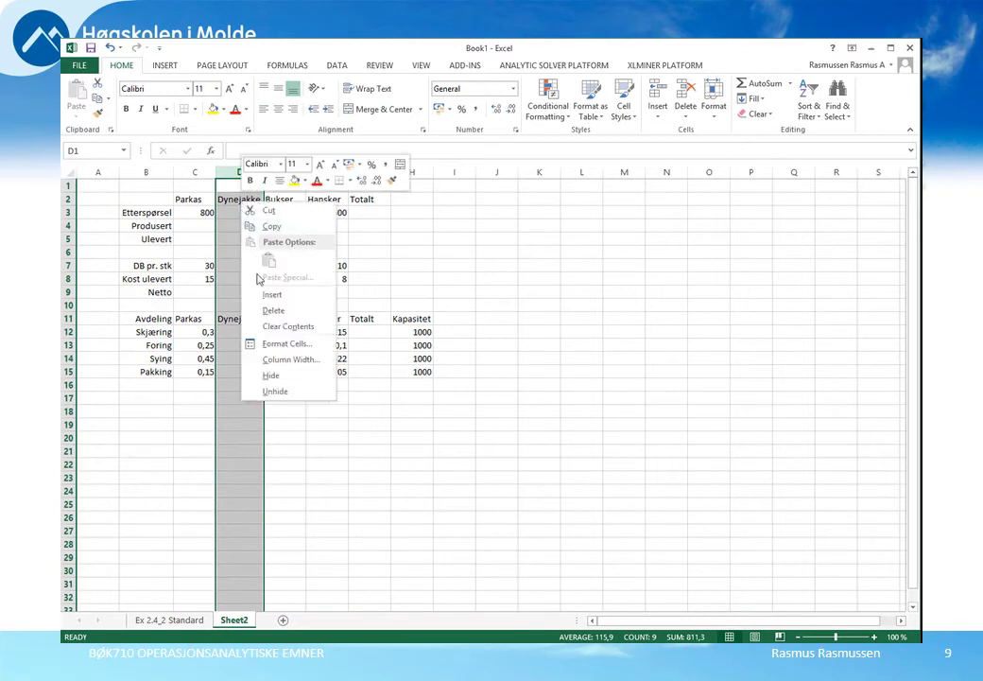
pyautogui.click(290, 360)
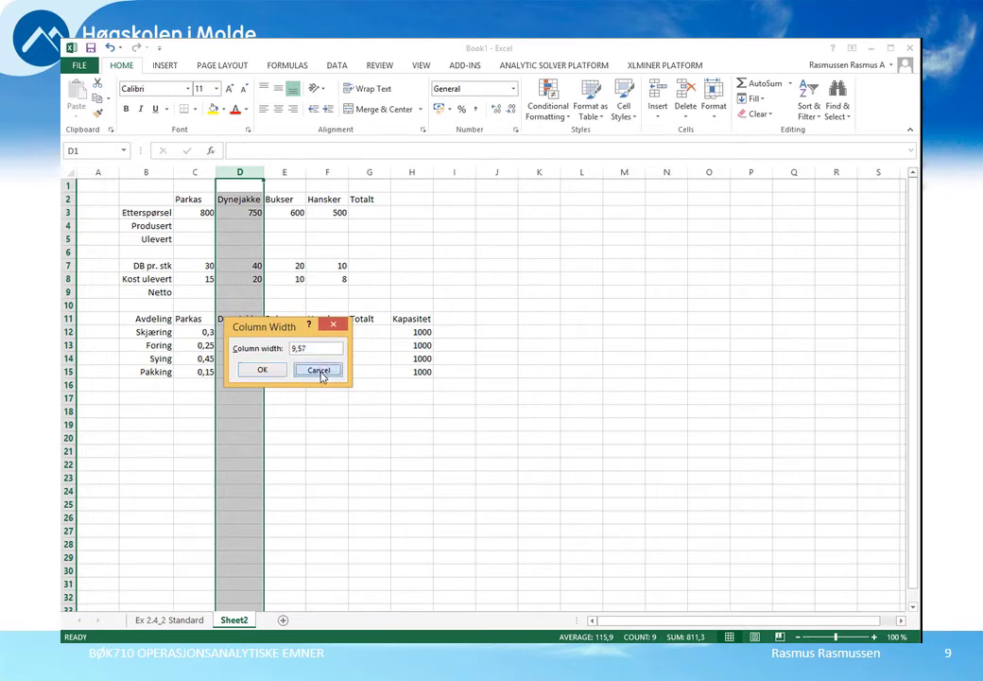
pyautogui.click(320, 370)
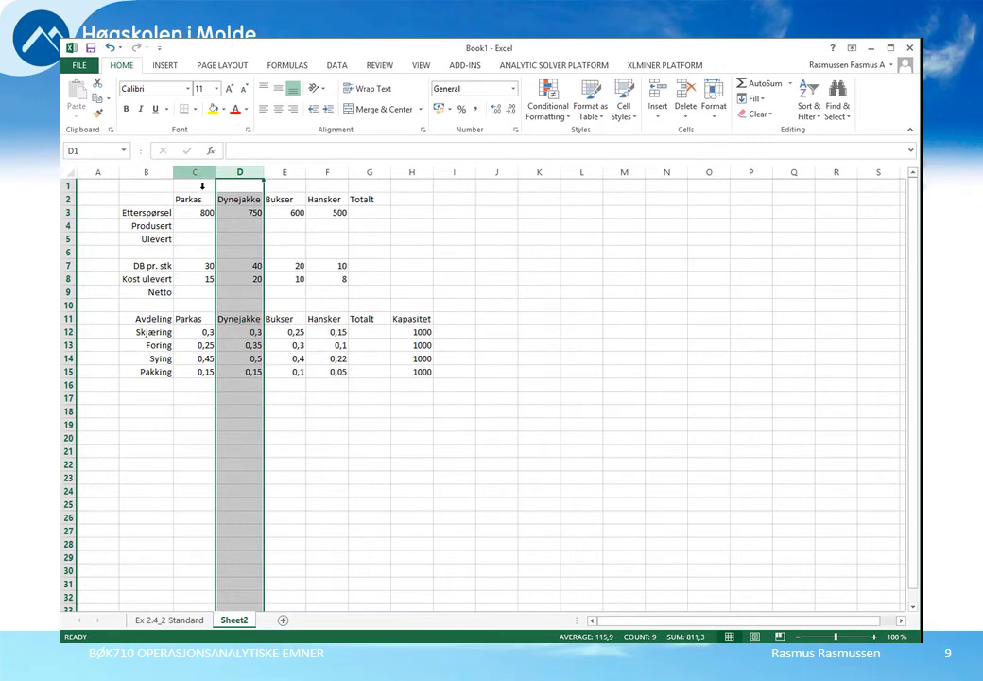
# - Give columns C through H one uniform width that fits the Dynejakke heading
pyautogui.moveTo(201, 186); pyautogui.dragTo(405, 186)
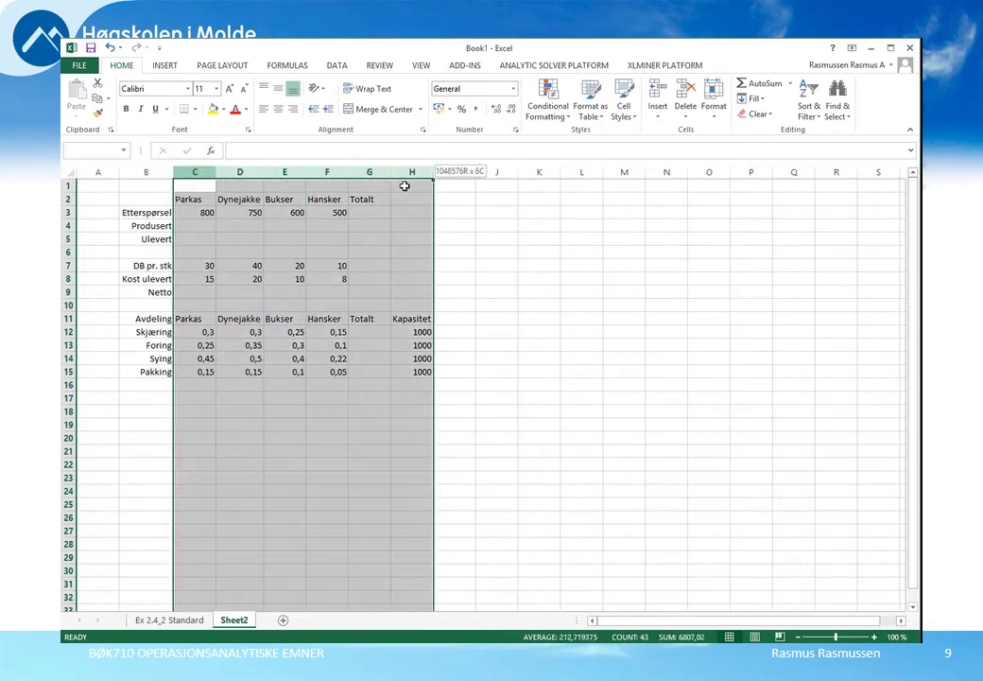
pyautogui.rightClick(371, 181)
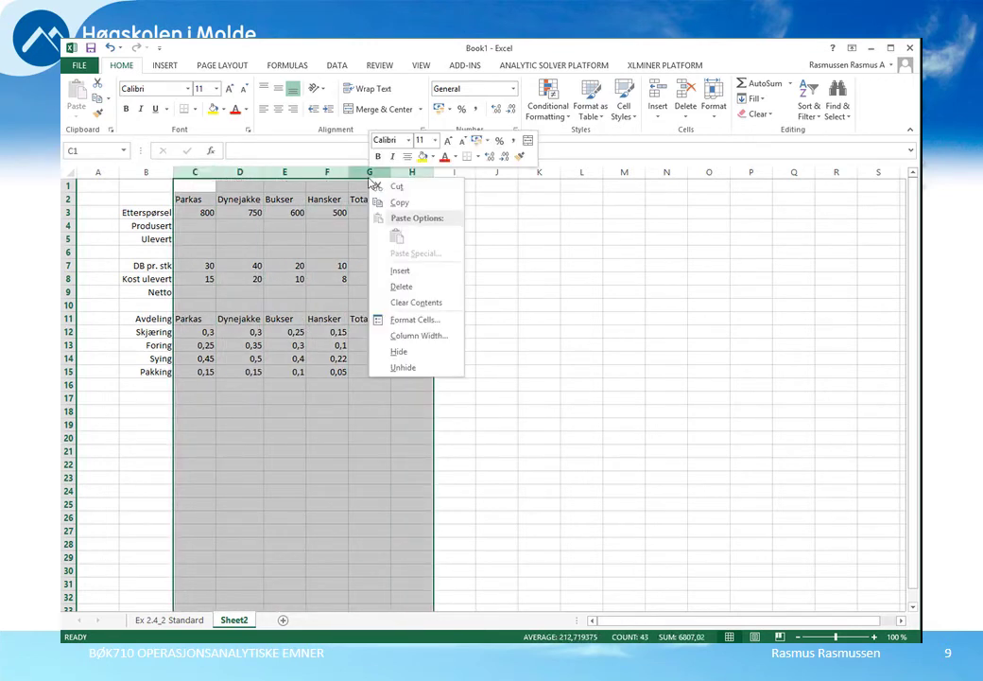
pyautogui.click(402, 336)
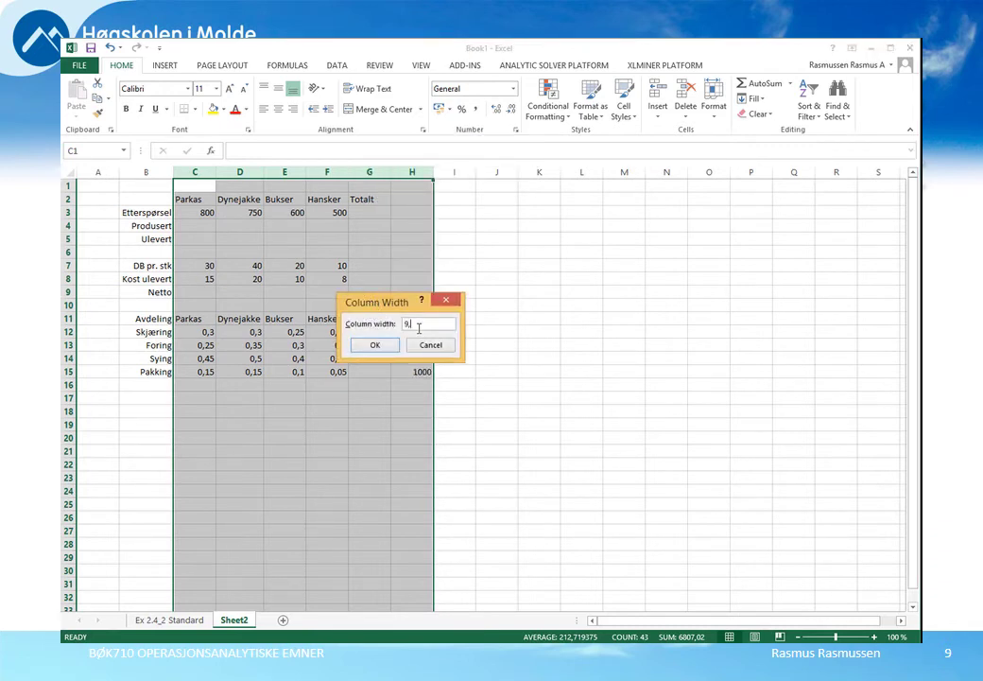
pyautogui.press('Return')
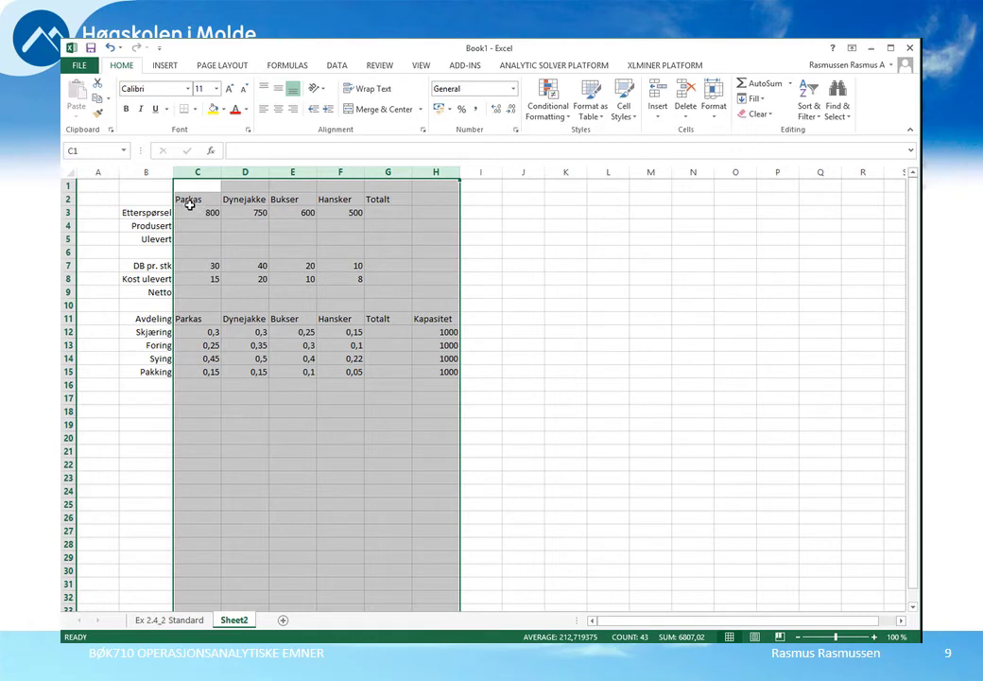
# - Format the headings in C2:G2 and B11:H11 as right-aligned and bold with a top and thick bottom border
pyautogui.moveTo(194, 203); pyautogui.dragTo(405, 206)
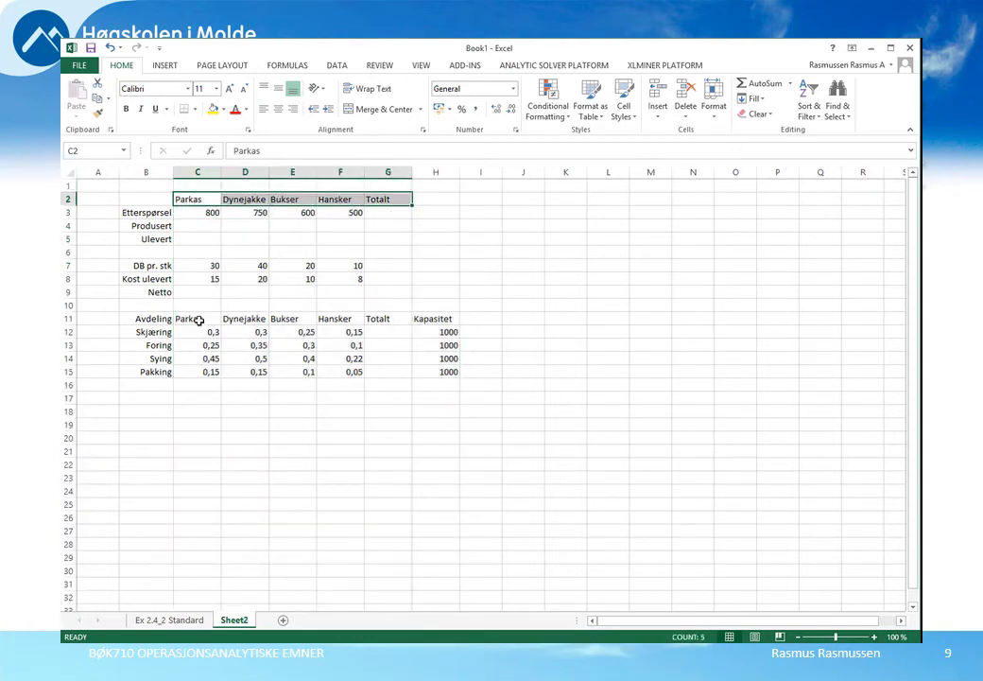
pyautogui.moveTo(161, 323); pyautogui.dragTo(438, 322)
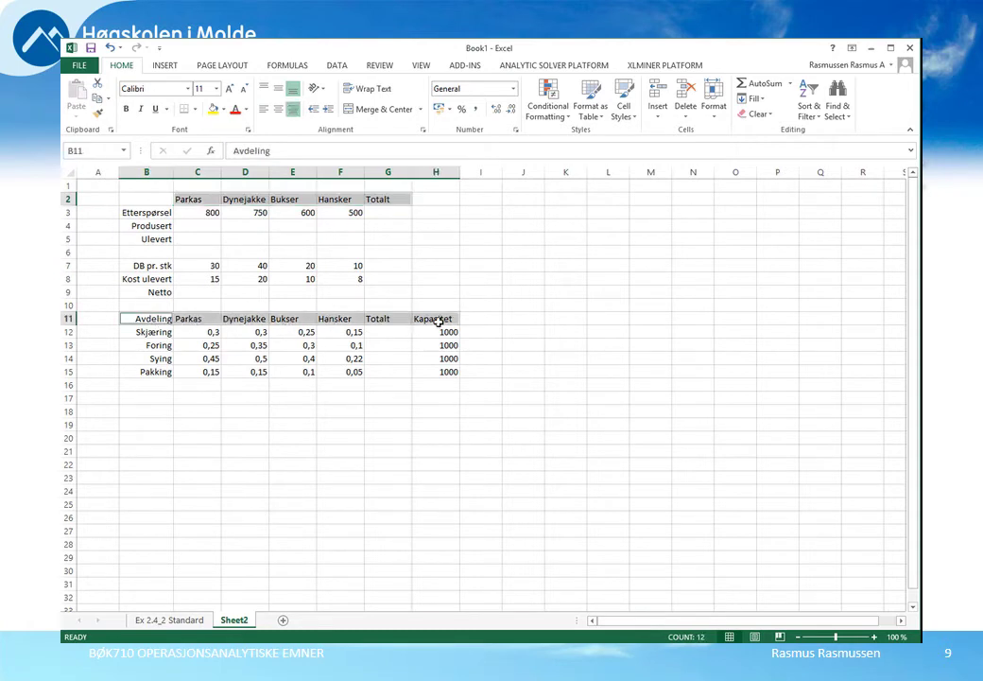
pyautogui.click(294, 111)
pyautogui.click(294, 111)
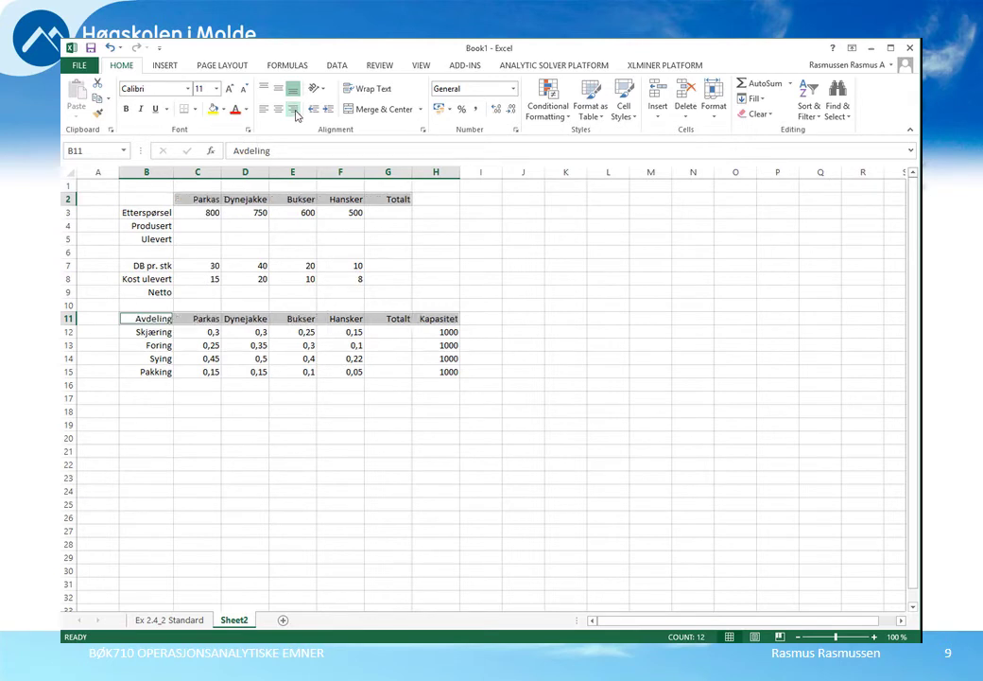
pyautogui.click(127, 110)
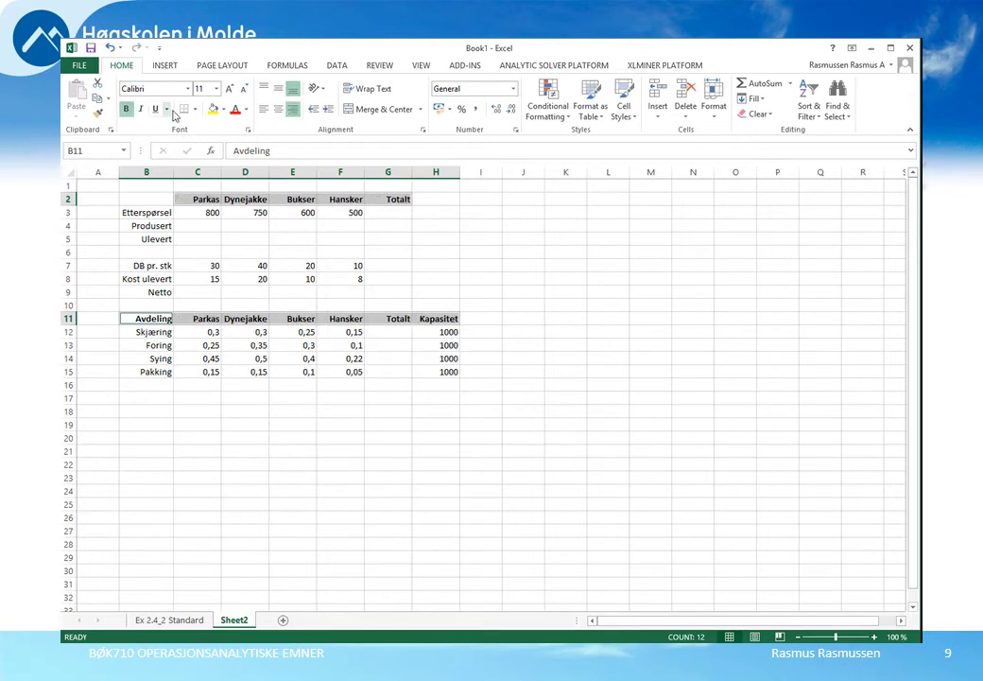
pyautogui.click(195, 110)
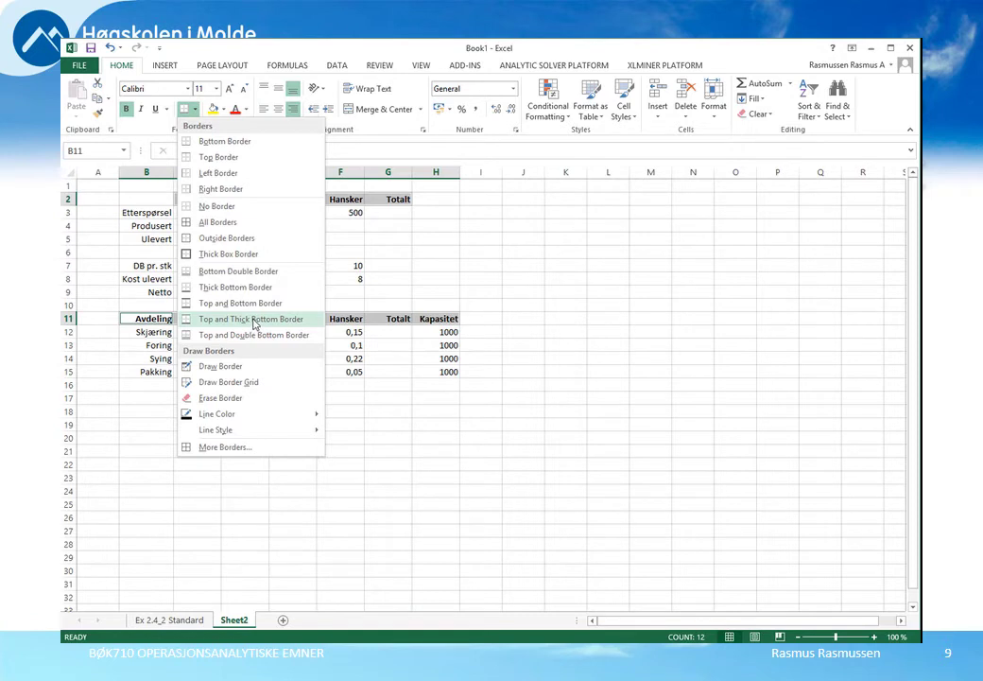
pyautogui.click(253, 323)
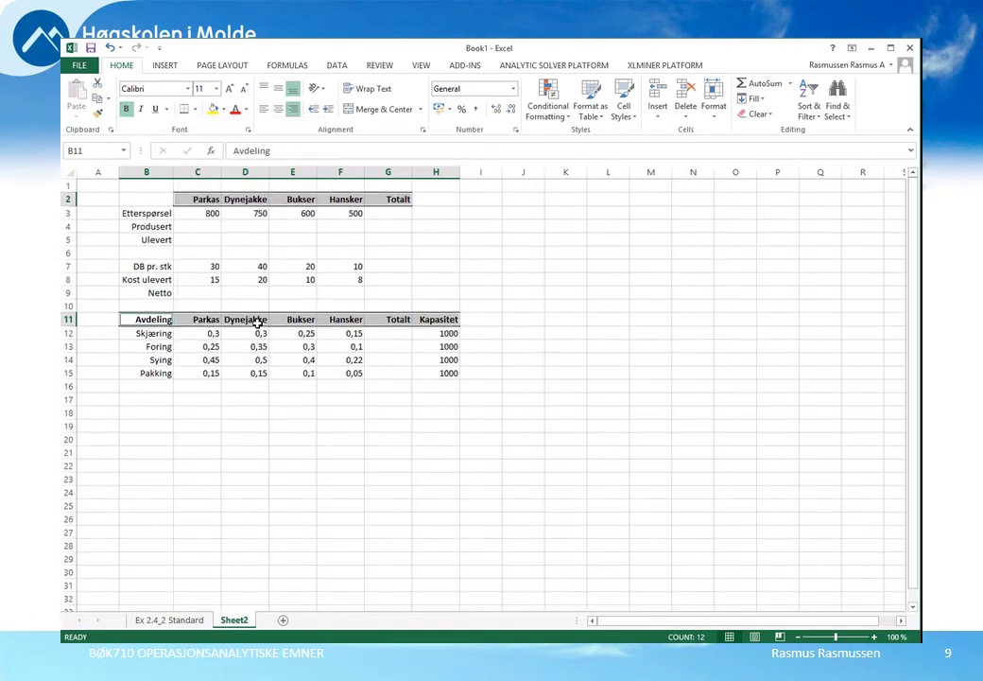
pyautogui.click(388, 227)
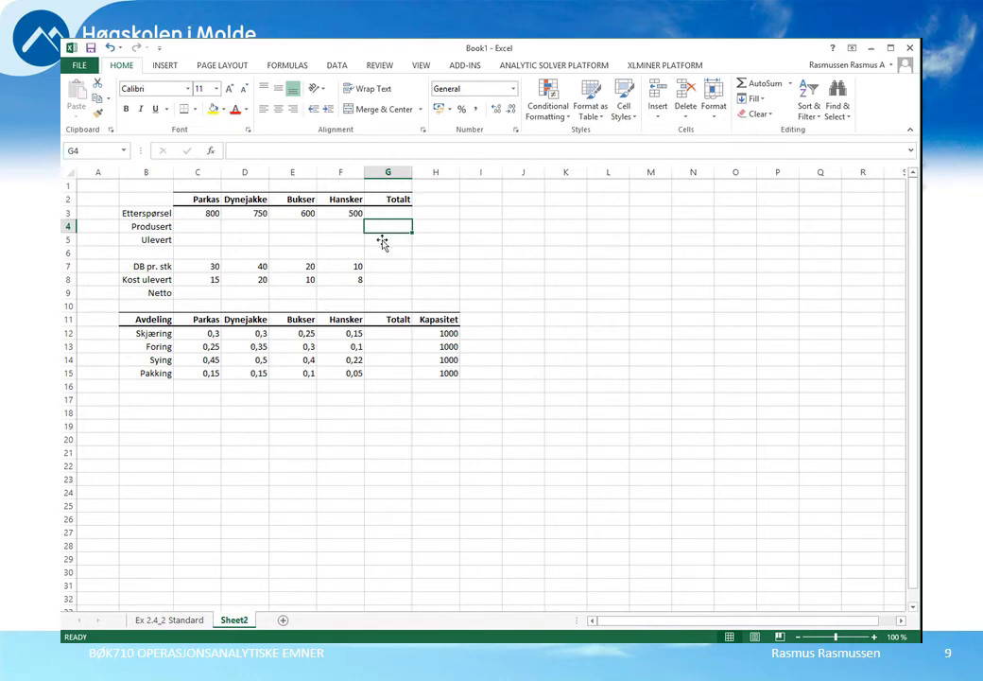
pyautogui.moveTo(209, 230); pyautogui.dragTo(336, 231)
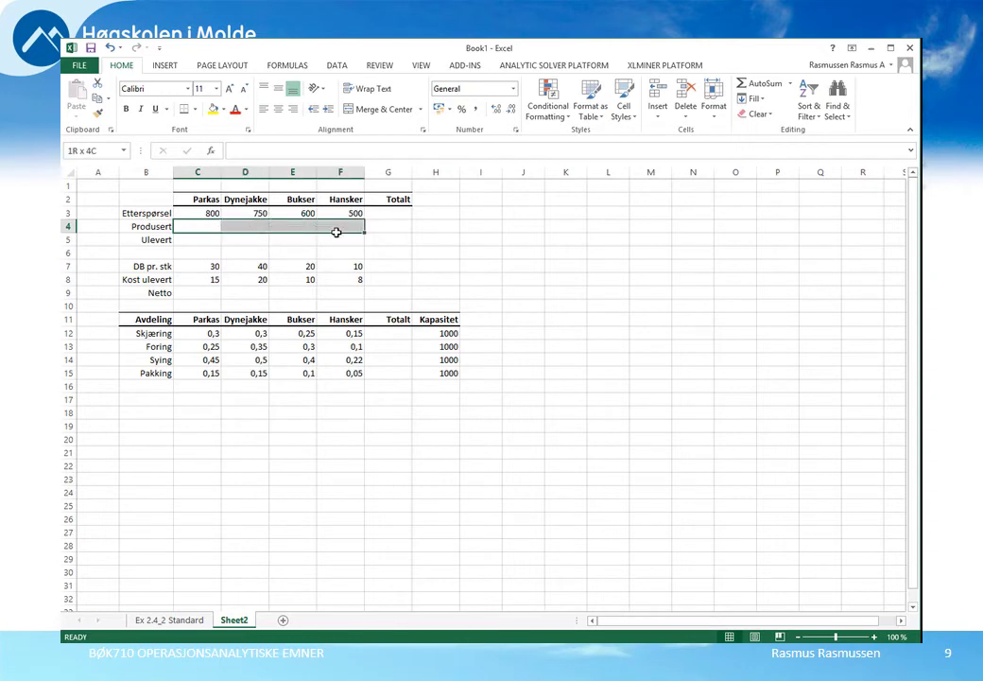
pyautogui.moveTo(208, 244); pyautogui.dragTo(342, 244)
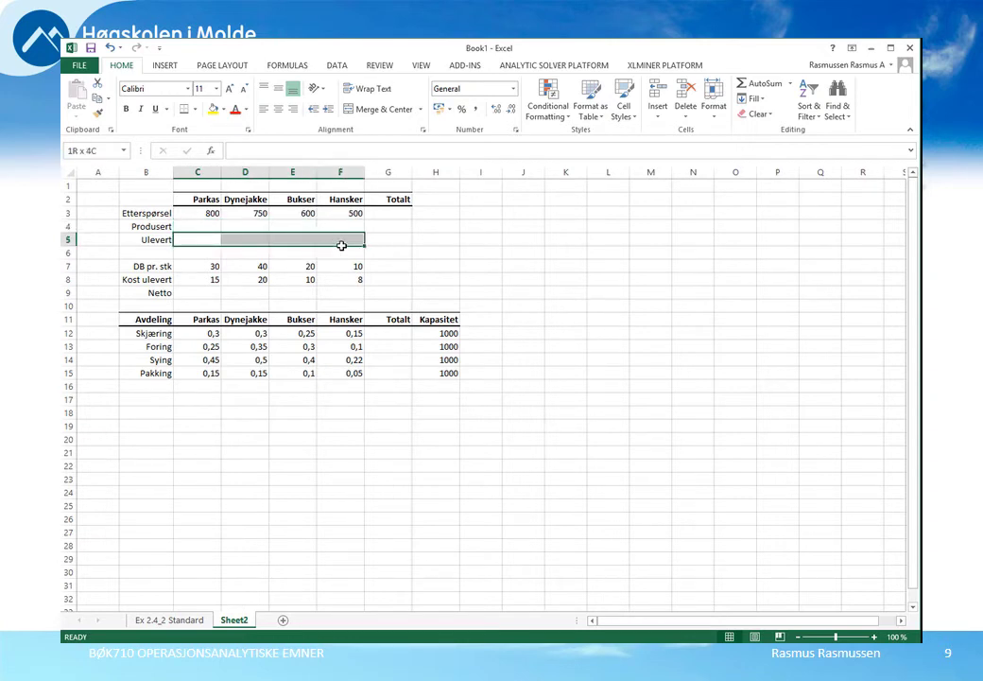
# - Enter =SUMPRODUCT($C$4:$F$4;C7:F7) in G7 to total the DB pr. stk row over the produced quantities
pyautogui.click(390, 273)
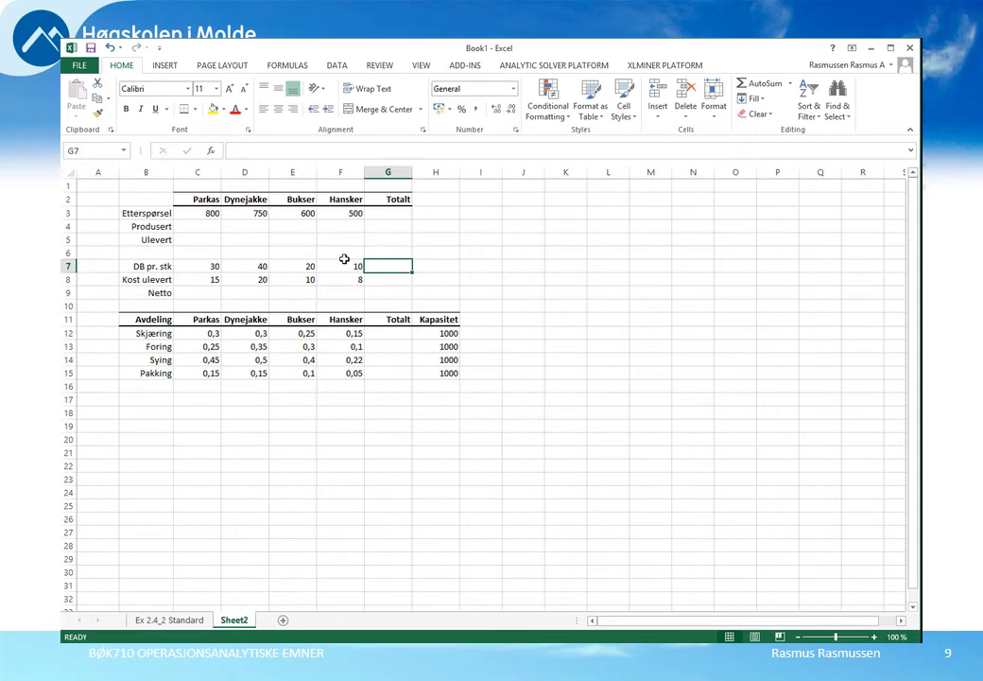
pyautogui.write('=su')
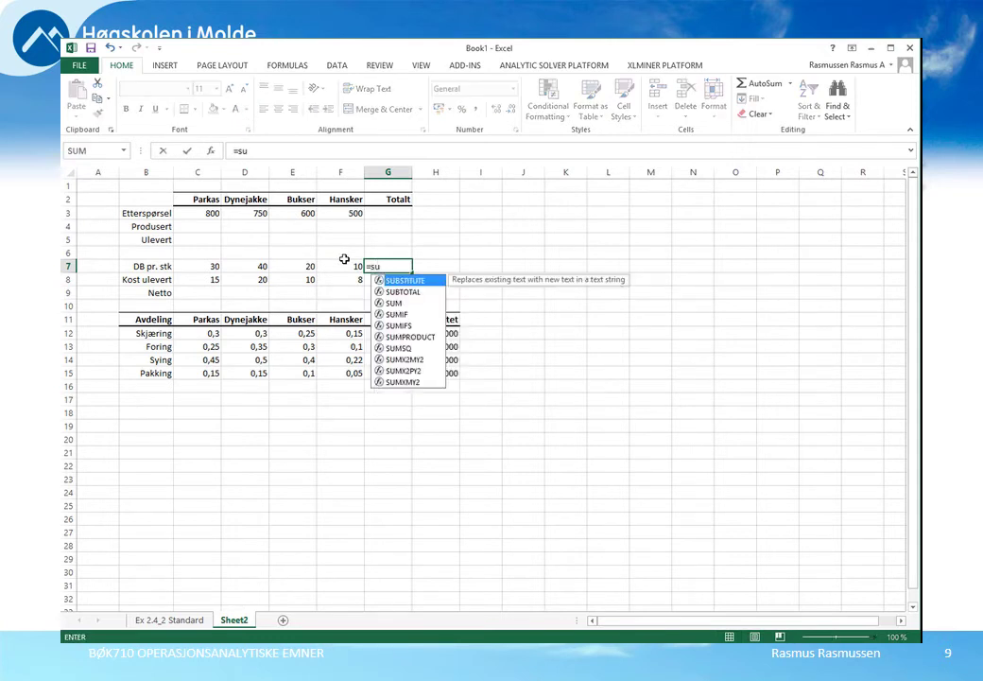
pyautogui.write('mp')
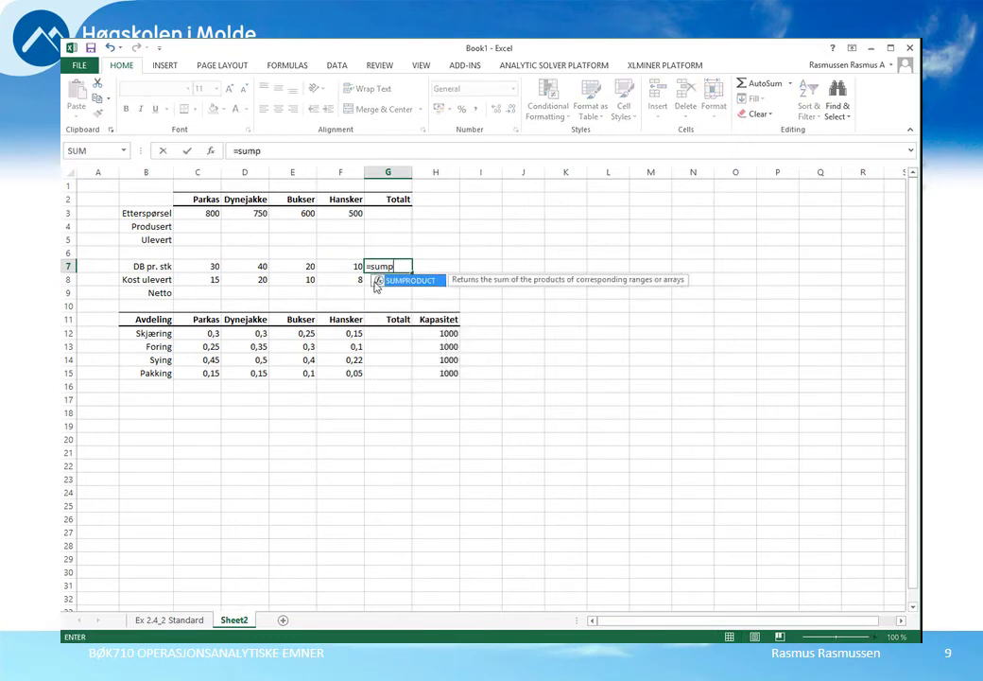
pyautogui.doubleClick(379, 281)
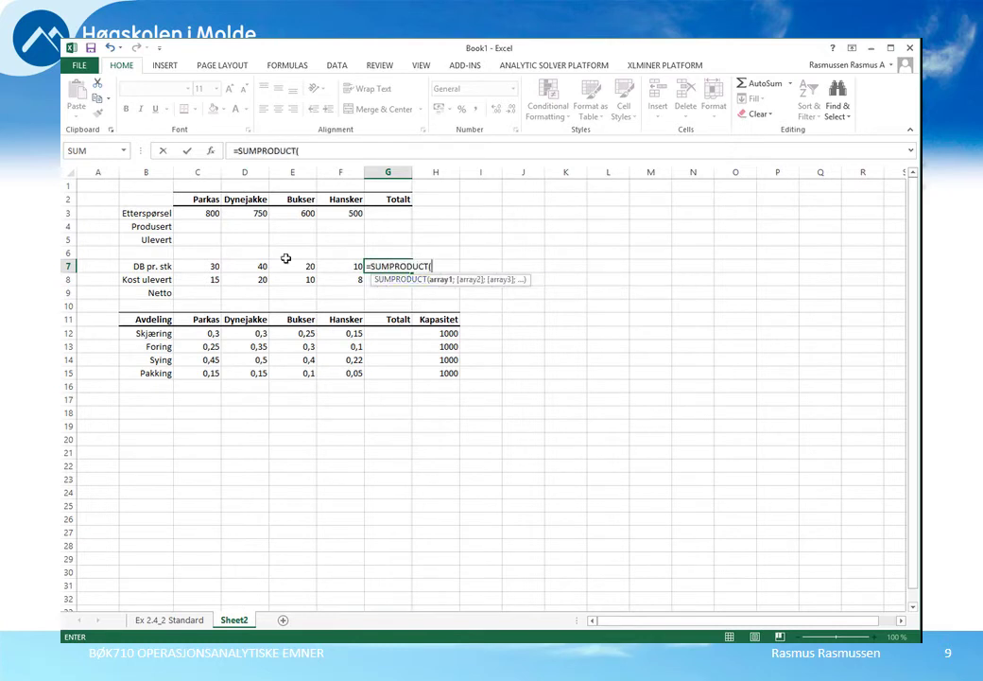
pyautogui.moveTo(197, 230); pyautogui.dragTo(330, 233)
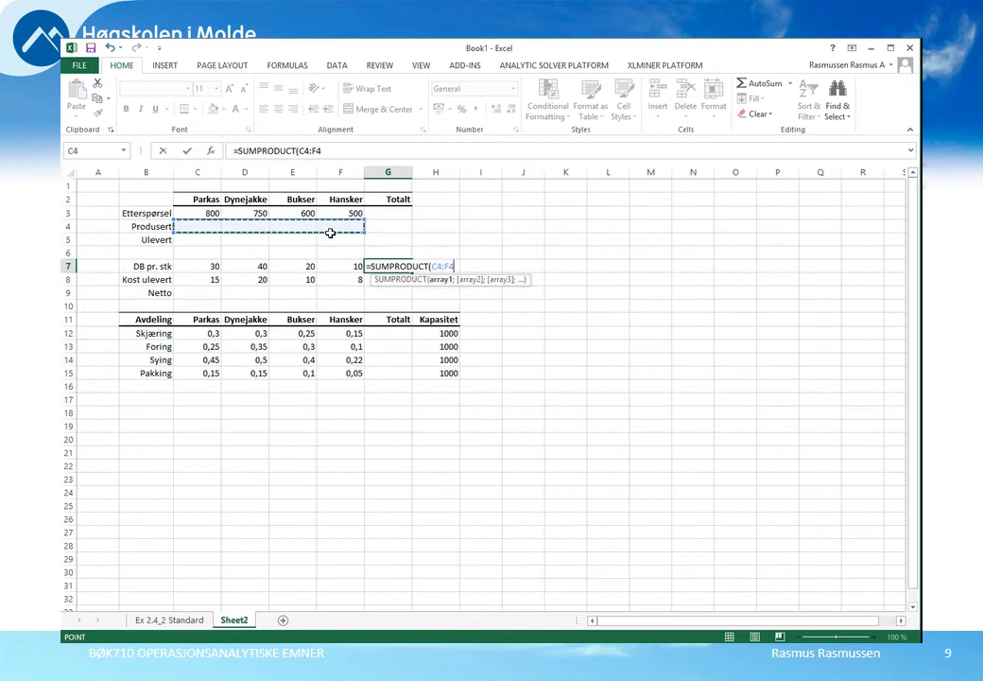
pyautogui.press('F4')
pyautogui.write(';')
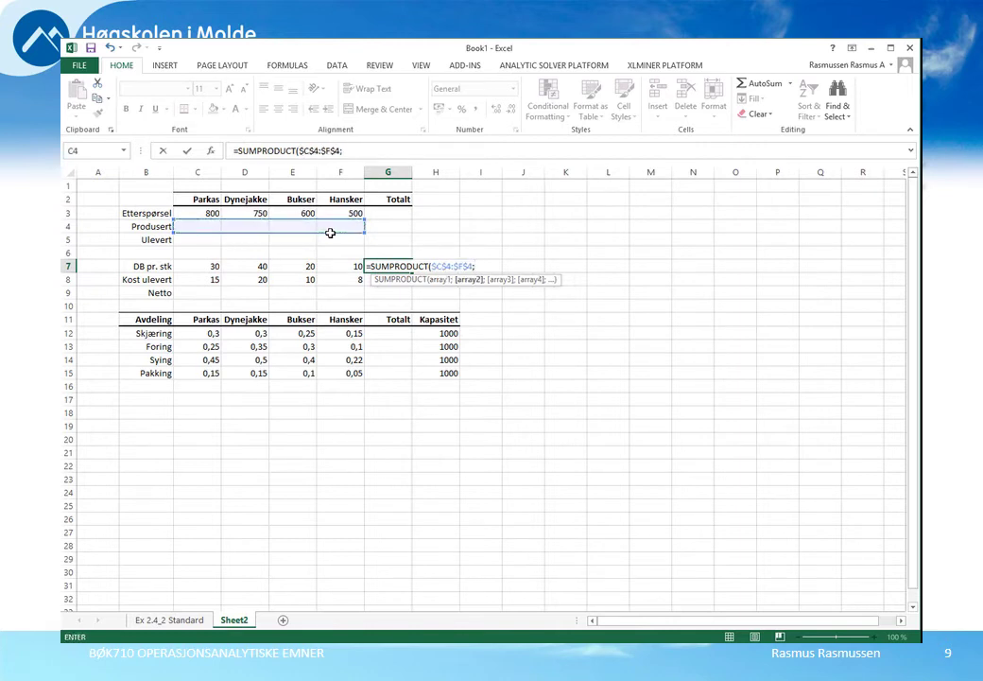
pyautogui.moveTo(200, 269); pyautogui.dragTo(331, 273)
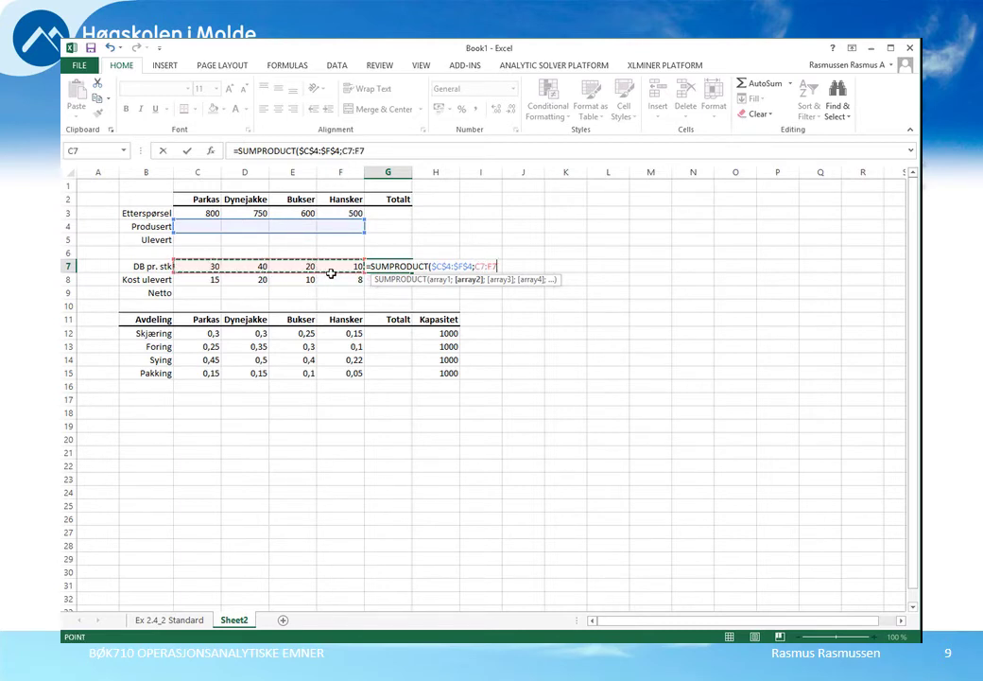
pyautogui.write(')')
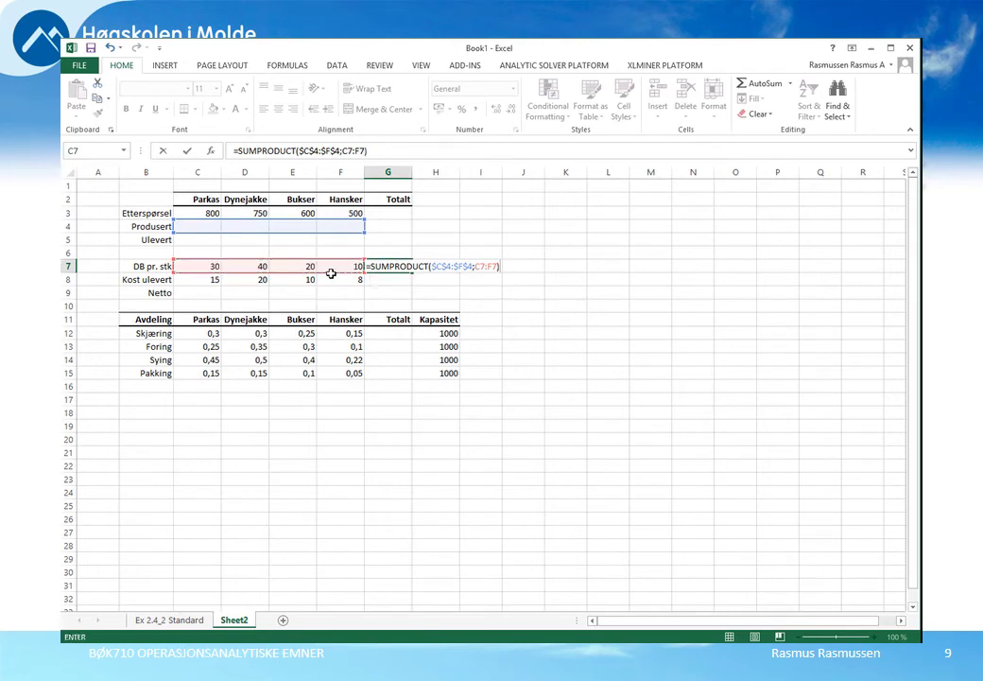
pyautogui.press('Return')
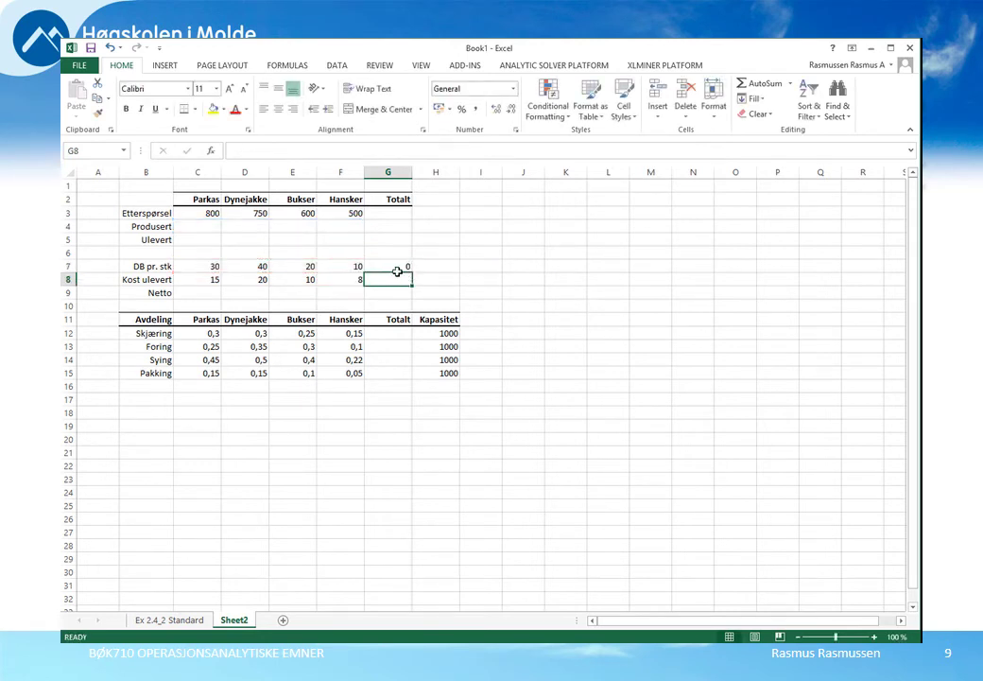
pyautogui.click(397, 271)
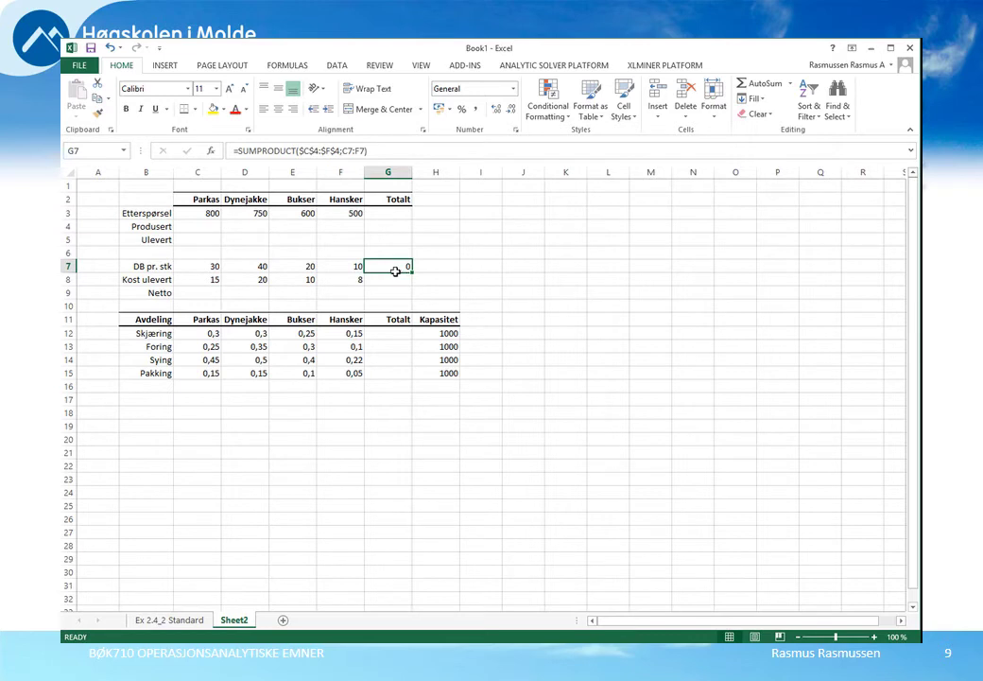
# - Copy the total formula from G7 into G12:G15 and check the ranges referenced by the formula in G15
pyautogui.hotkey('ctrl', 'c')
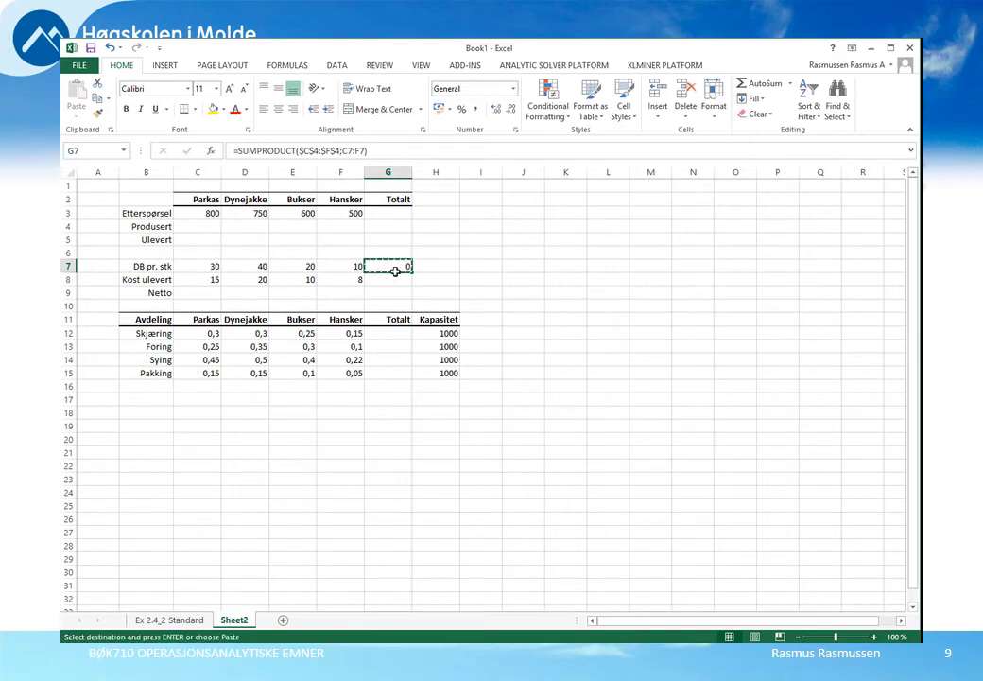
pyautogui.moveTo(389, 335); pyautogui.dragTo(394, 378)
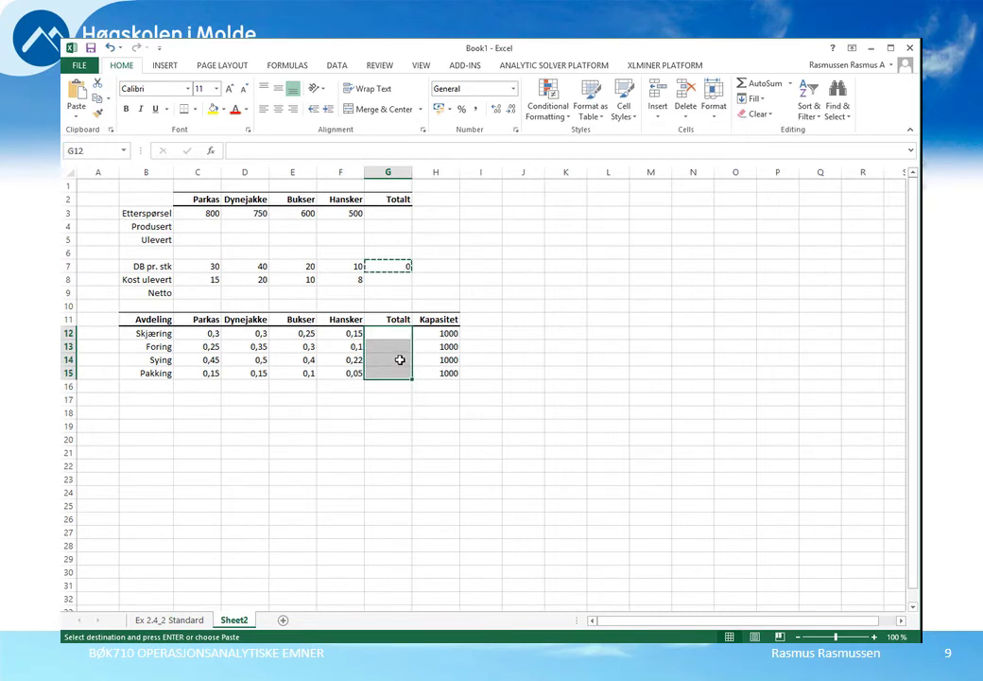
pyautogui.rightClick(395, 367)
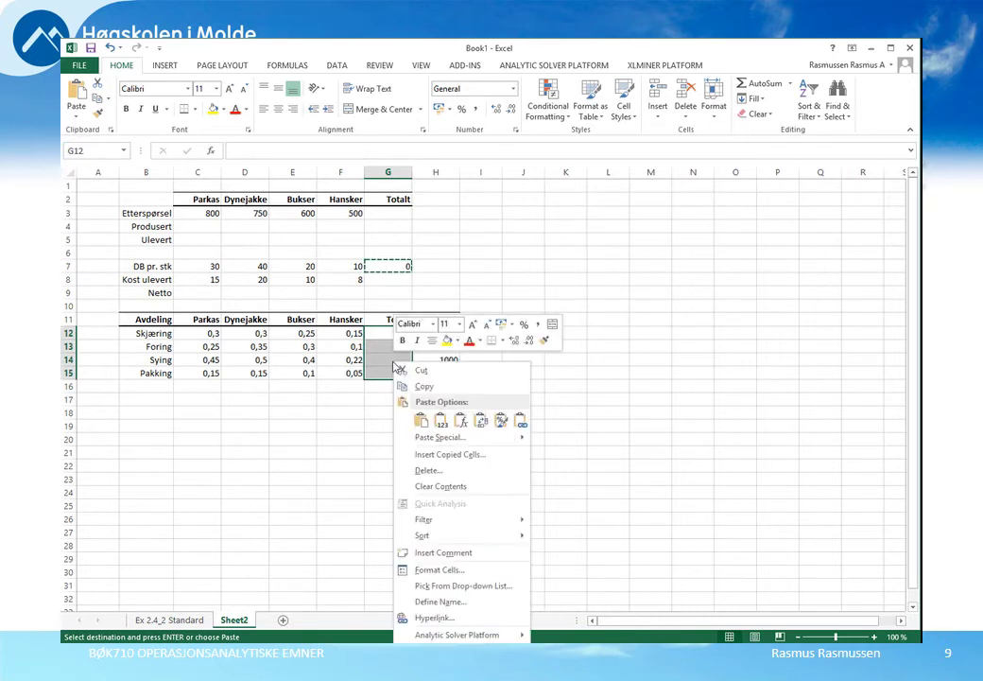
pyautogui.click(422, 420)
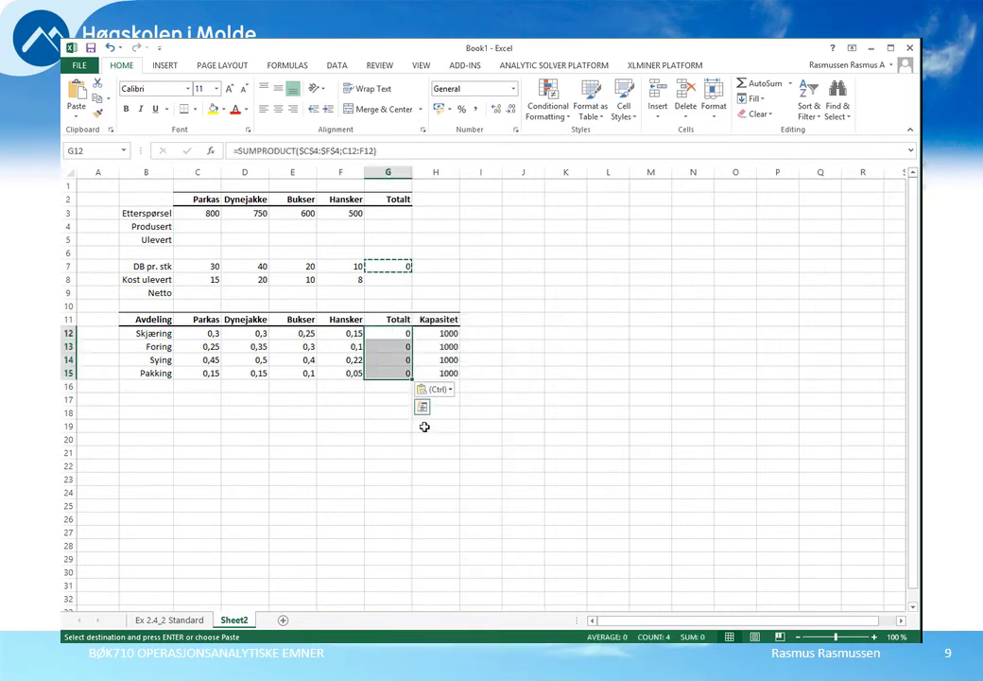
pyautogui.click(396, 376)
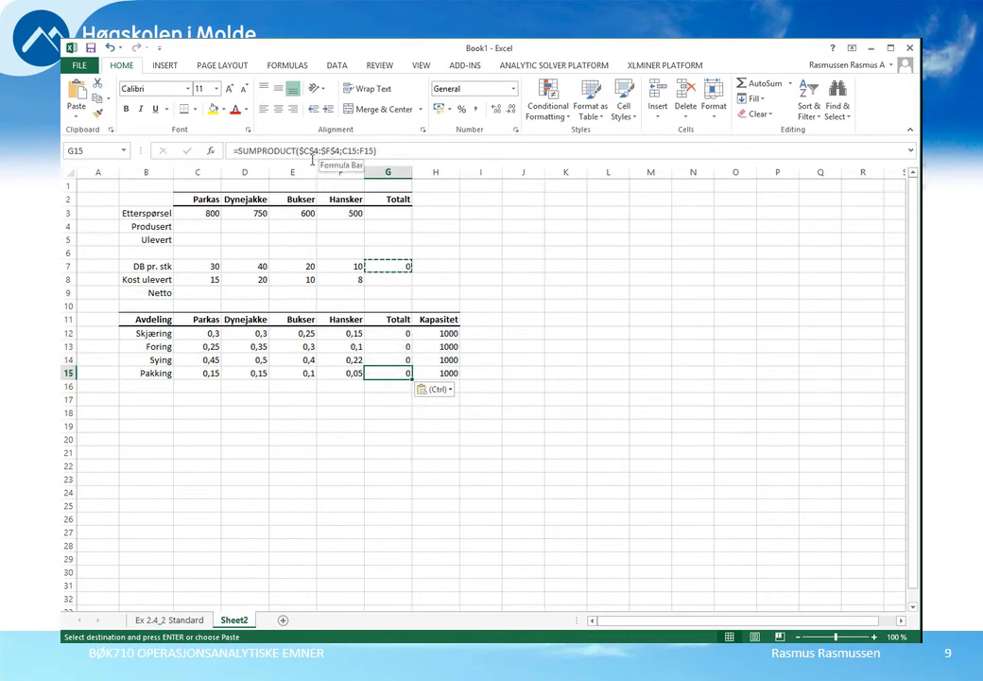
pyautogui.click(300, 151)
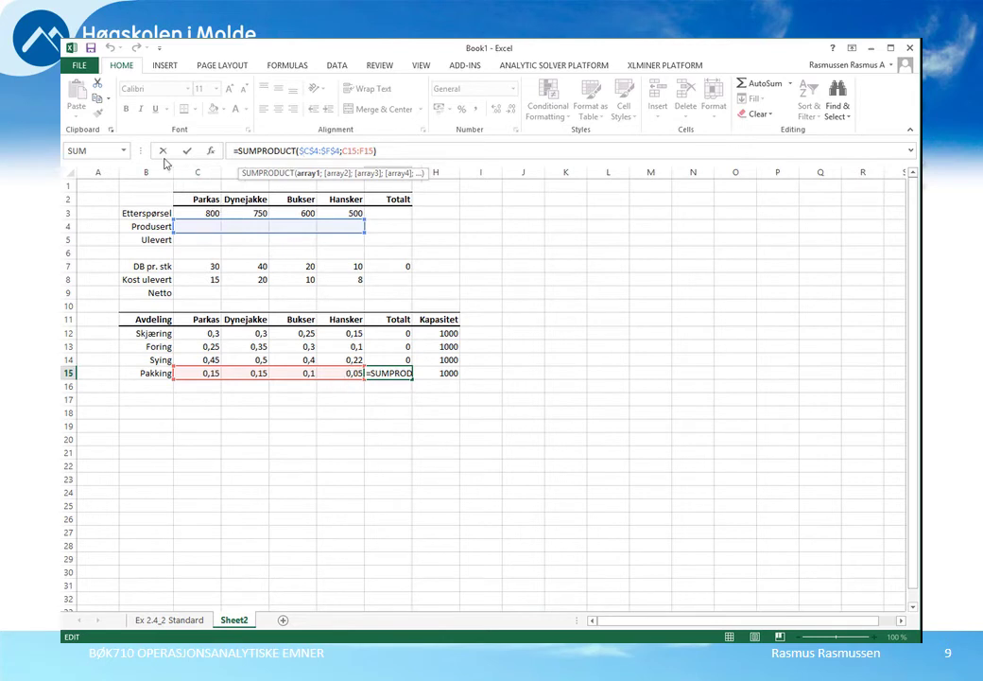
pyautogui.click(186, 150)
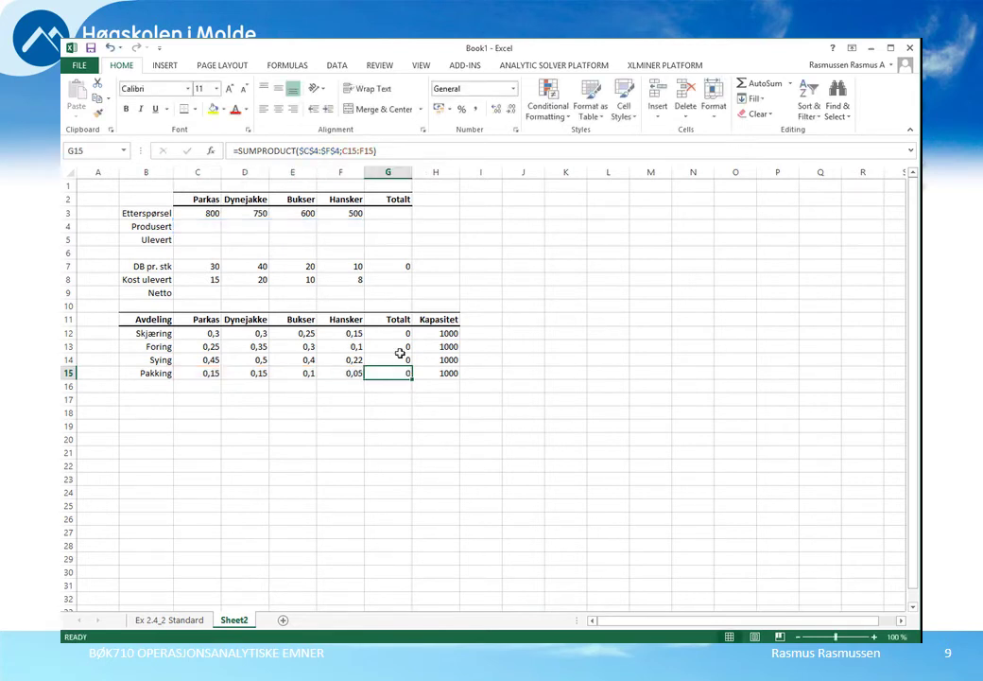
# - Format the department totals in G12:G15 as bold with a green font color
pyautogui.moveTo(400, 333); pyautogui.dragTo(396, 374)
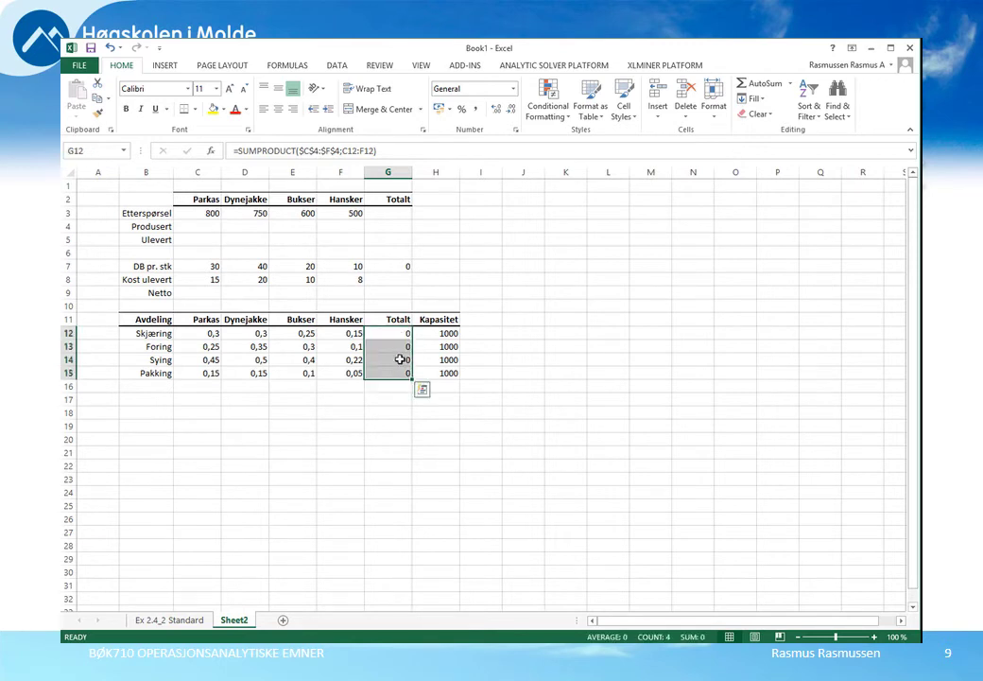
pyautogui.click(248, 113)
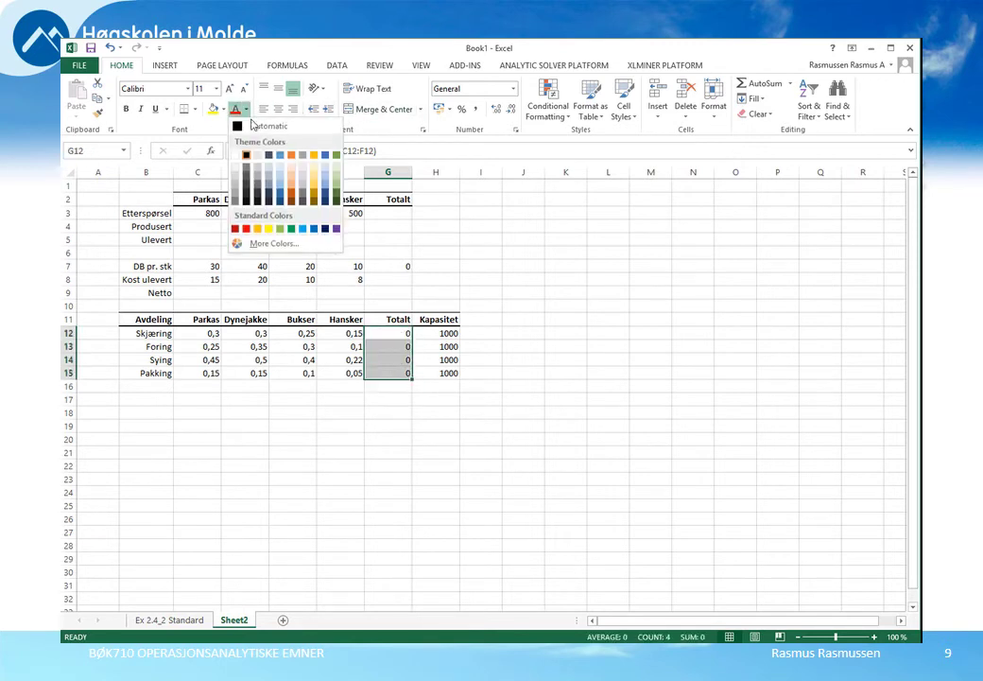
pyautogui.click(290, 227)
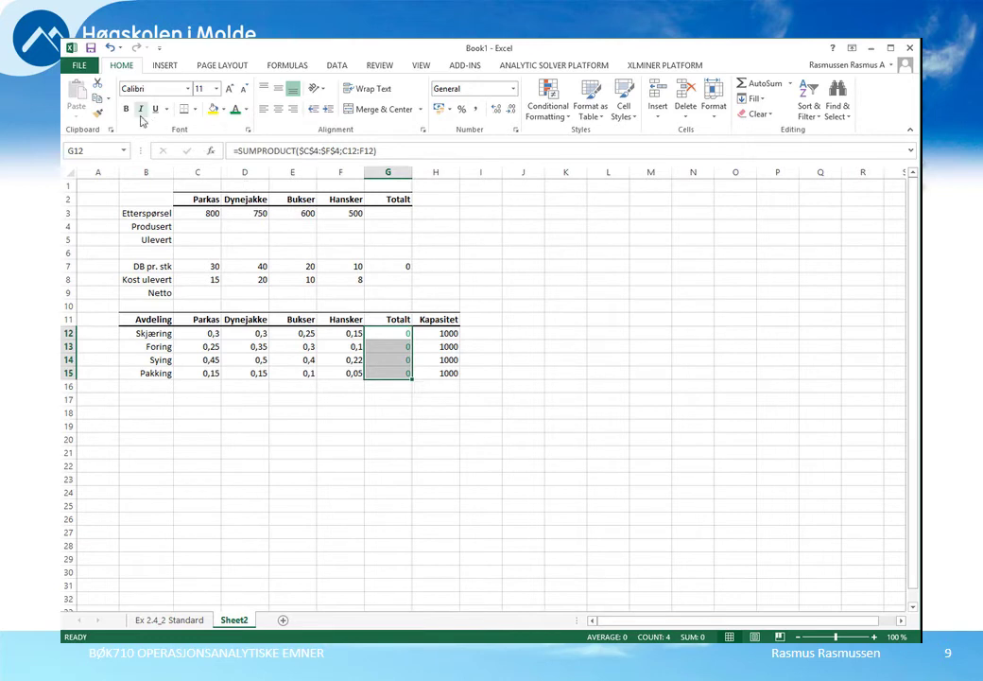
# - Fill the G7 formula down into G8 and move its first range to the Ulevert row, giving =SUMPRODUCT($C$5:$F$5;C8:F8)
pyautogui.click(391, 271)
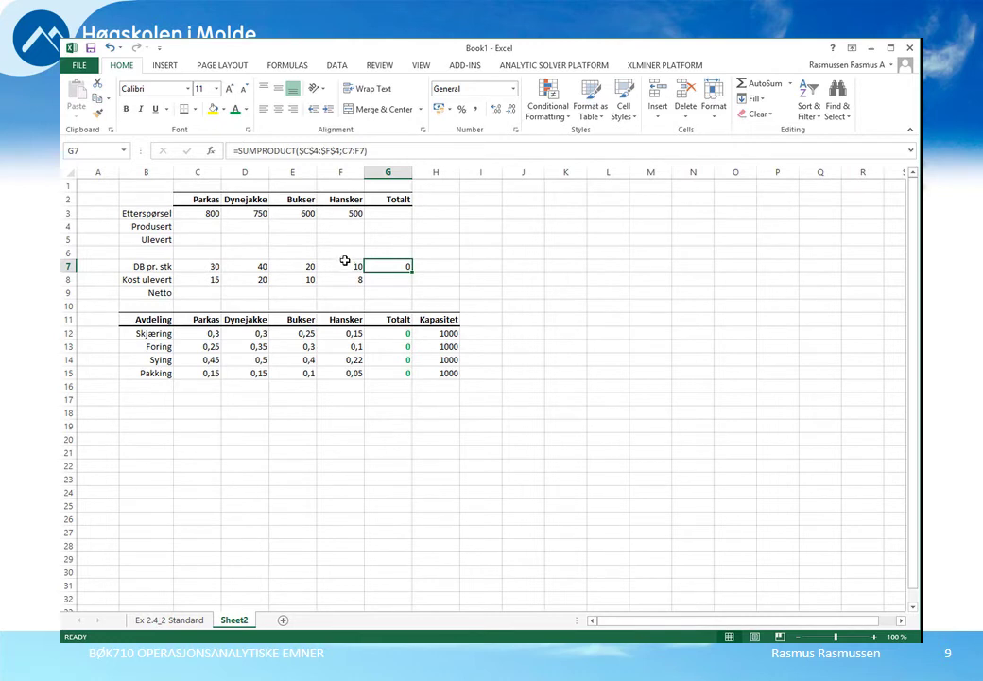
pyautogui.moveTo(416, 278); pyautogui.dragTo(413, 287)
pyautogui.click(410, 281)
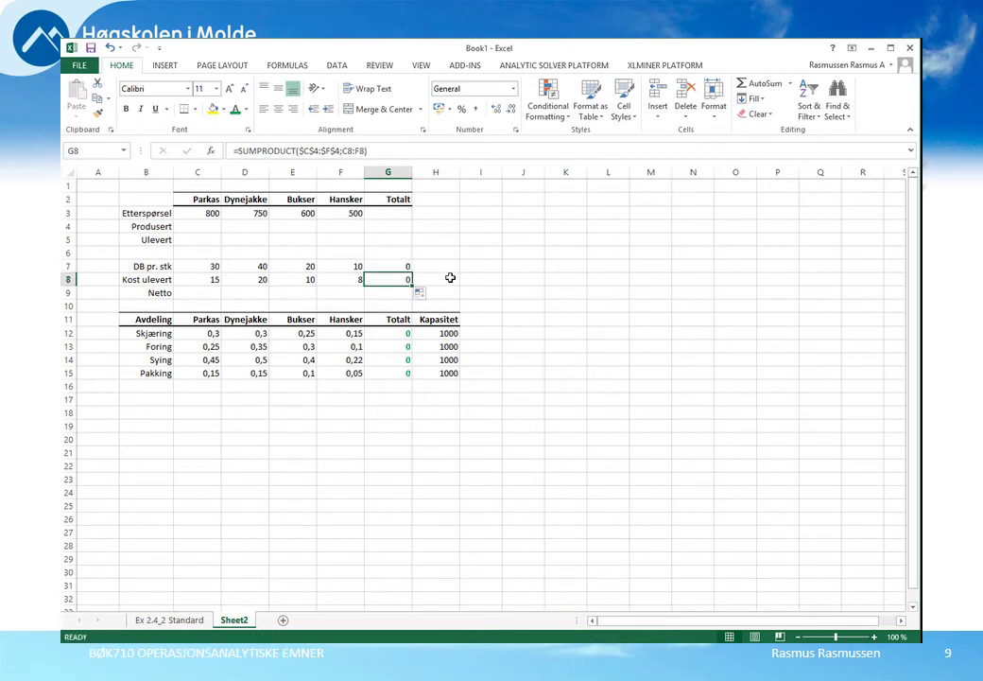
pyautogui.click(342, 152)
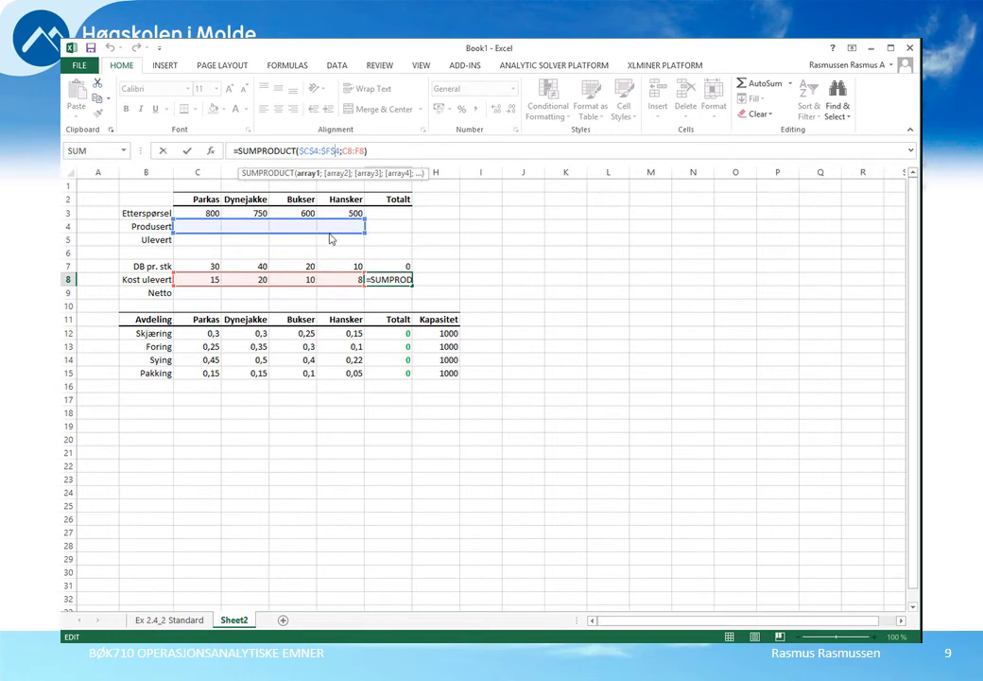
pyautogui.moveTo(331, 239); pyautogui.dragTo(333, 247)
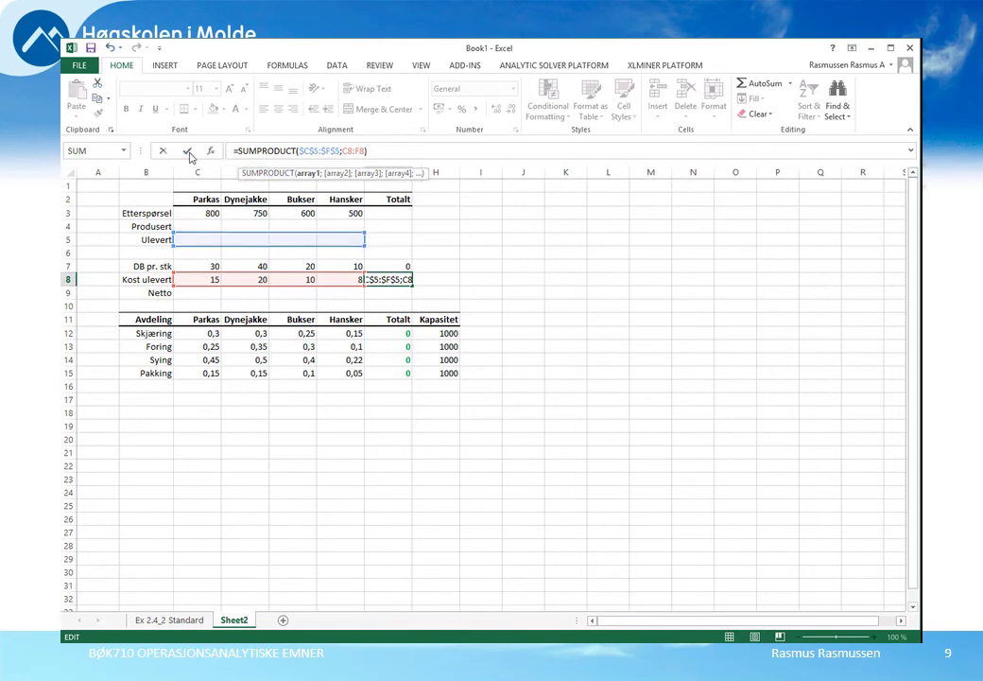
pyautogui.click(189, 154)
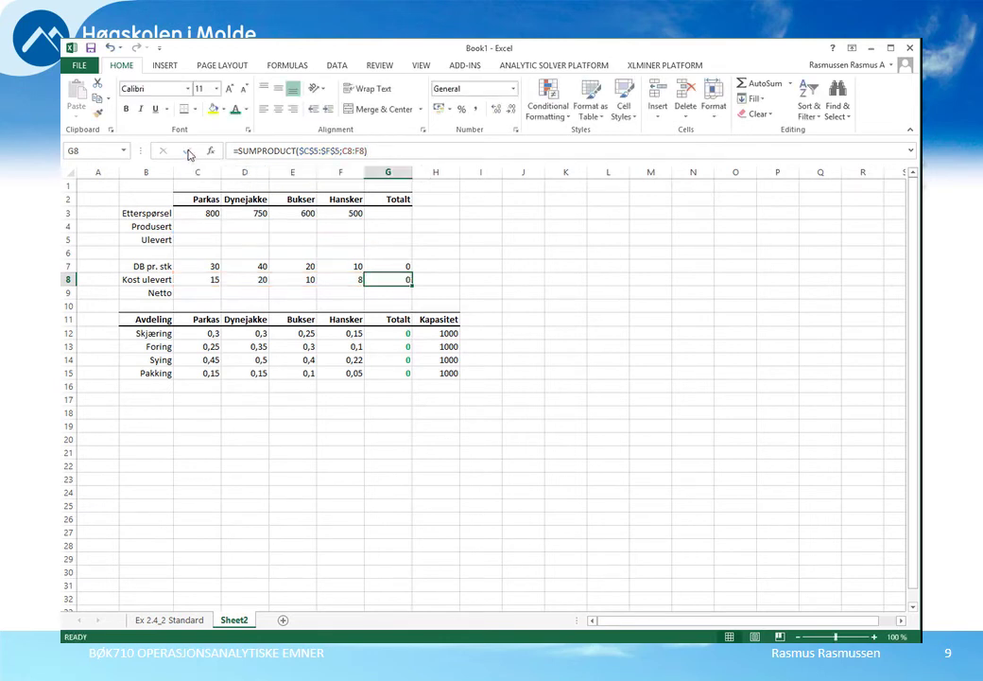
# - Check which ranges the total formulas in G7 and G8 reference, leaving both formulas as they are
pyautogui.click(395, 267)
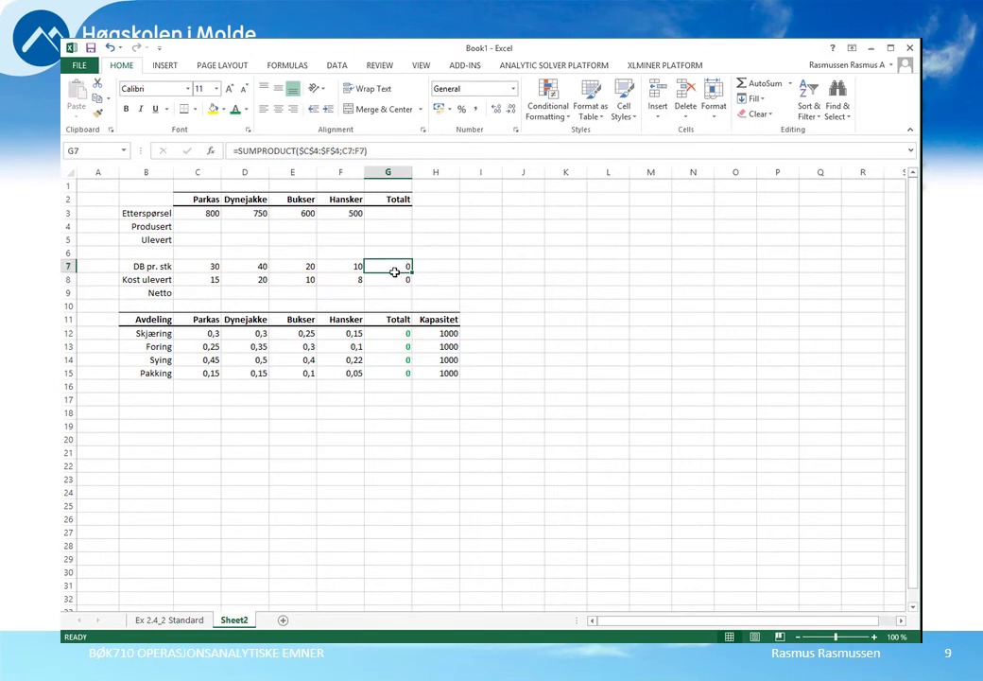
pyautogui.click(271, 152)
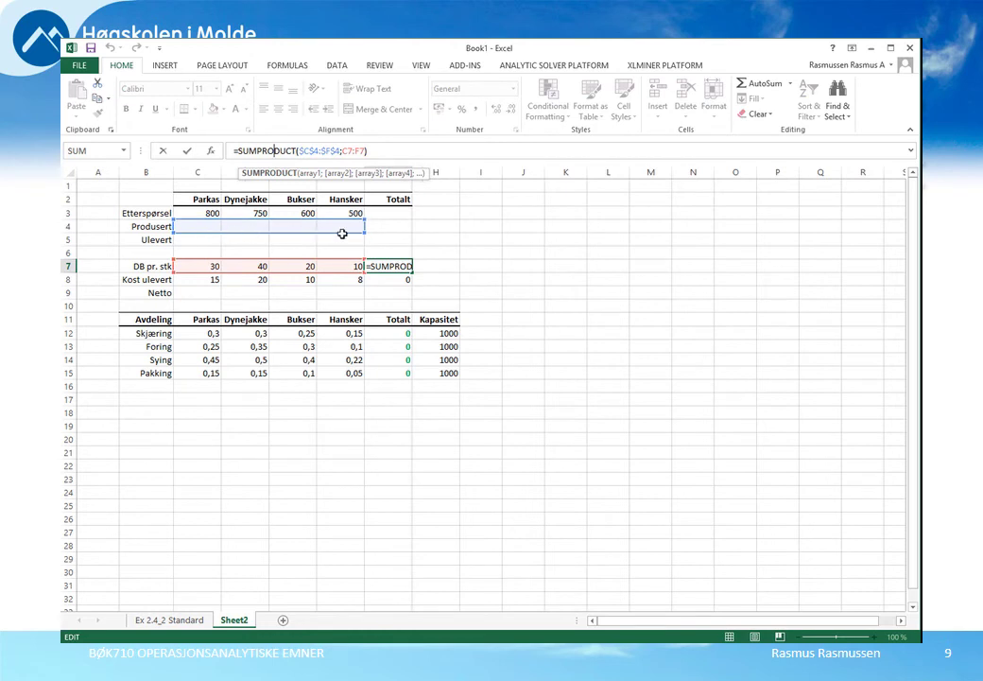
pyautogui.click(161, 152)
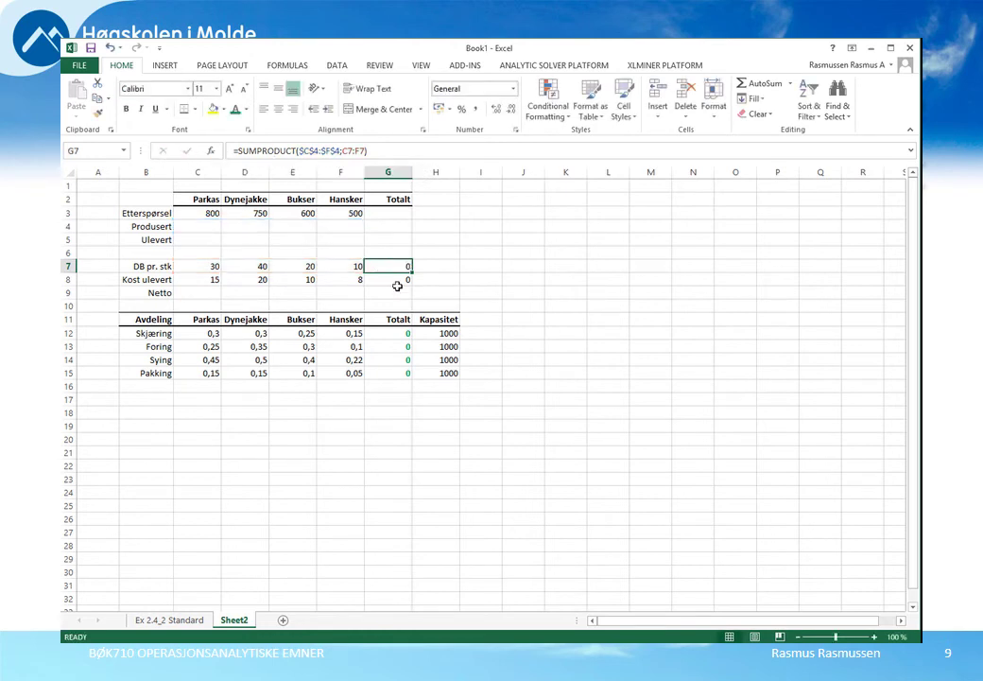
pyautogui.click(397, 281)
pyautogui.click(330, 152)
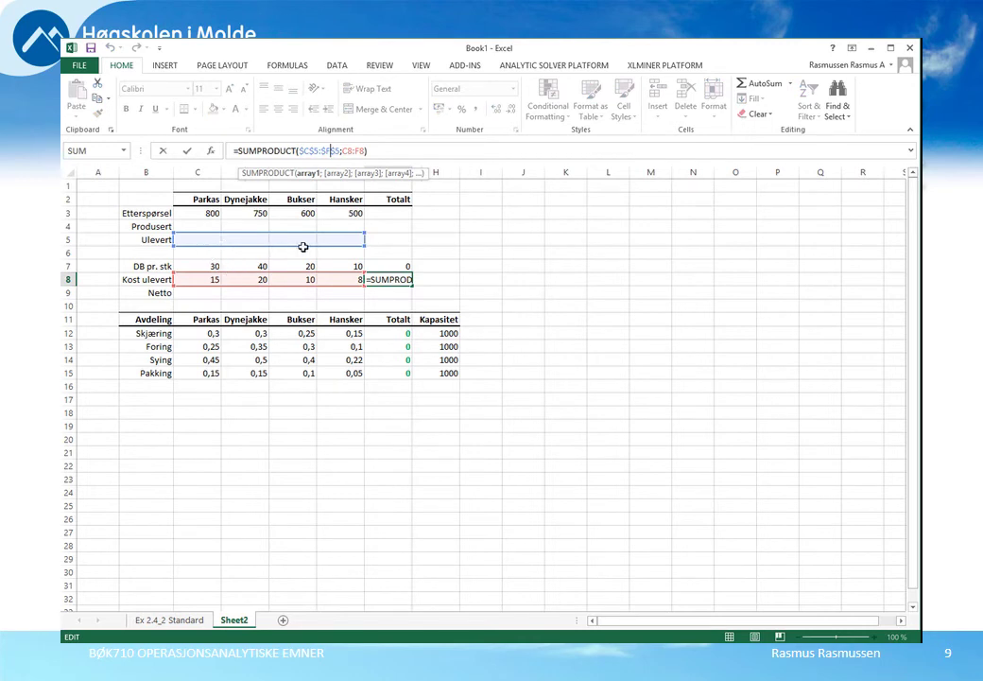
pyautogui.click(161, 151)
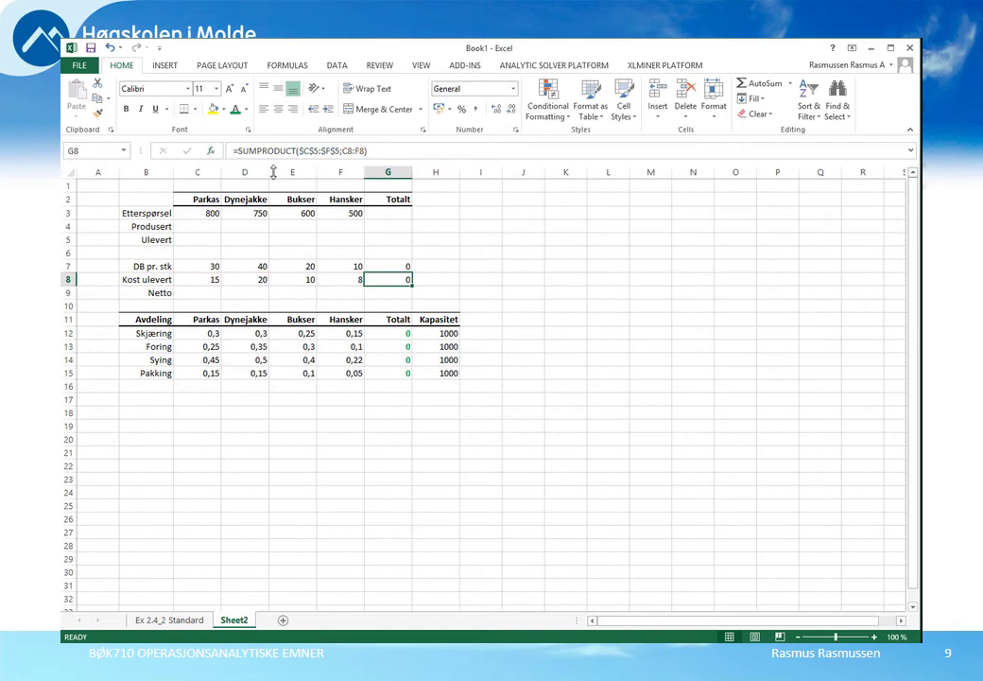
# - Enter =G7-G8 in G9 to calculate the Netto total
pyautogui.click(397, 297)
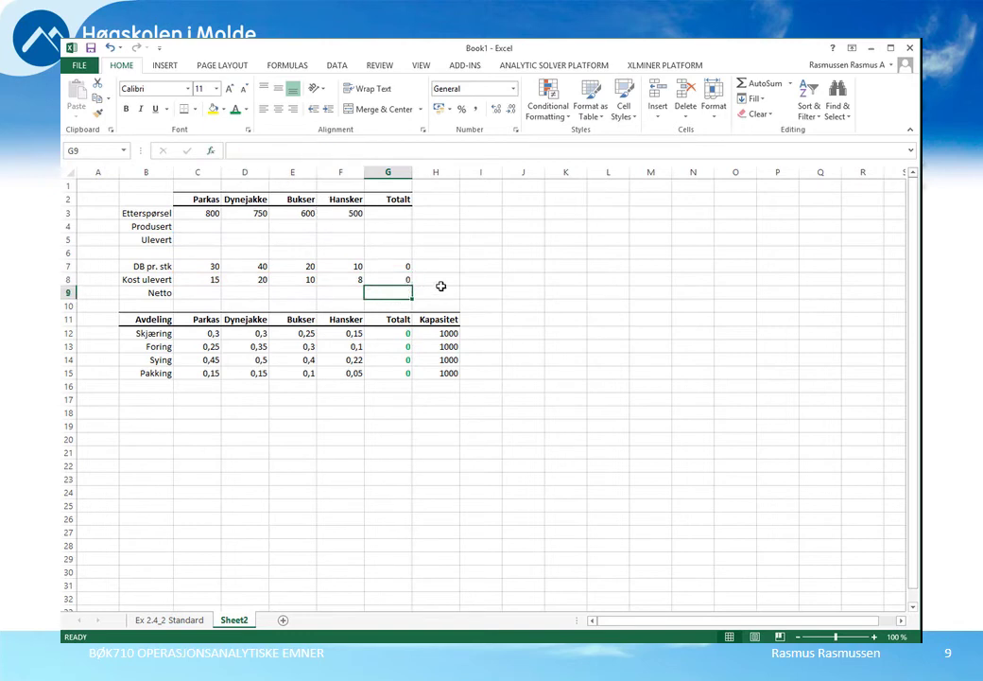
pyautogui.write('=')
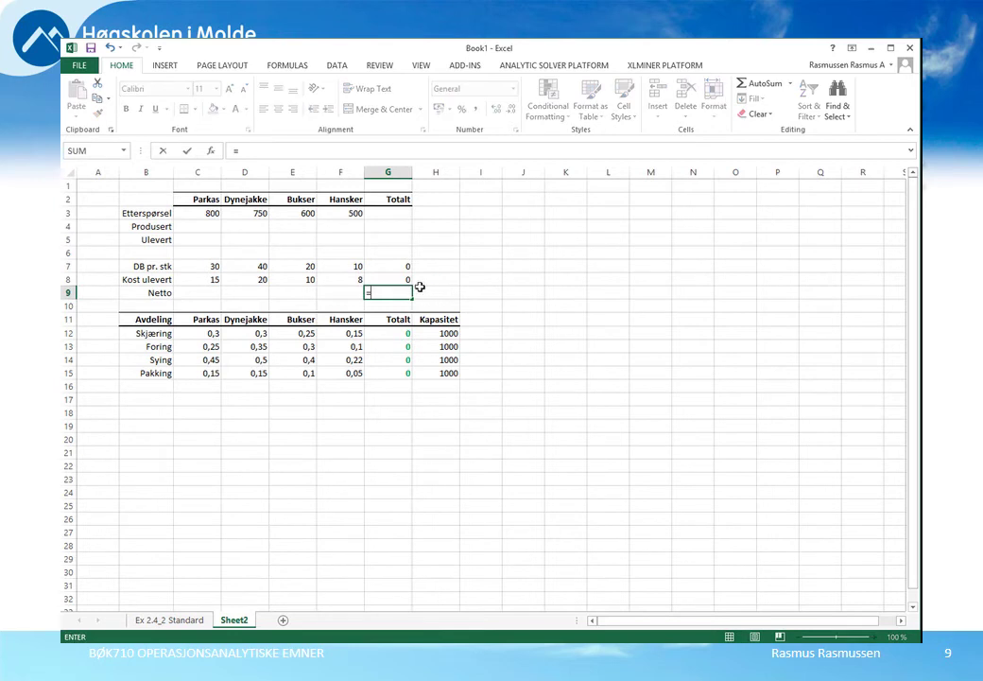
pyautogui.click(397, 271)
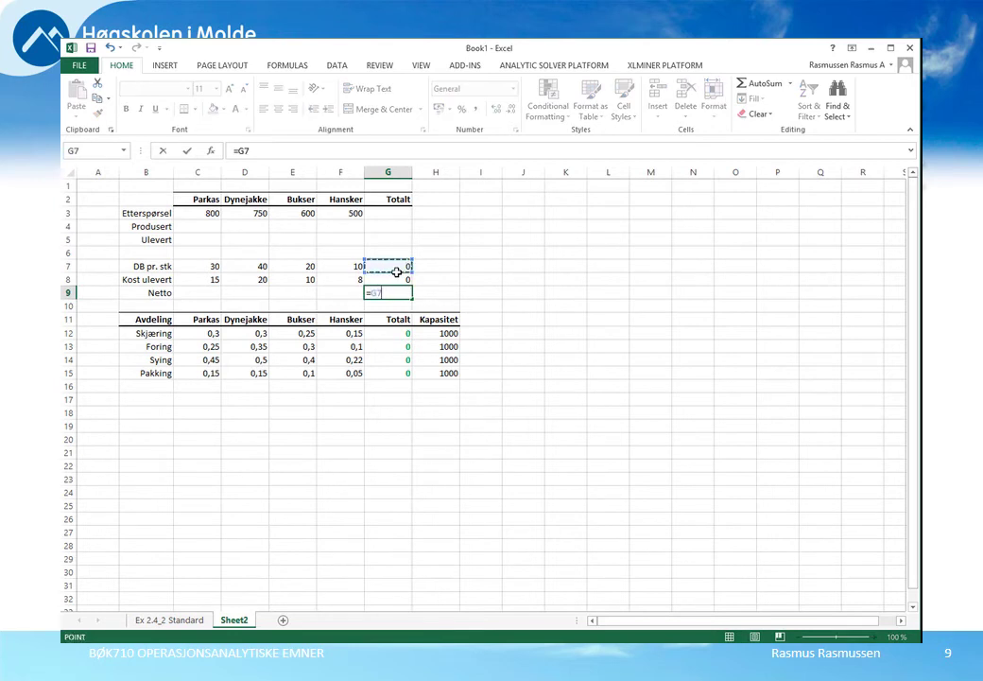
pyautogui.write('-')
pyautogui.click(398, 286)
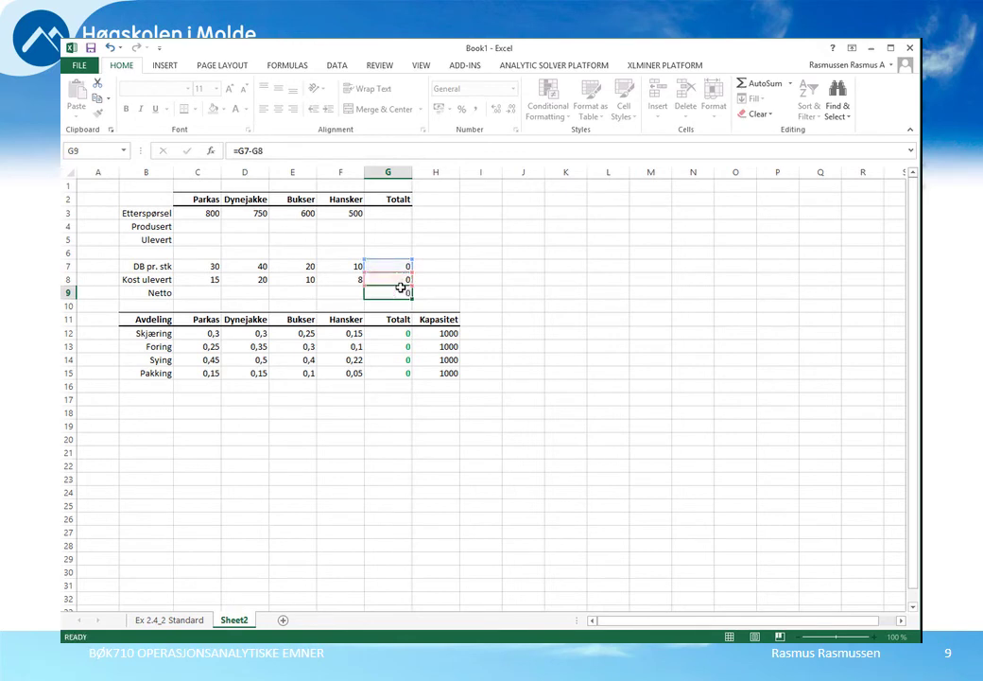
pyautogui.press('Return')
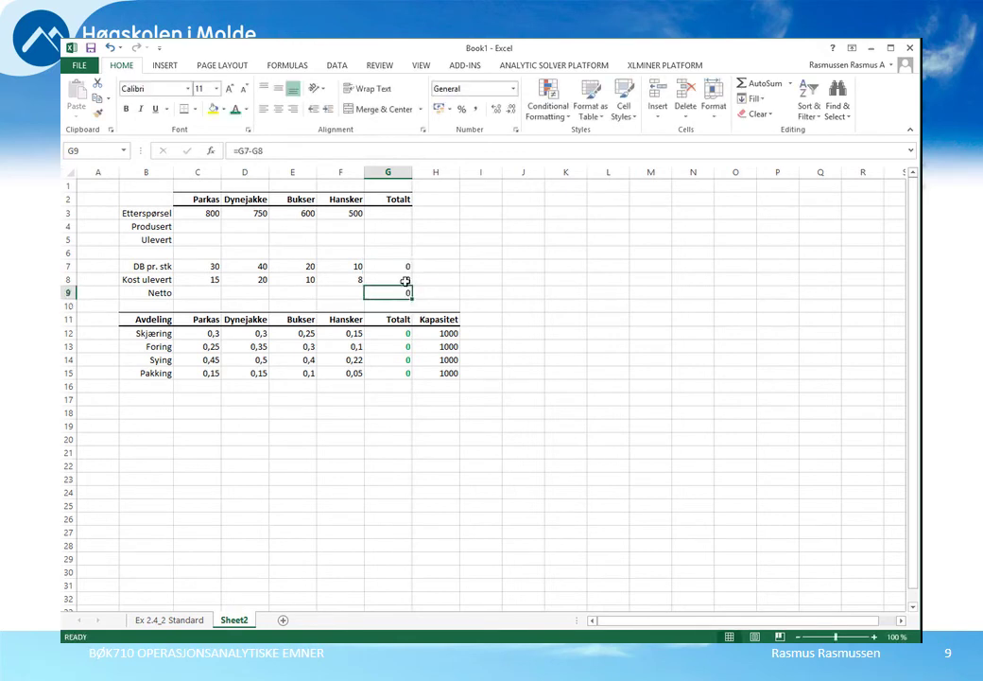
# - Make the Netto total in G9 red and bold, and give B9:G9 a top and double bottom border
pyautogui.click(245, 109)
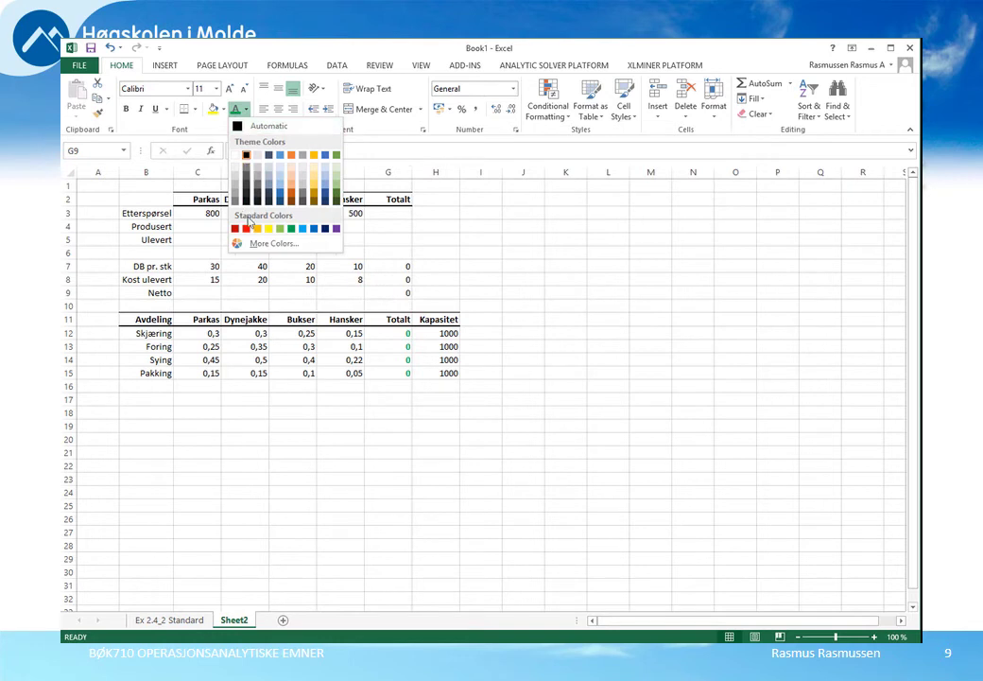
pyautogui.click(246, 228)
pyautogui.click(127, 109)
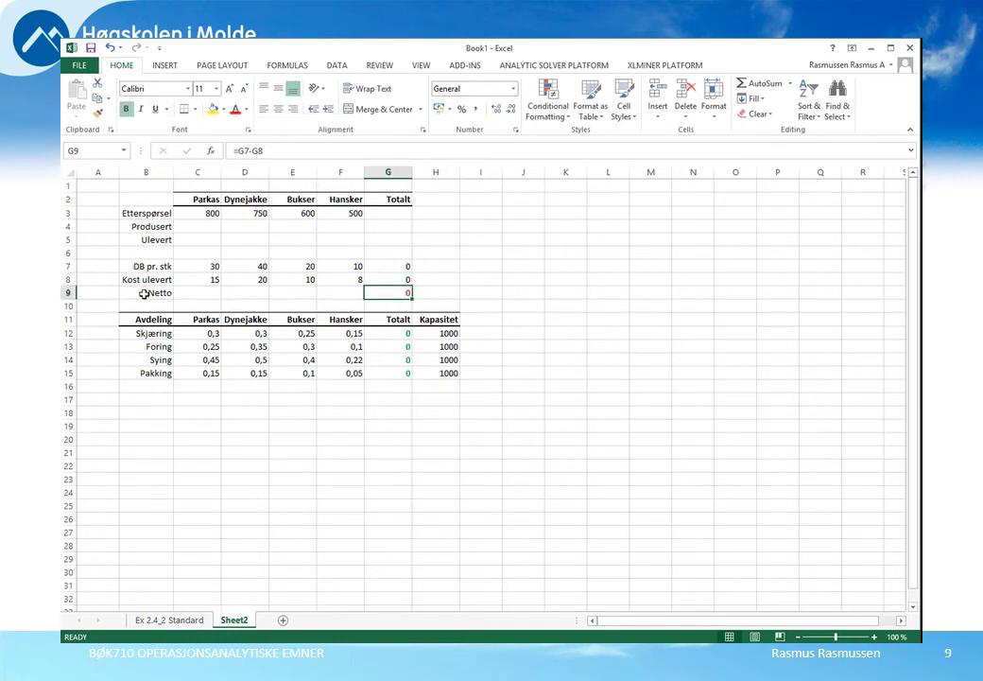
pyautogui.moveTo(141, 292); pyautogui.dragTo(397, 294)
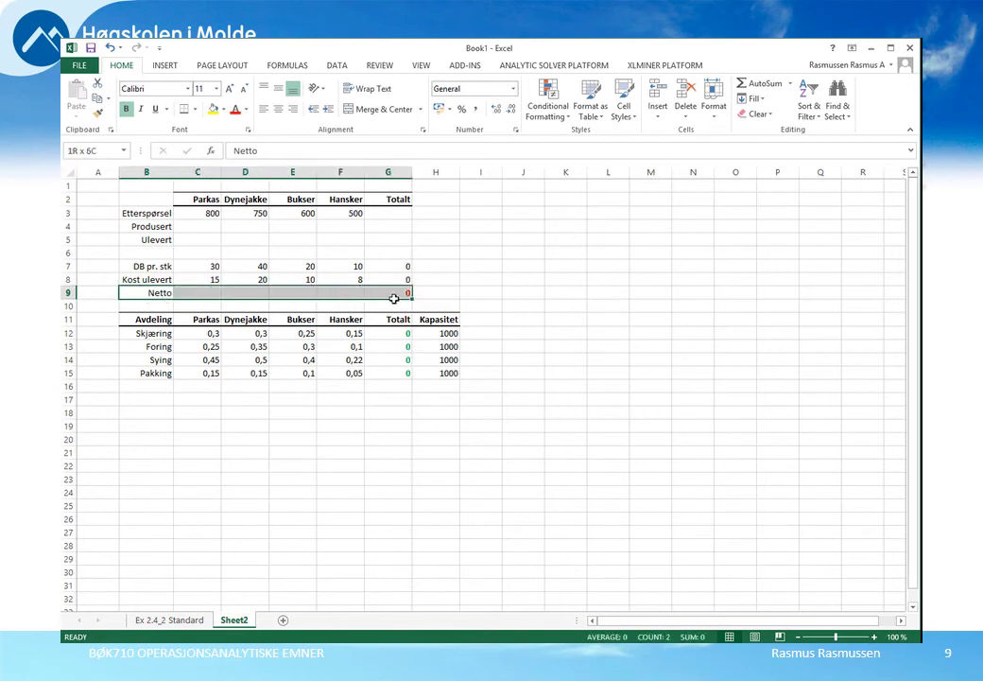
pyautogui.click(193, 110)
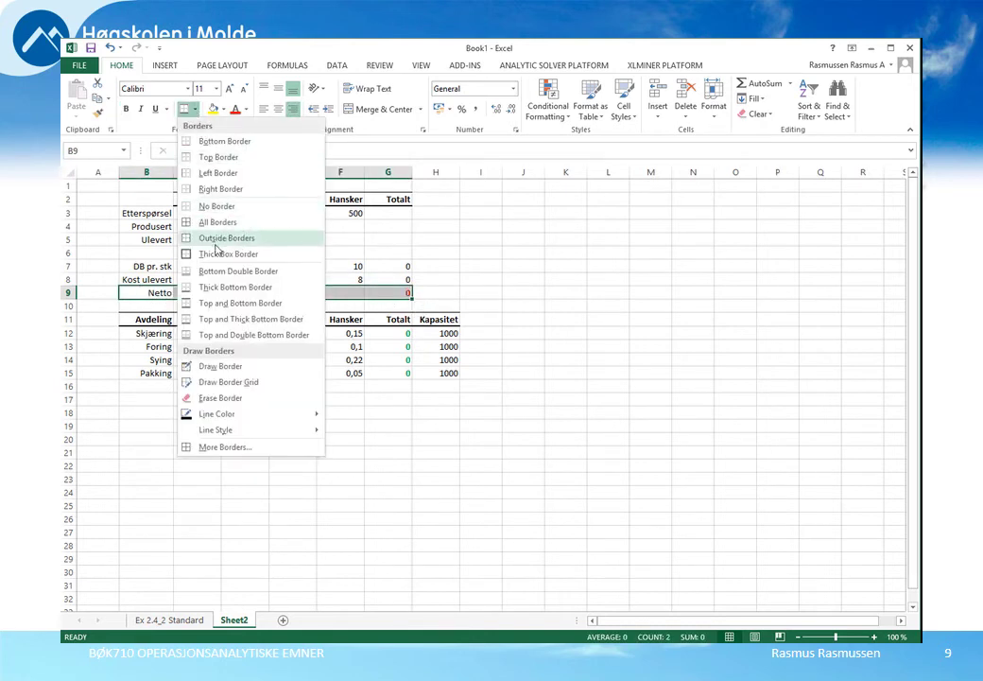
pyautogui.click(226, 336)
pyautogui.click(452, 281)
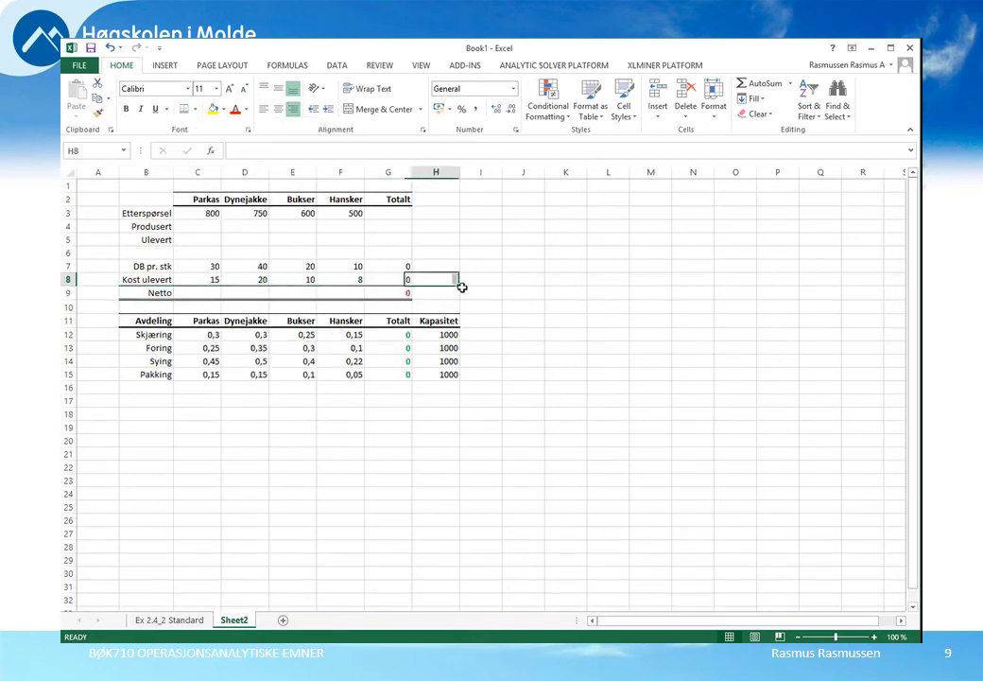
pyautogui.click(401, 295)
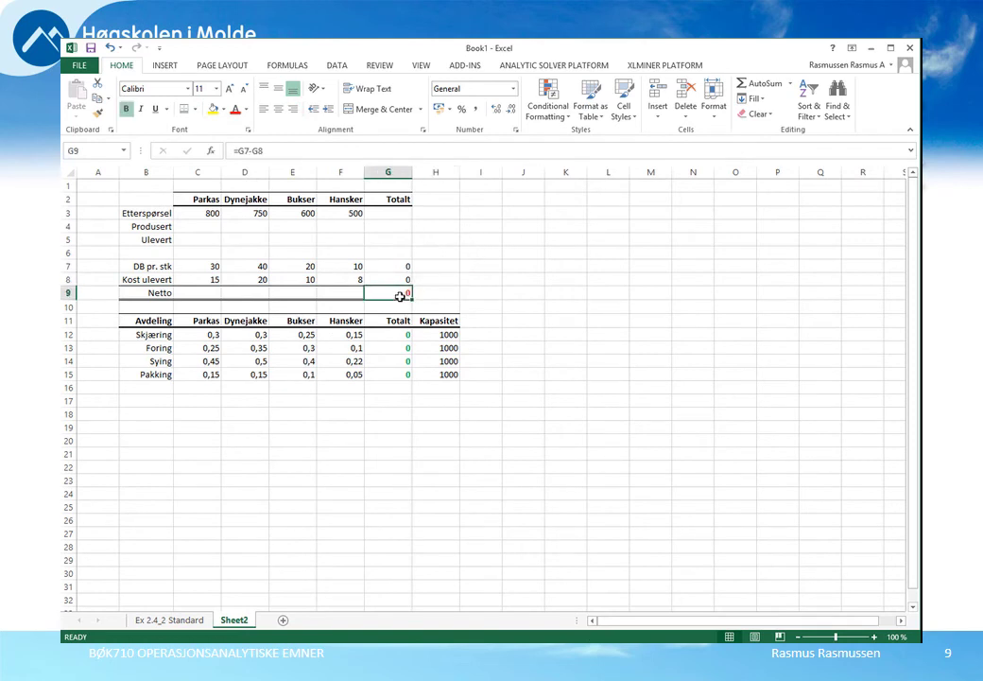
pyautogui.click(204, 231)
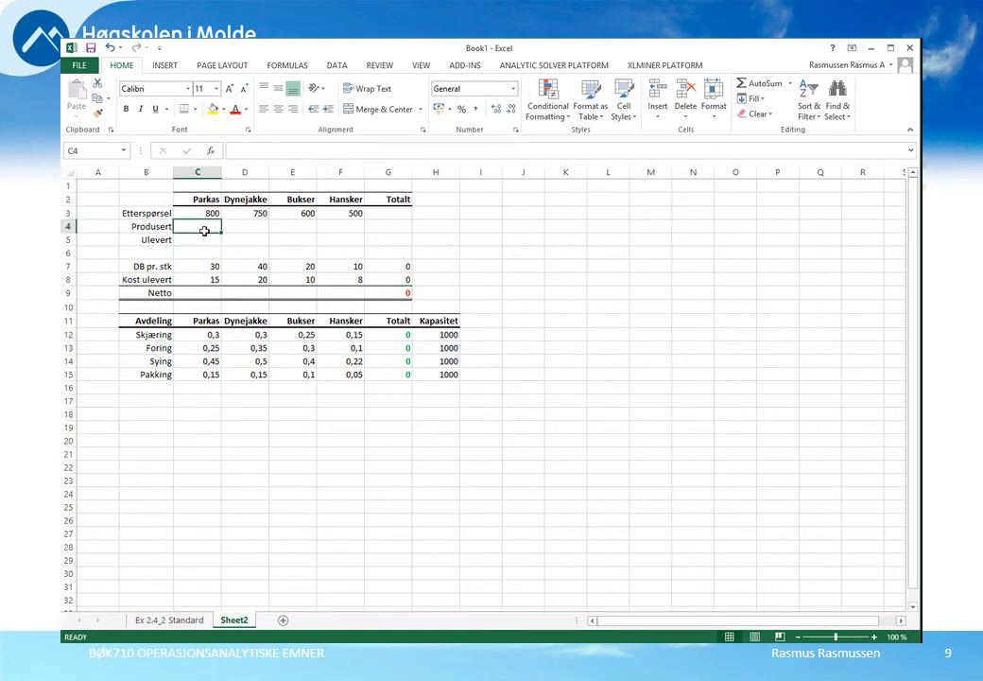
pyautogui.moveTo(204, 230); pyautogui.dragTo(331, 231)
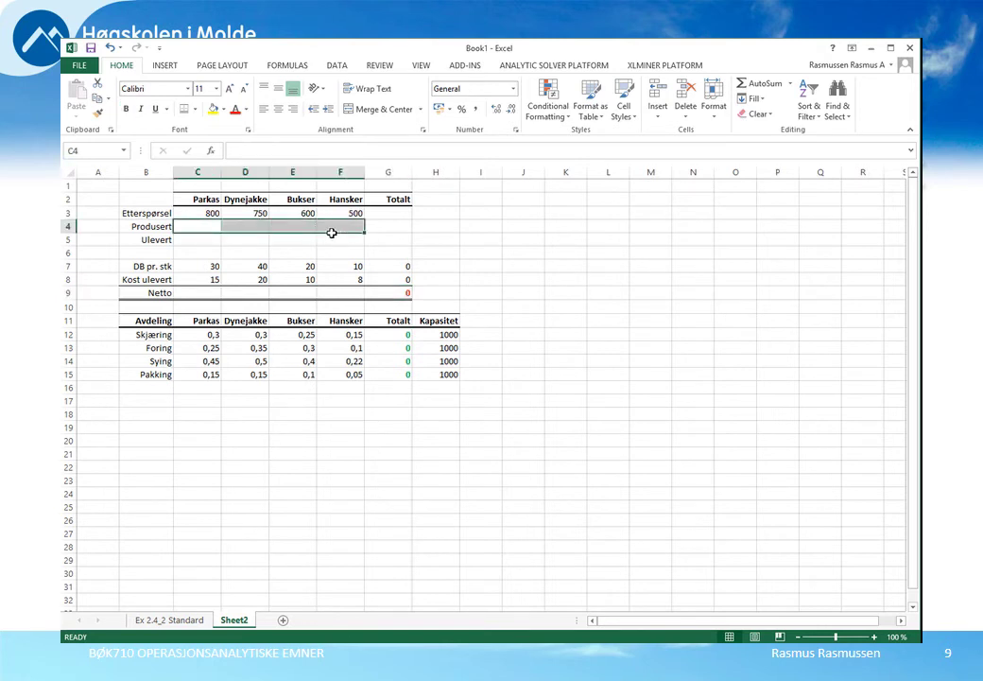
pyautogui.click(214, 243)
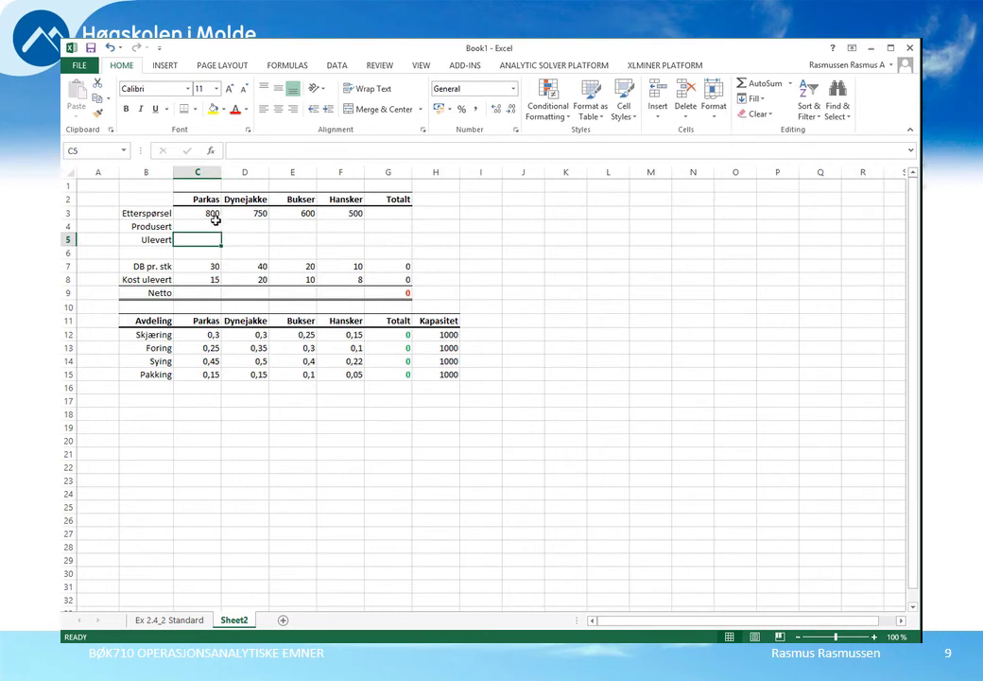
pyautogui.click(213, 217)
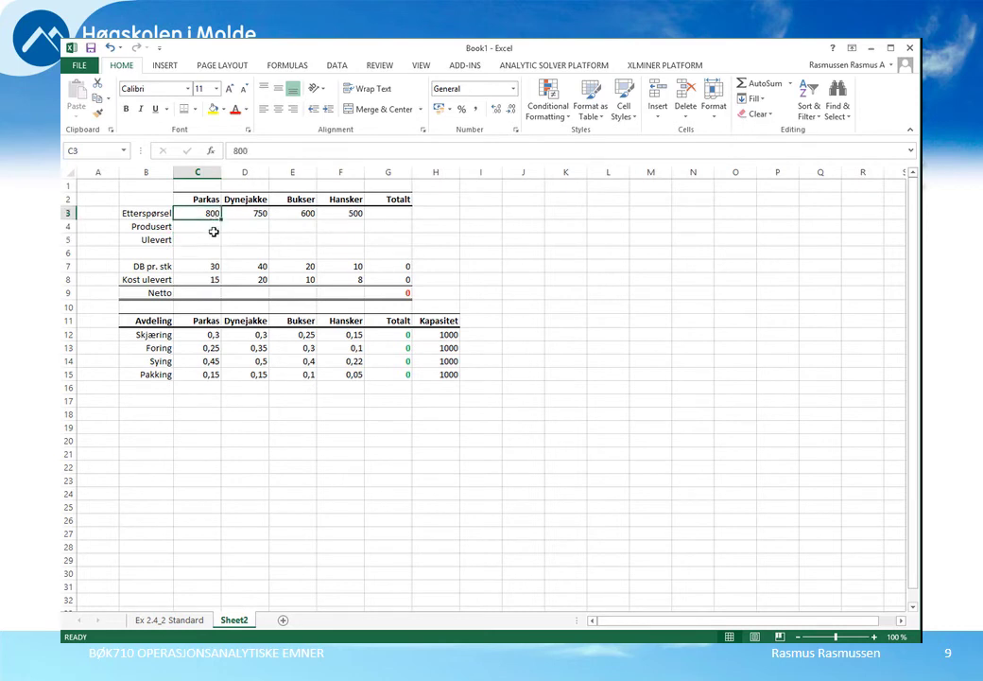
# - Calculate Ulevert for Parkas in C5 with =C3-C4 and fill the formula across to Hansker in F5
pyautogui.click(214, 231)
pyautogui.click(212, 243)
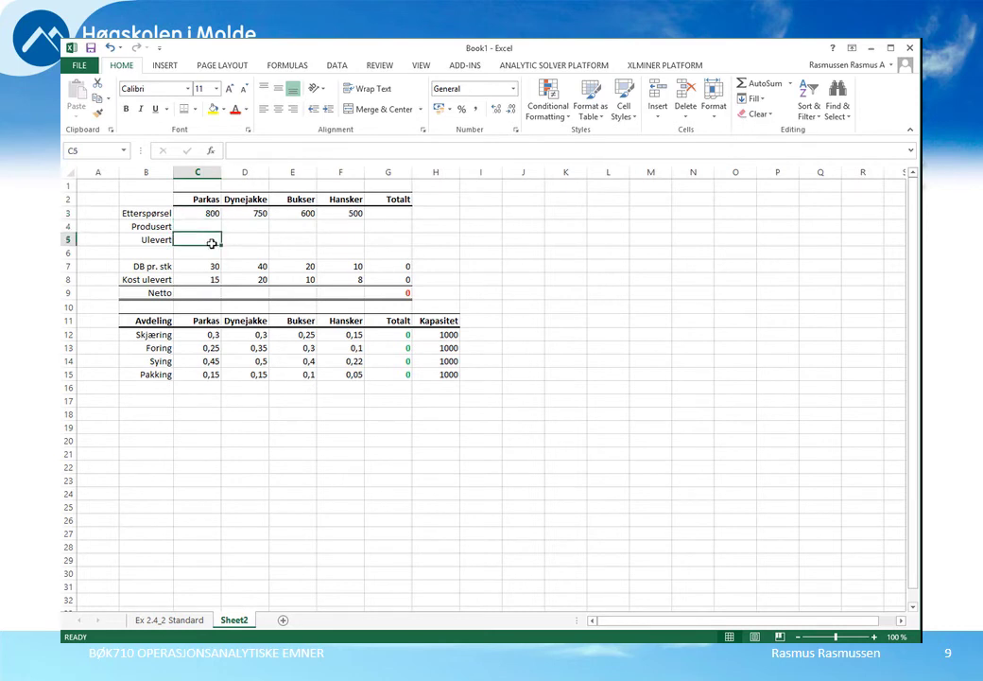
pyautogui.write('=')
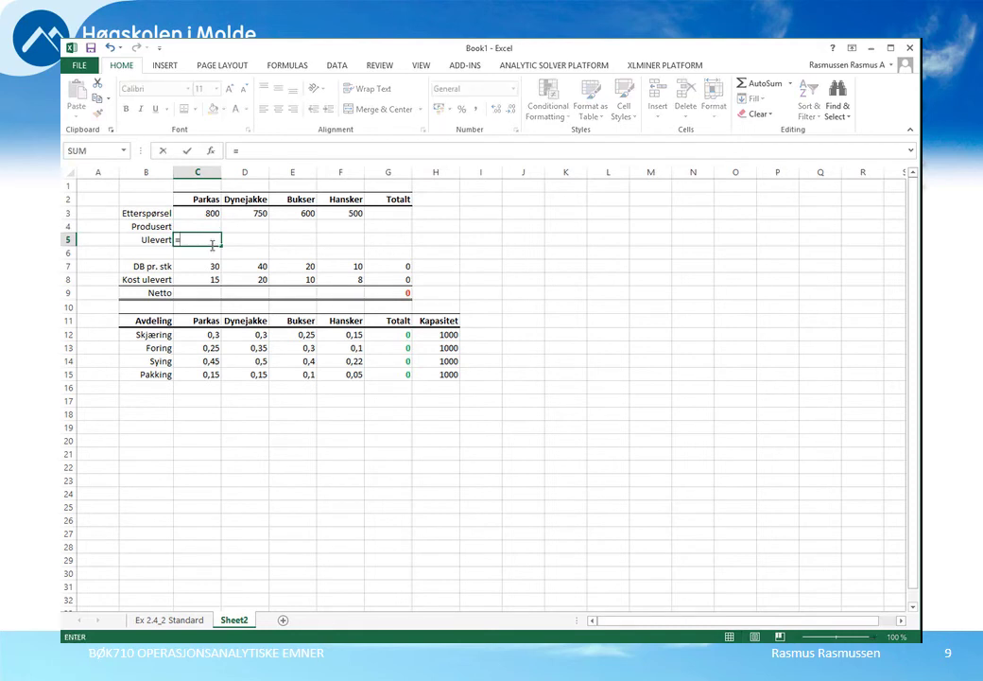
pyautogui.click(212, 214)
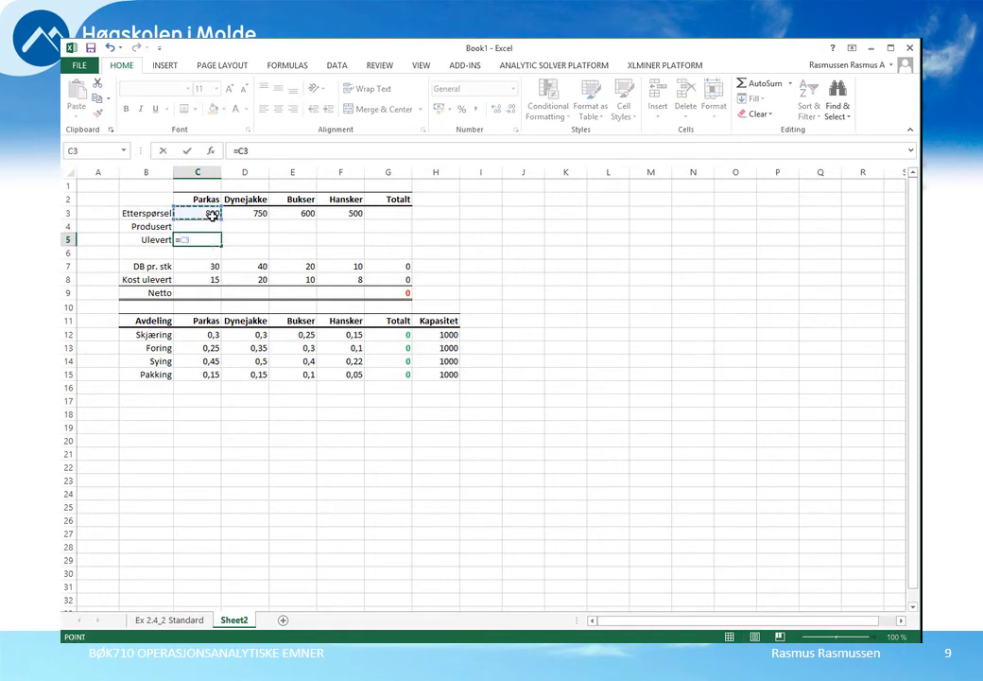
pyautogui.write('-')
pyautogui.click(213, 231)
pyautogui.press('Return')
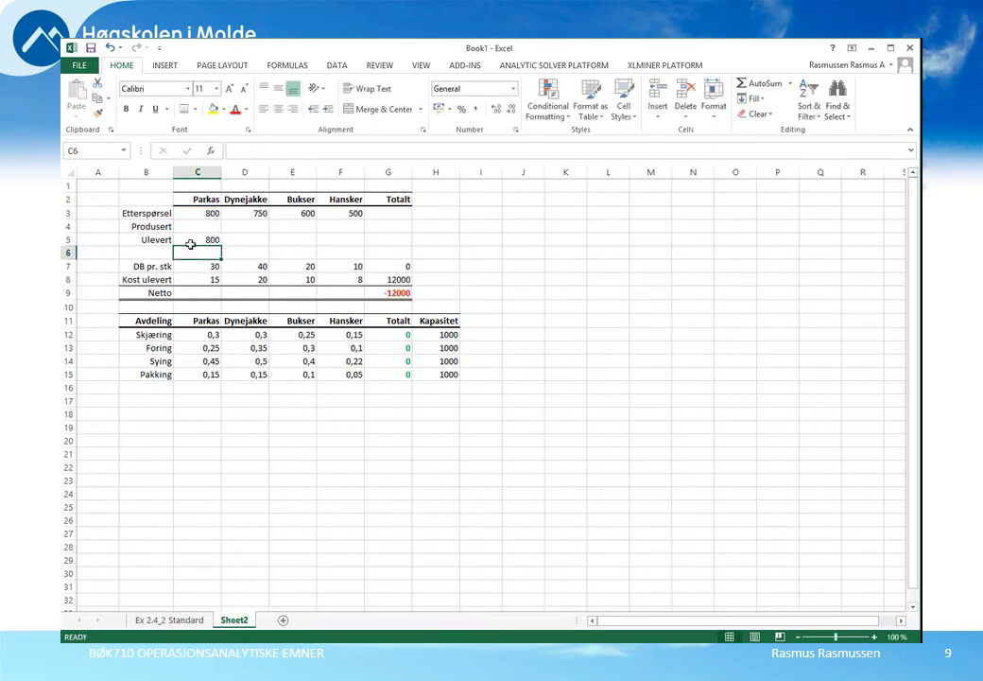
pyautogui.press('Up')
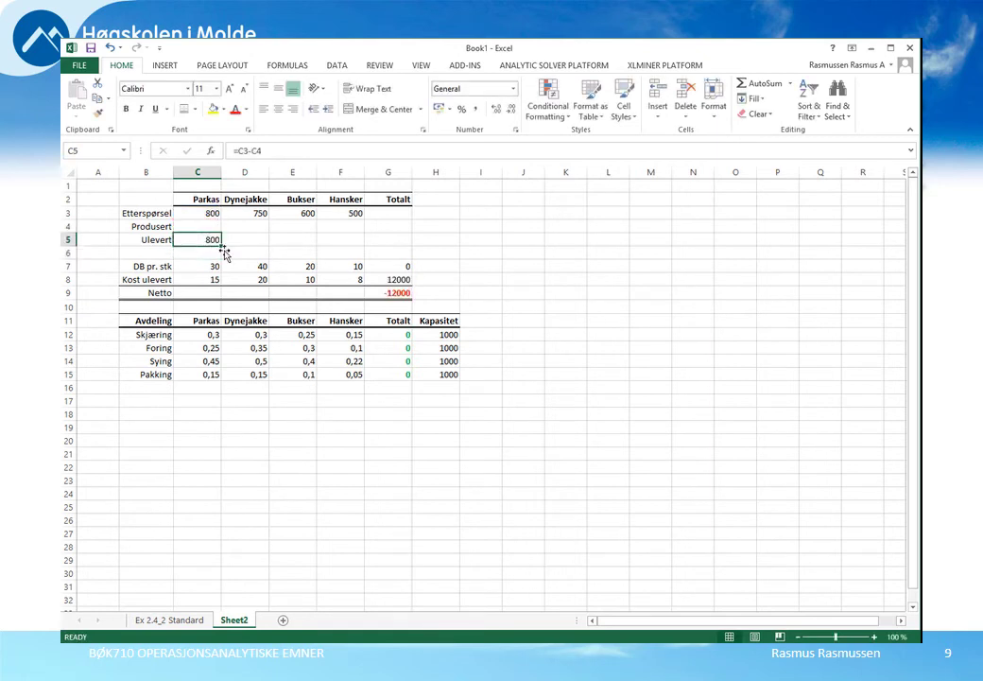
pyautogui.moveTo(227, 251); pyautogui.dragTo(349, 248)
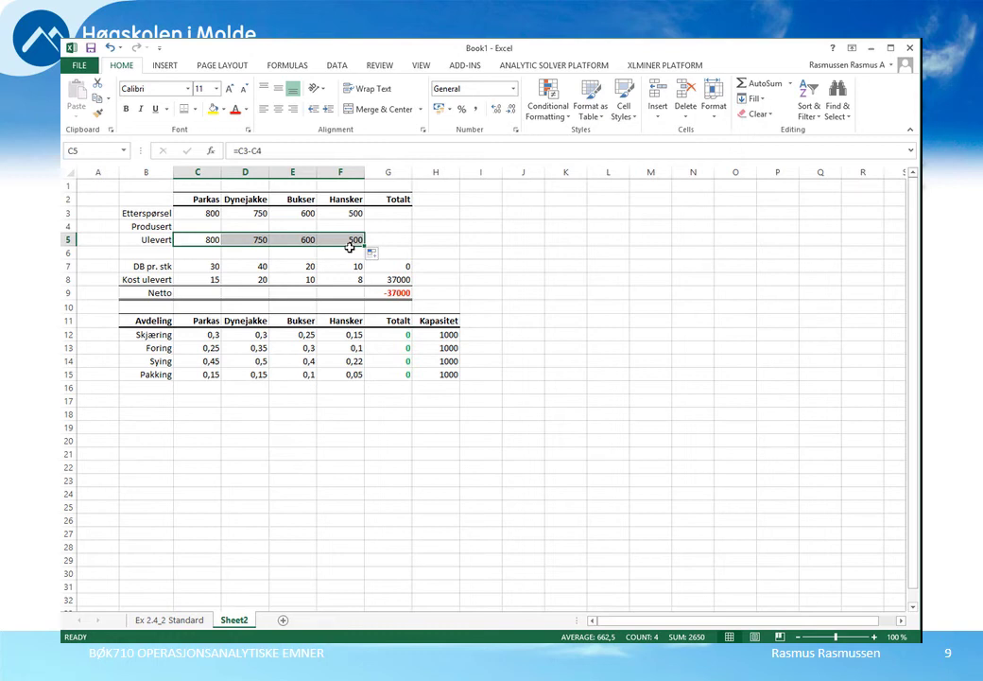
pyautogui.moveTo(205, 230); pyautogui.dragTo(259, 227)
pyautogui.moveTo(202, 244); pyautogui.dragTo(342, 244)
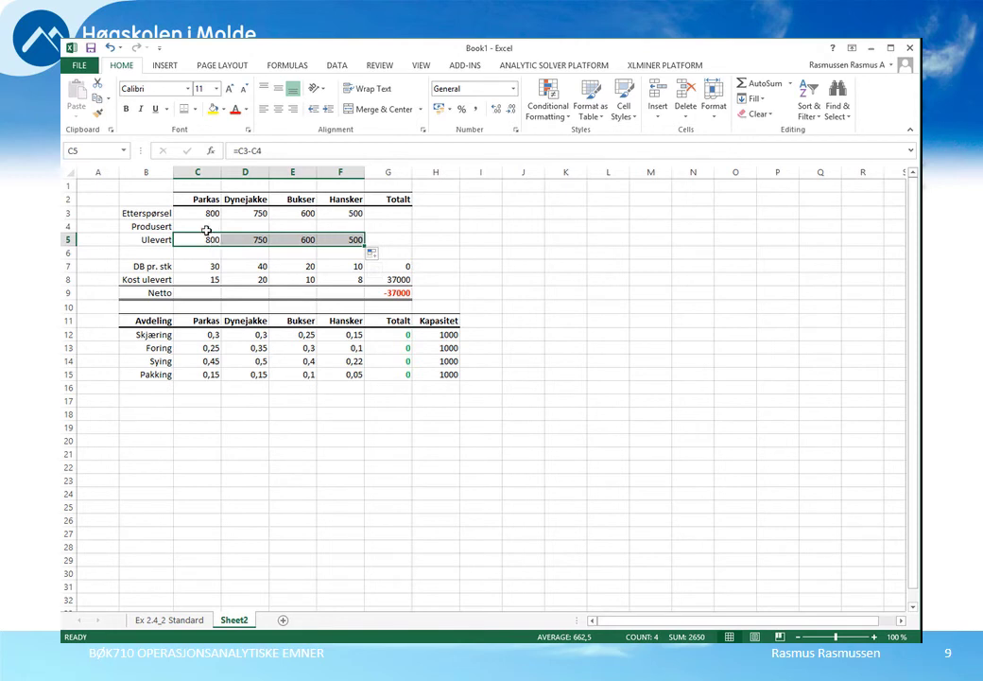
pyautogui.moveTo(207, 229); pyautogui.dragTo(337, 232)
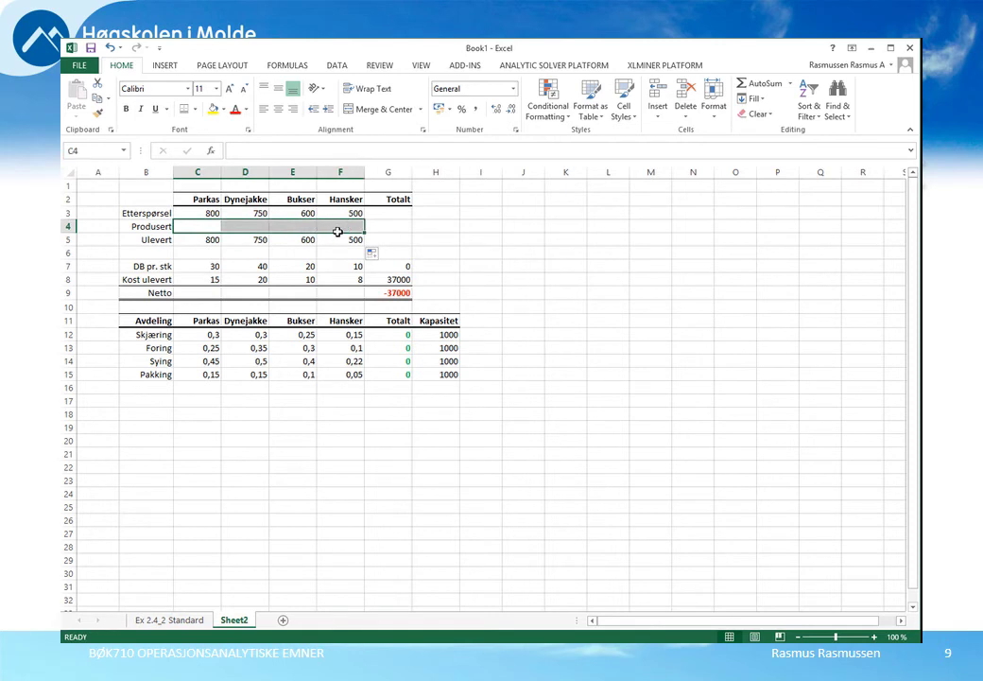
pyautogui.click(198, 229)
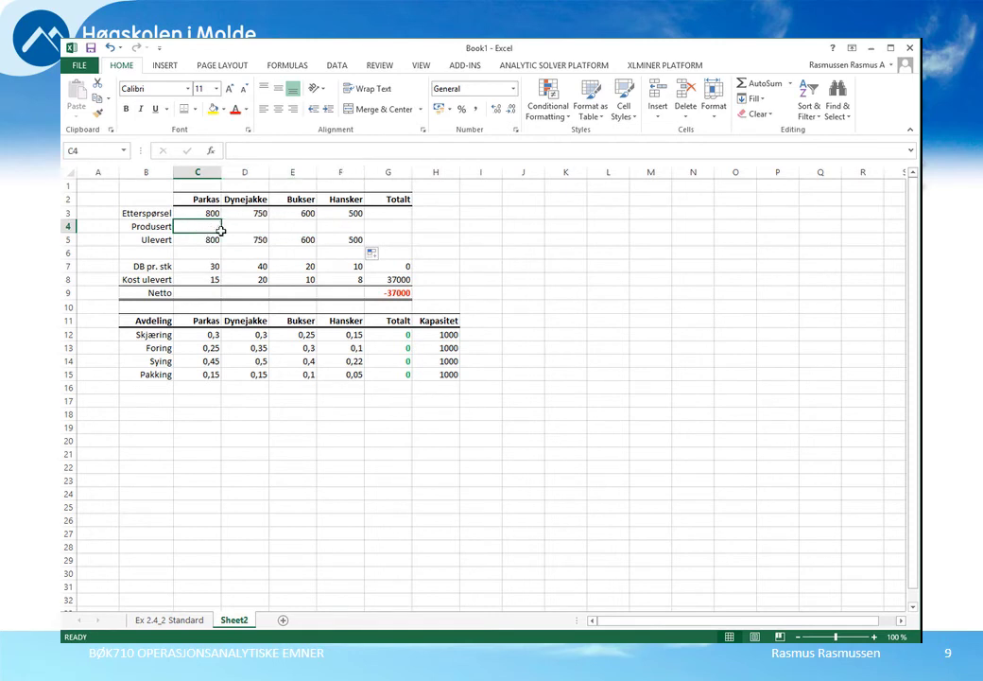
pyautogui.moveTo(220, 231); pyautogui.dragTo(342, 230)
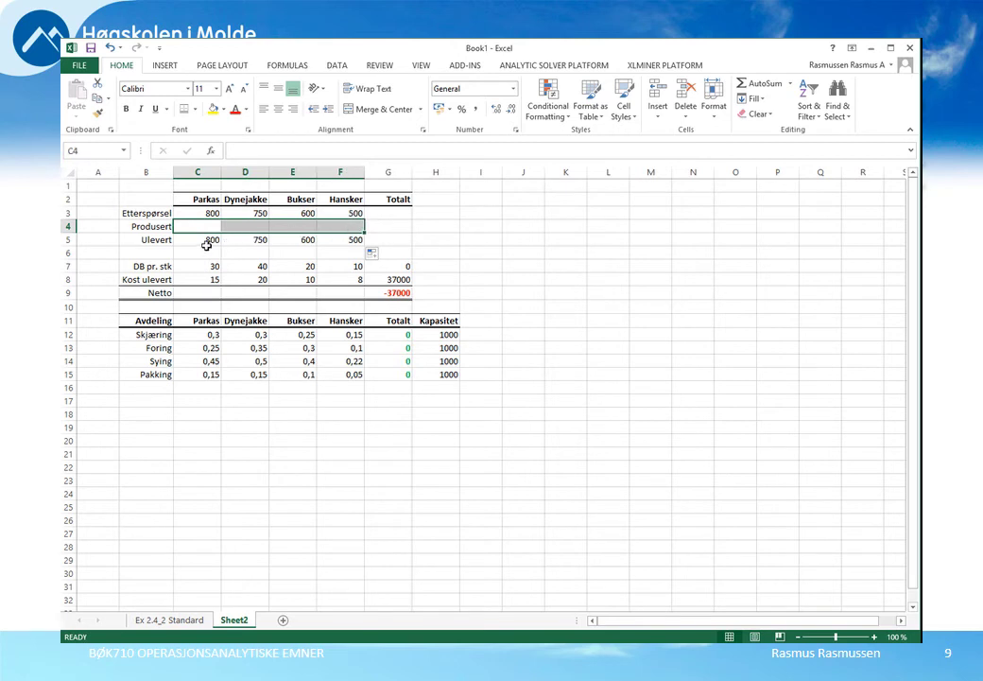
# - Make the Ulevert values in C5:F5 green and bold
pyautogui.moveTo(206, 245); pyautogui.dragTo(340, 246)
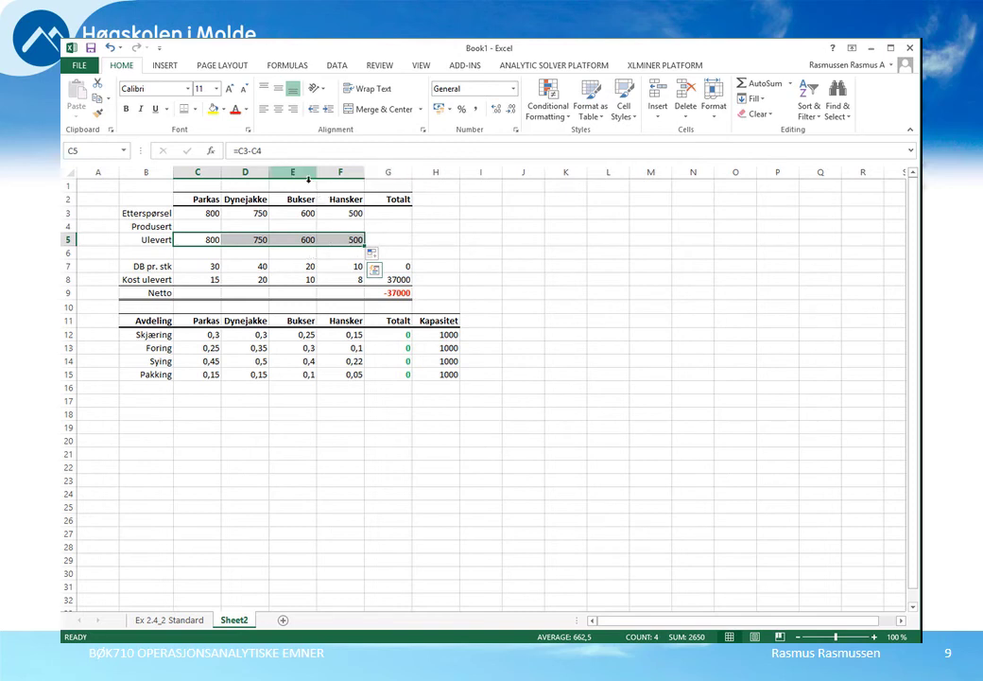
pyautogui.click(247, 110)
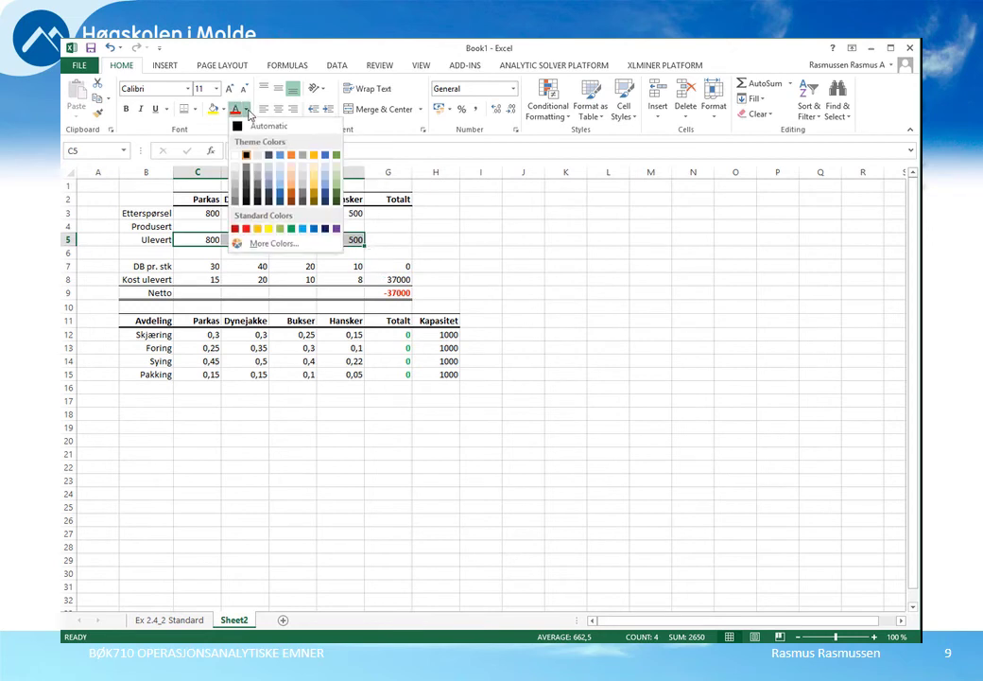
pyautogui.click(291, 232)
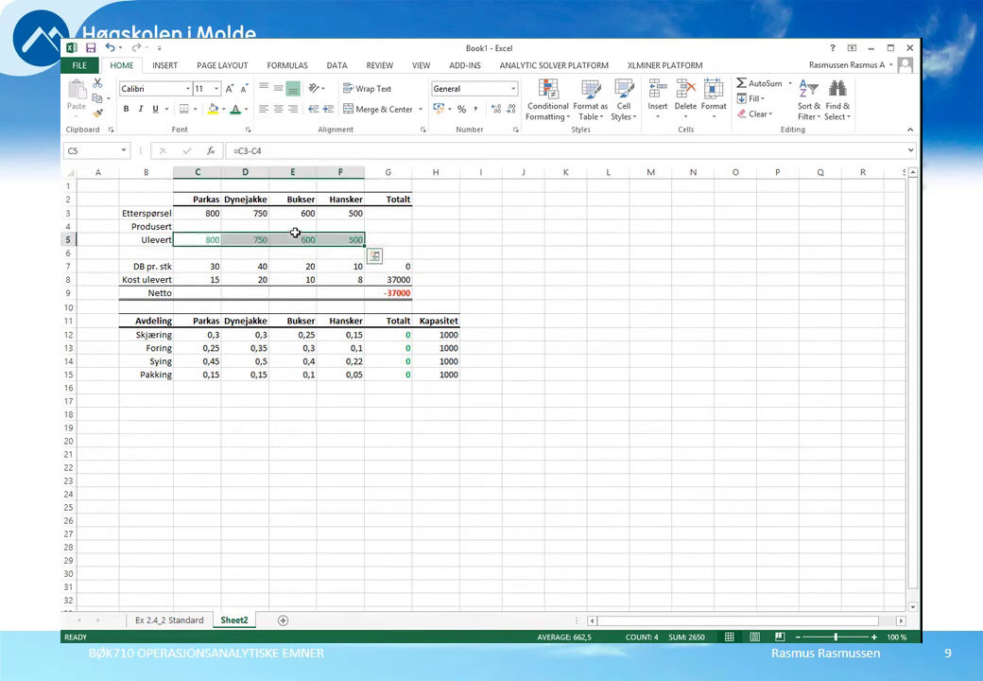
pyautogui.click(127, 109)
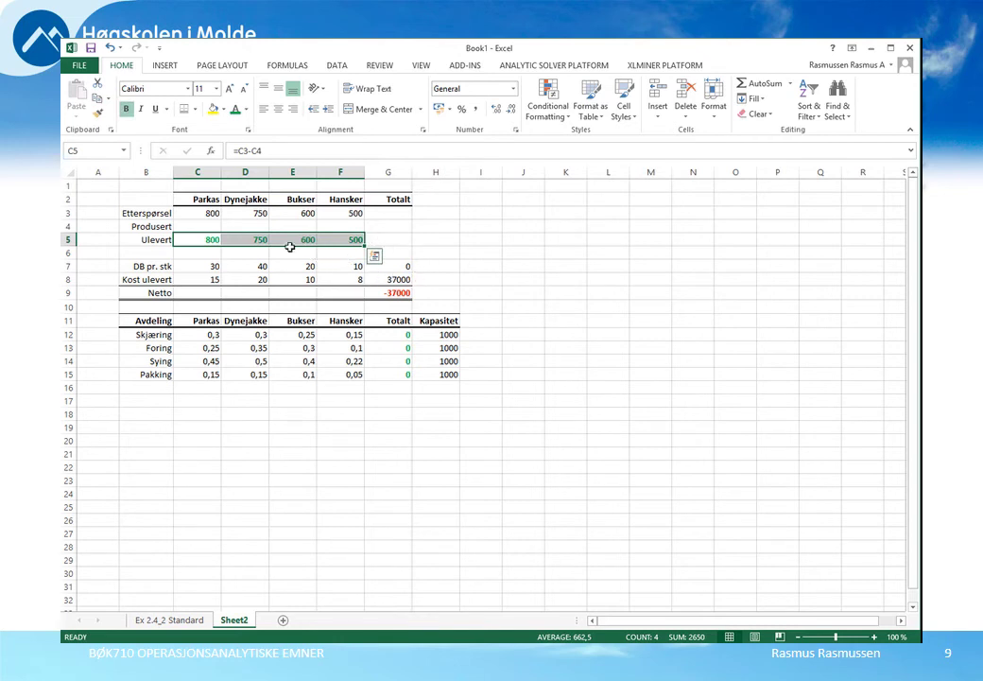
# - Enter a trial production of 900 for Parkas in C4 and check its effect on the Ulevert row
pyautogui.click(212, 226)
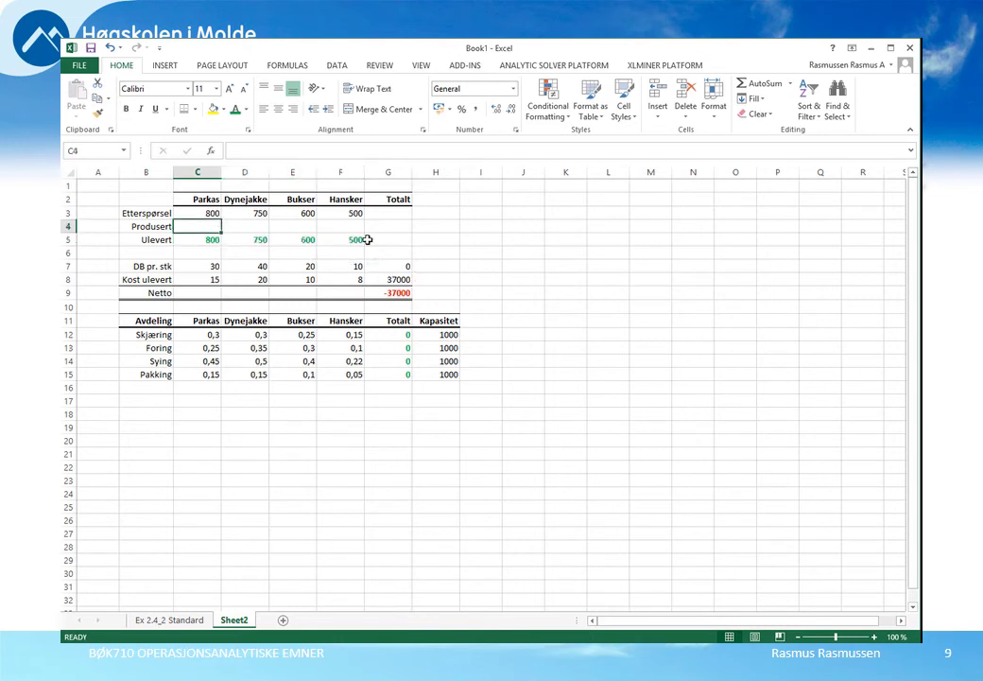
pyautogui.write('900')
pyautogui.press('Return')
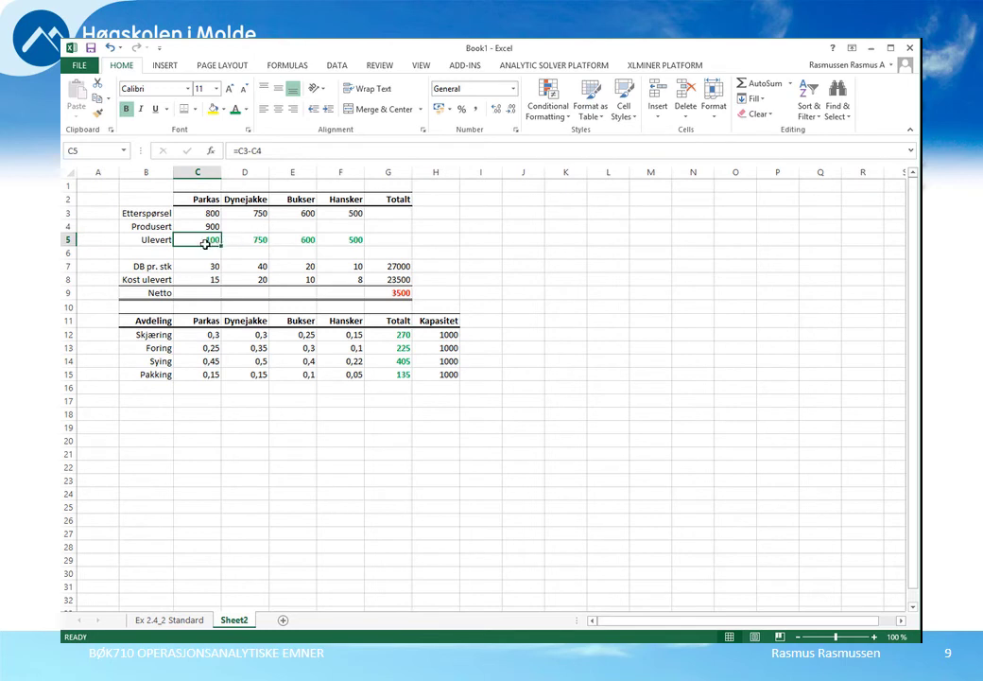
pyautogui.moveTo(221, 245); pyautogui.dragTo(332, 245)
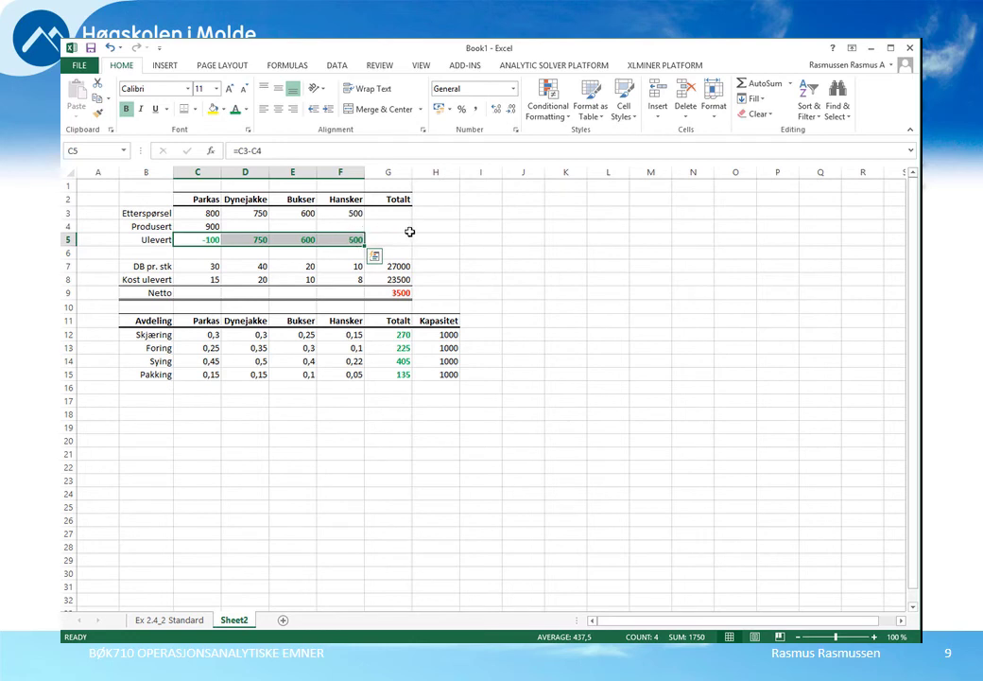
# - Define the Netto total in G9 as the objective to maximize in the Analytic Solver optimization model
pyautogui.click(539, 66)
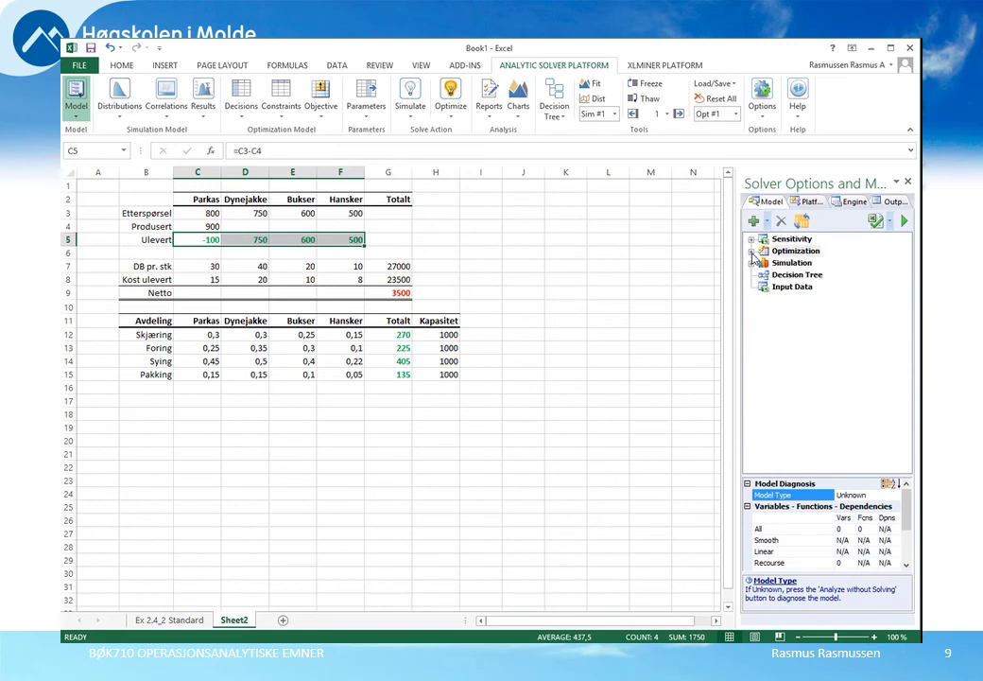
pyautogui.click(751, 252)
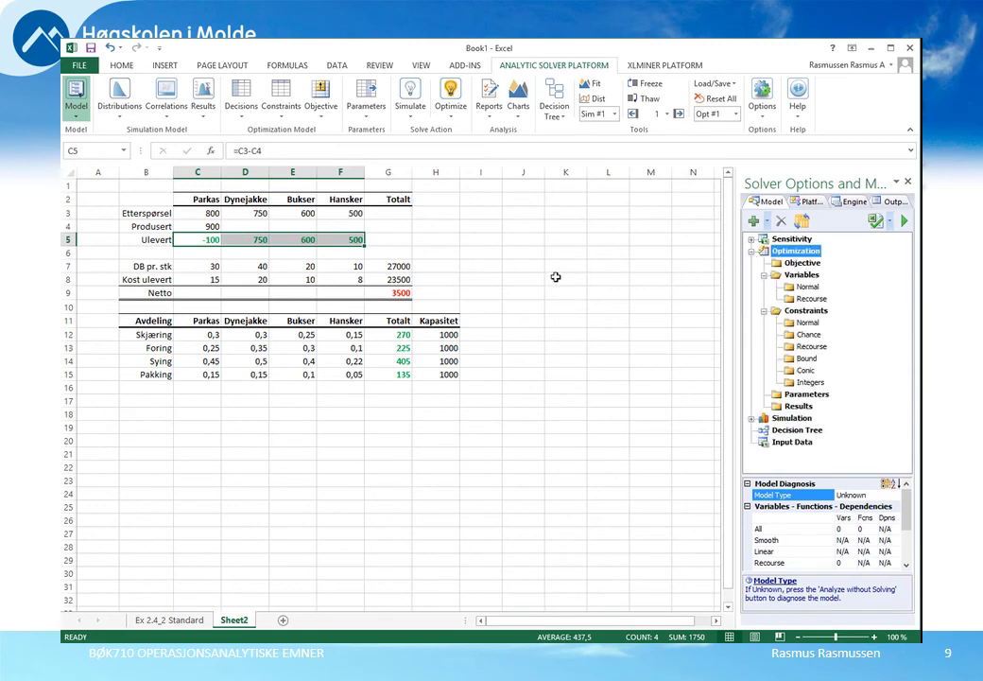
pyautogui.click(777, 269)
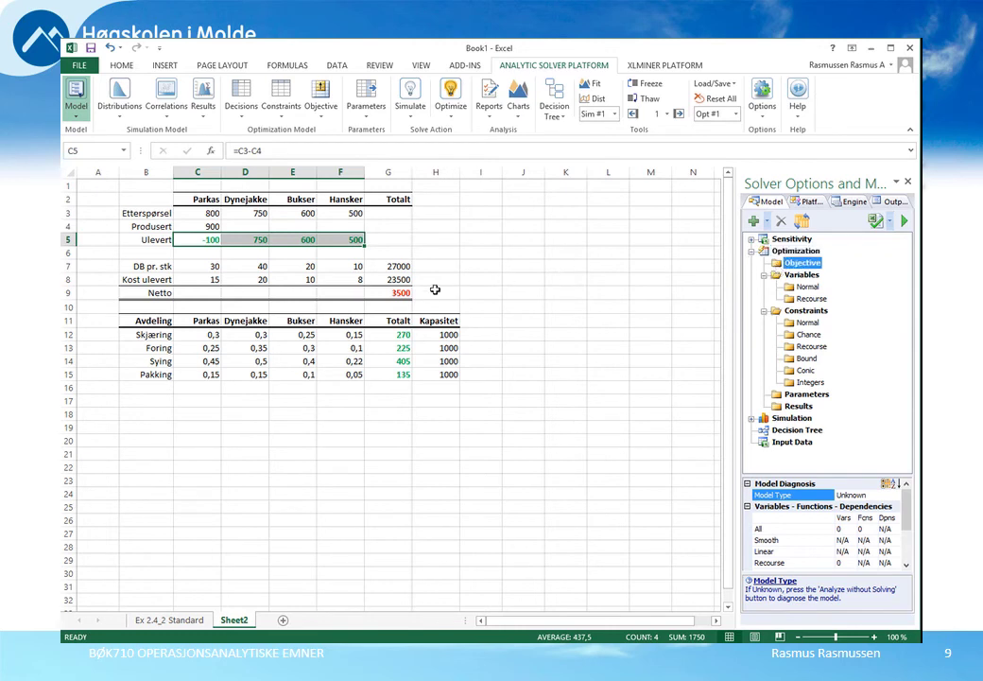
pyautogui.click(393, 294)
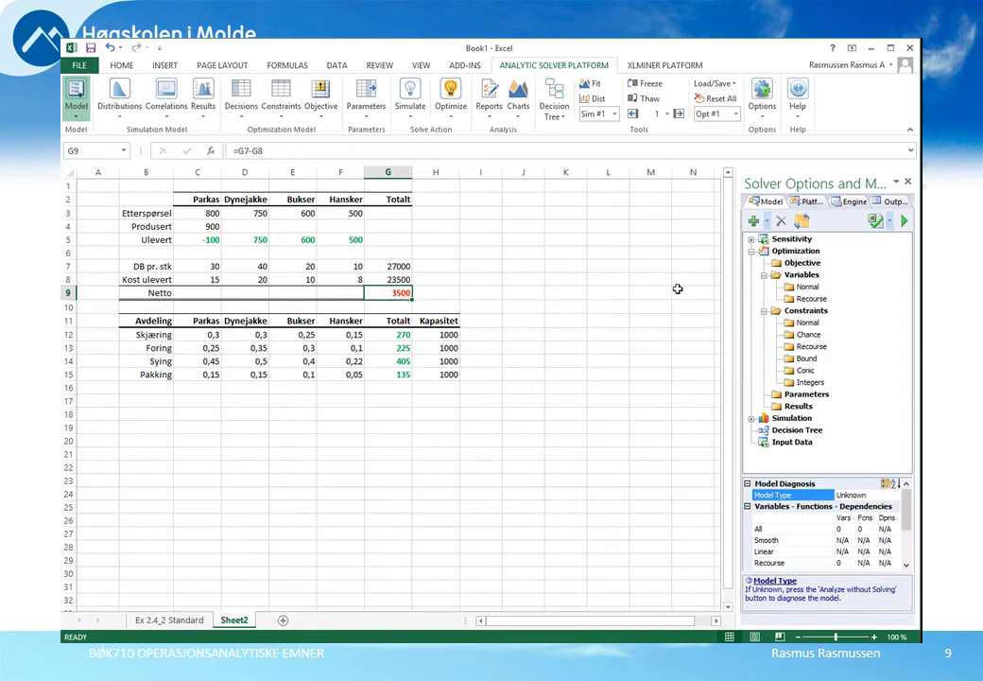
pyautogui.click(776, 264)
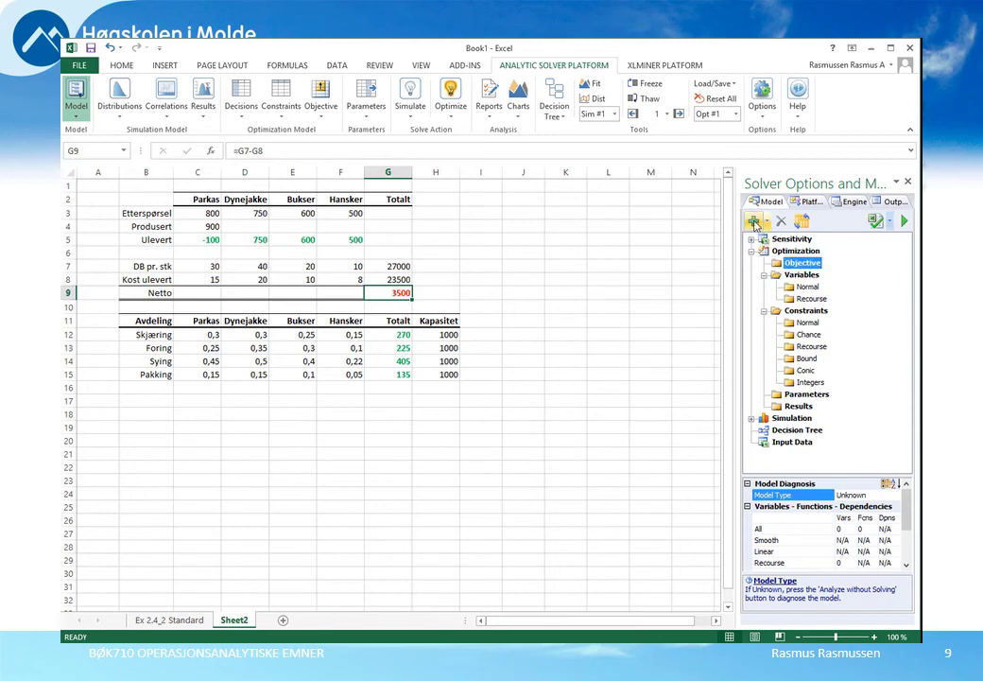
pyautogui.click(753, 221)
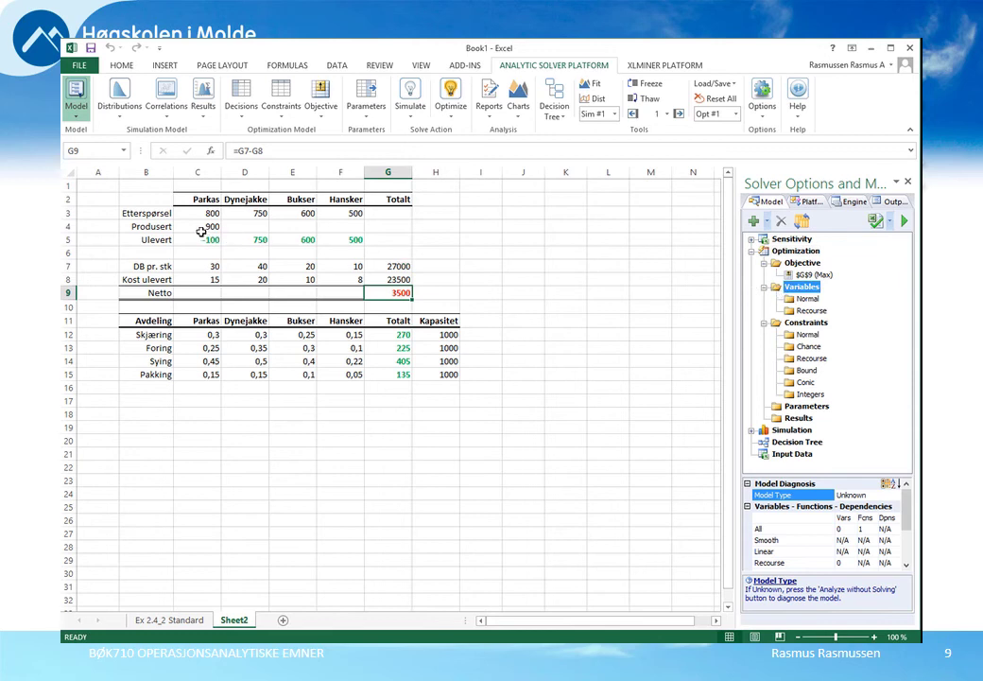
# - Format the Produsert cells C4:F4 with a blue bold font and a light gray fill
pyautogui.moveTo(201, 232); pyautogui.dragTo(338, 233)
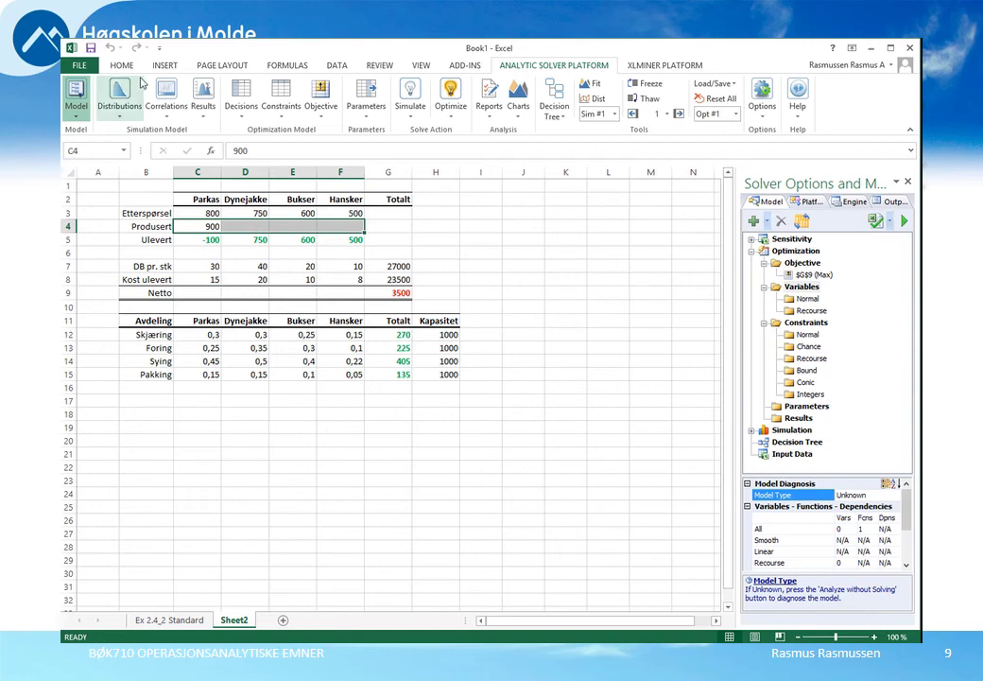
pyautogui.click(124, 65)
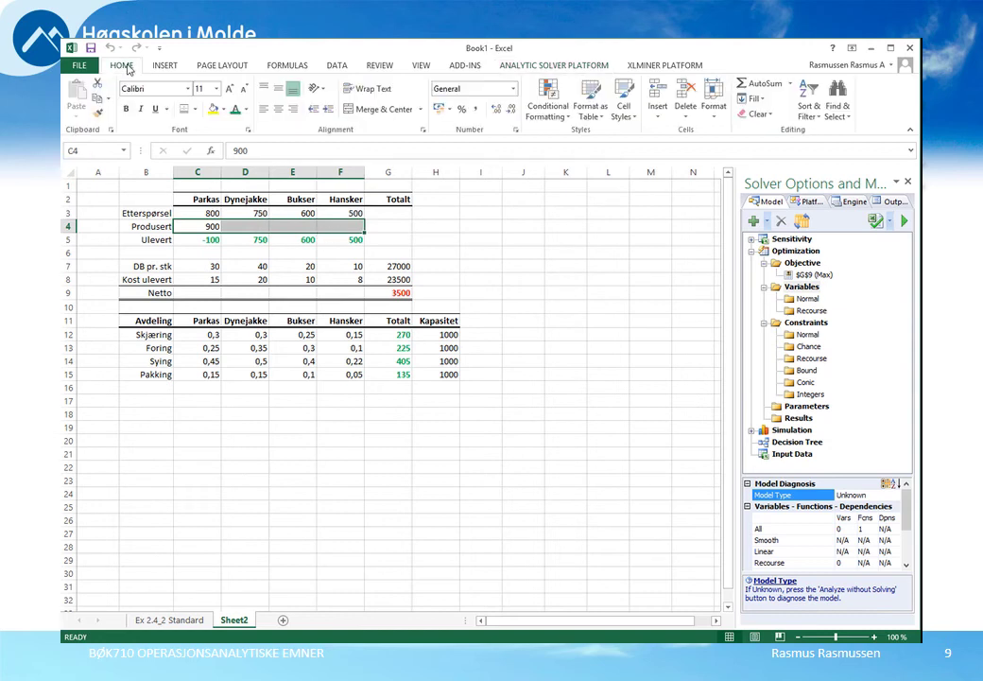
pyautogui.click(245, 110)
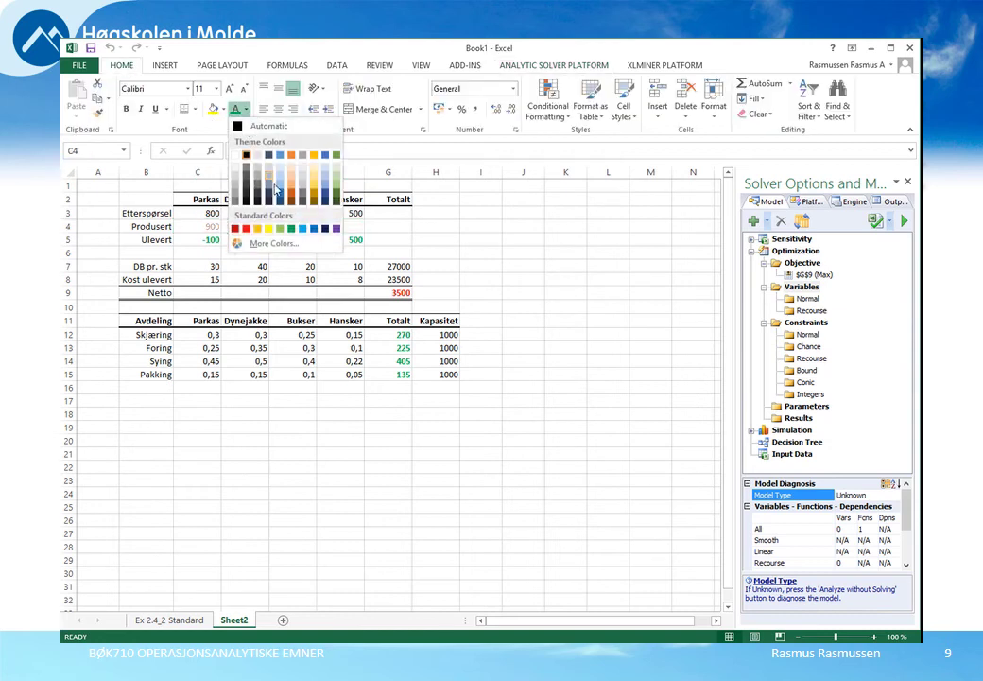
pyautogui.click(313, 230)
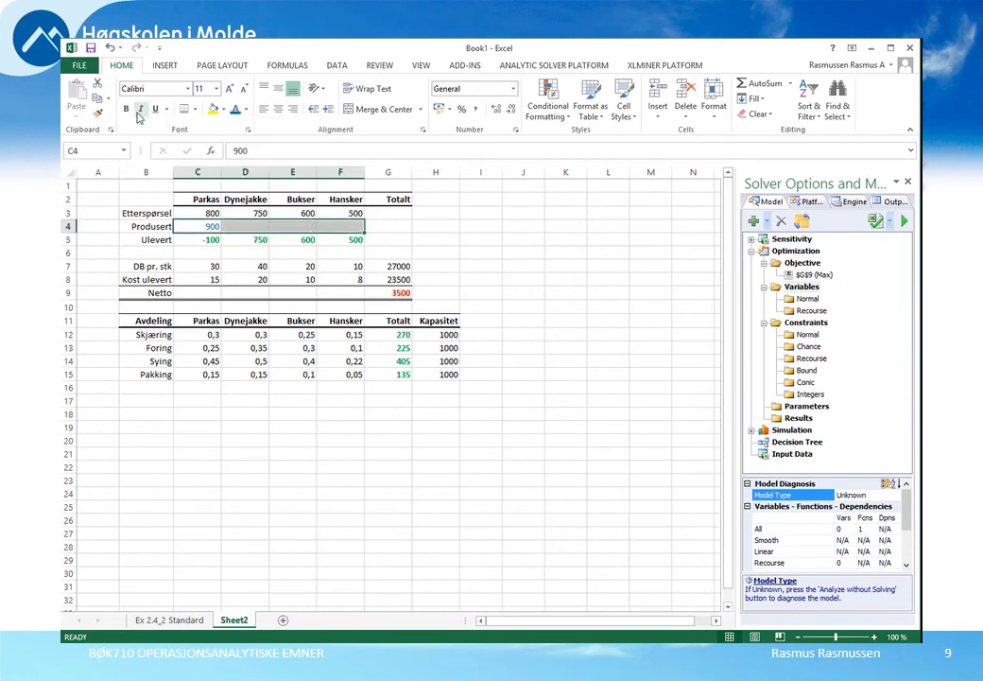
pyautogui.click(126, 110)
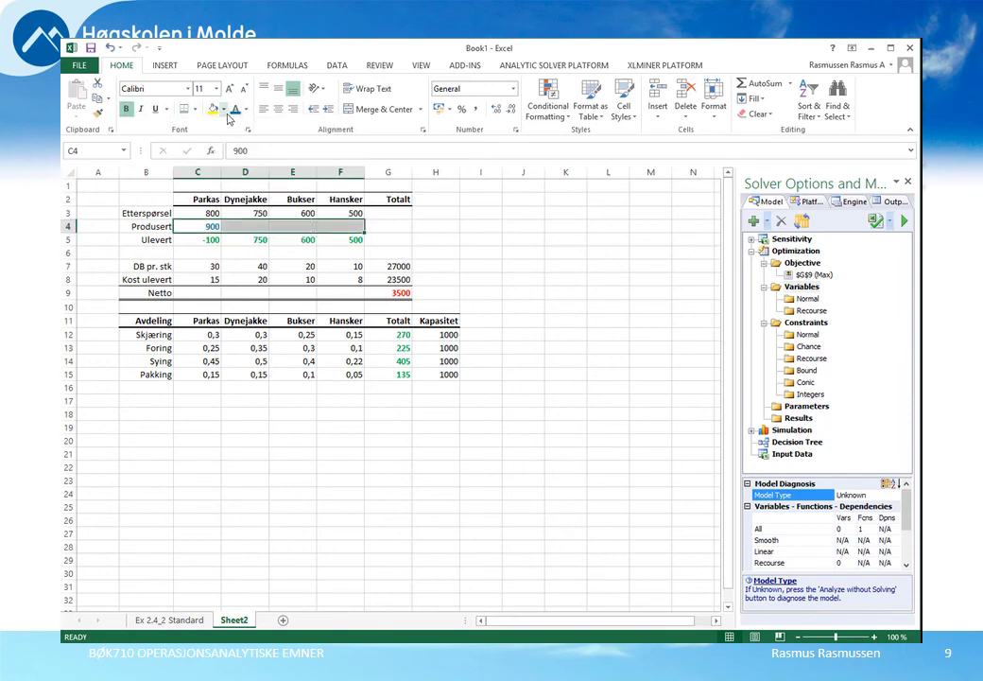
pyautogui.click(223, 110)
pyautogui.click(213, 163)
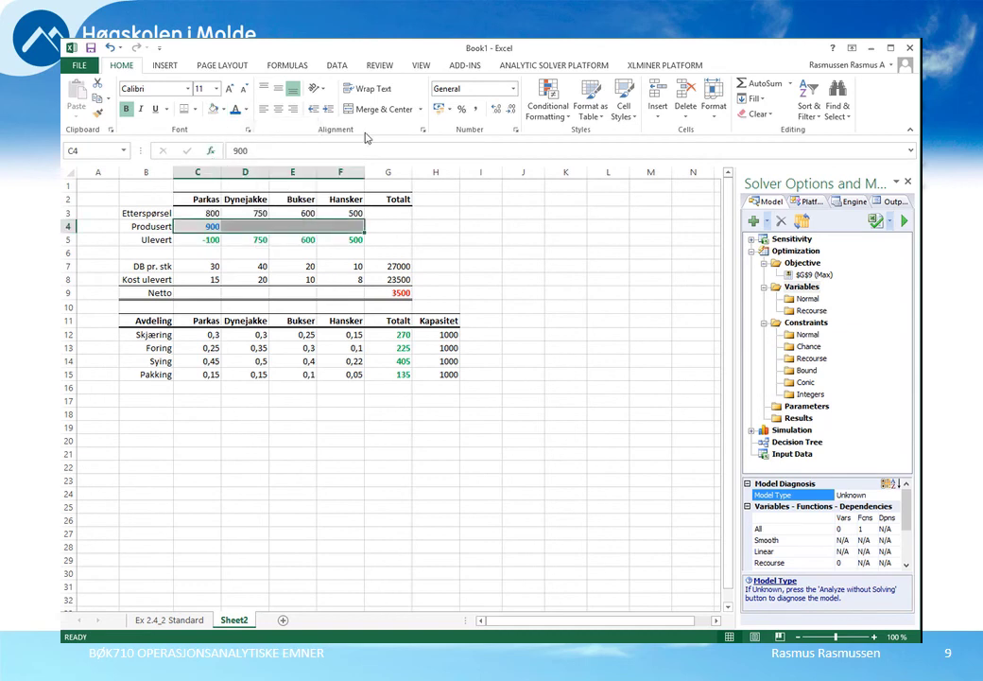
# - Add the Produsert cells C4:F4 as normal decision variables in the optimization model
pyautogui.click(540, 65)
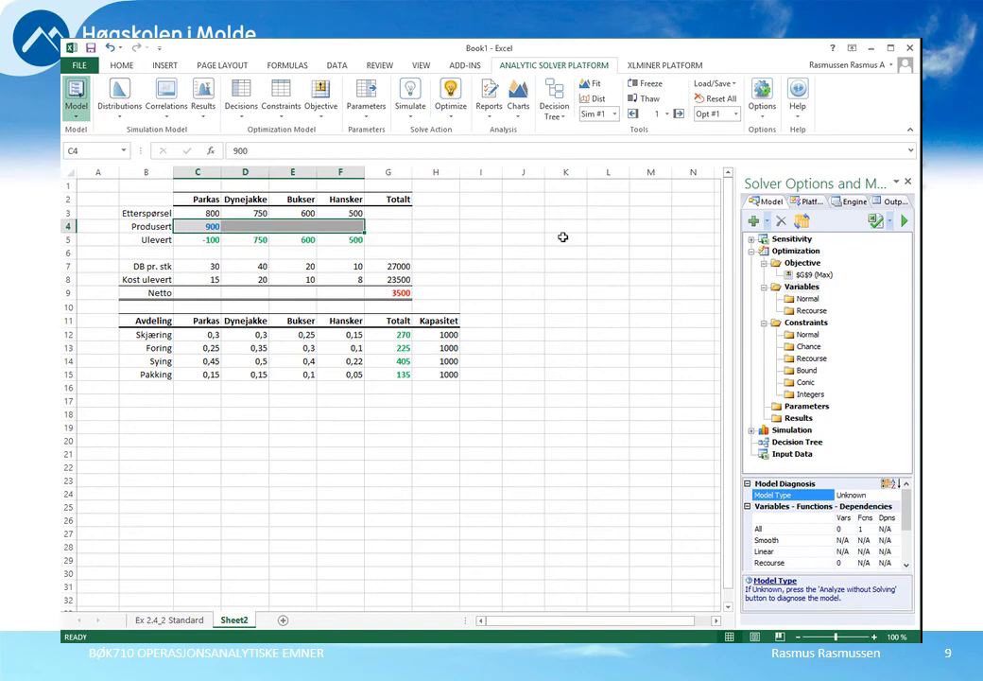
pyautogui.click(776, 289)
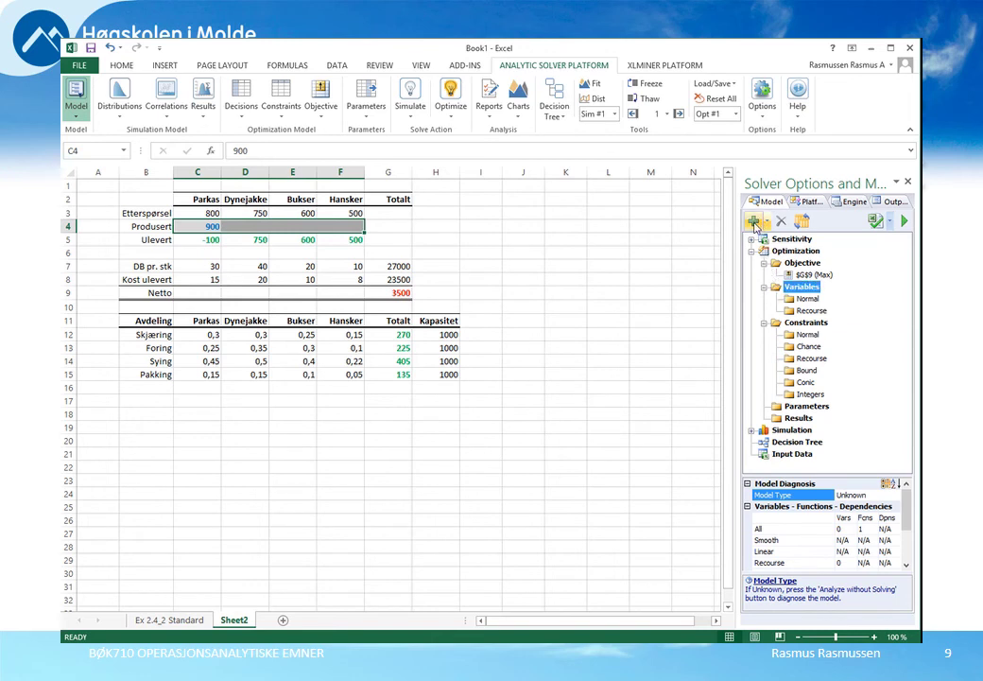
pyautogui.click(754, 223)
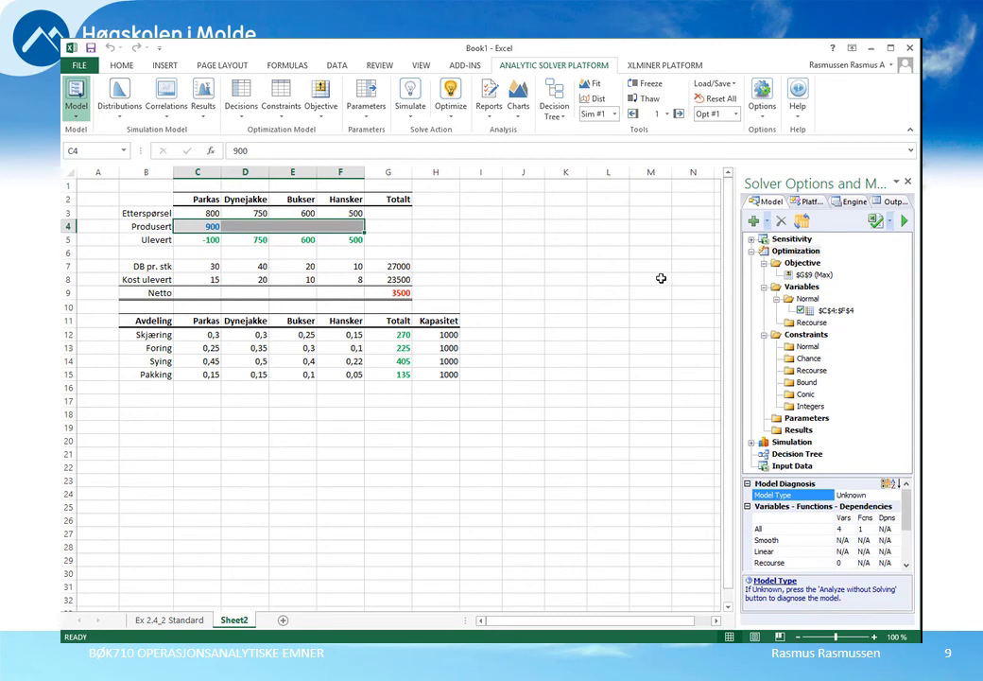
# - Add a normal constraint to the optimization model requiring the Ulevert cells C5:F5 to be >= 0
pyautogui.click(776, 339)
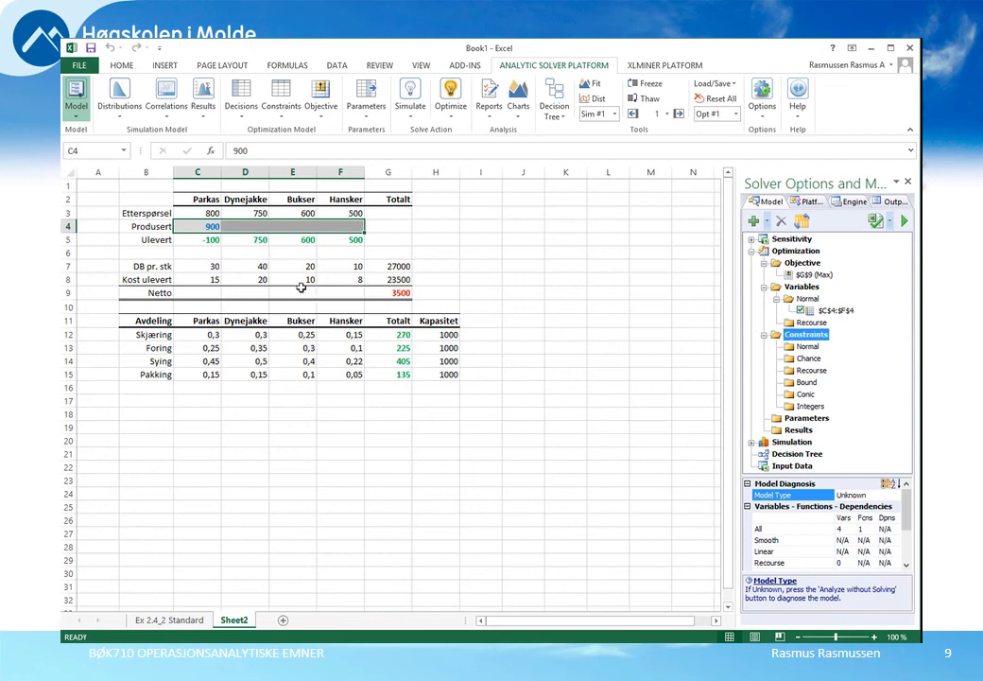
pyautogui.moveTo(203, 242); pyautogui.dragTo(340, 244)
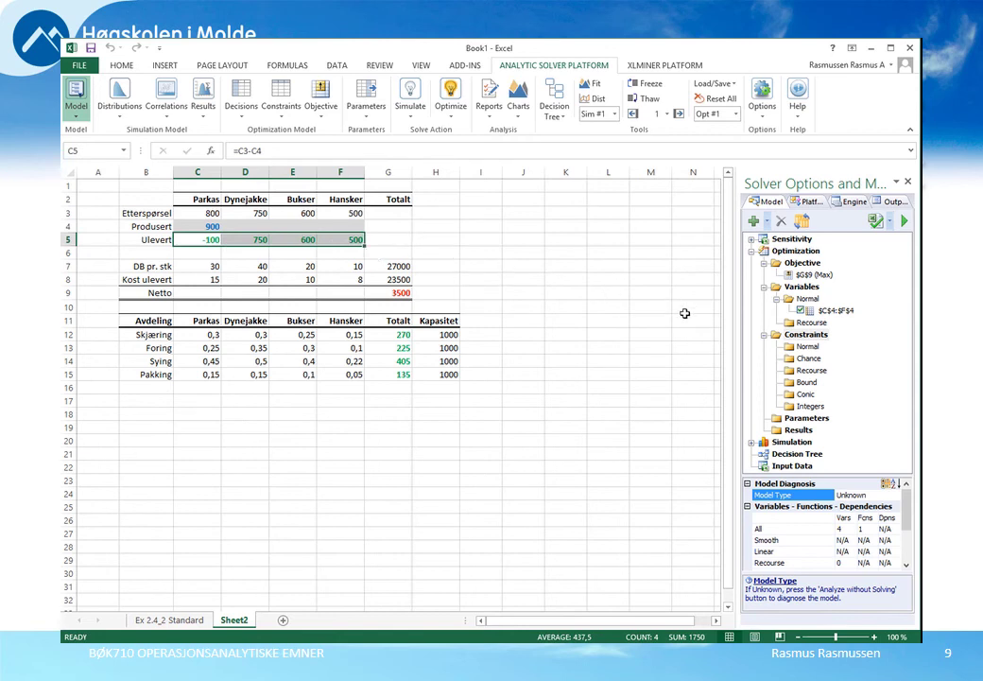
pyautogui.click(773, 335)
pyautogui.click(754, 221)
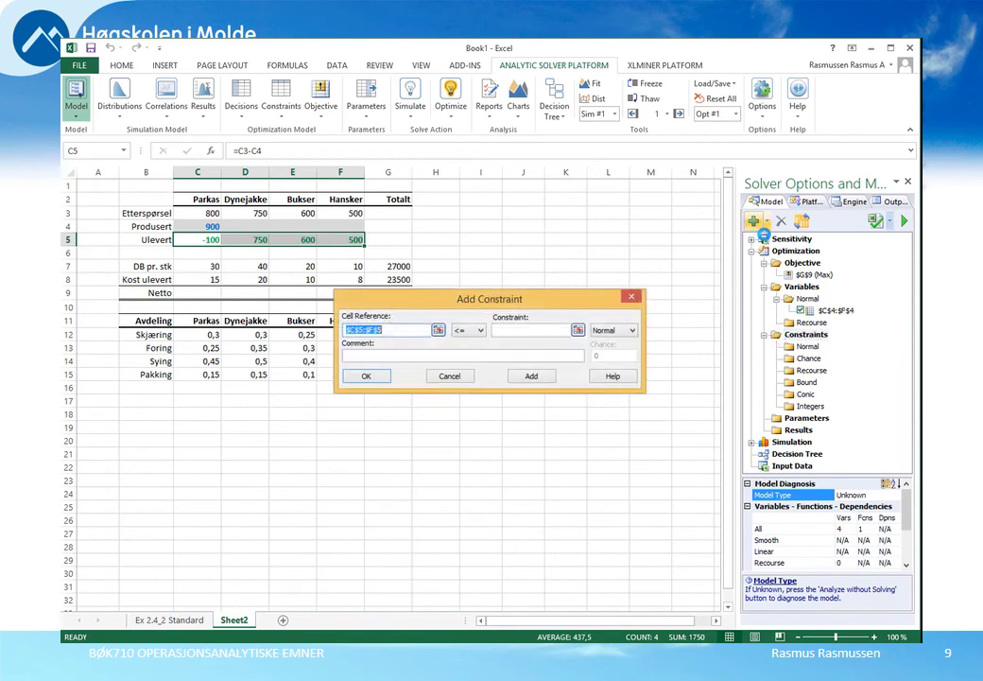
pyautogui.click(481, 330)
pyautogui.click(465, 355)
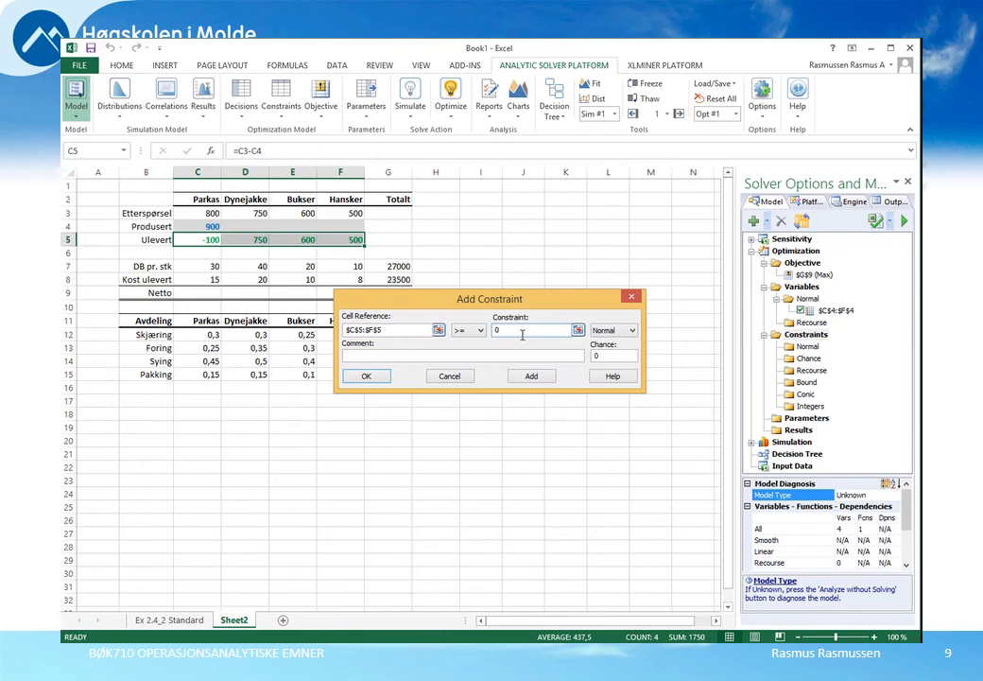
pyautogui.click(522, 334)
pyautogui.moveTo(492, 304); pyautogui.dragTo(363, 424)
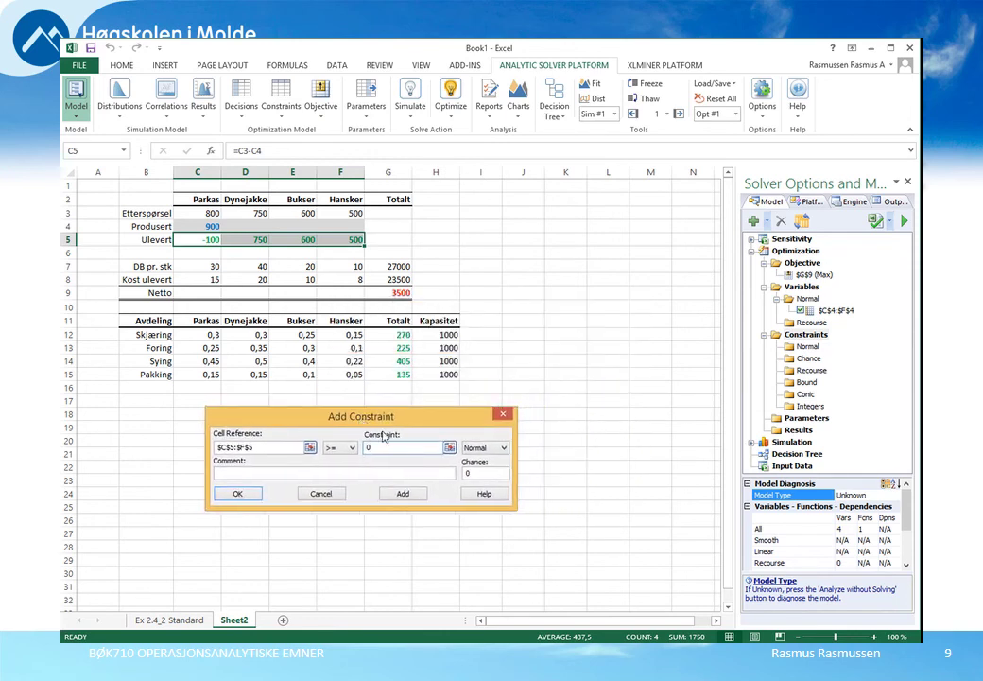
pyautogui.click(413, 501)
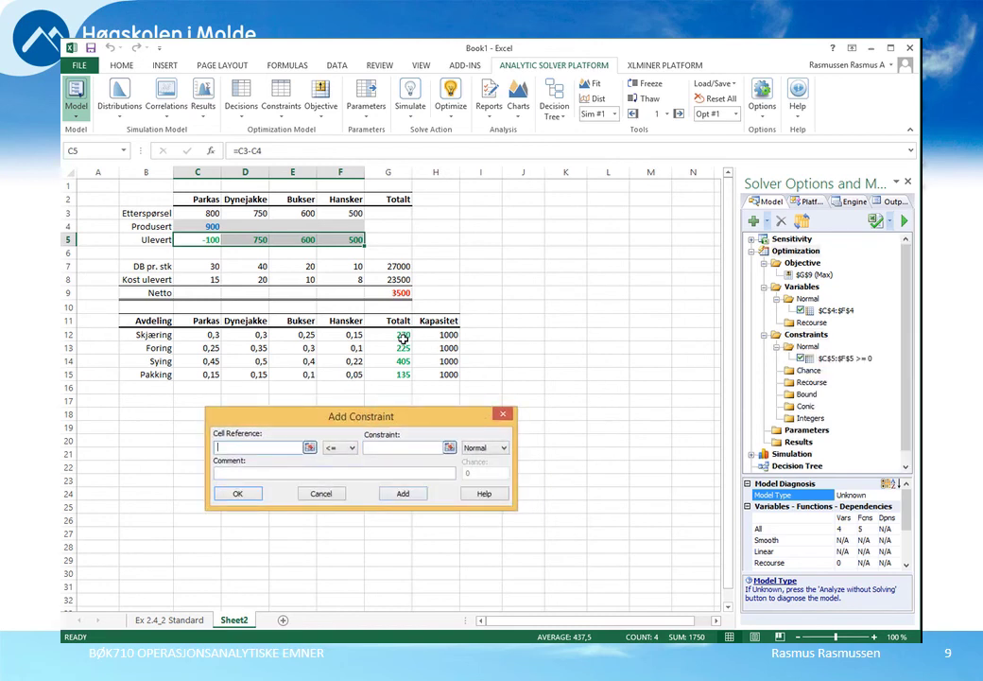
# - Add a constraint keeping the department totals G12:G15 <= the capacities H12:H15, and widen the solver pane to fit it
pyautogui.moveTo(403, 338); pyautogui.dragTo(404, 382)
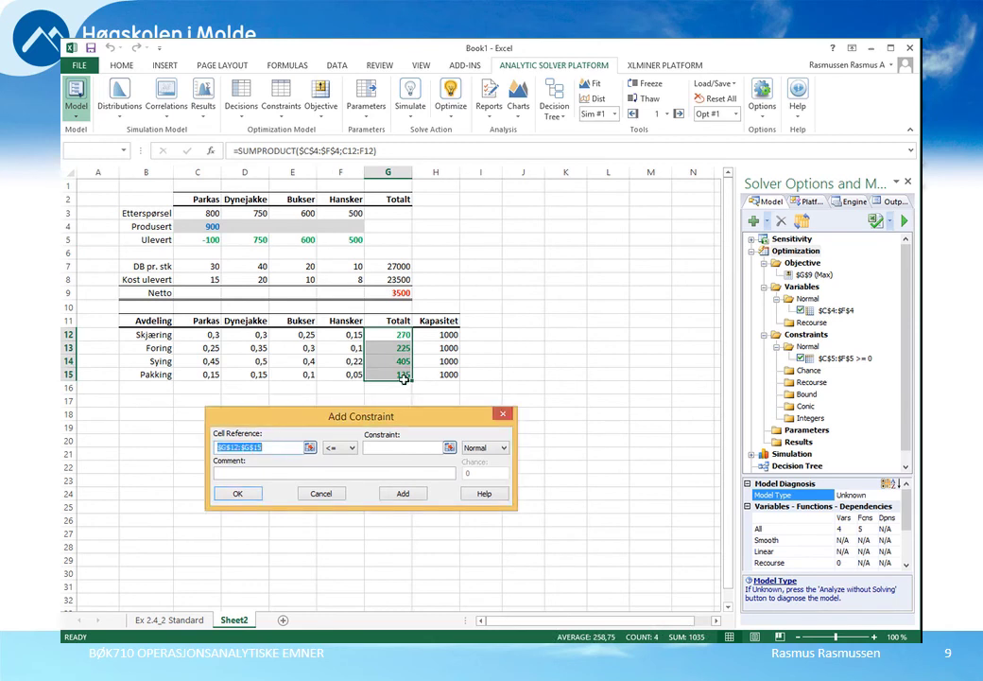
pyautogui.click(376, 450)
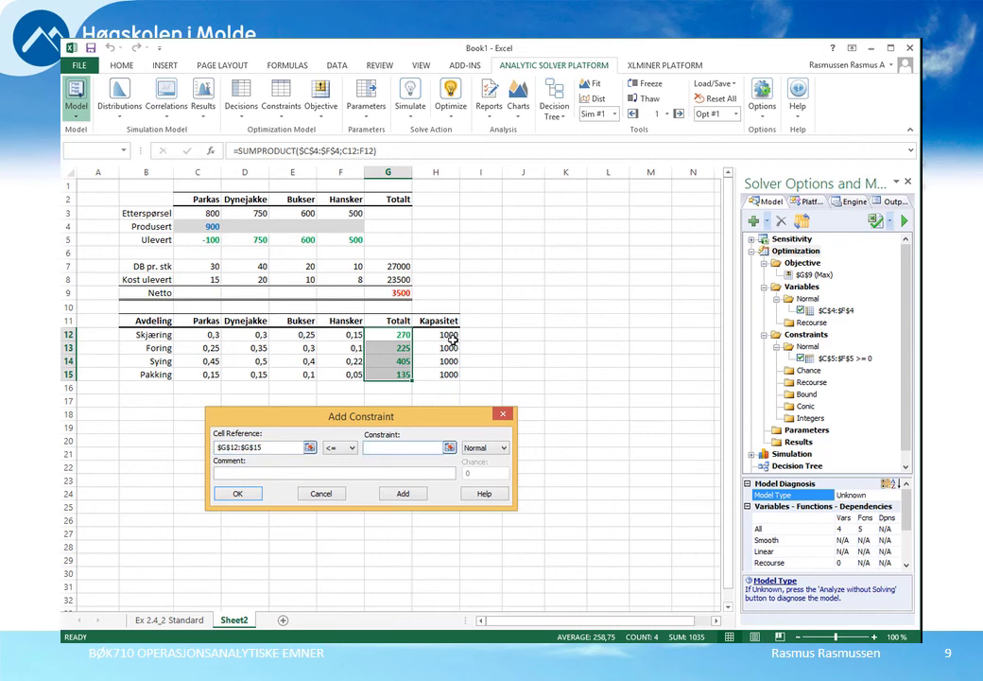
pyautogui.moveTo(450, 338); pyautogui.dragTo(451, 375)
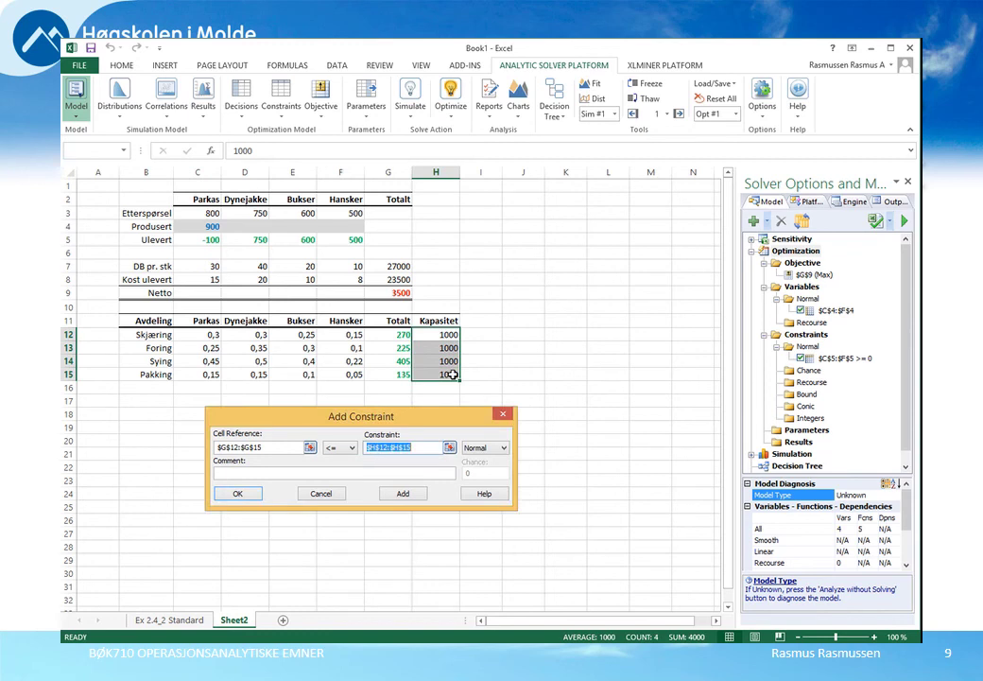
pyautogui.click(242, 495)
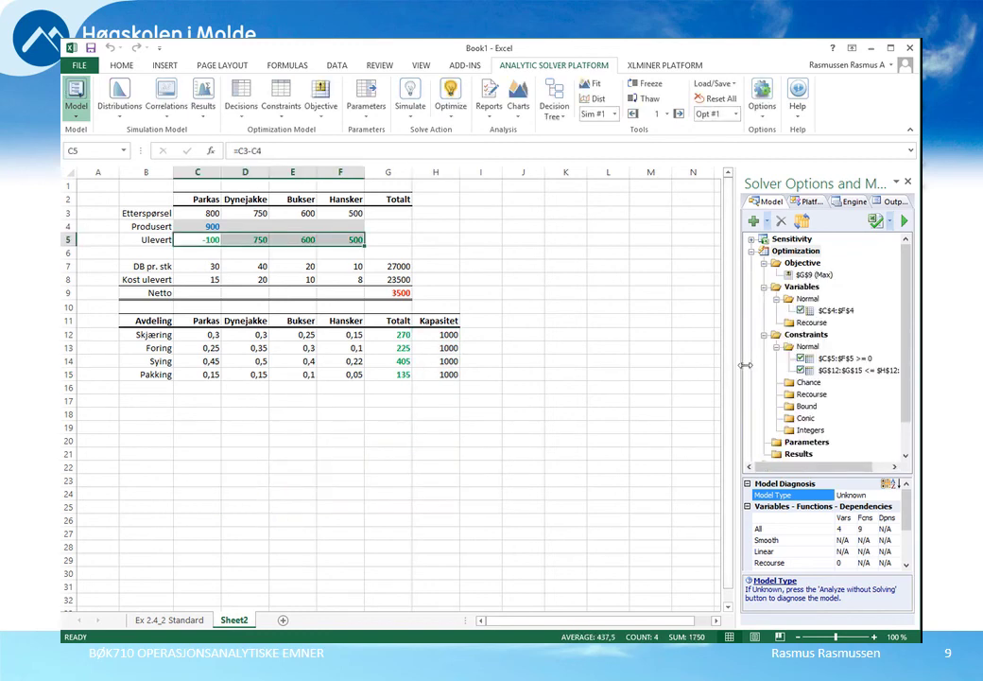
pyautogui.moveTo(745, 365); pyautogui.dragTo(710, 372)
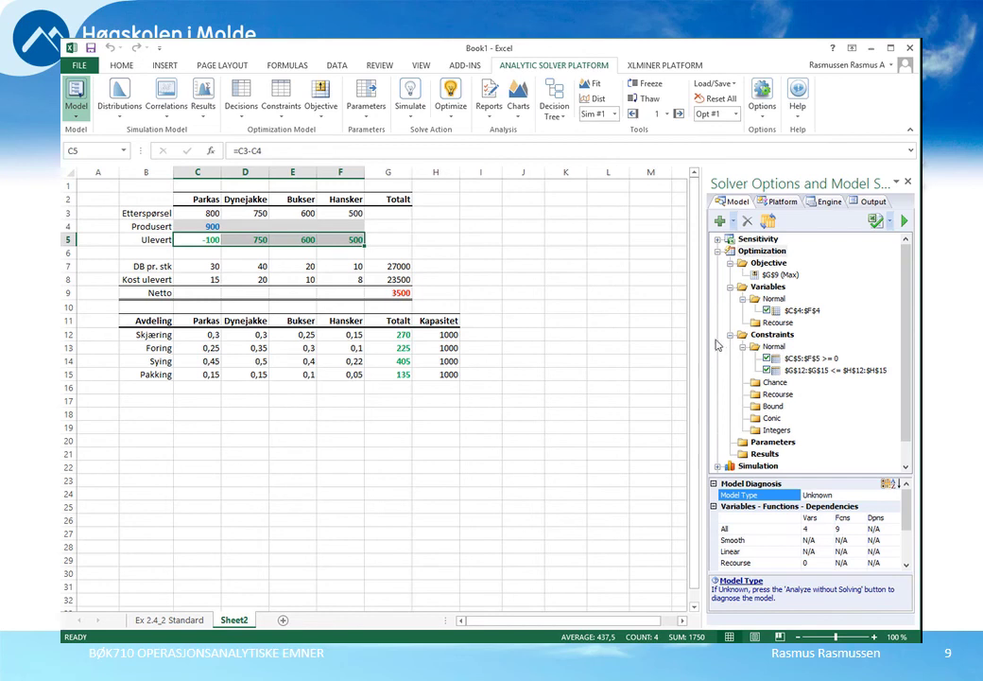
# - Set the engine's Assume Non-Negative option to True so the Produsert variables C4:F4 have a lower bound of zero
pyautogui.click(212, 230)
pyautogui.moveTo(206, 230); pyautogui.dragTo(348, 230)
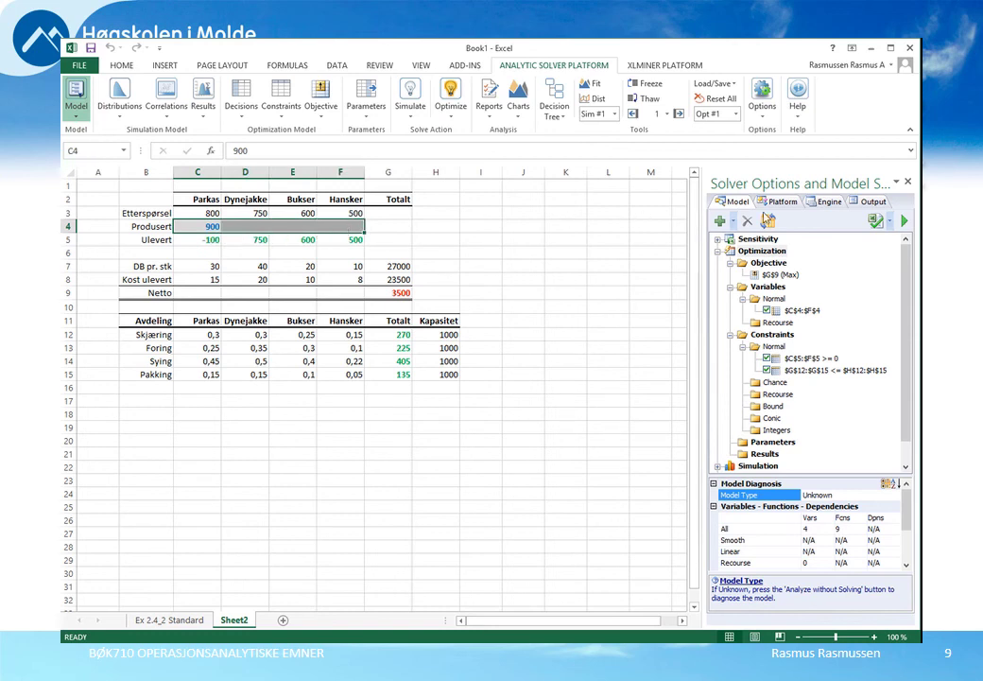
pyautogui.click(829, 203)
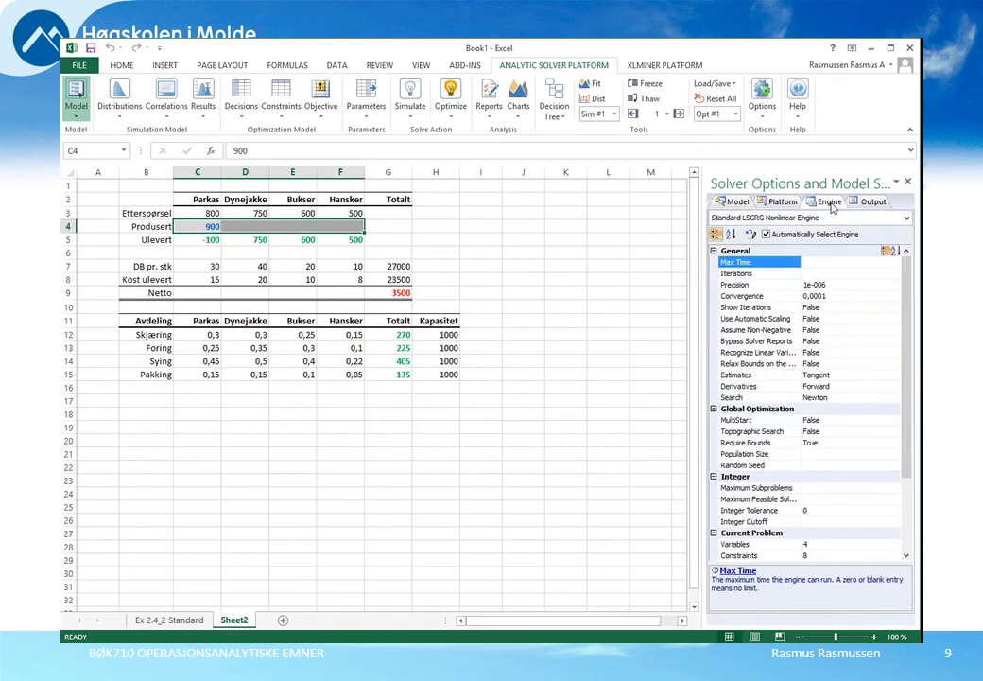
pyautogui.click(812, 330)
pyautogui.click(823, 342)
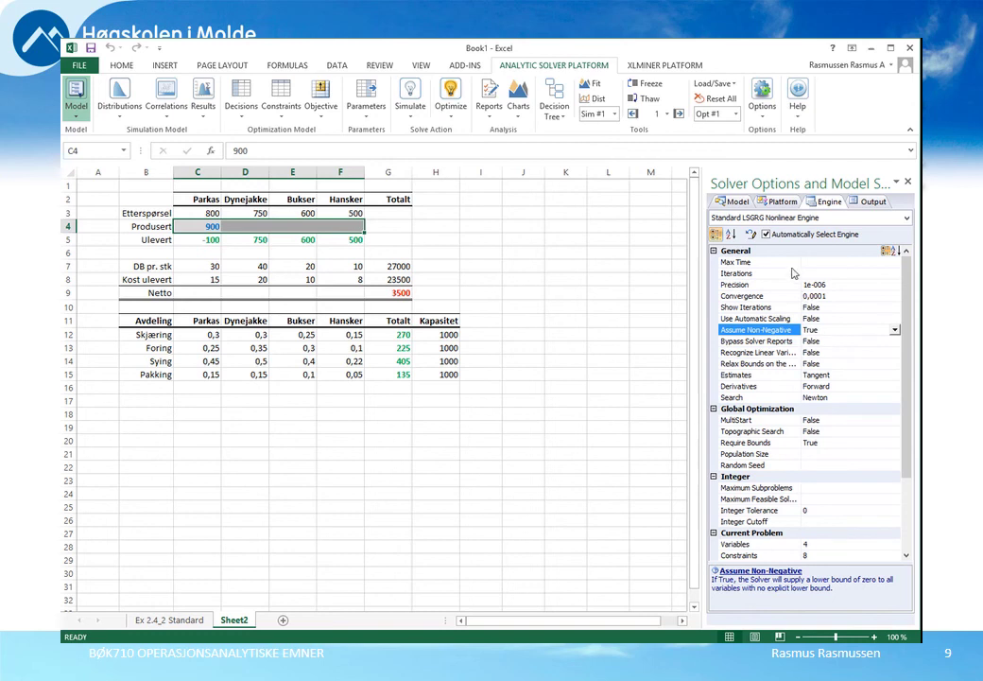
# - Return to the model overview, check the C5:F5 >= 0 constraint, and solve the optimization model
pyautogui.click(743, 203)
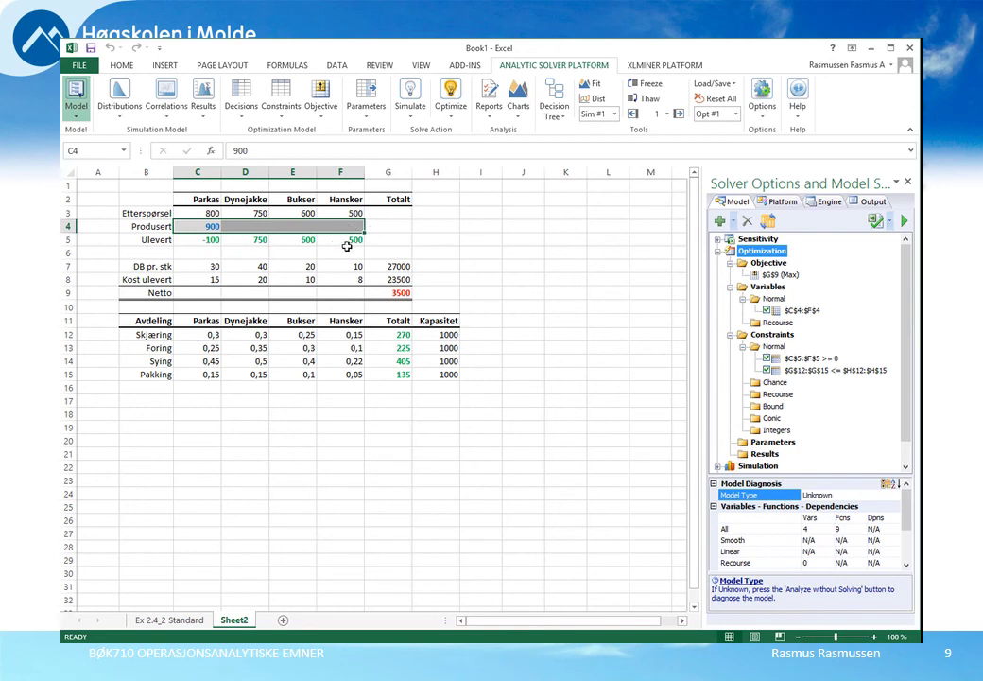
pyautogui.click(810, 359)
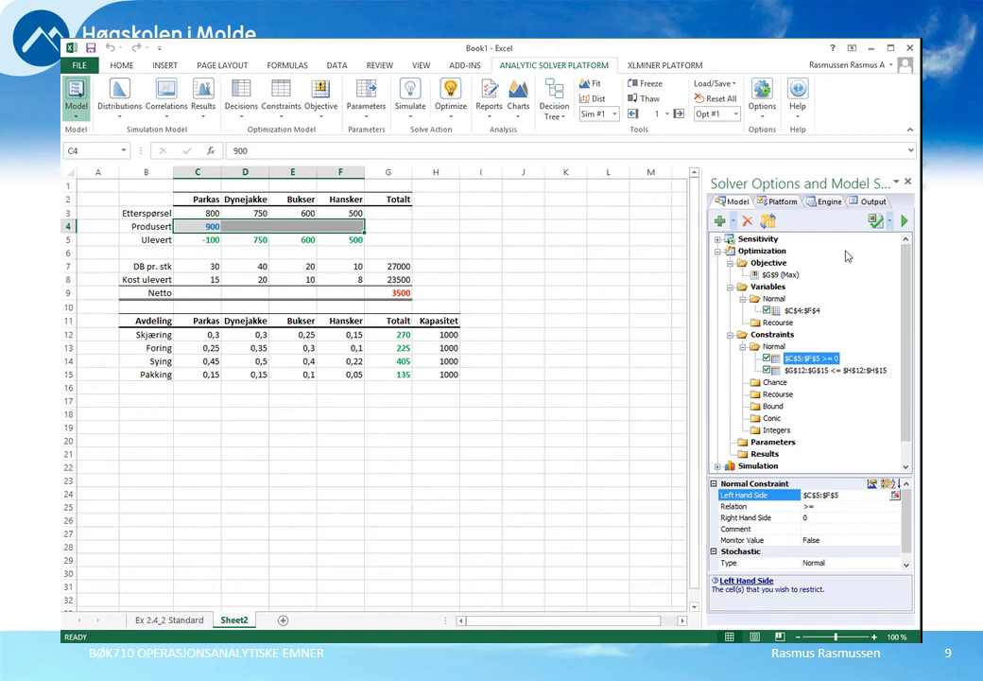
pyautogui.click(905, 221)
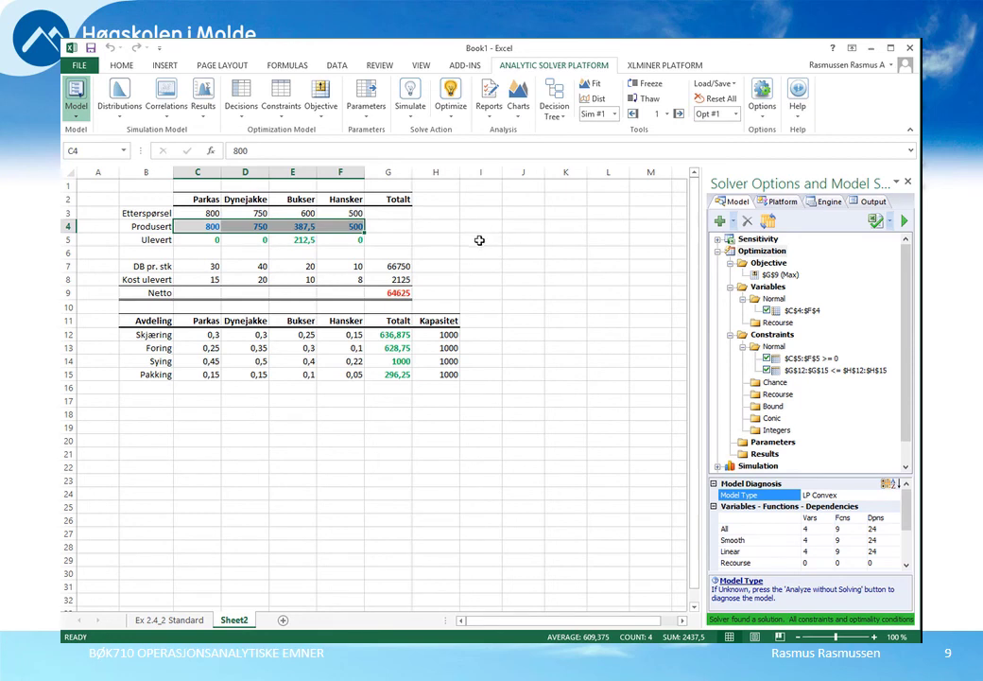
# - Examine the solution's Netto total, Produsert quantities, undelivered Bukser and department hours in G12:G15, including Sying
pyautogui.click(393, 292)
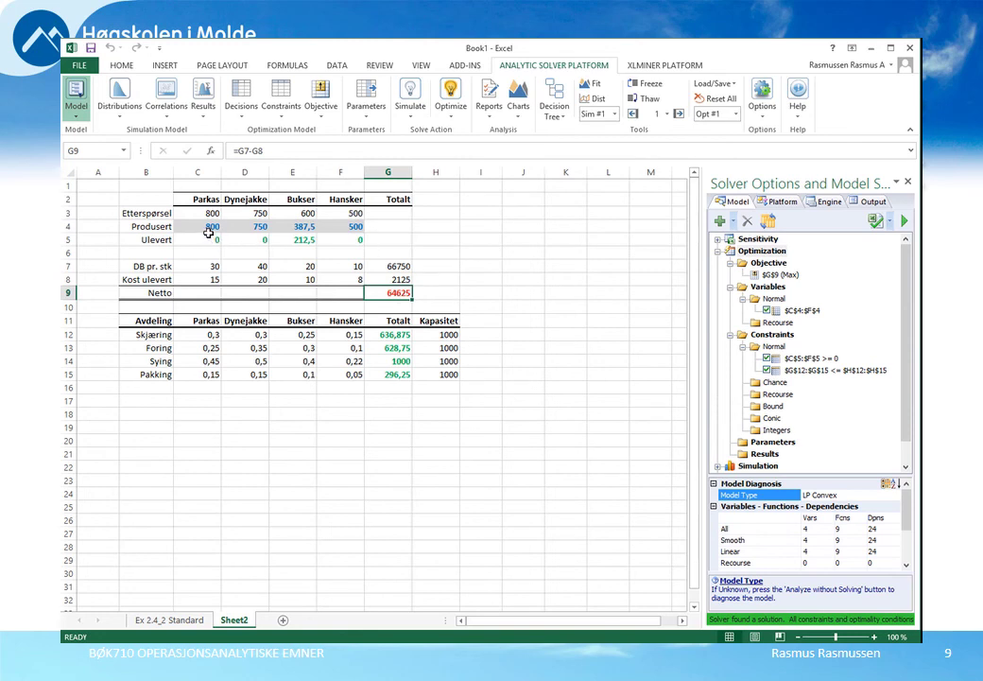
pyautogui.moveTo(210, 226); pyautogui.dragTo(236, 227)
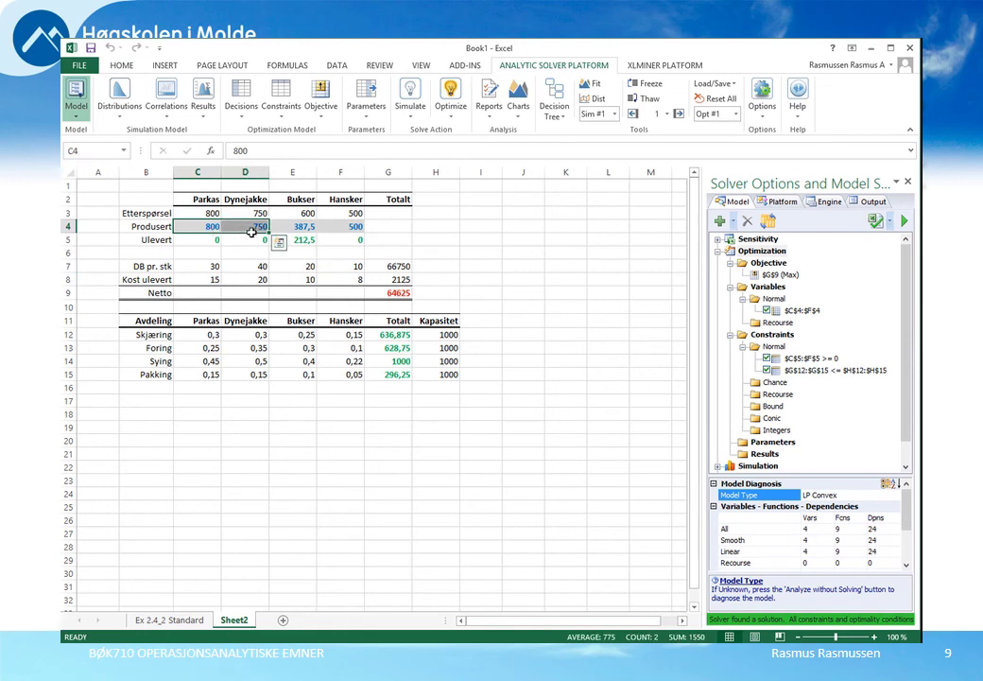
pyautogui.click(304, 232)
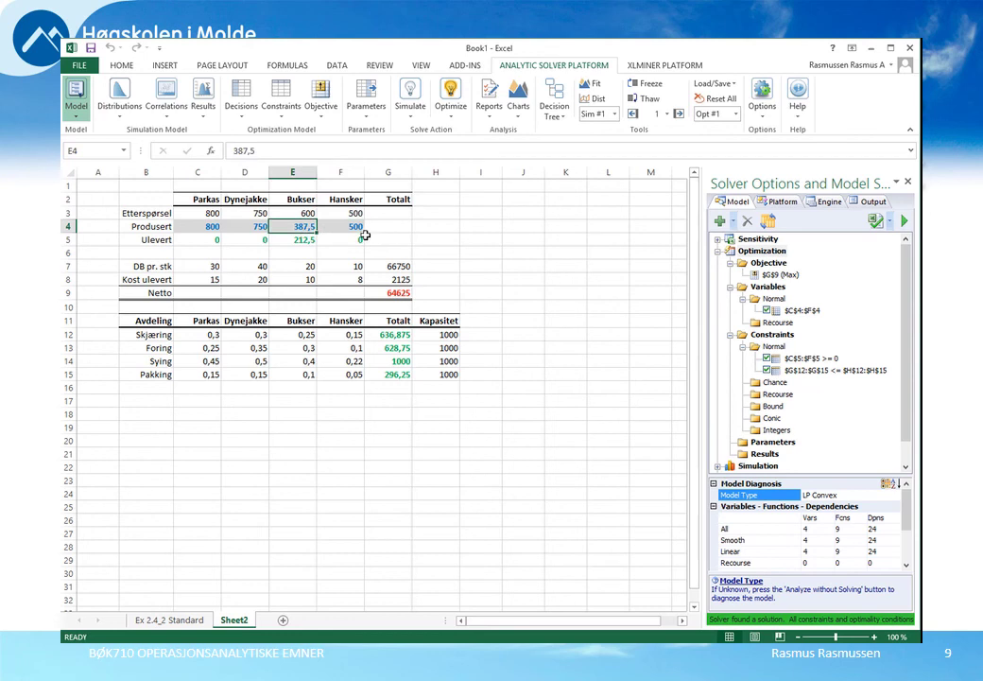
pyautogui.click(306, 247)
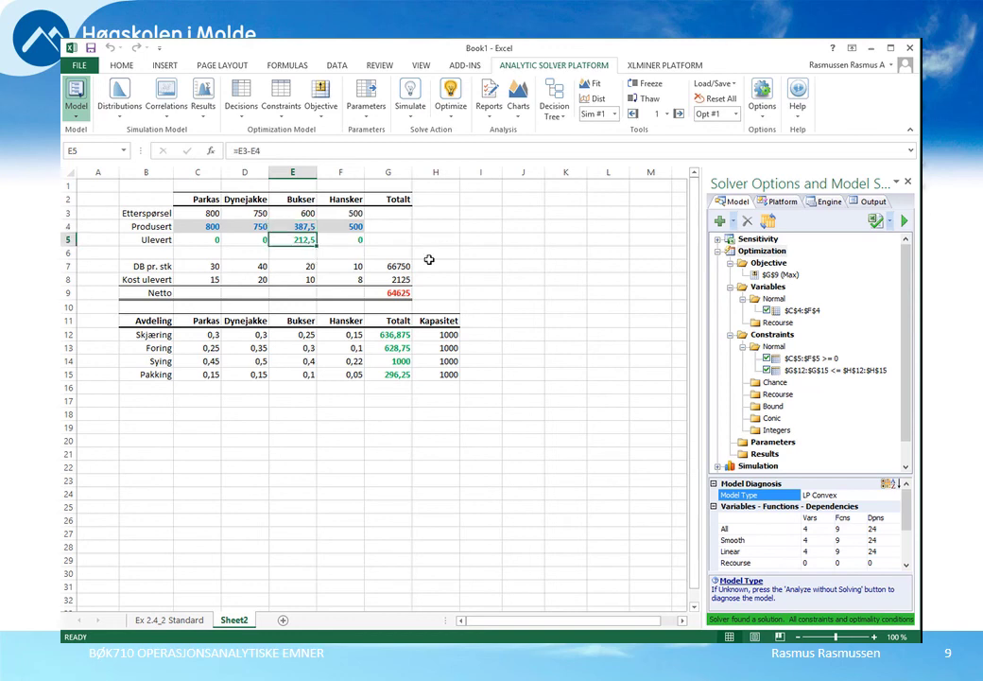
pyautogui.moveTo(403, 340); pyautogui.dragTo(422, 375)
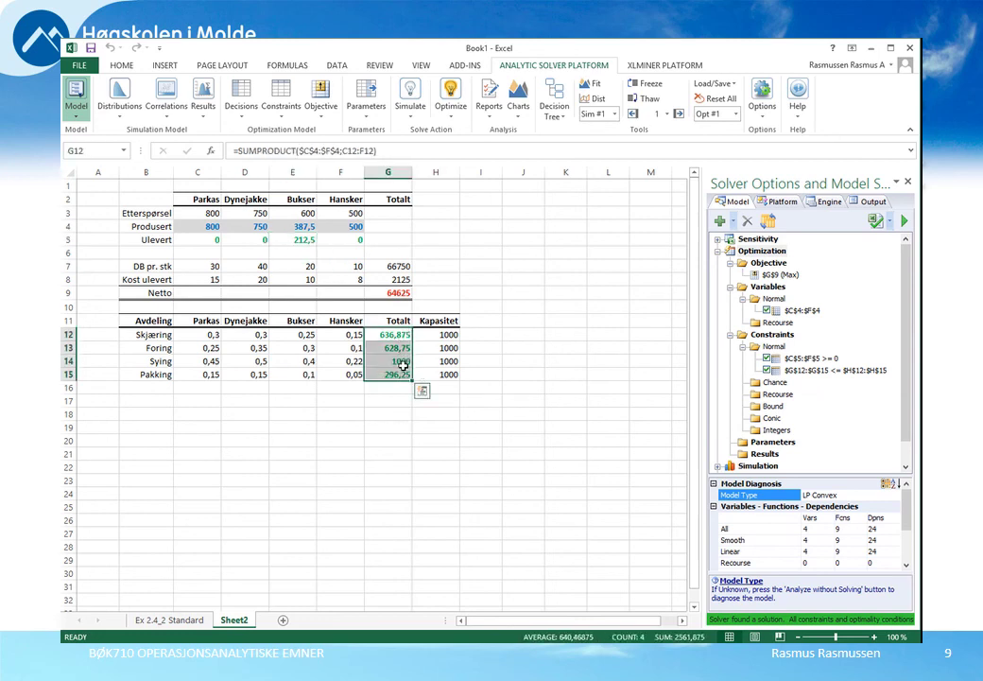
pyautogui.click(403, 368)
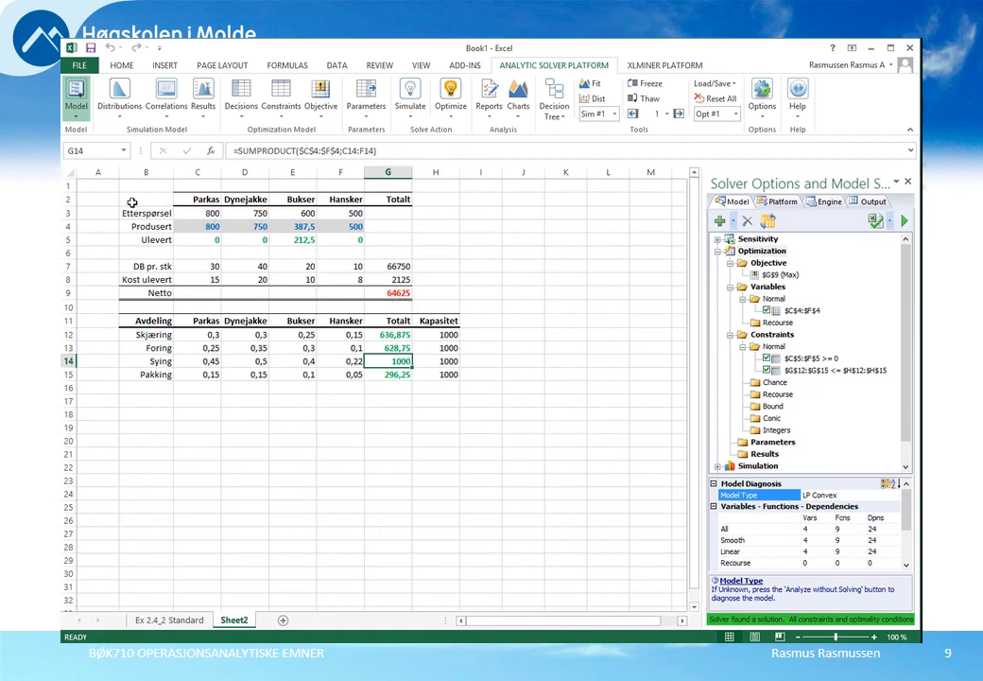
# - Compare the Sheet2 model layout in B2:H15 with the standard layout in B2:L13 on the Ex 2.4_2 Standard sheet
pyautogui.moveTo(133, 200); pyautogui.dragTo(431, 381)
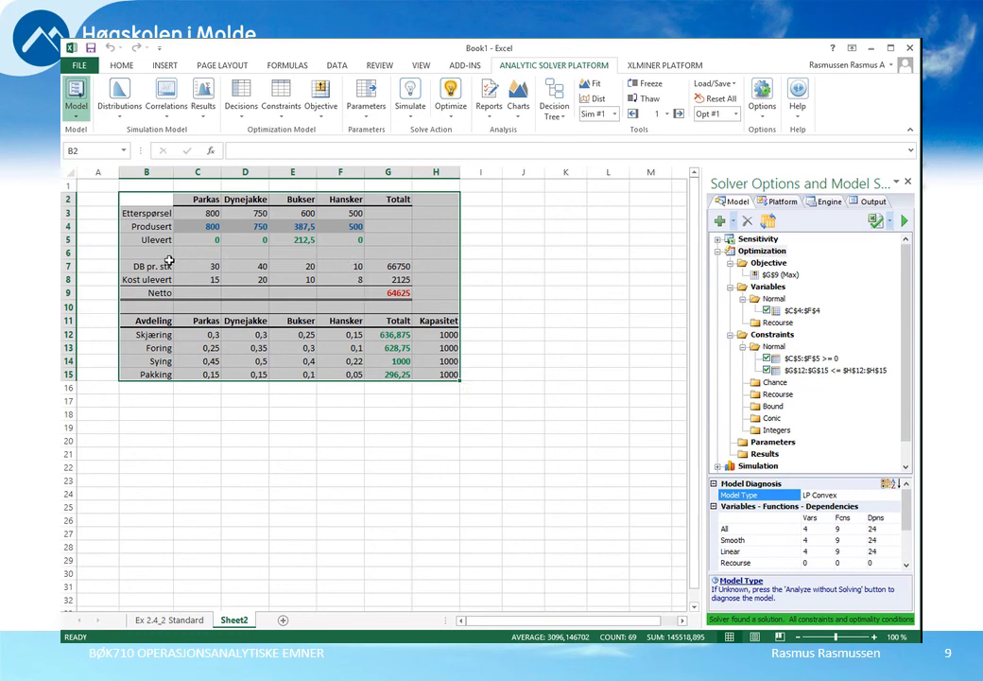
pyautogui.moveTo(150, 270); pyautogui.dragTo(341, 378)
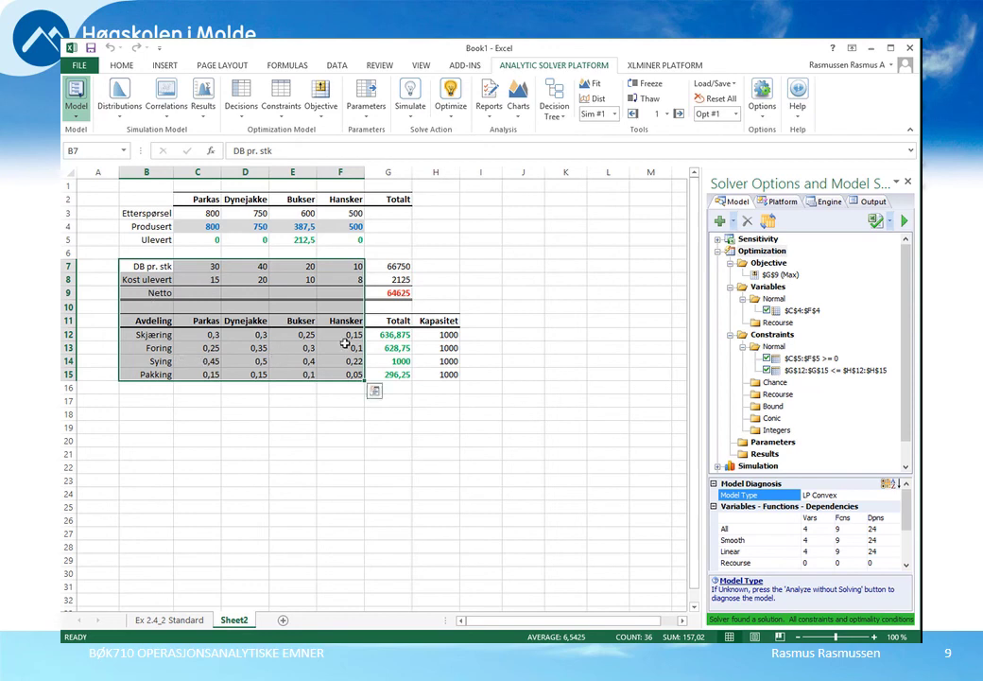
pyautogui.click(440, 201)
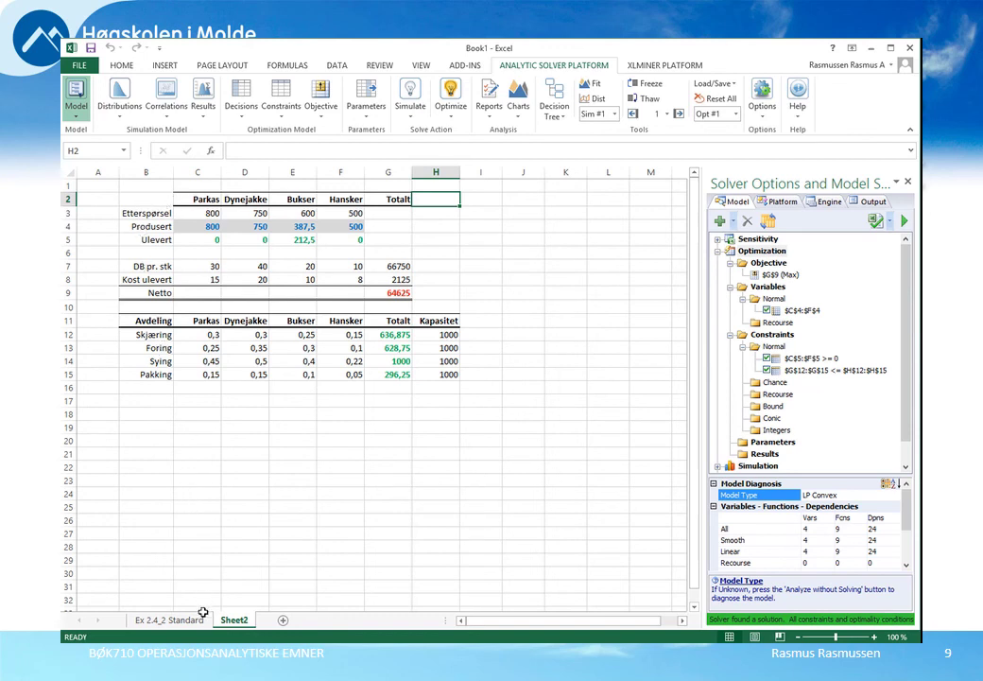
pyautogui.hotkey('ctrl', 'pageup')
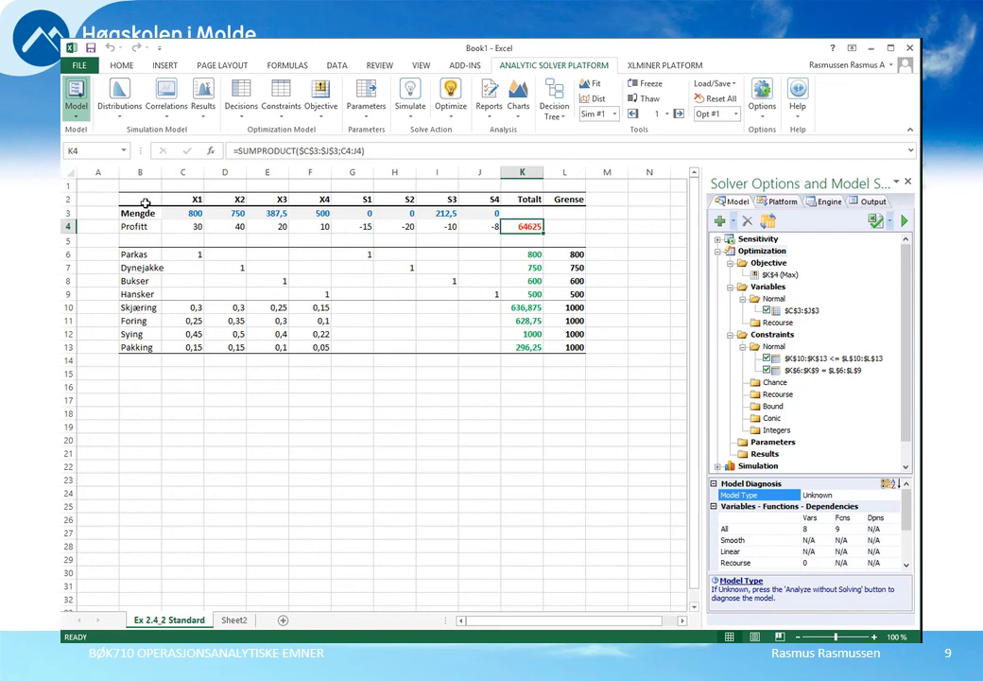
pyautogui.moveTo(146, 203); pyautogui.dragTo(569, 347)
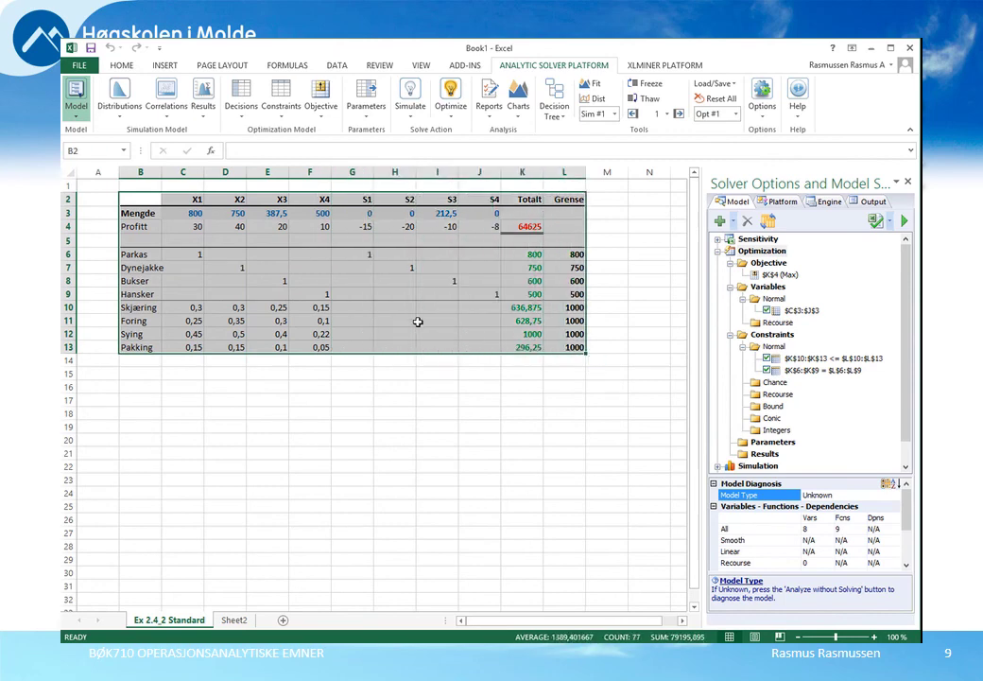
pyautogui.click(235, 620)
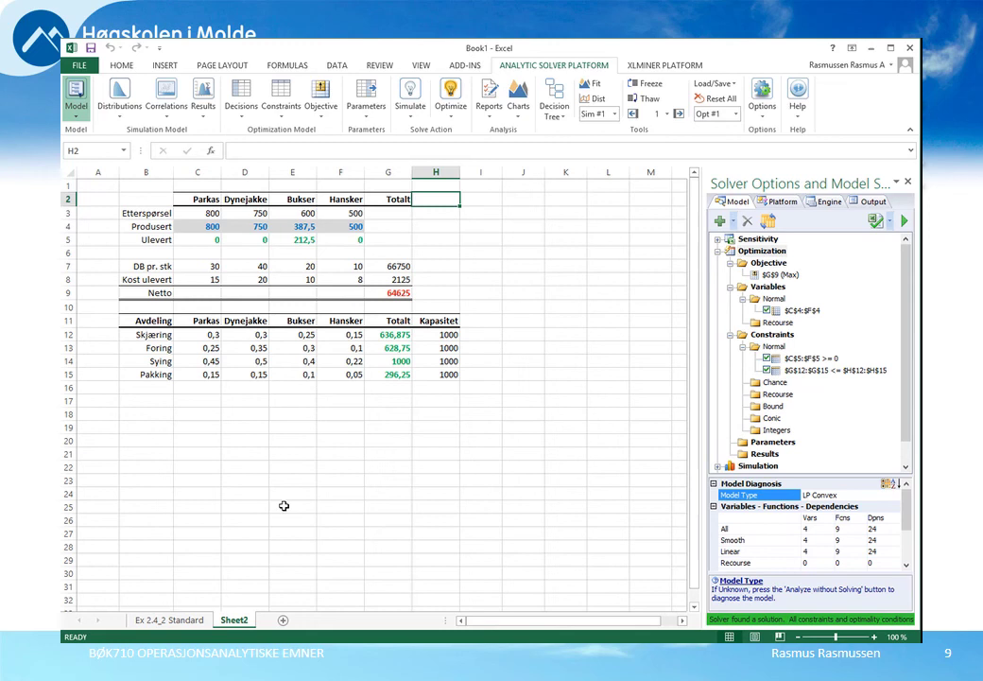
# - Review the Produsert row C4:F4, the Ulevert row C5:F5 and the contribution, cost and Netto totals in G7:G9
pyautogui.click(206, 230)
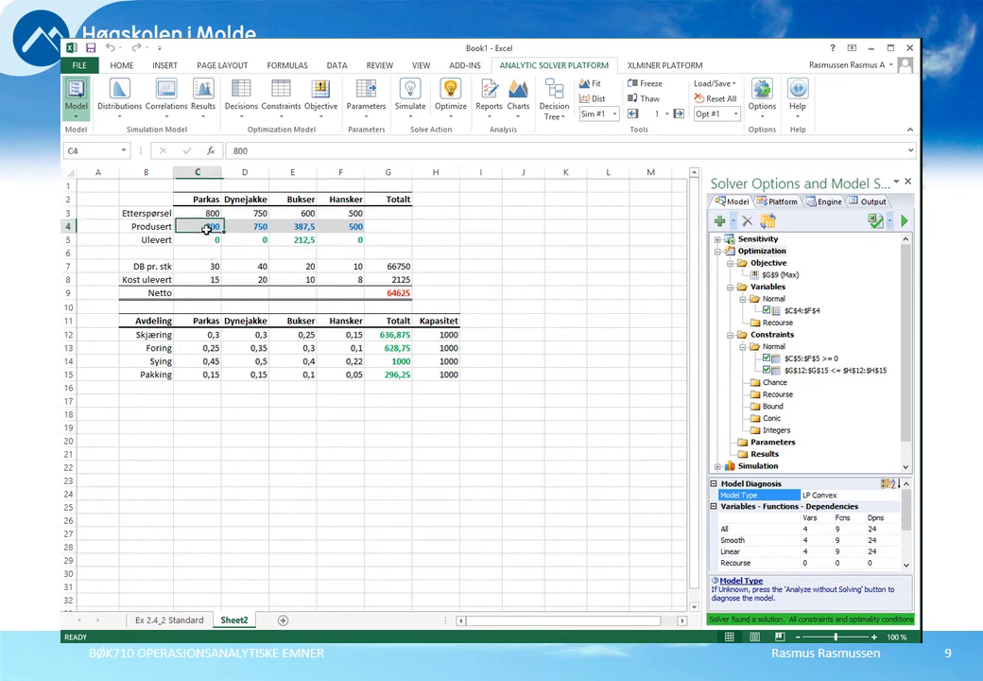
pyautogui.moveTo(206, 230); pyautogui.dragTo(333, 228)
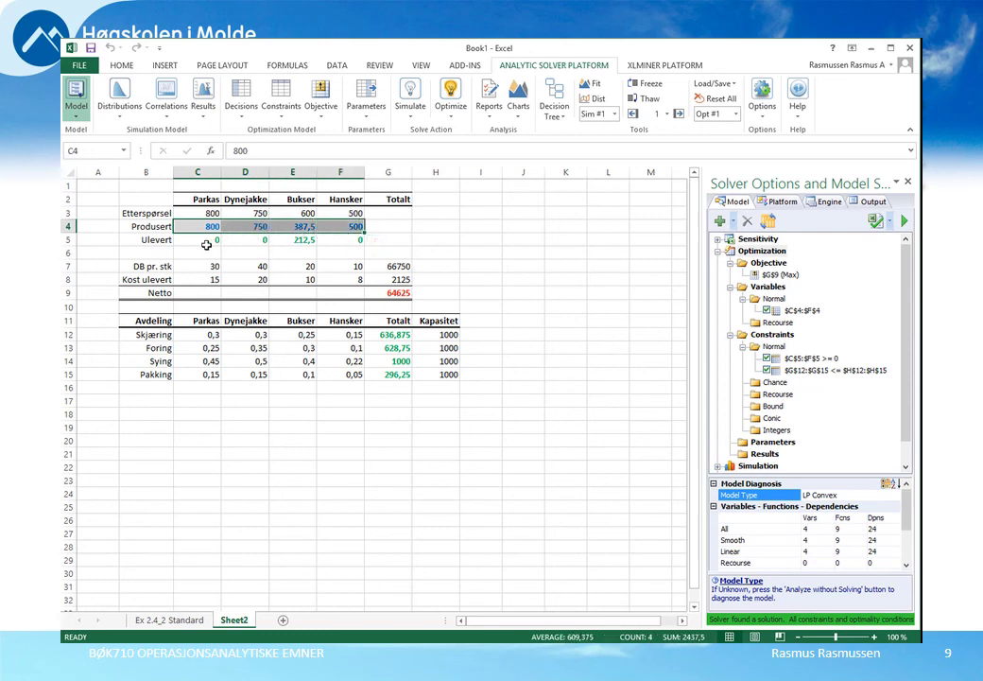
pyautogui.moveTo(207, 245); pyautogui.dragTo(359, 245)
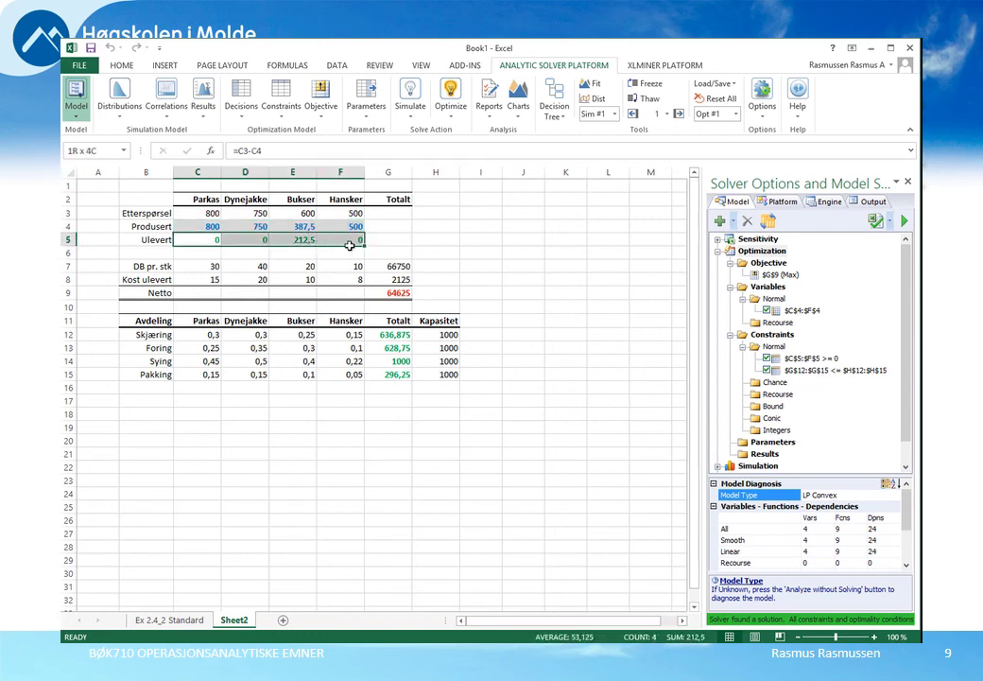
pyautogui.click(396, 272)
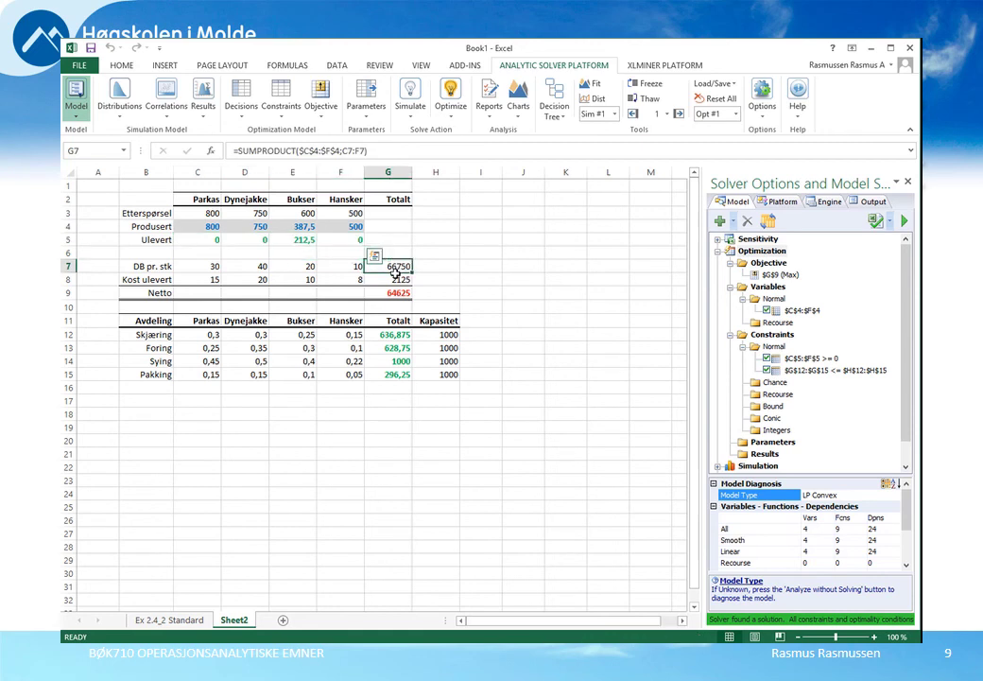
pyautogui.moveTo(396, 272); pyautogui.dragTo(395, 292)
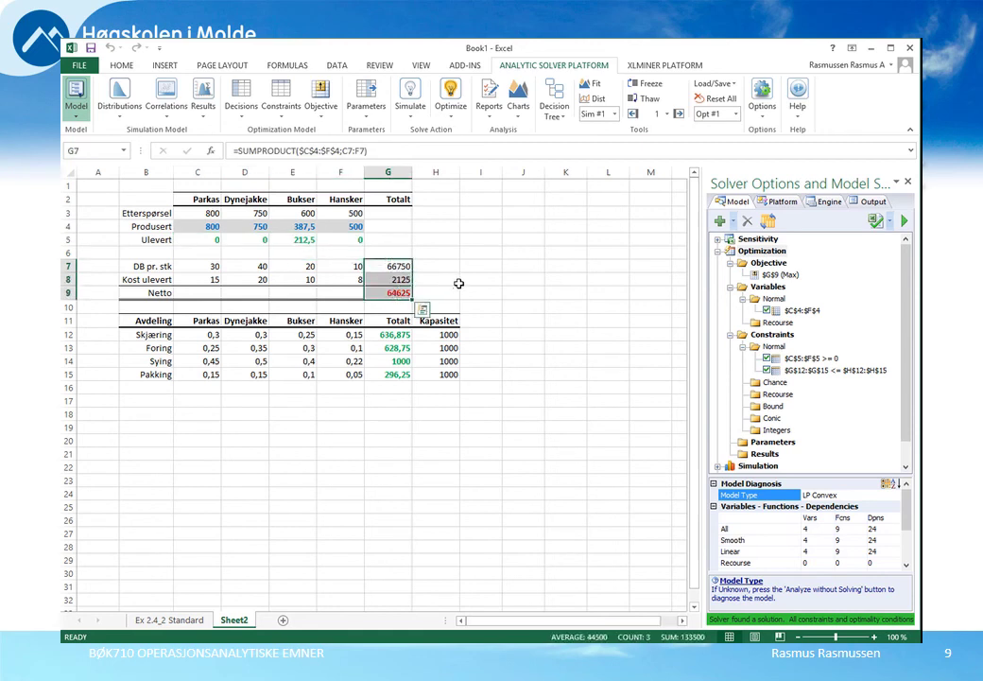